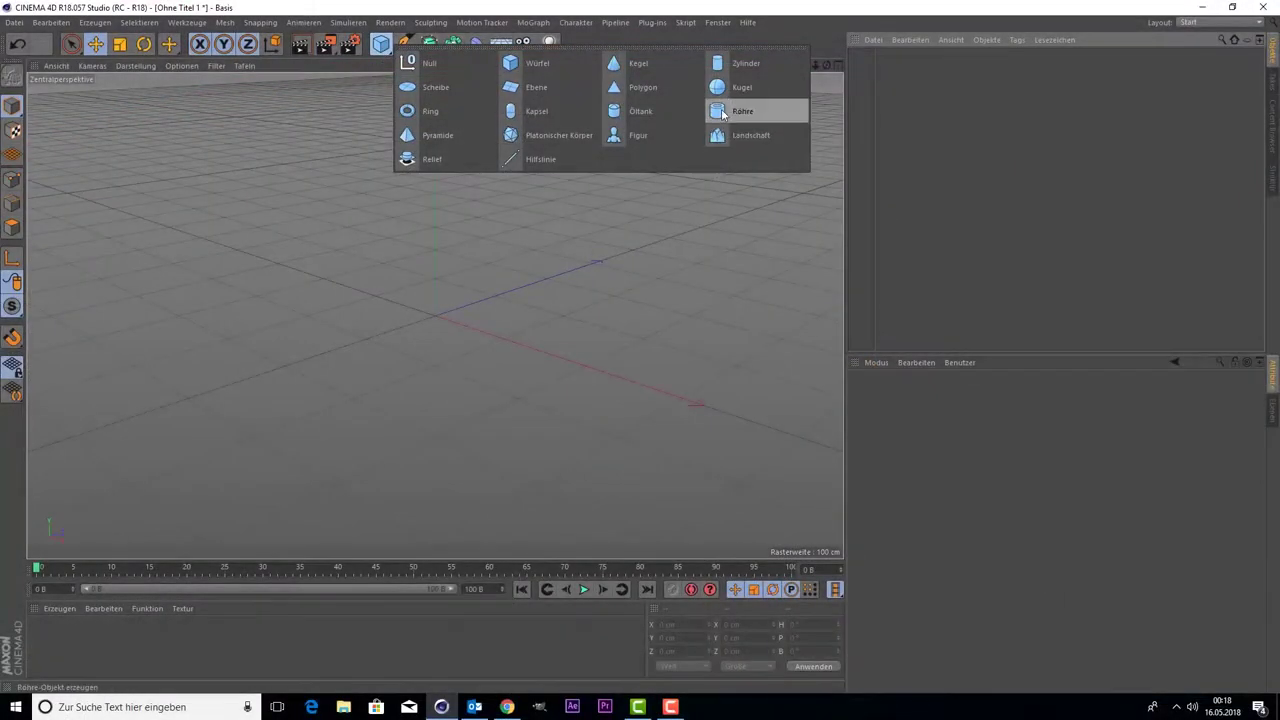
Step: Add a sphere and set its Segmente to 100
left_click(740, 87)
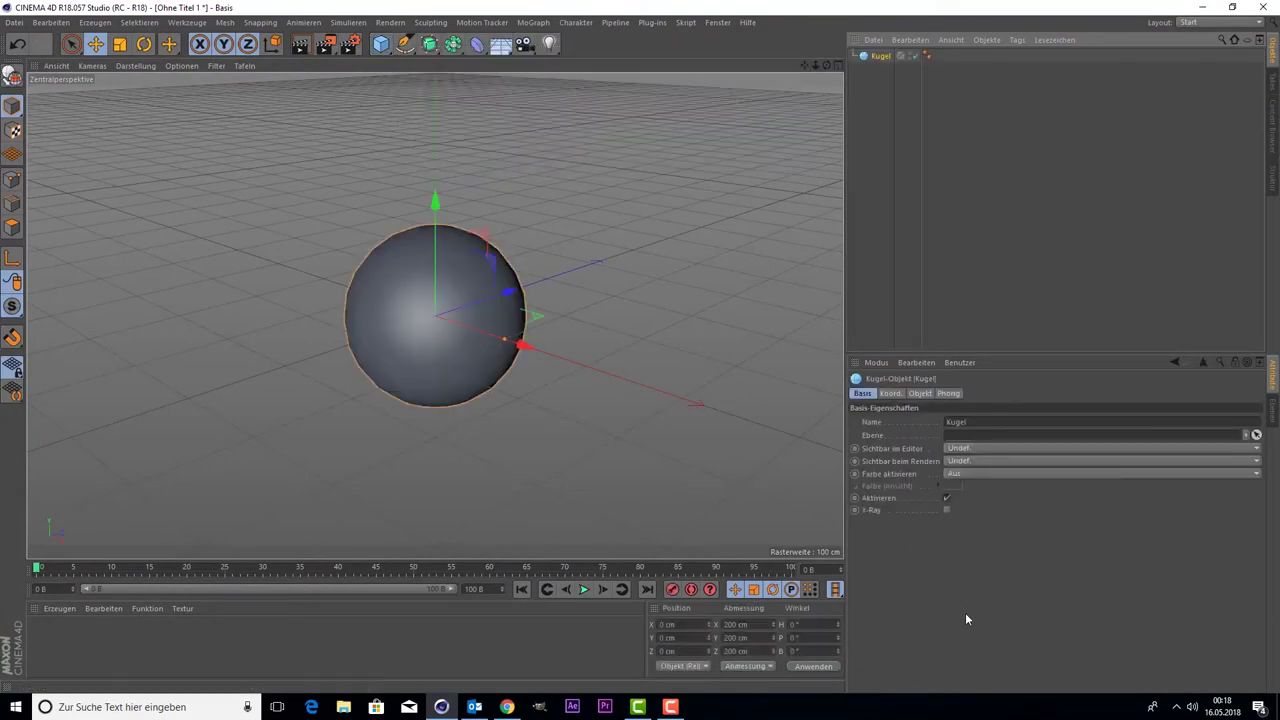
left_click(920, 394)
left_click(922, 435)
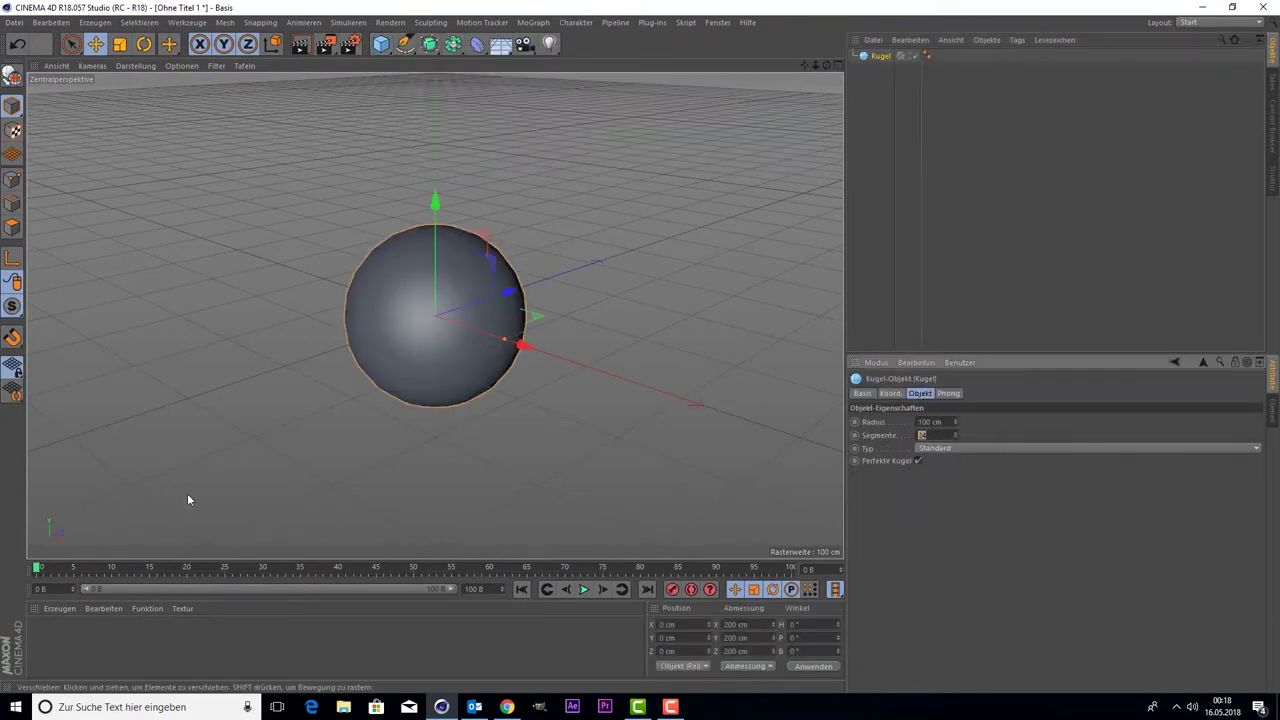
type("100")
key("Return")
Step: Turn on X-Ray on the sphere's Basis tab so it shows semi-transparent
left_click(861, 393)
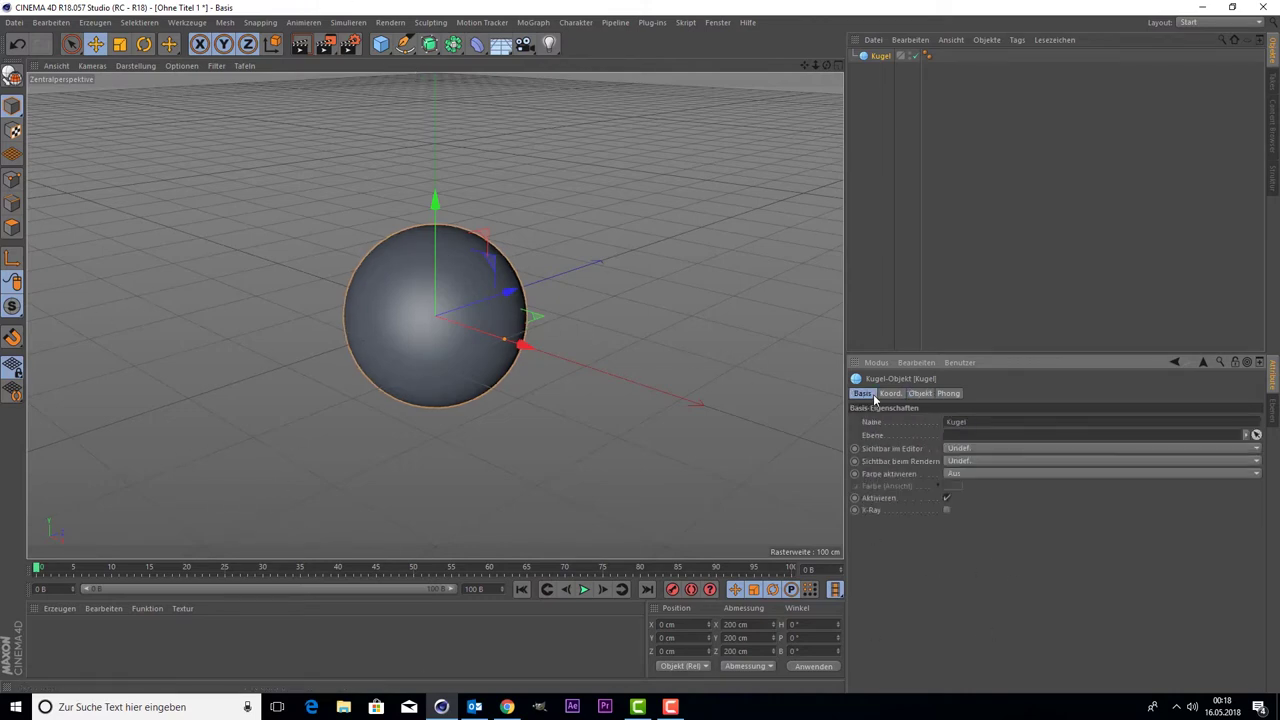
left_click(946, 509)
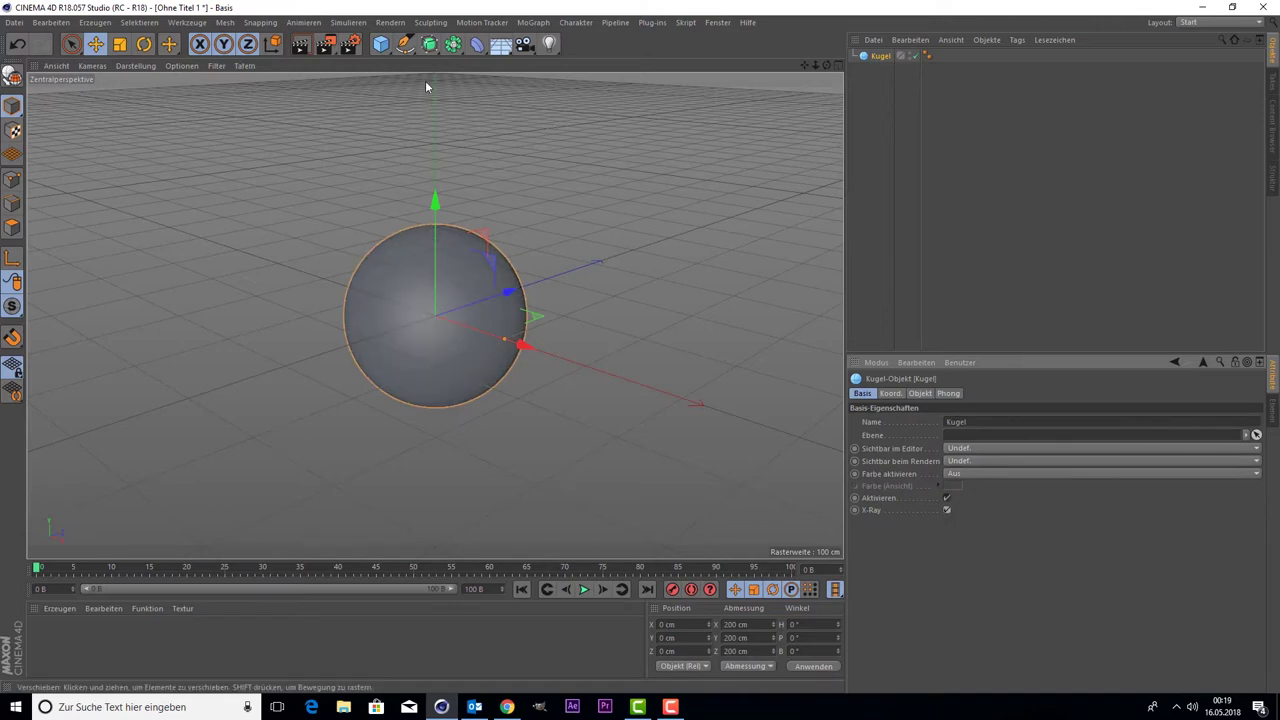
left_click(405, 43)
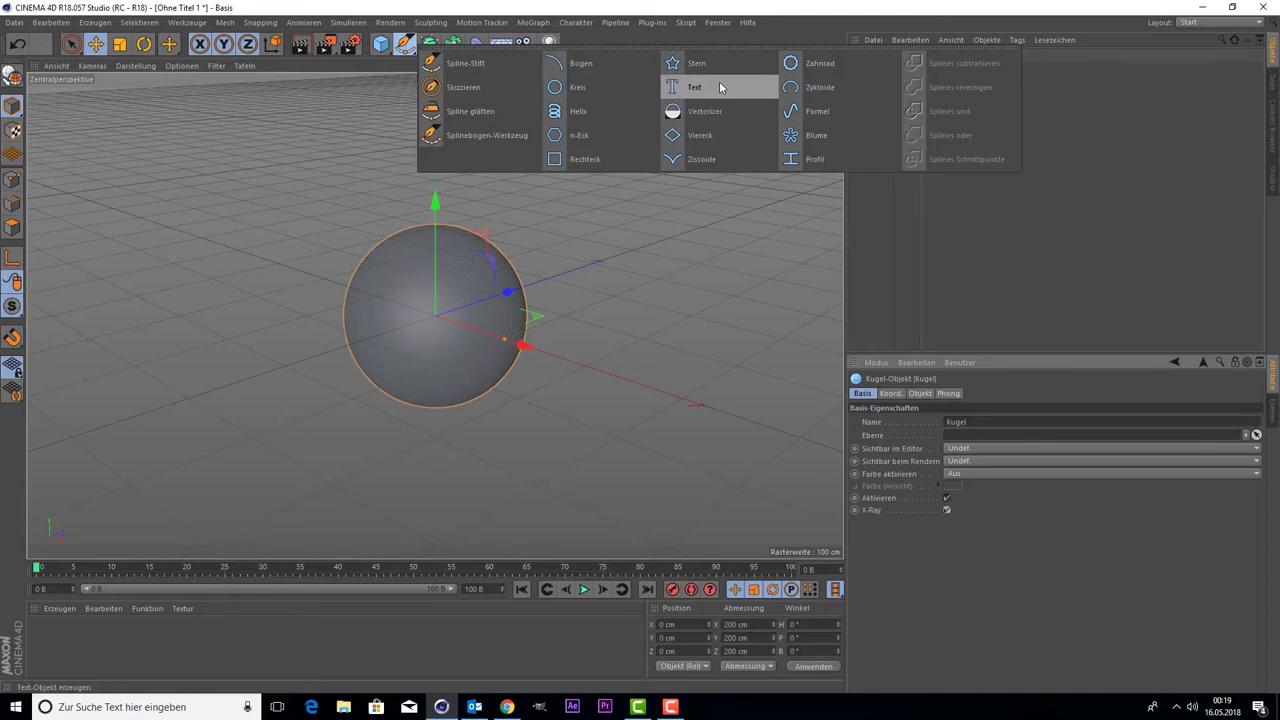
Step: Add a Stern spline and reduce its Punkte to 5
left_click(697, 63)
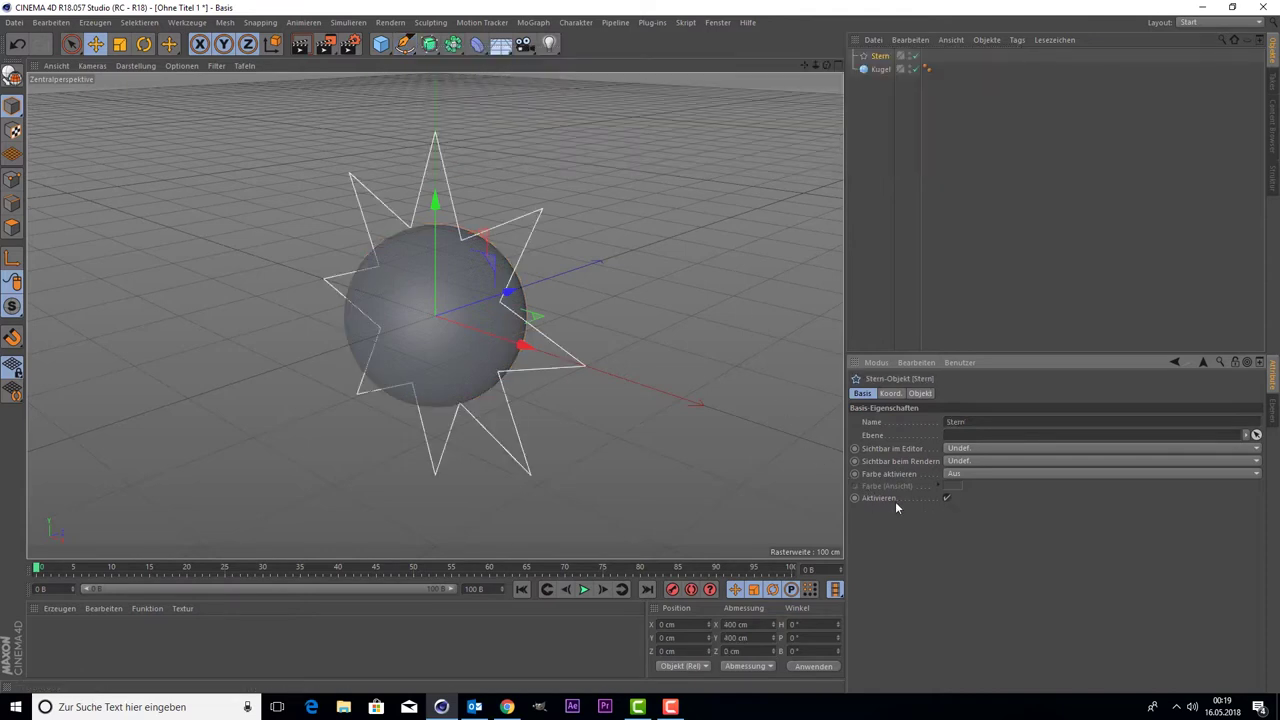
left_click(945, 498)
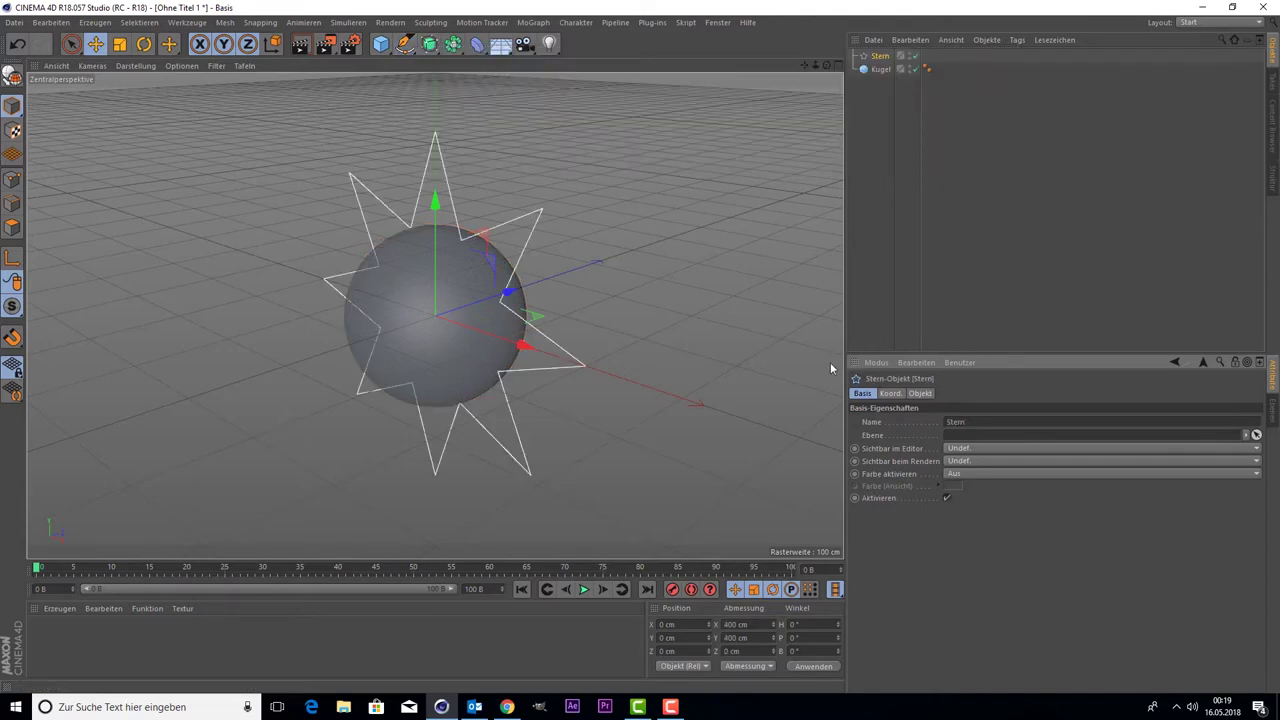
left_click(873, 60)
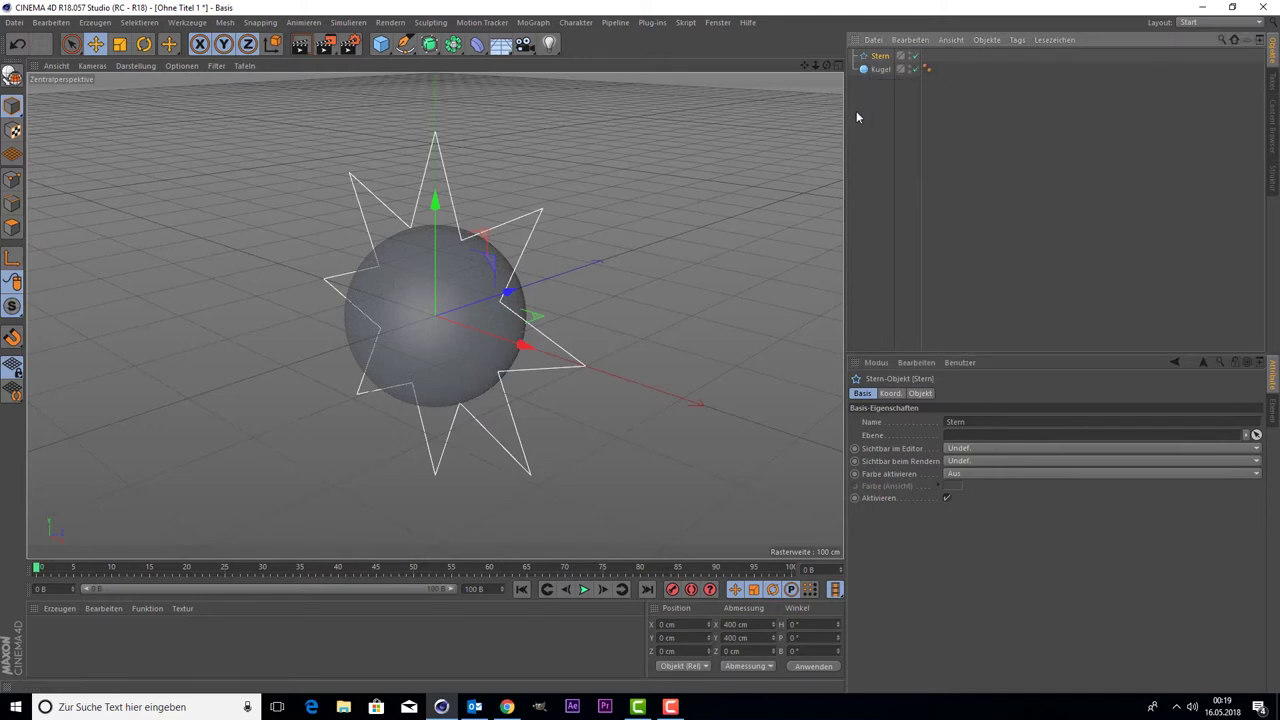
left_click(920, 393)
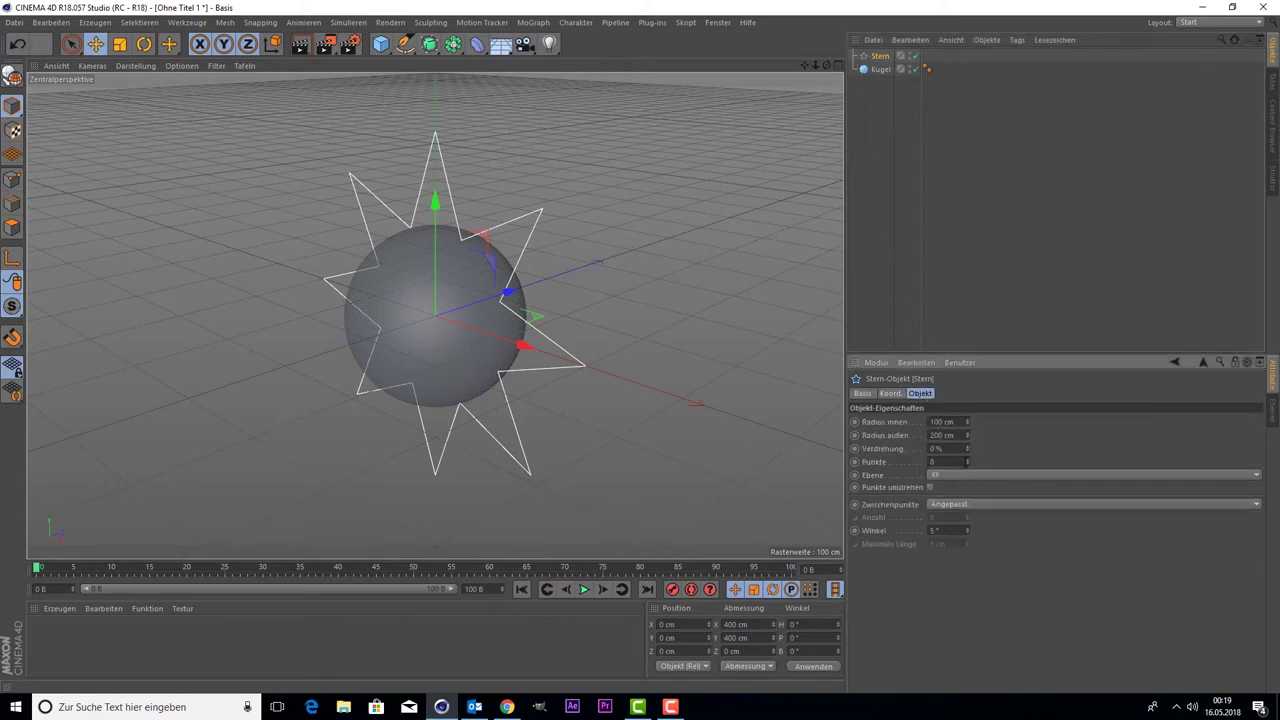
left_click(967, 466)
left_click(967, 466)
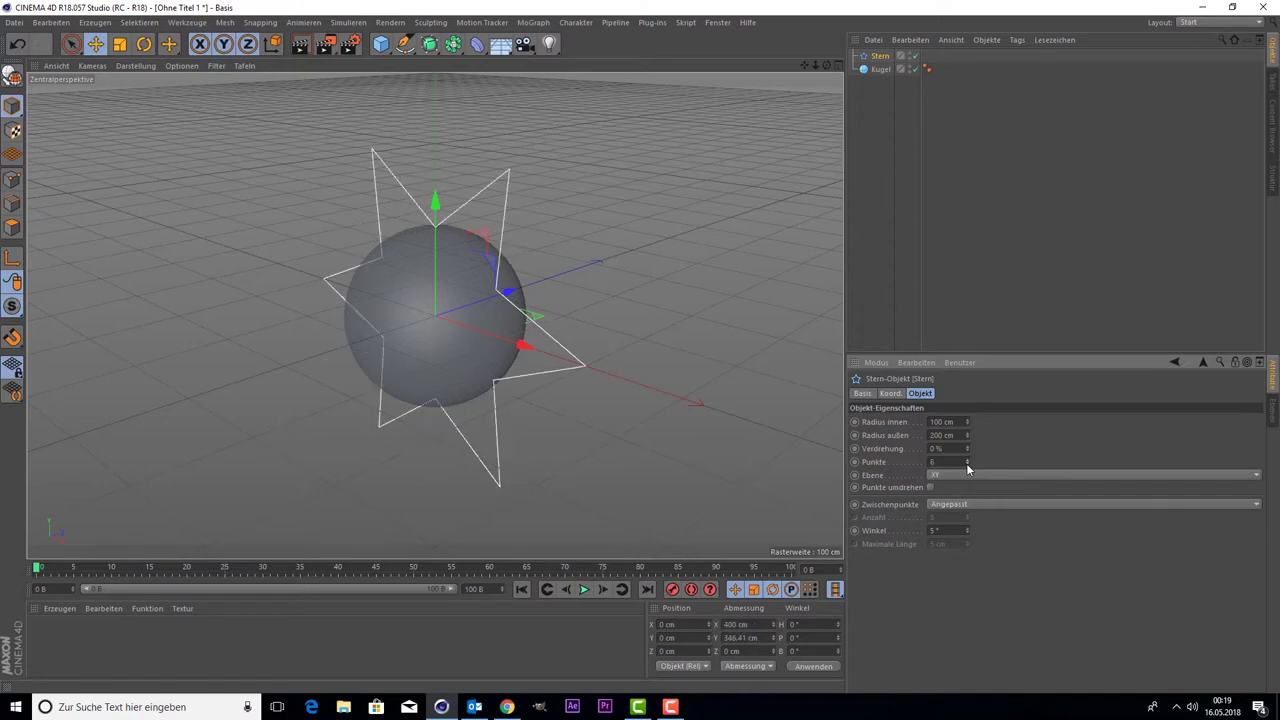
left_click(967, 466)
left_click(967, 466)
left_click(967, 459)
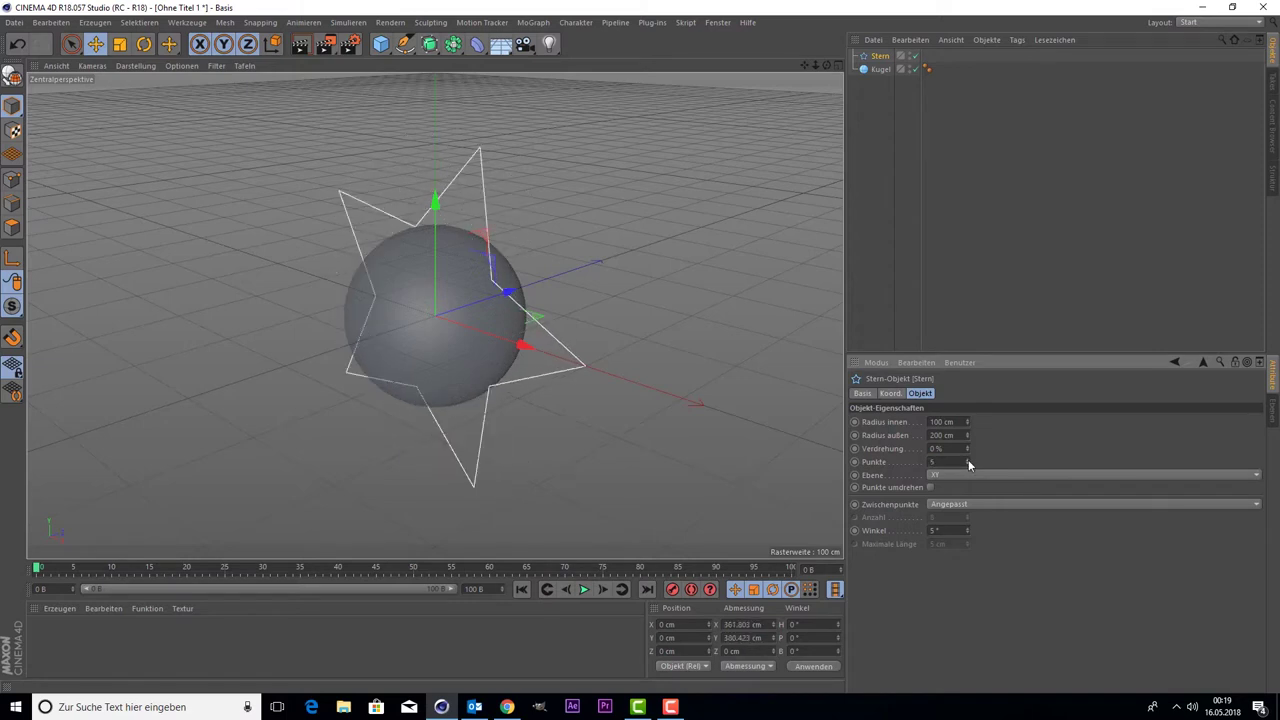
left_click(946, 466)
Step: Scale the star down to about 36.5 cm across
left_click(120, 44)
left_click_drag(278, 288, 99, 500)
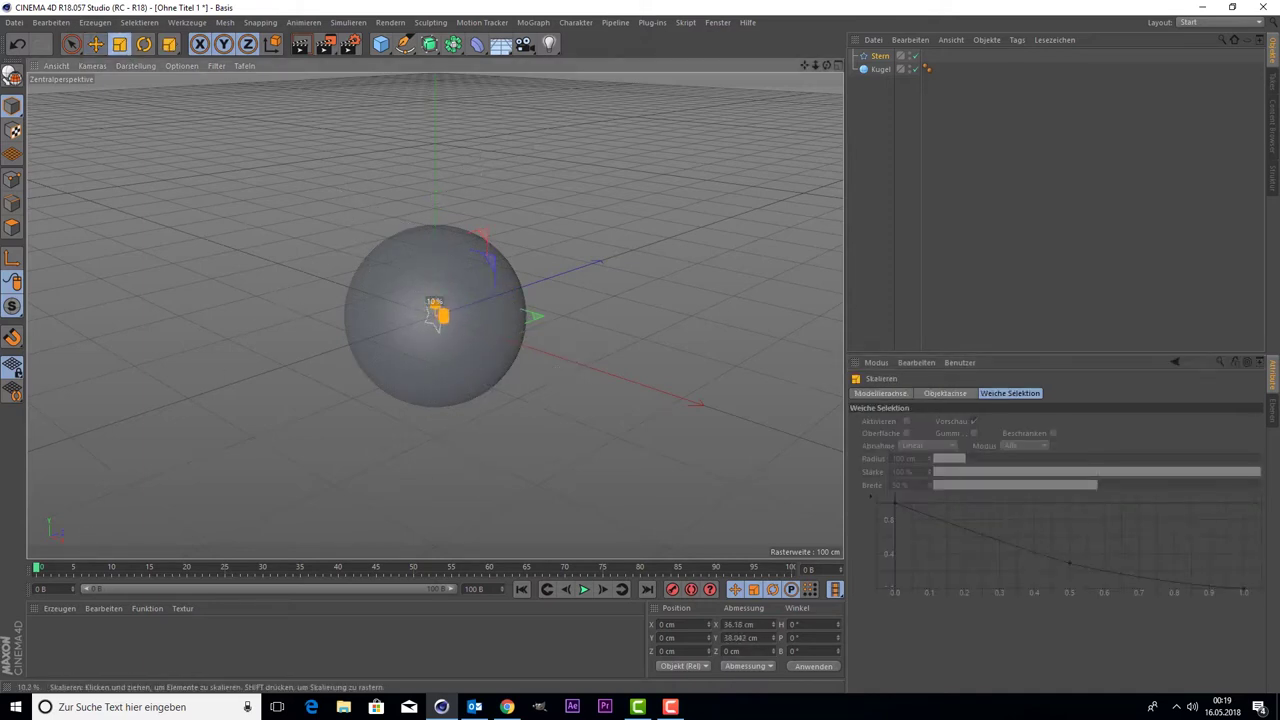
left_click_drag(436, 314, 437, 316)
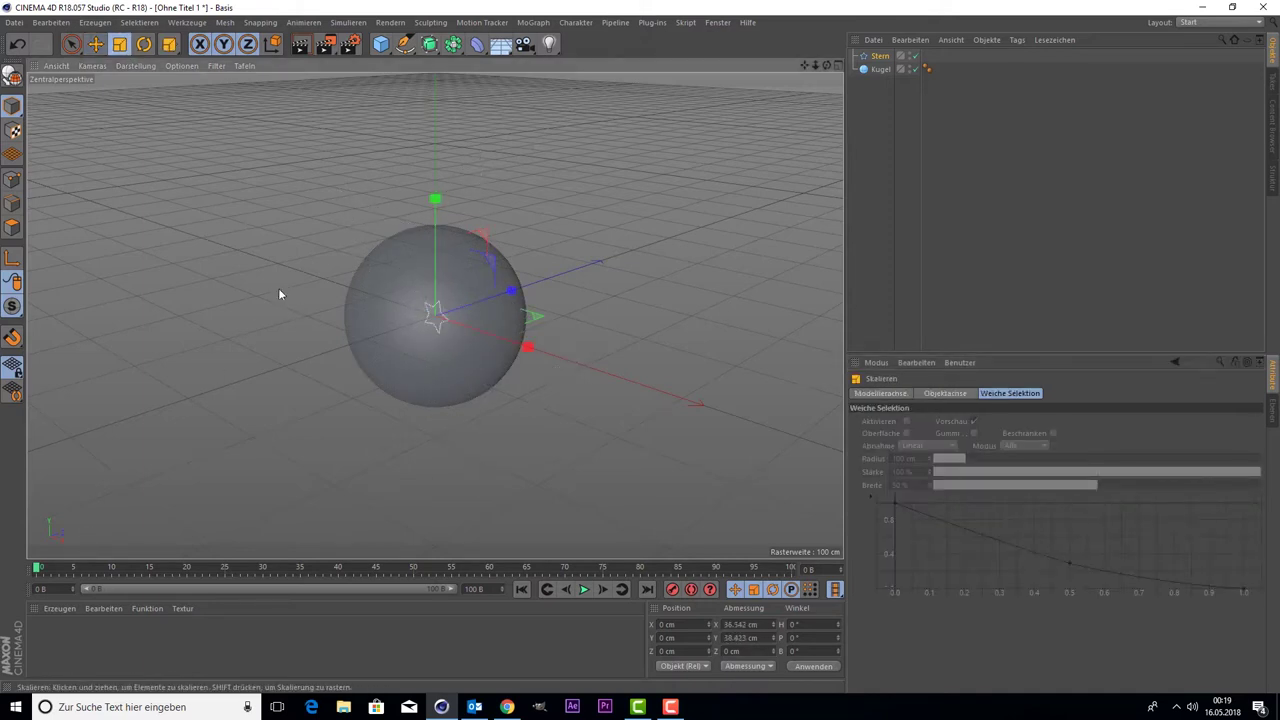
Step: Rotate the star about -18° around its bank axis in the front view, then return to perspective
left_click(144, 44)
middle_click(230, 147)
scroll(629, 200, "up", 2)
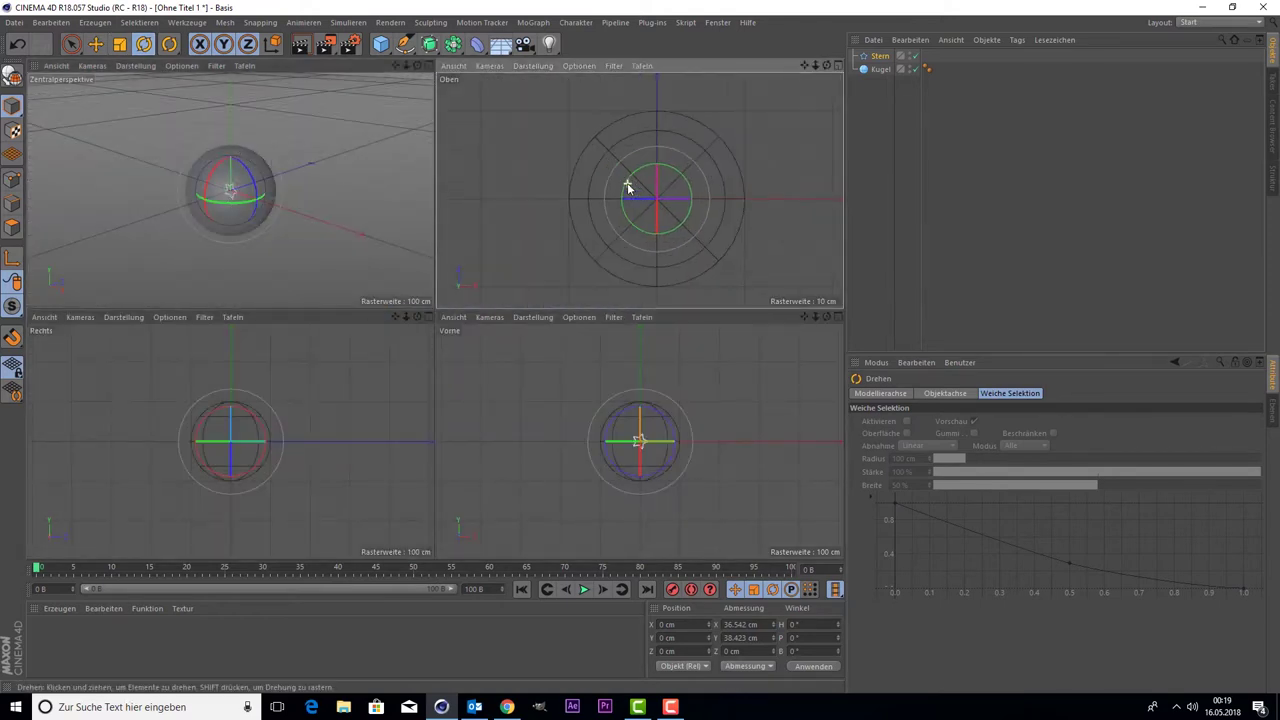
scroll(637, 455, "up", 2)
scroll(637, 463, "up", 3)
scroll(620, 430, "down", 1)
scroll(605, 400, "down", 2)
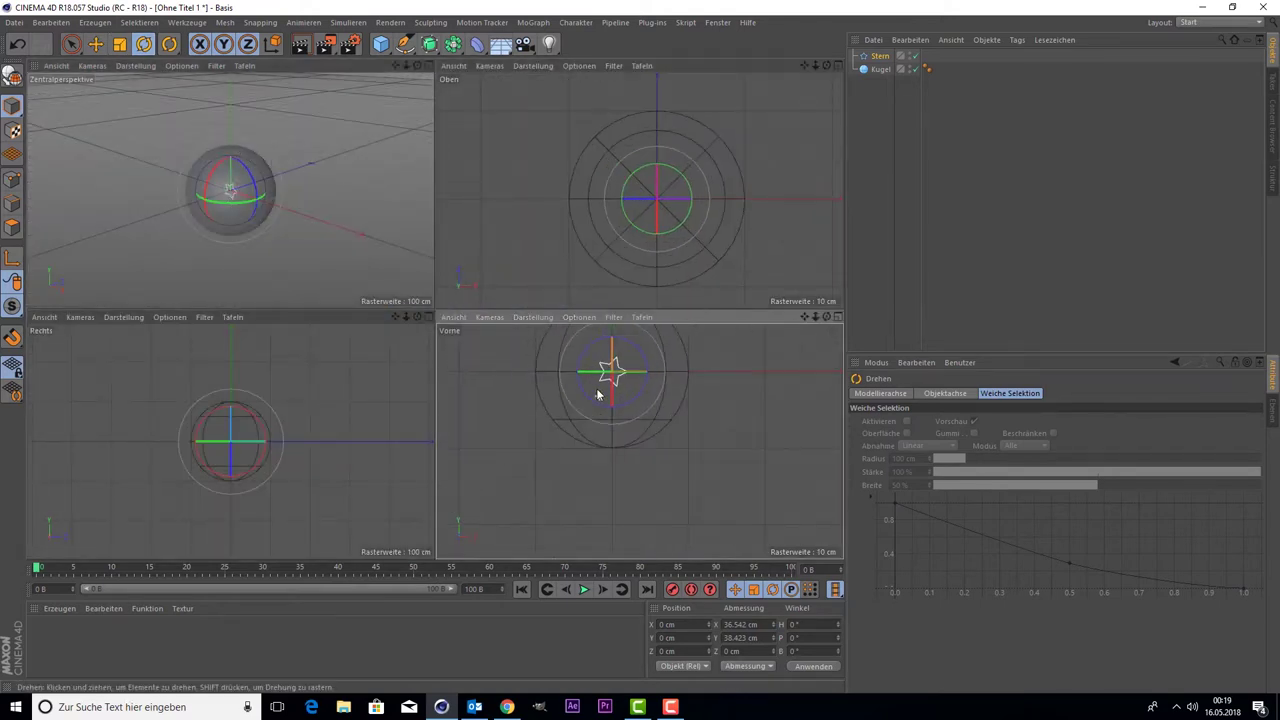
left_click_drag(583, 362, 571, 370)
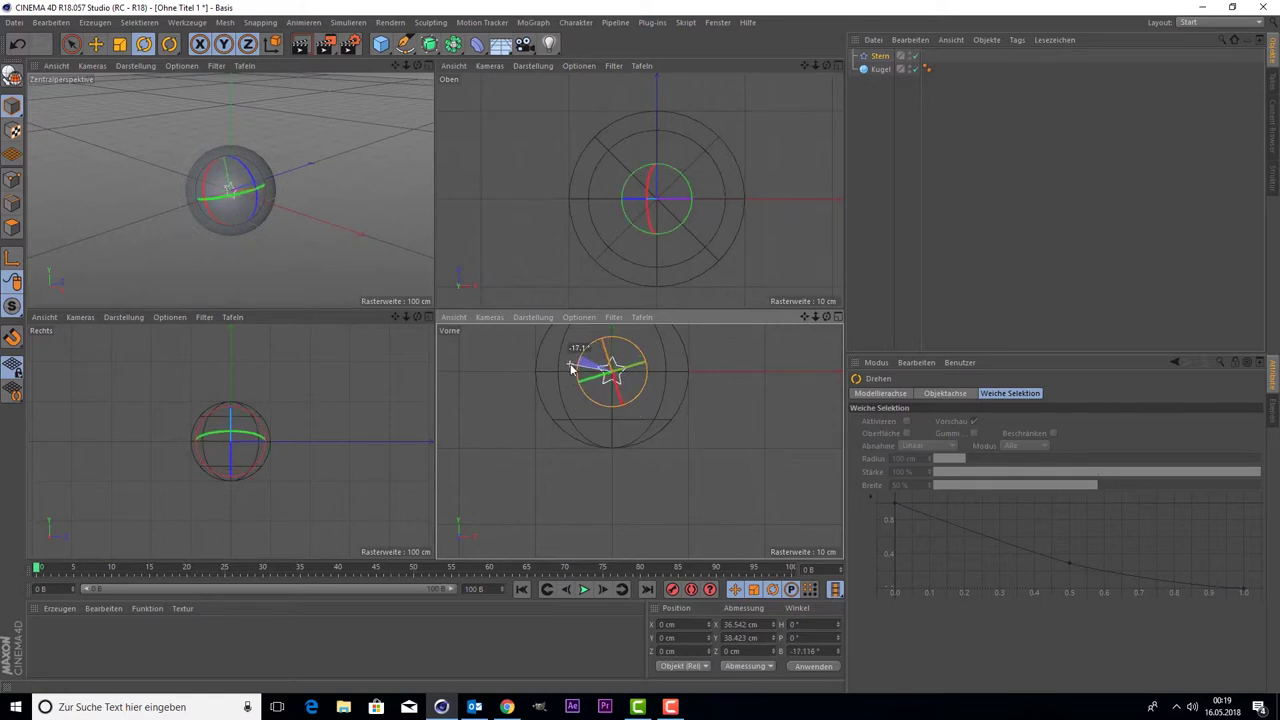
middle_click(225, 149)
left_click(930, 212)
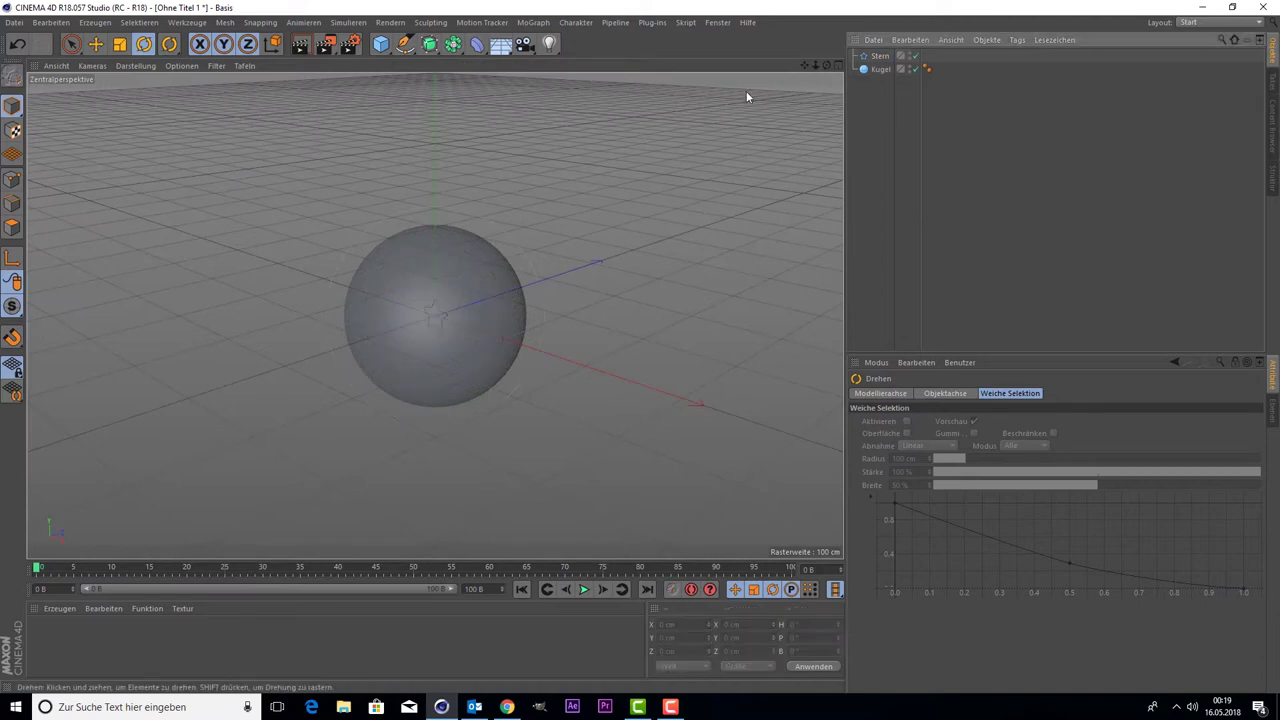
left_click_drag(826, 64, 434, 314)
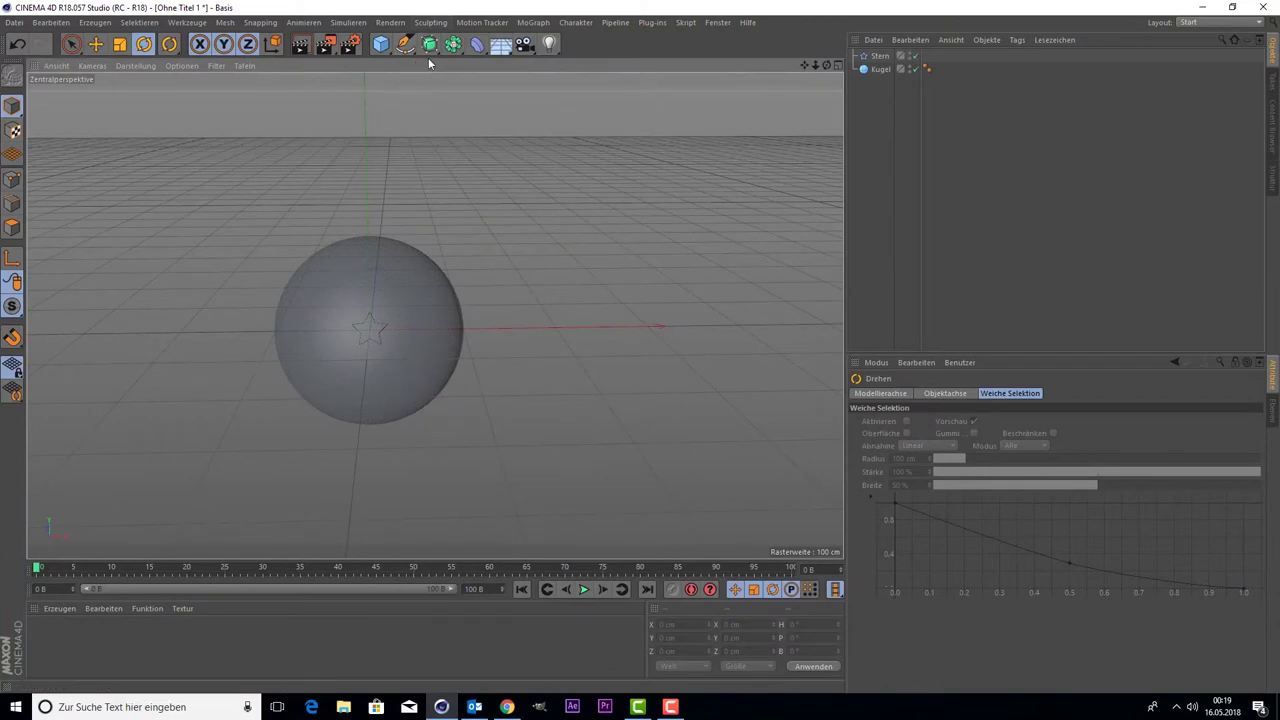
Step: Delete the accidentally added Bézier object
left_click(429, 46)
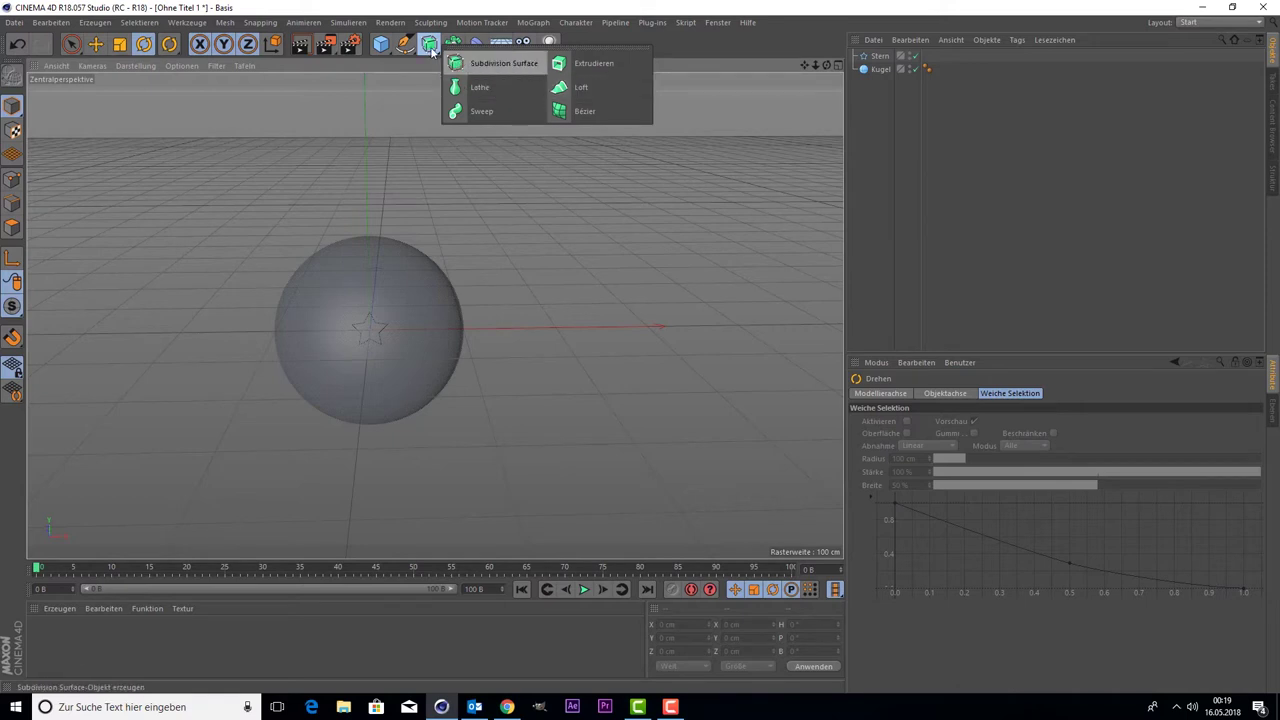
left_click(580, 111)
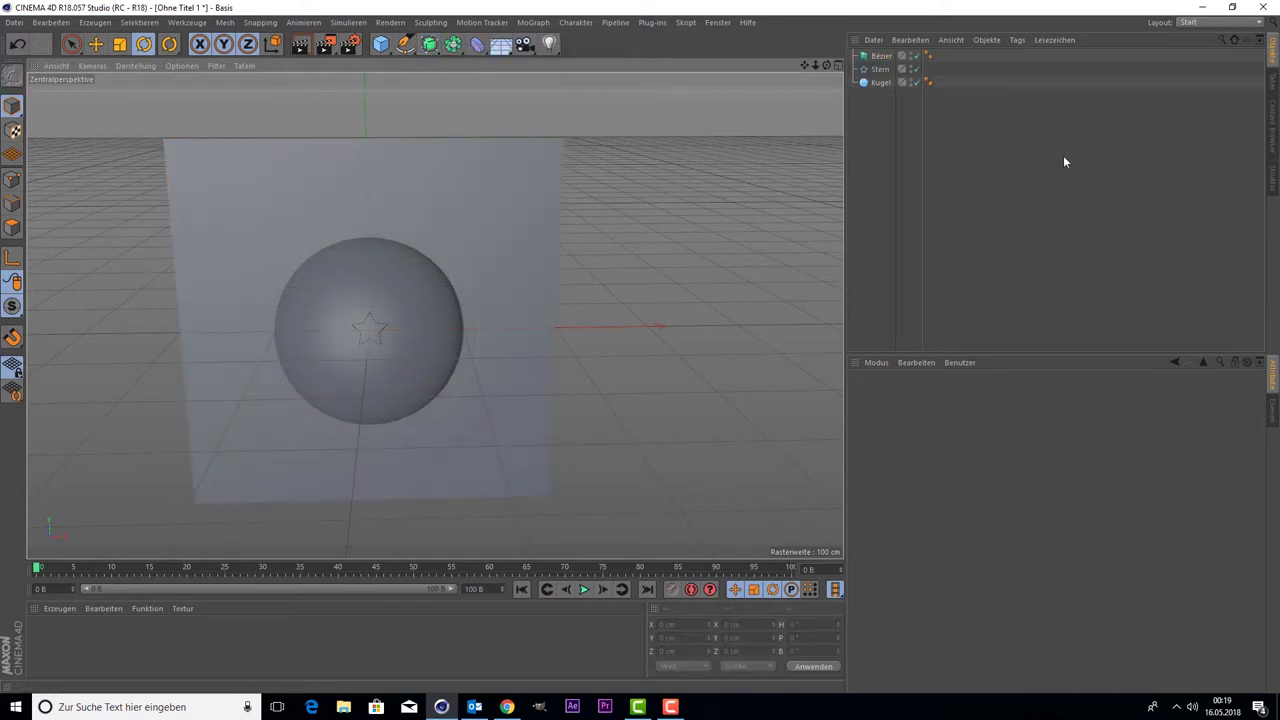
left_click(880, 68)
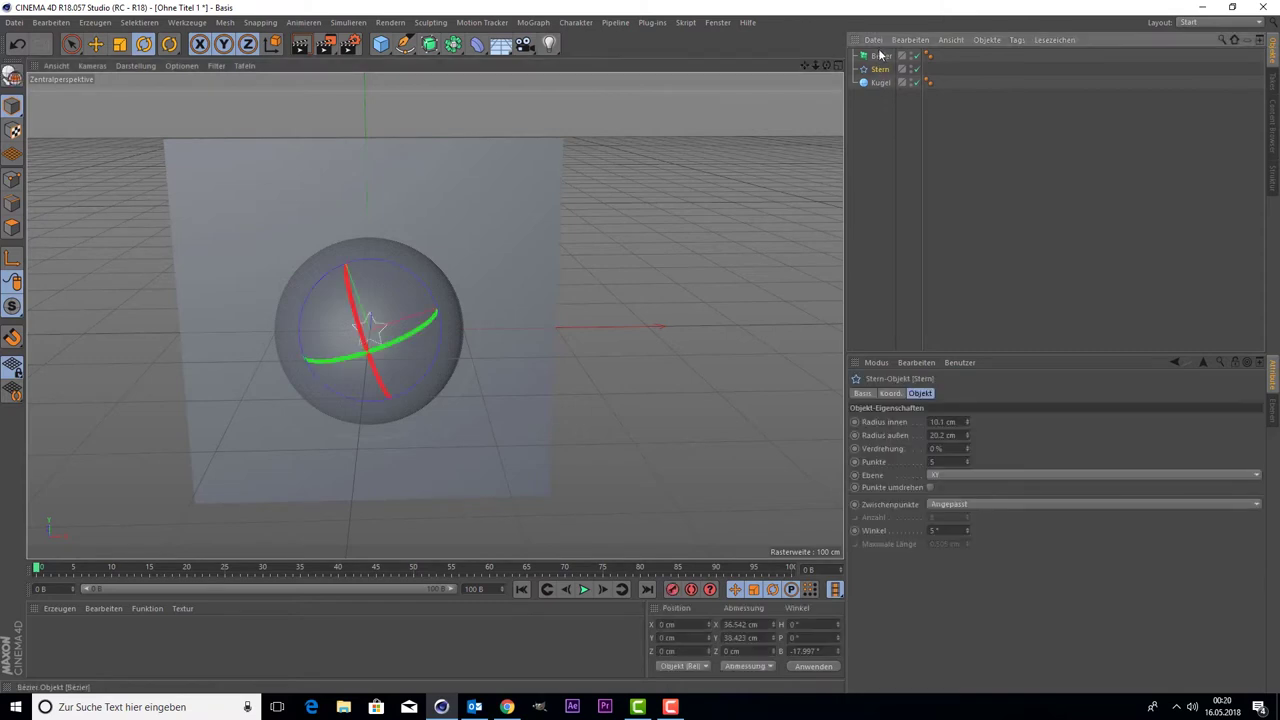
left_click(879, 56)
key("Delete")
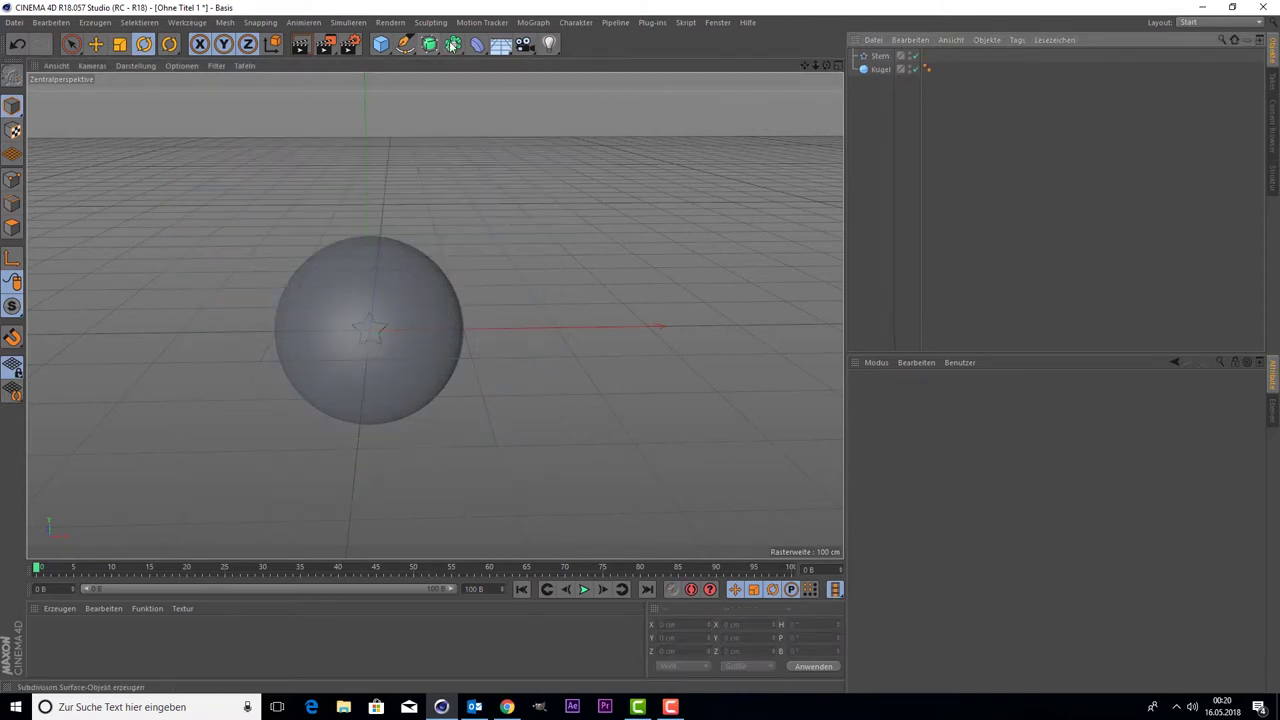
Step: Put the star under a new Extrudieren object and set its extrusion depth to 4 cm
left_click(429, 44)
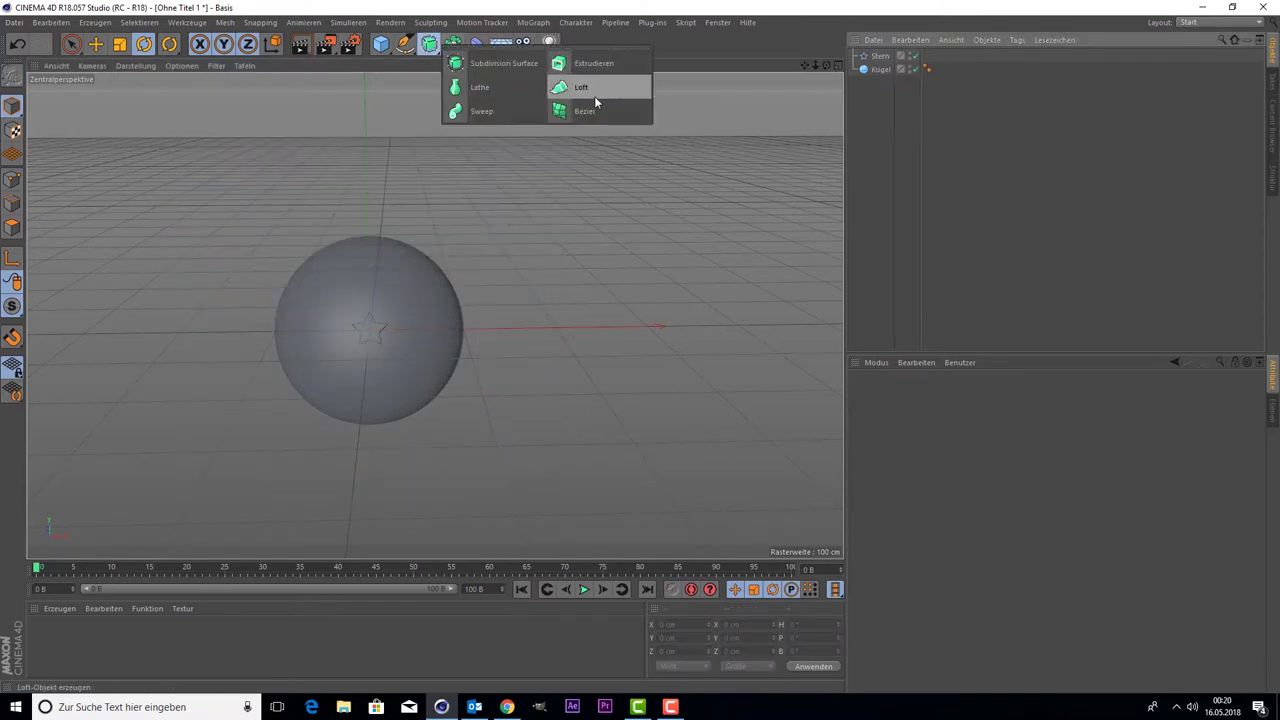
left_click(590, 63)
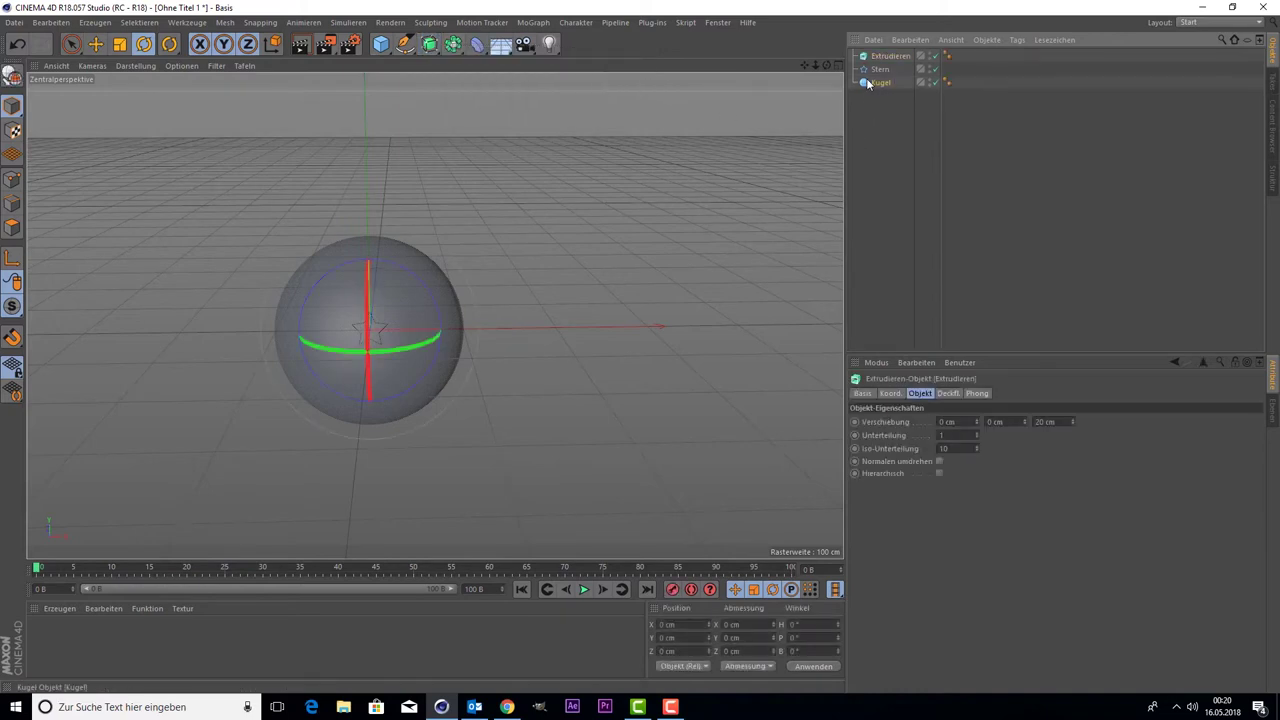
left_click_drag(879, 69, 881, 56)
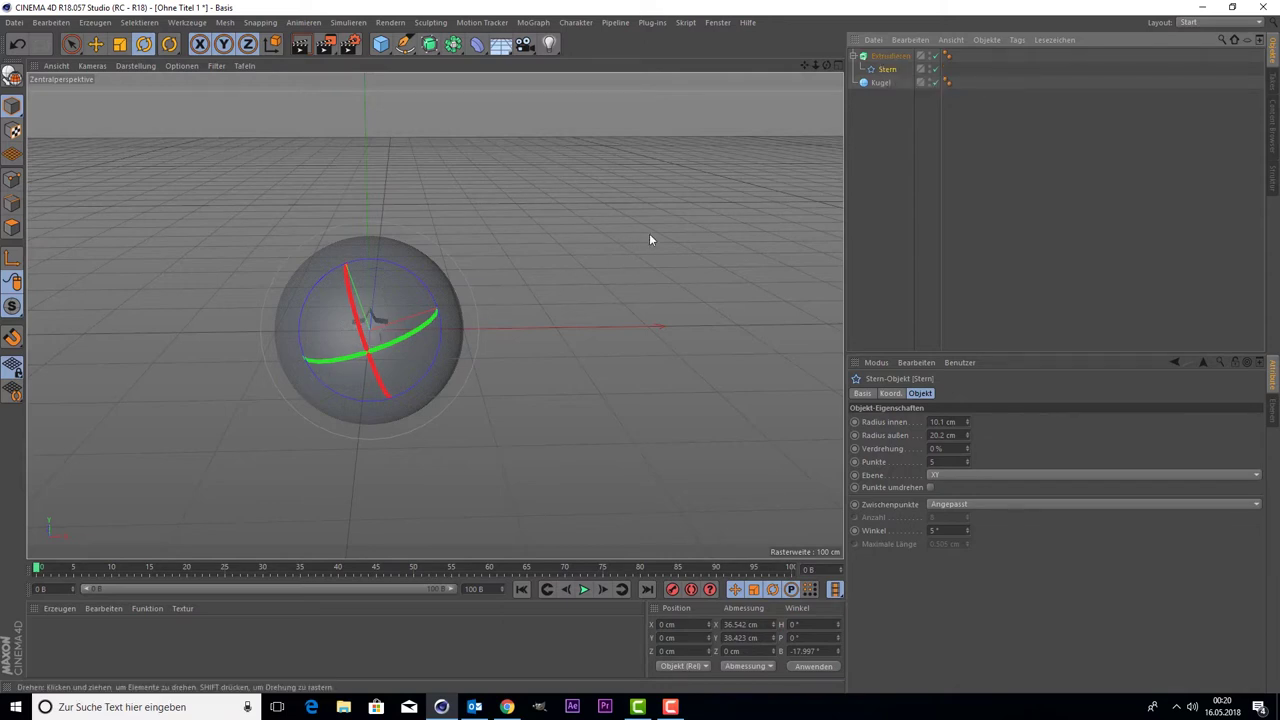
left_click(881, 57)
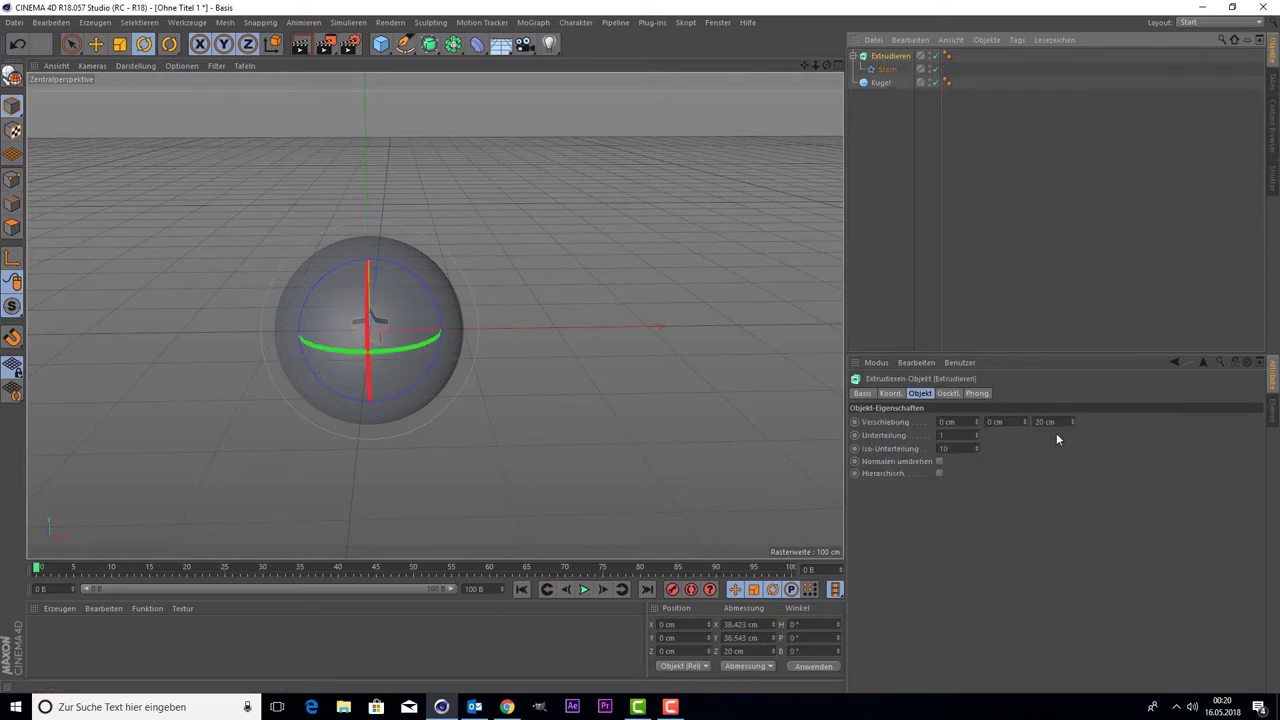
left_click_drag(1074, 426, 1074, 450)
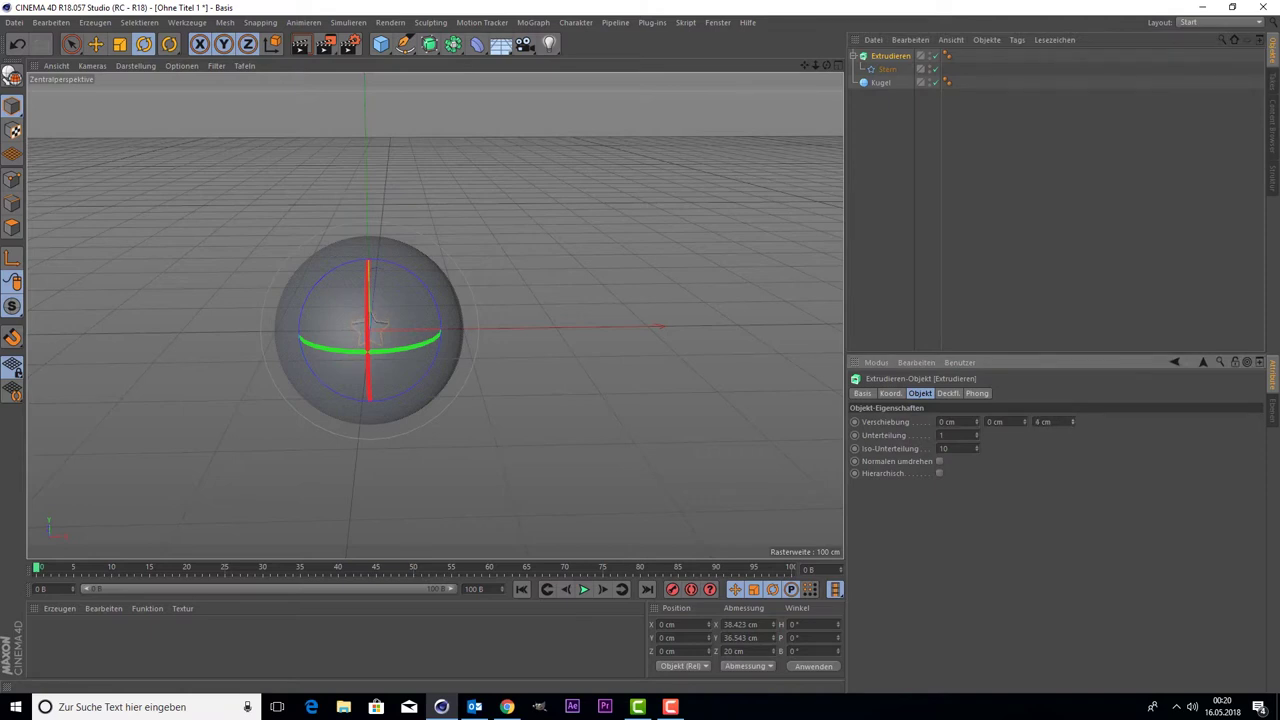
left_click(1023, 214)
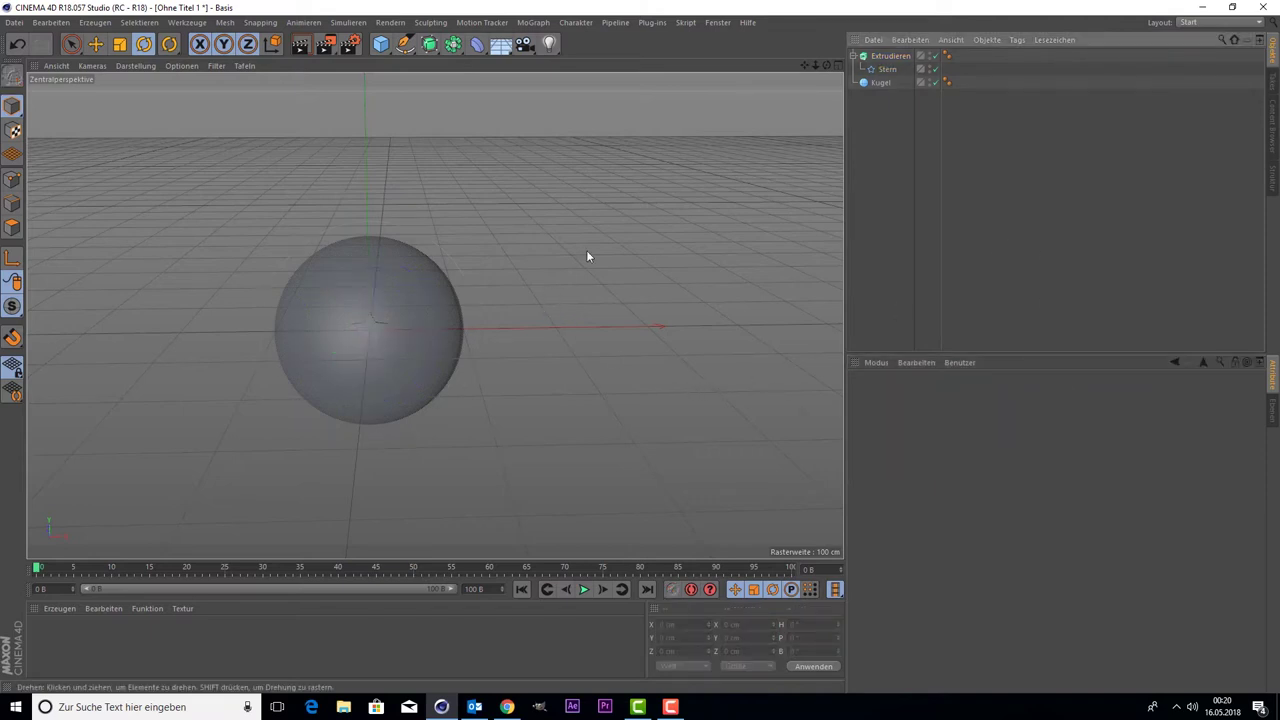
Step: Maximize the Rechts side view from the four-view layout
left_click_drag(586, 250, 396, 119, "alt")
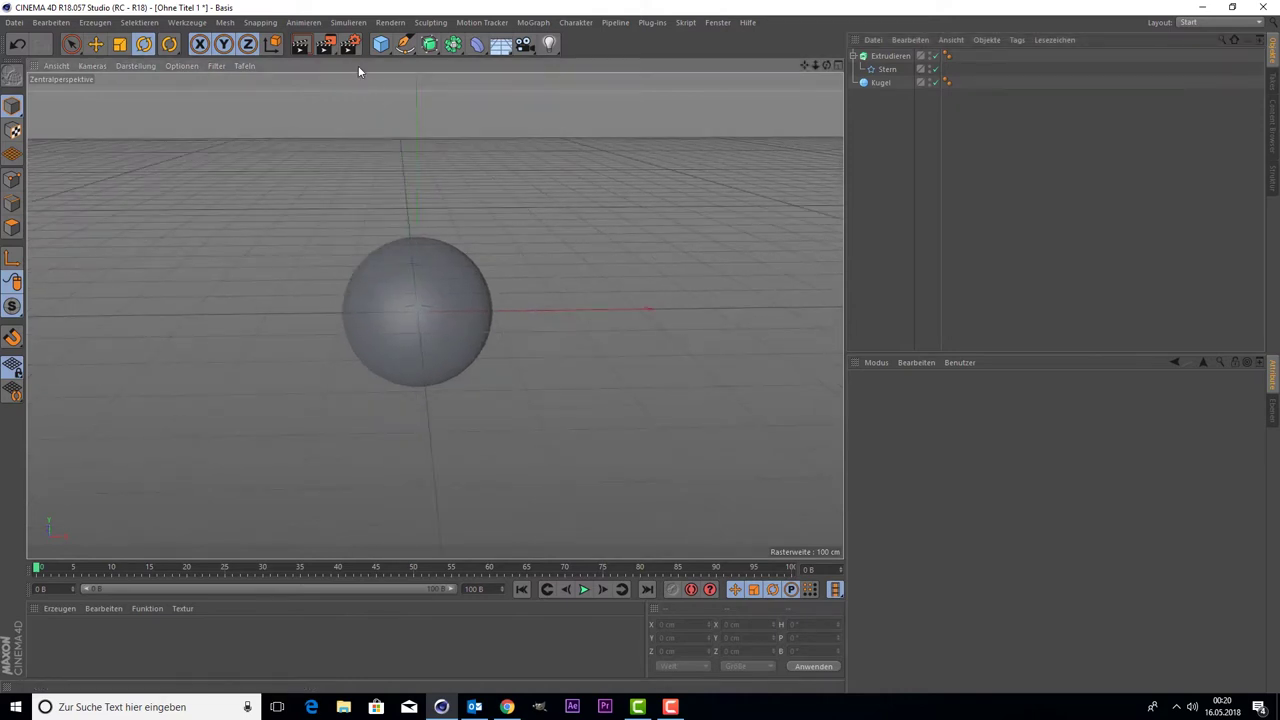
middle_click(327, 126)
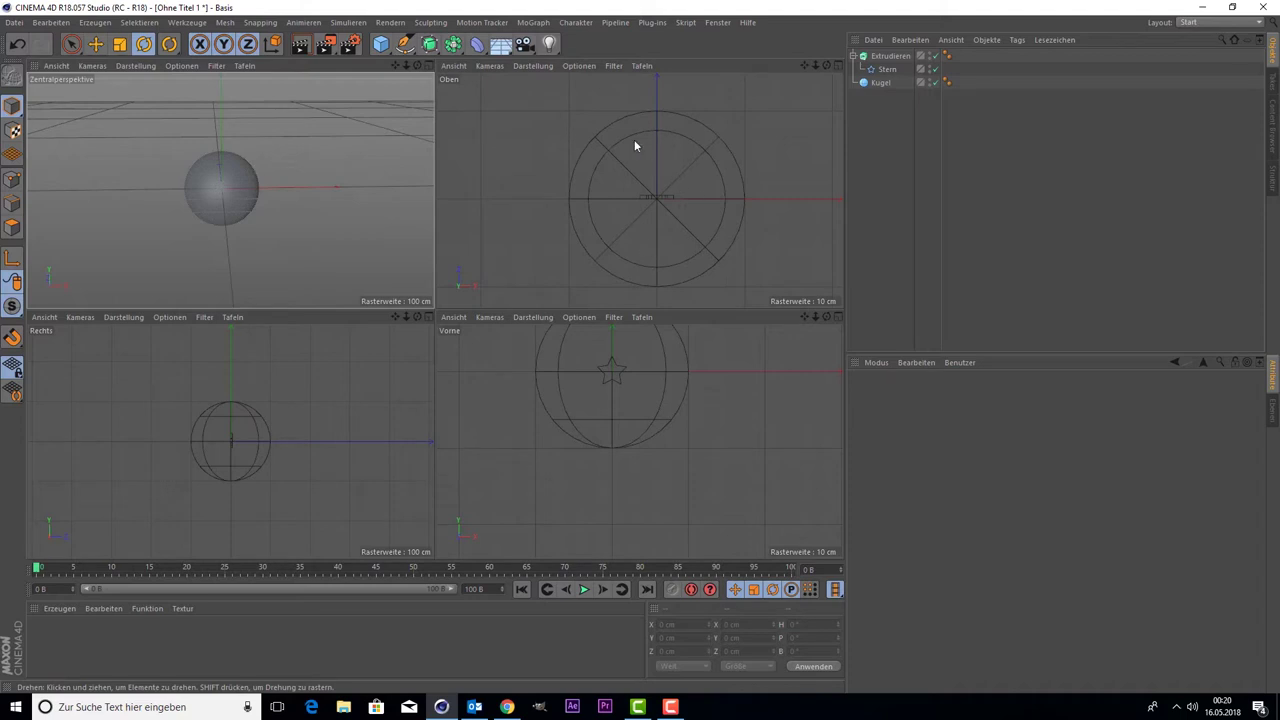
middle_click(118, 400)
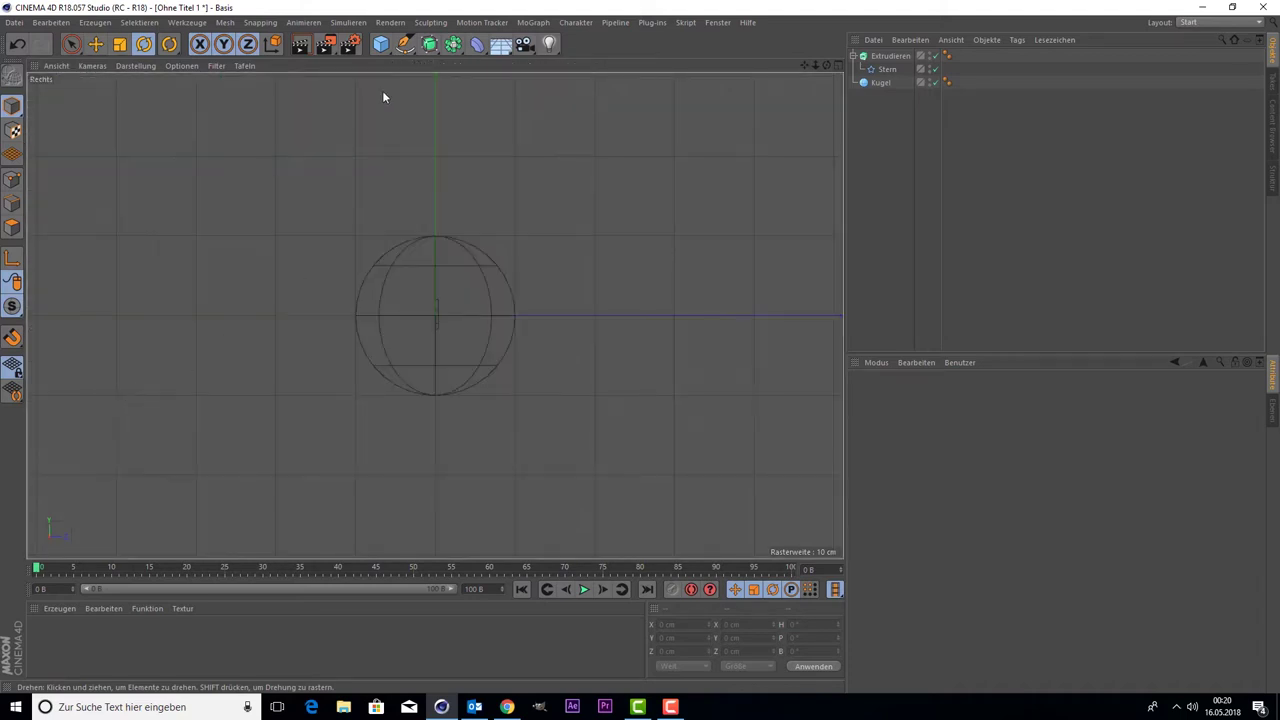
left_click(404, 45)
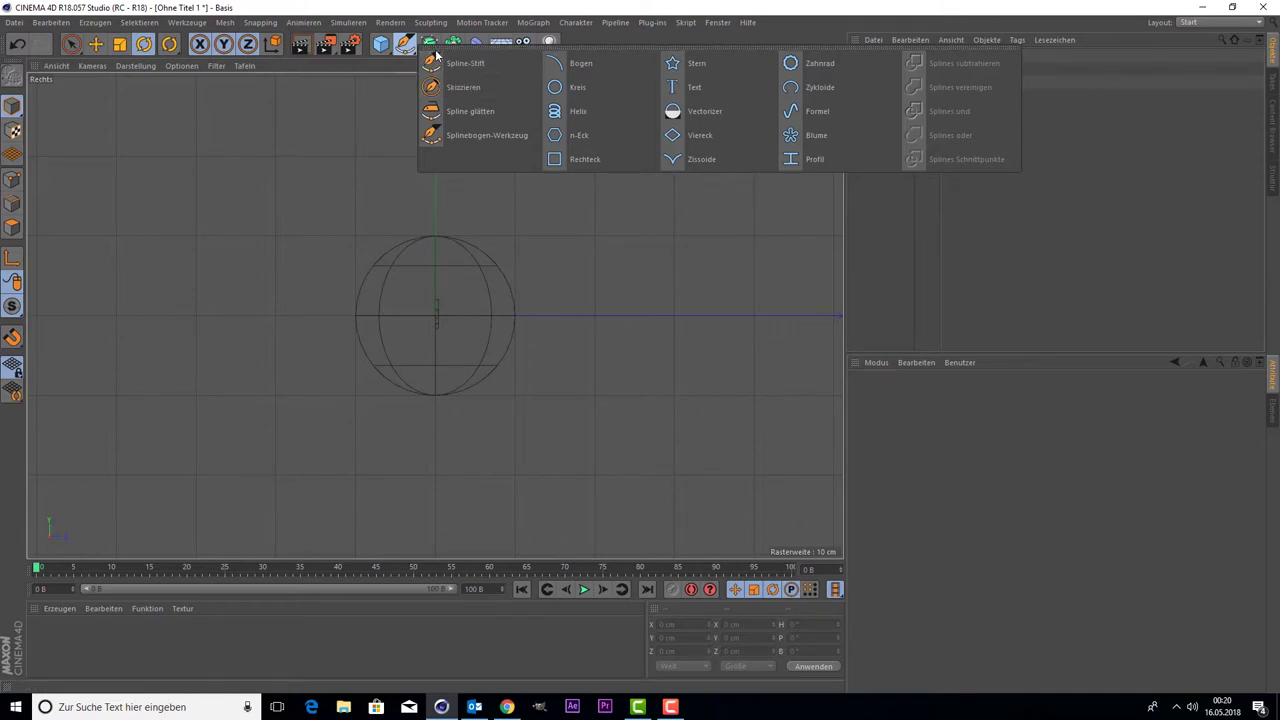
Step: Draw an L-shaped spline with the Spline Pen: top, corner and right-end points
left_click(466, 68)
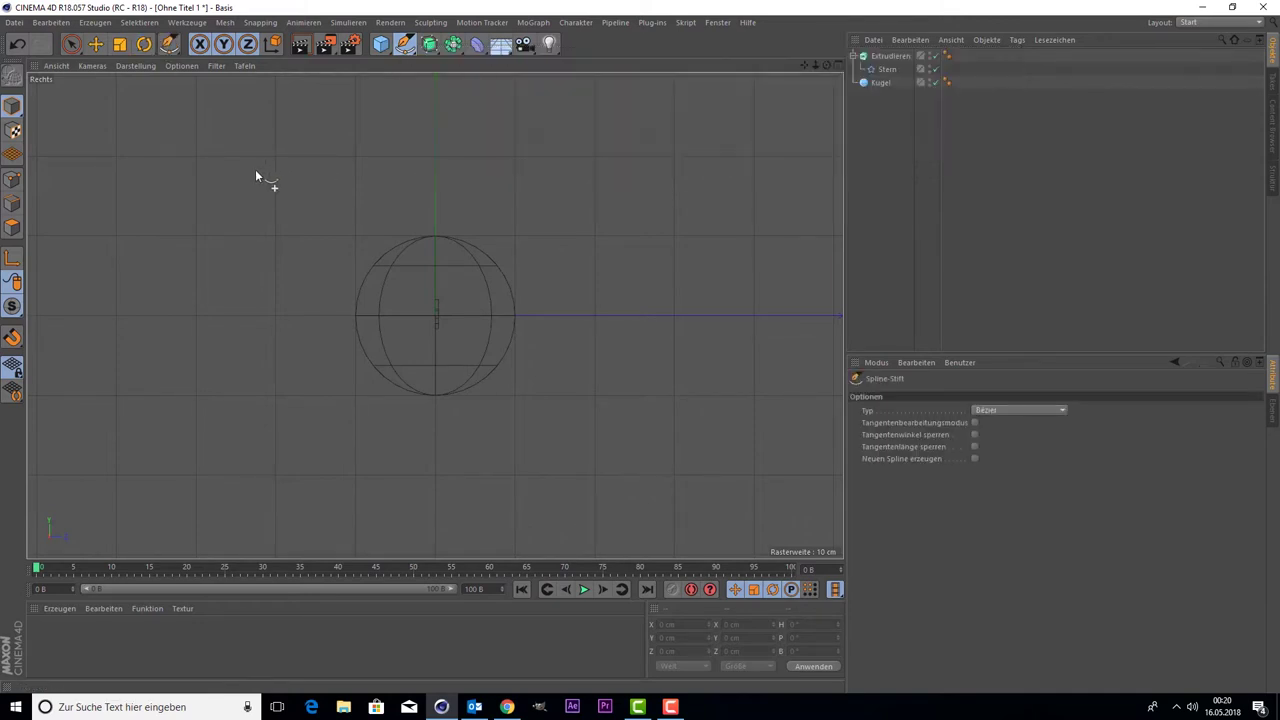
scroll(255, 169, "down", 5)
scroll(250, 172, "up", 6)
scroll(236, 178, "down", 2)
scroll(213, 175, "down", 3)
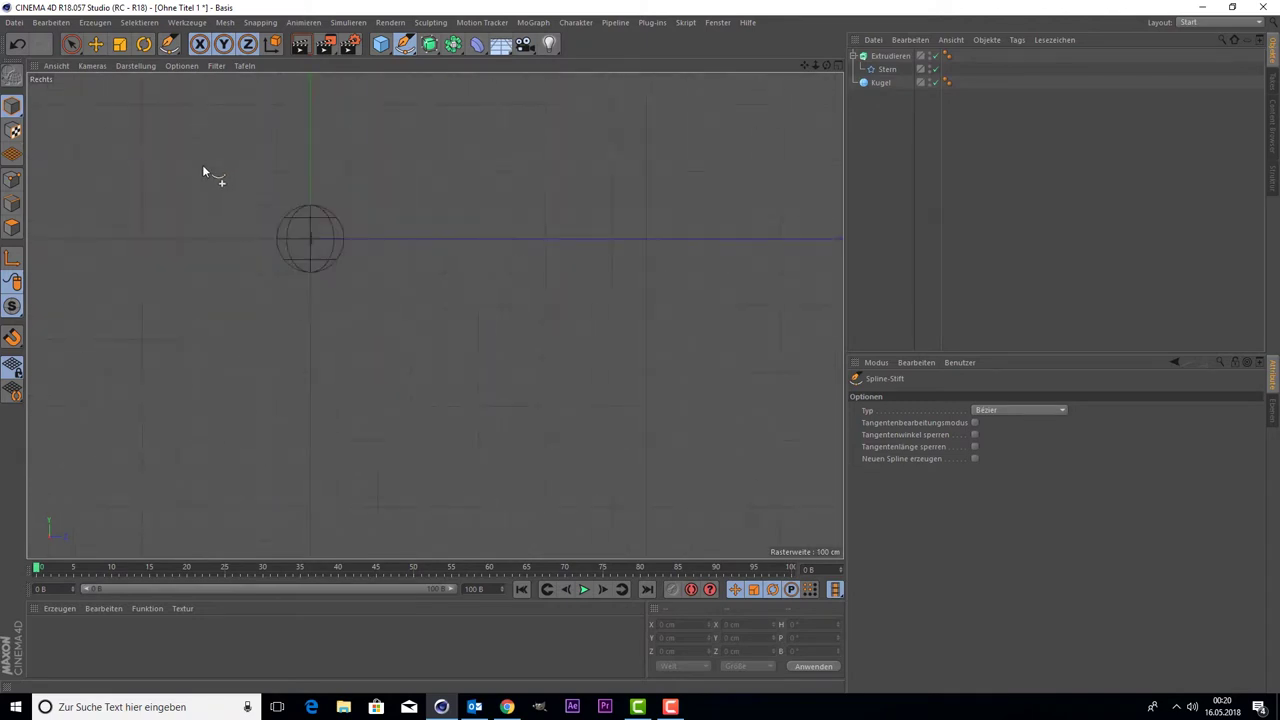
left_click(210, 133)
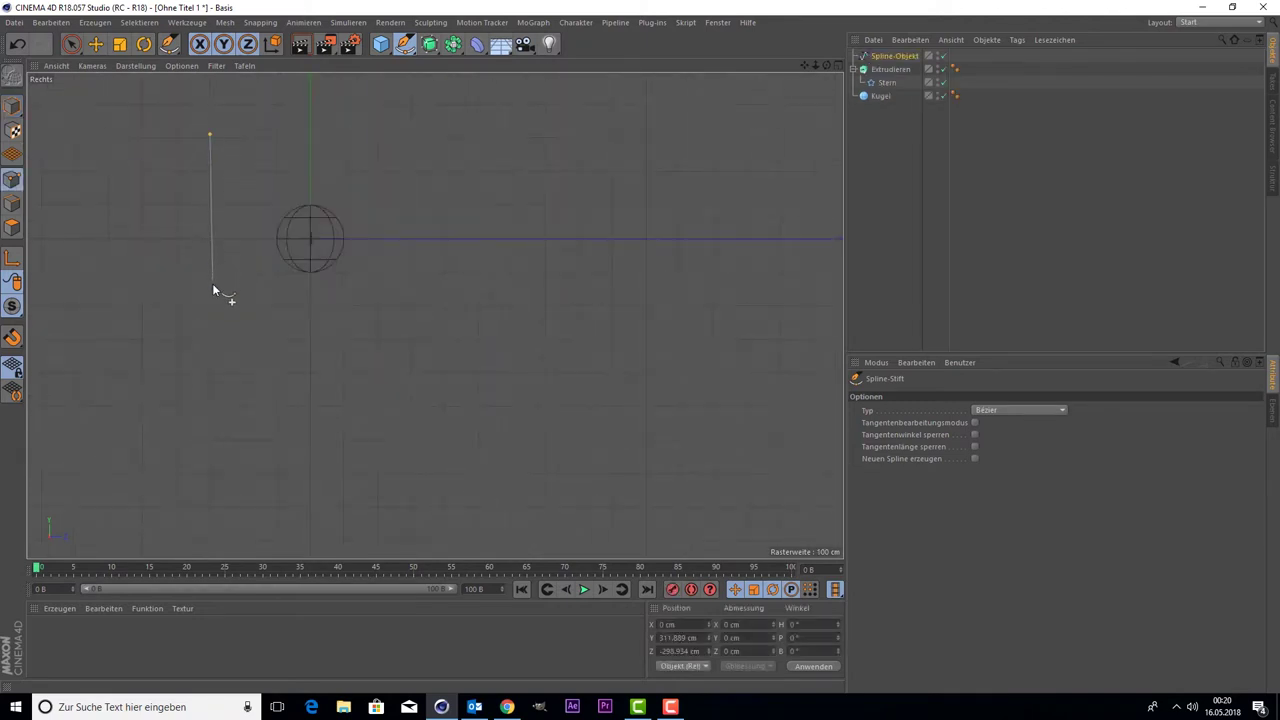
left_click(211, 306)
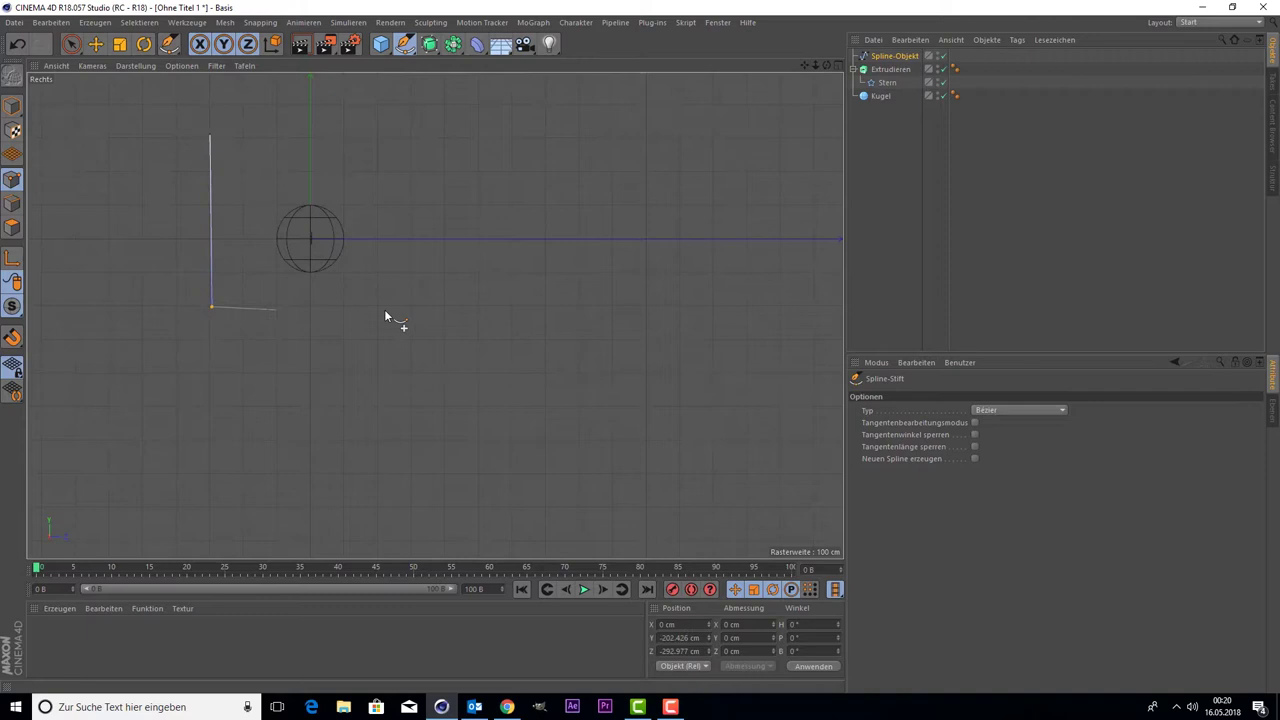
left_click(478, 308)
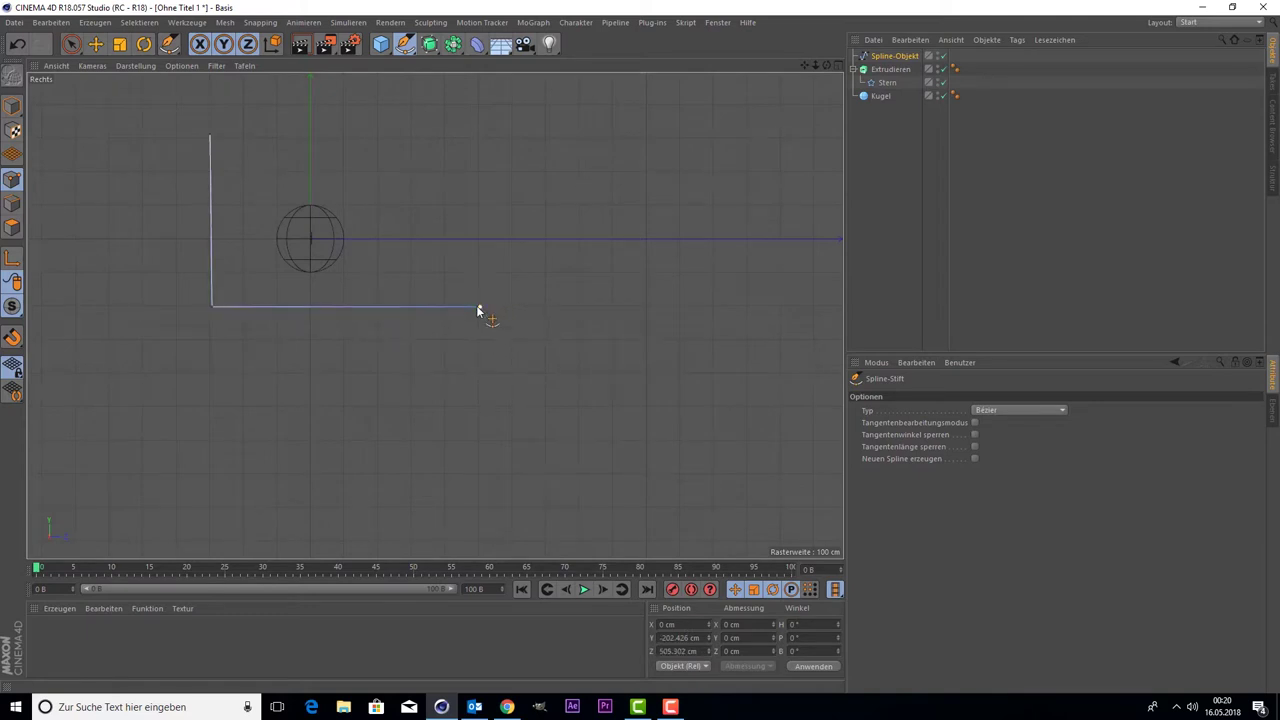
right_click(476, 312)
Step: Add two extra points, one on the horizontal and one on the vertical segment
right_click(410, 269)
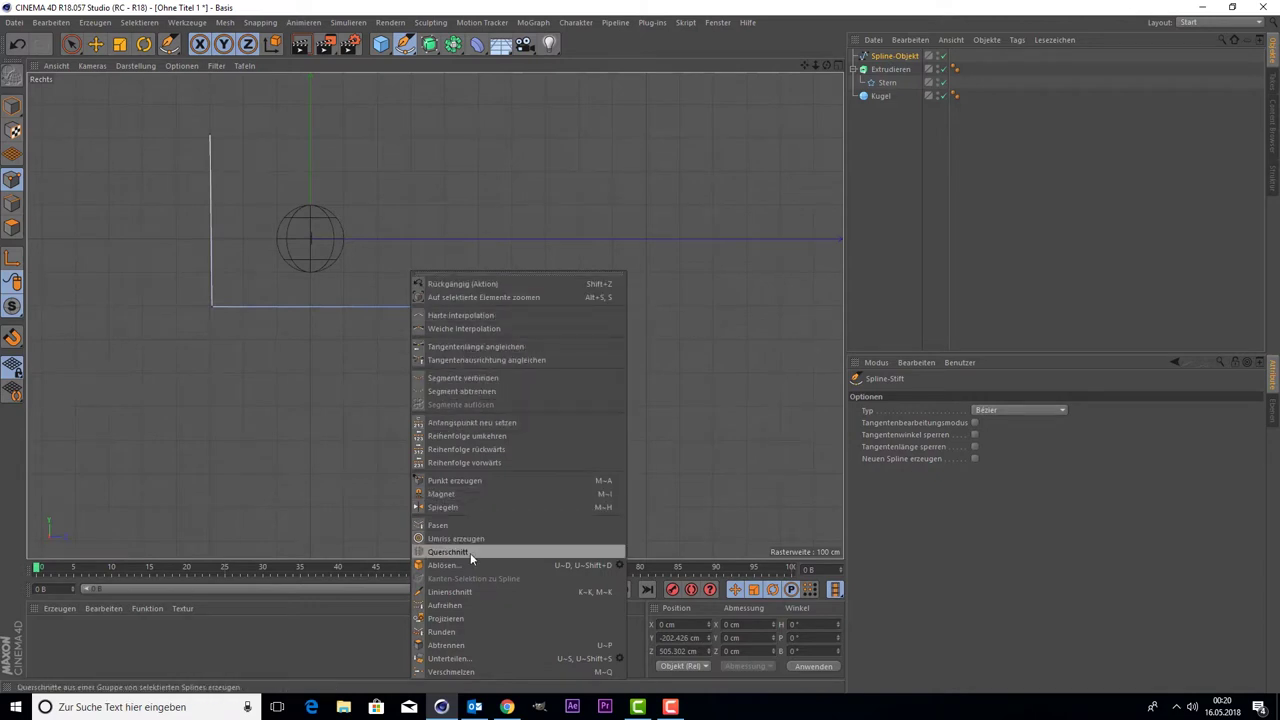
left_click(498, 481)
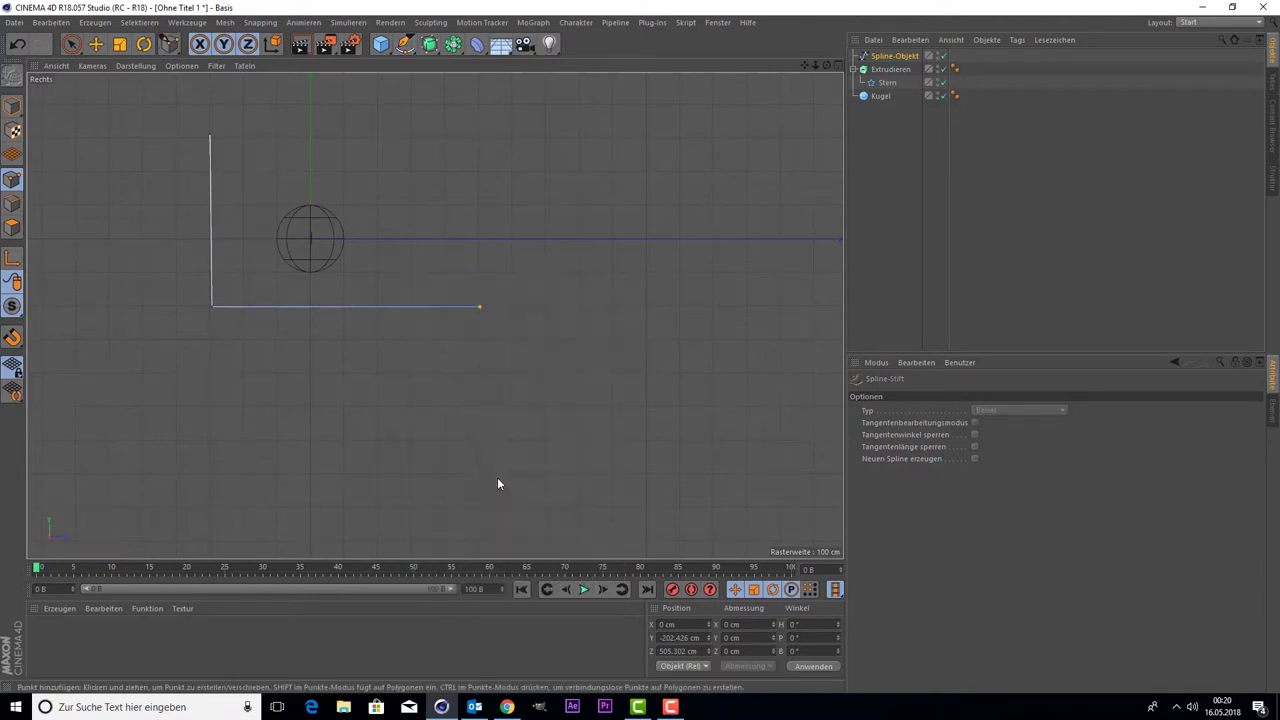
left_click(276, 307)
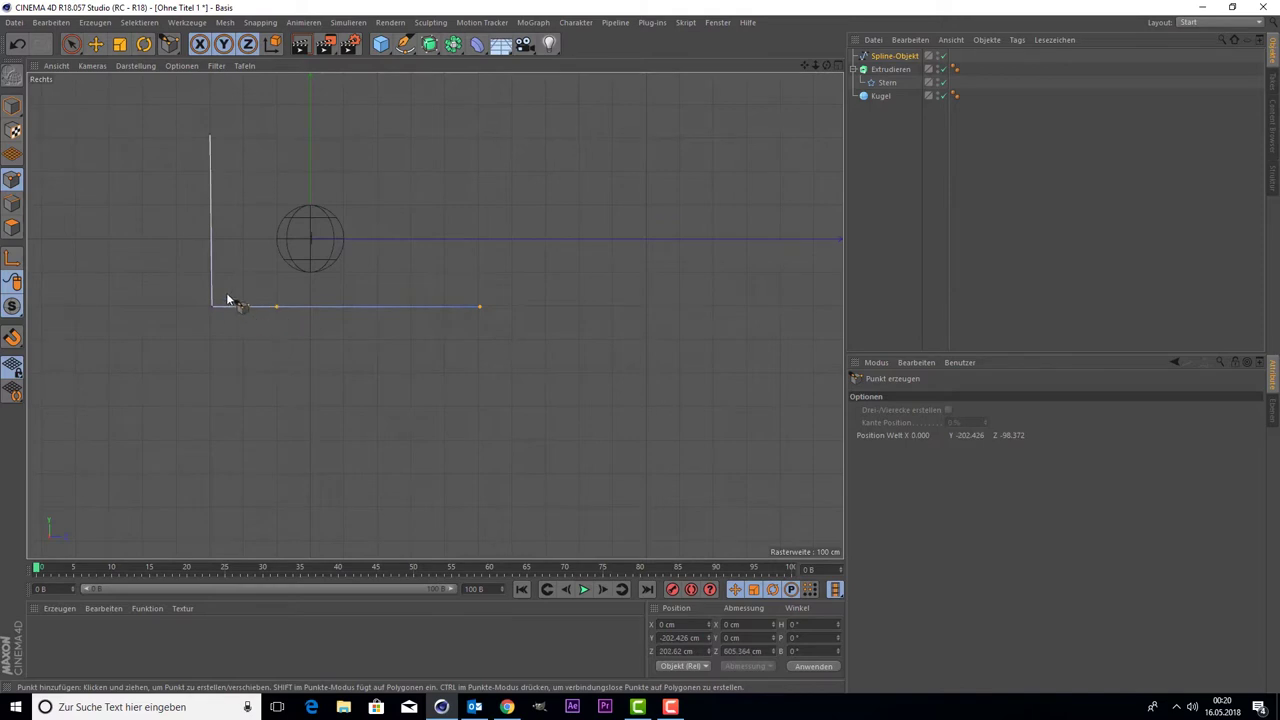
left_click(211, 239)
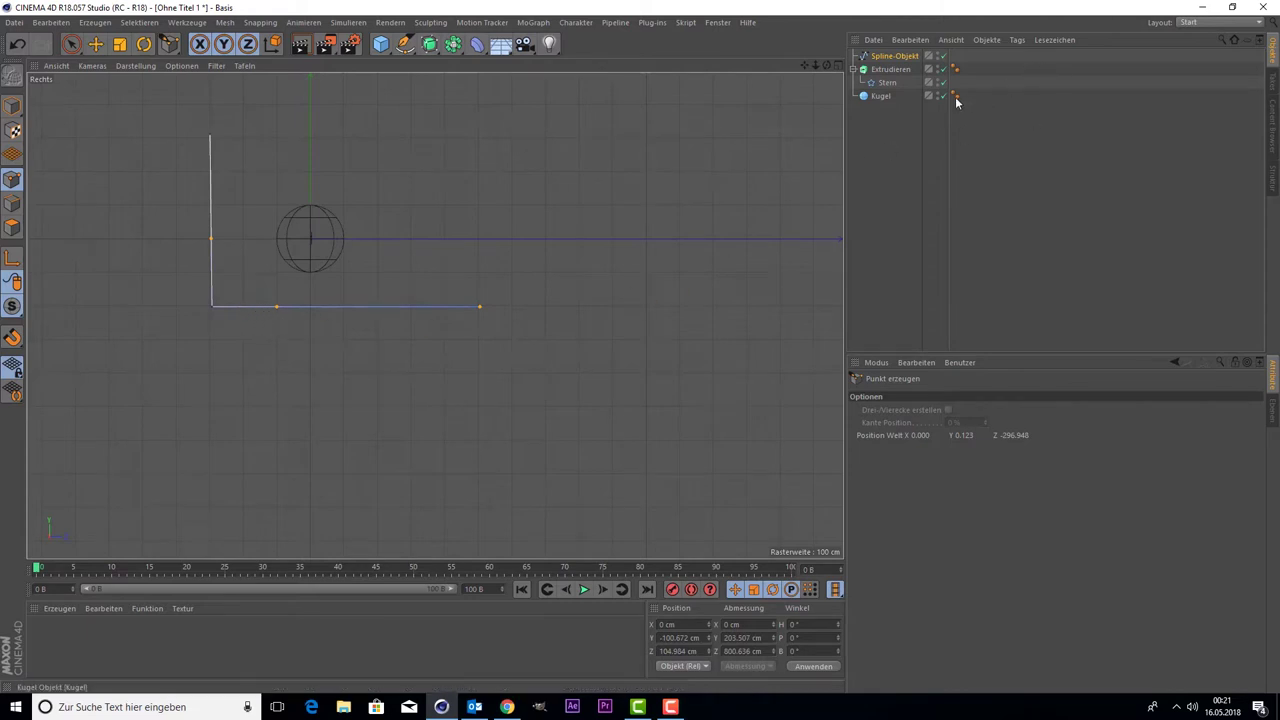
Step: Set the spline's interpolation type to B-Spline so the corner rounds
left_click(888, 57)
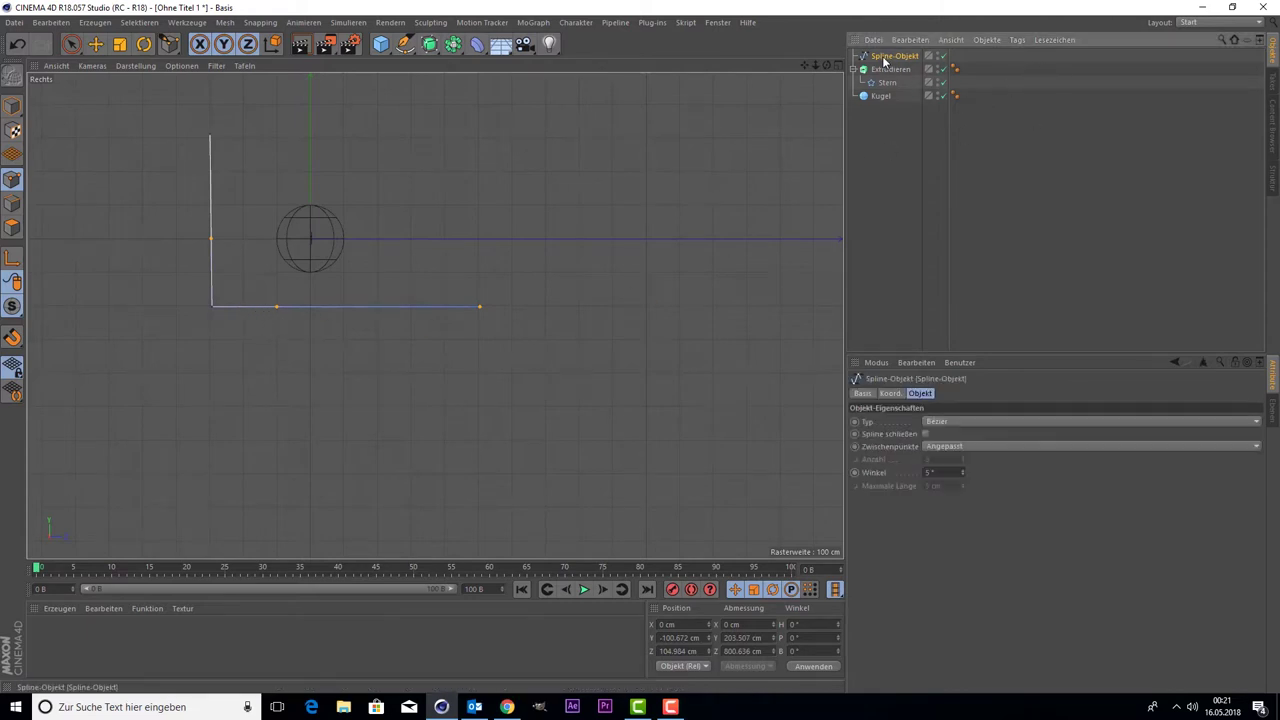
left_click(943, 422)
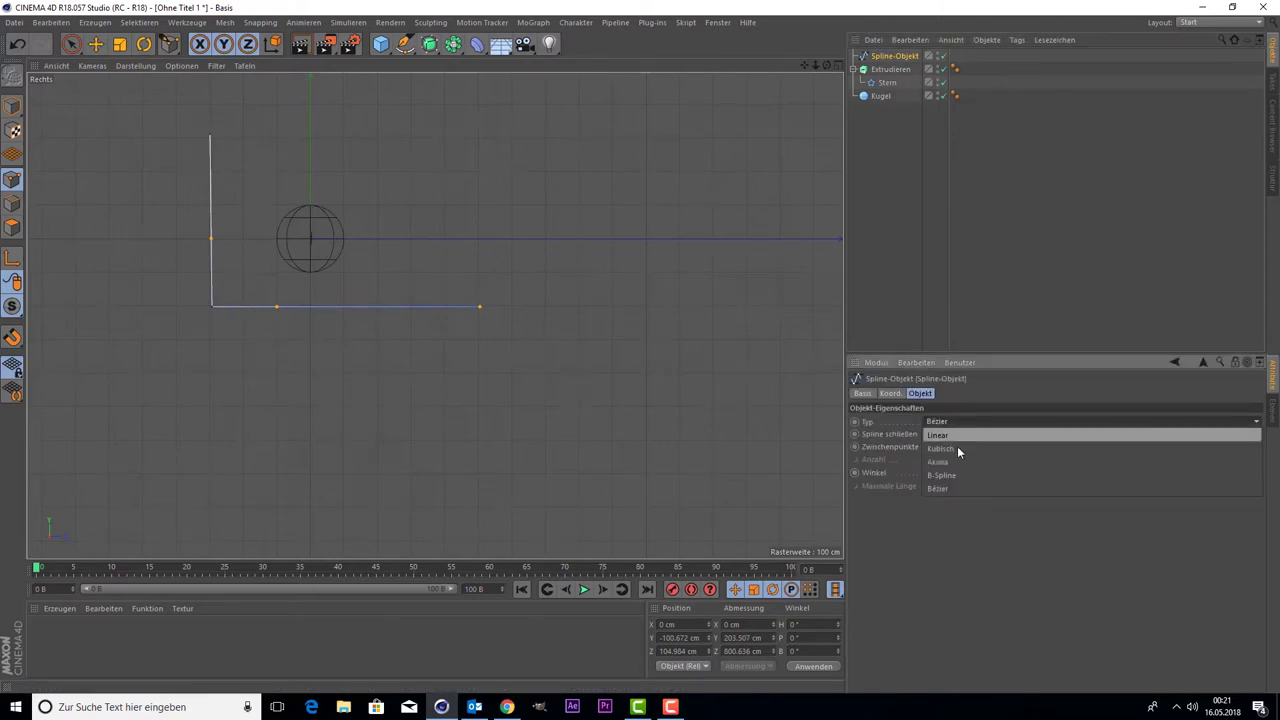
left_click(963, 470)
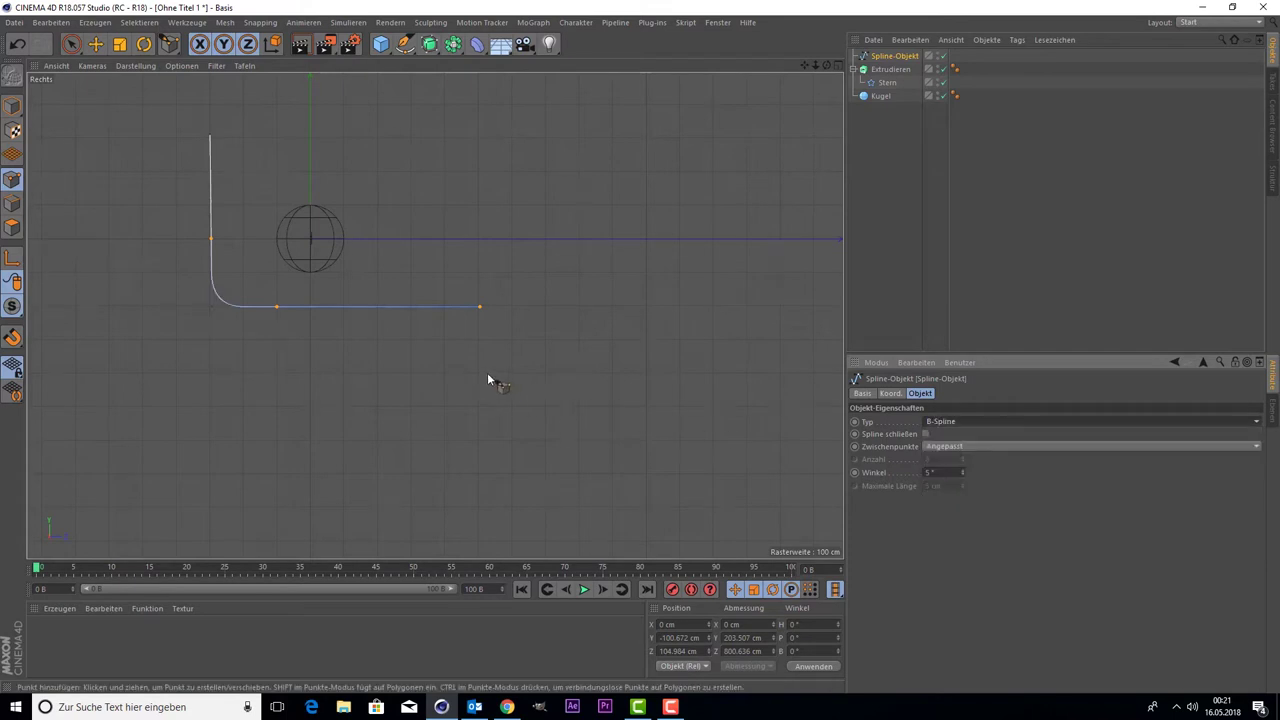
Step: In Model mode, move the spline to about -418 cm along X
middle_click(218, 197)
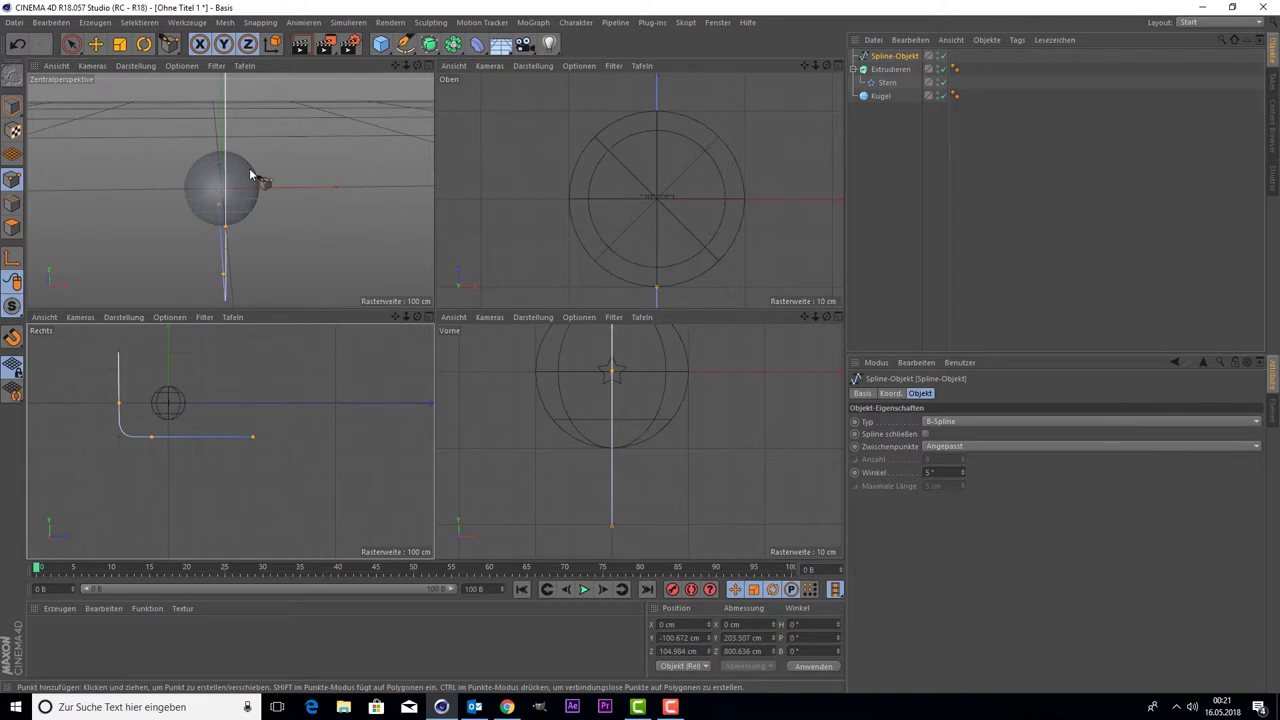
middle_click(250, 174)
mouse_move(340, 205)
left_mouse_down("alt")
mouse_move(355, 174)
mouse_move(446, 171)
left_mouse_up("alt")
left_click(13, 107)
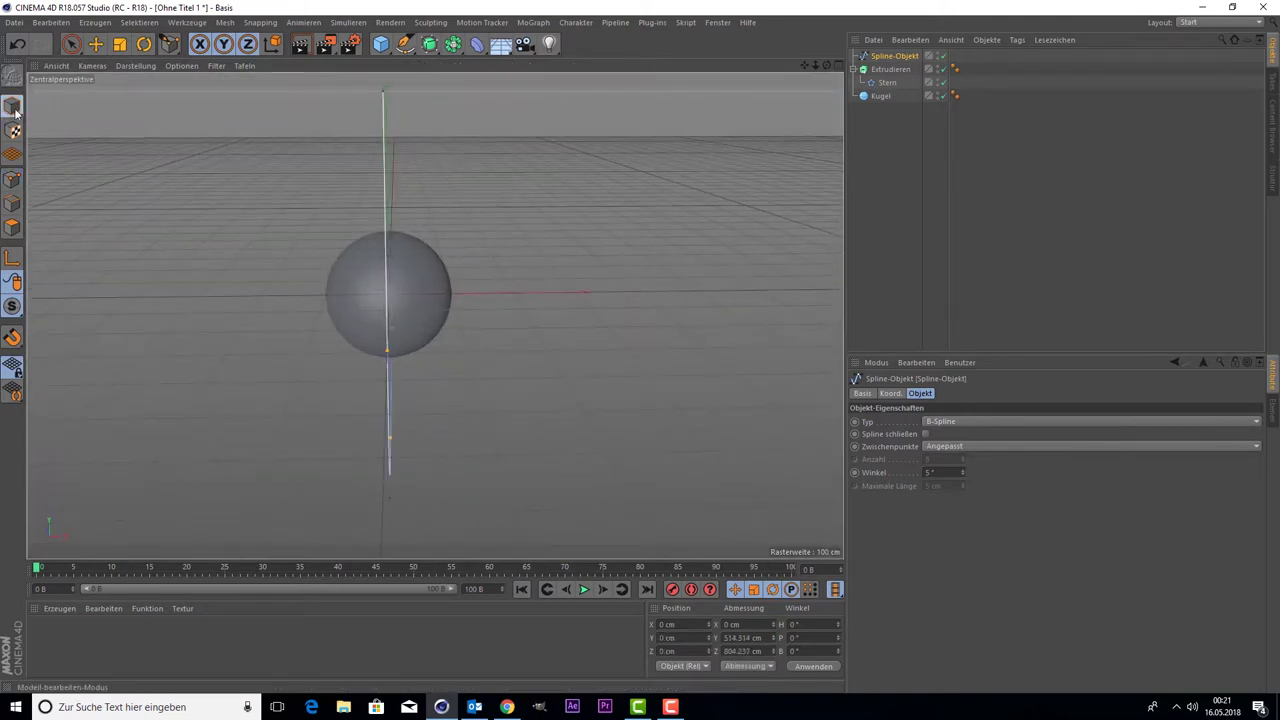
left_click(71, 44)
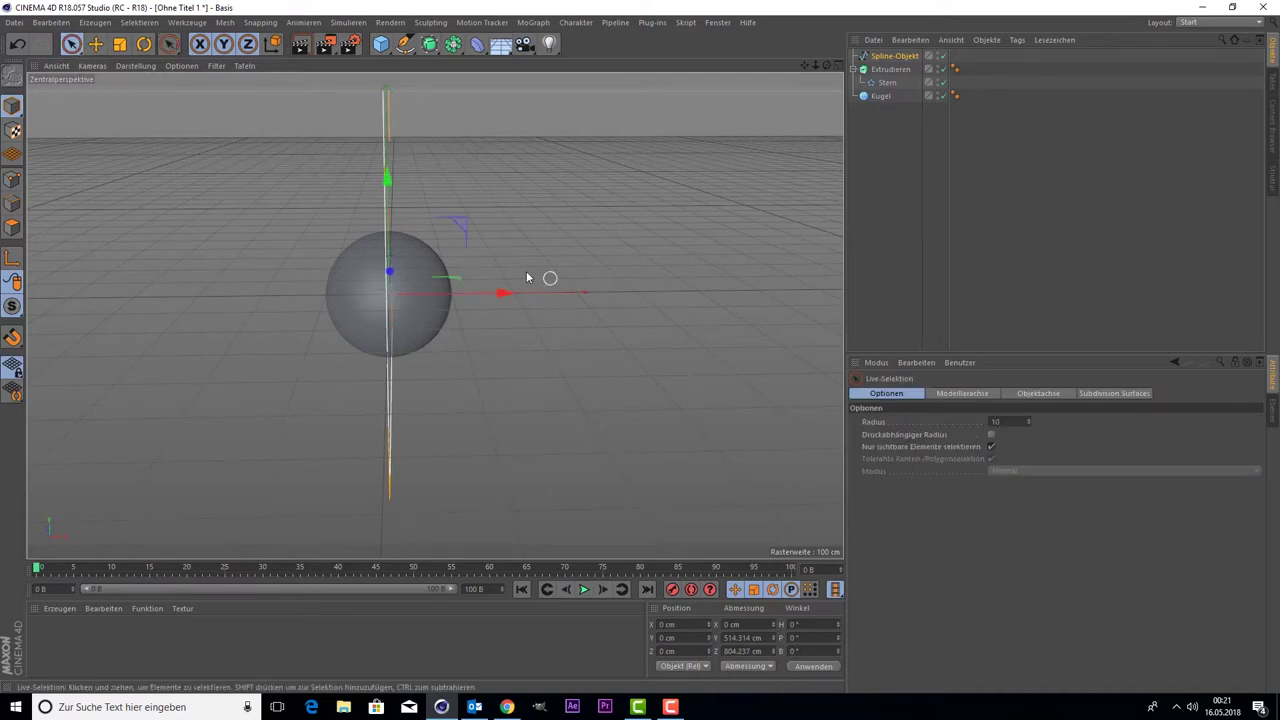
left_click_drag(482, 290, 224, 264)
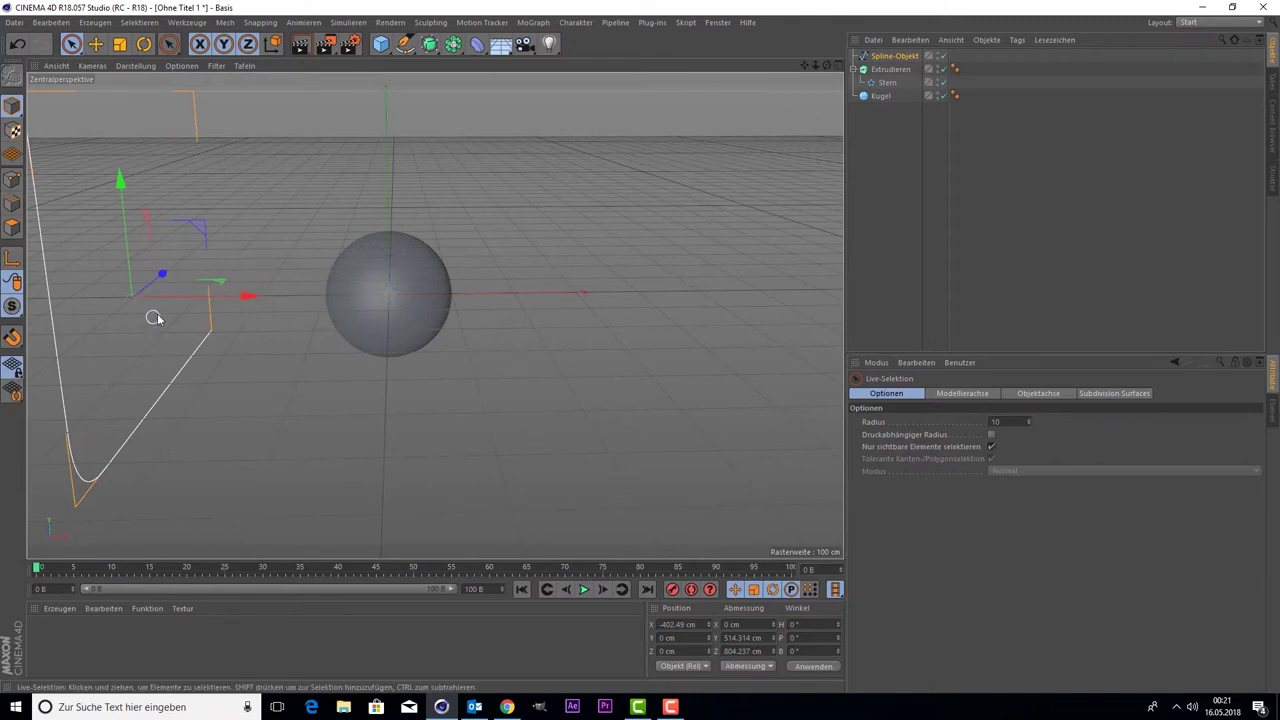
left_click_drag(245, 296, 235, 296)
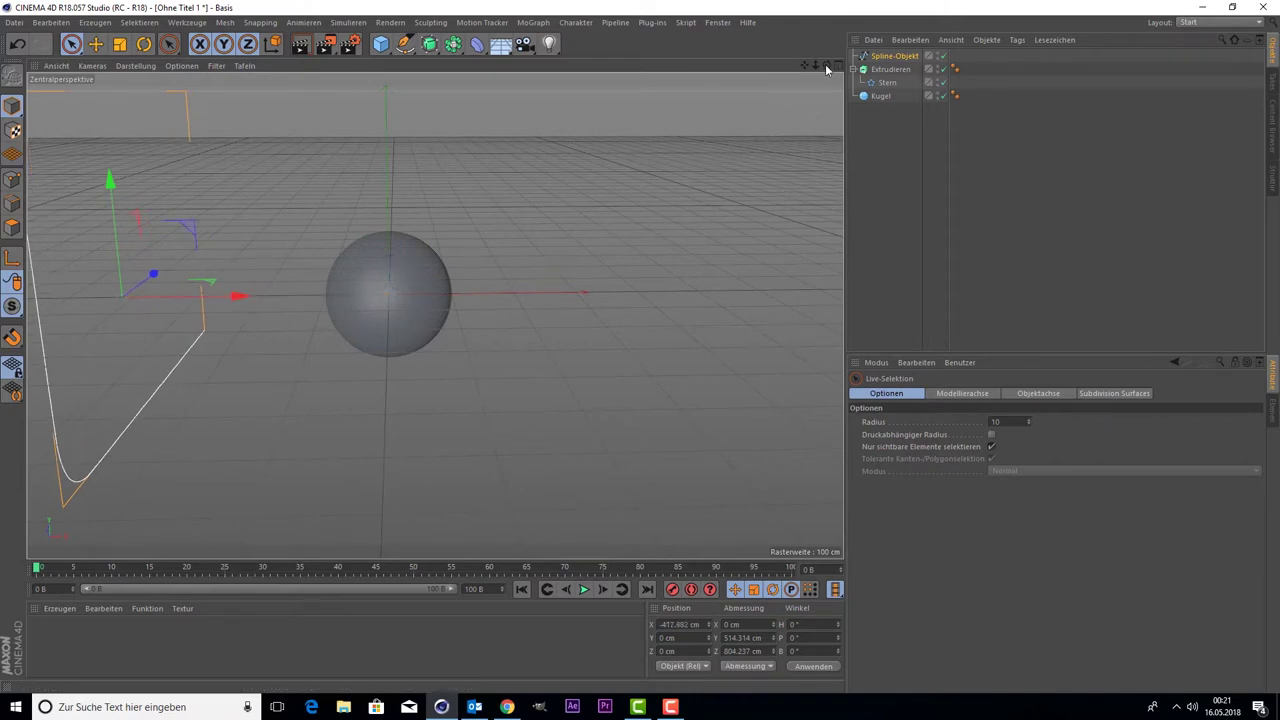
Step: Duplicate the spline with copy and paste, creating Spline-Objekt.1
left_click_drag(827, 68, 434, 315)
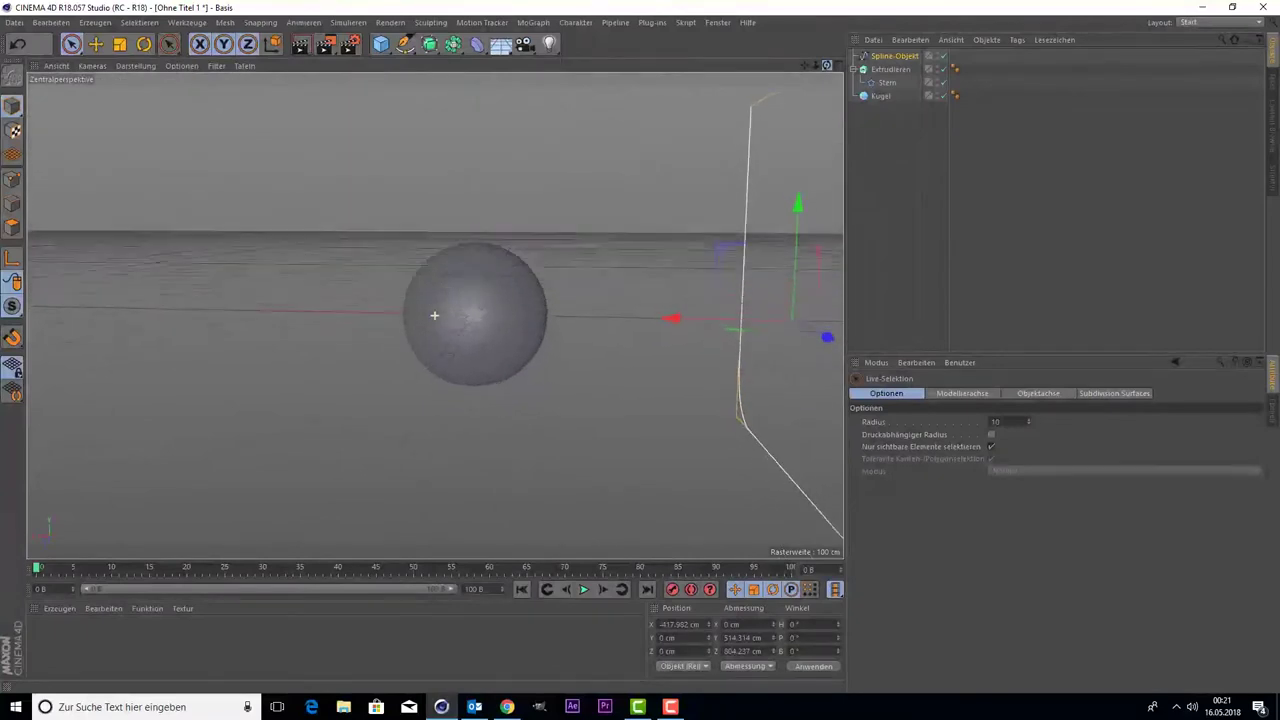
left_click_drag(827, 65, 434, 315)
mouse_move(804, 64)
left_mouse_down()
mouse_move(435, 316)
mouse_move(488, 308)
left_mouse_up()
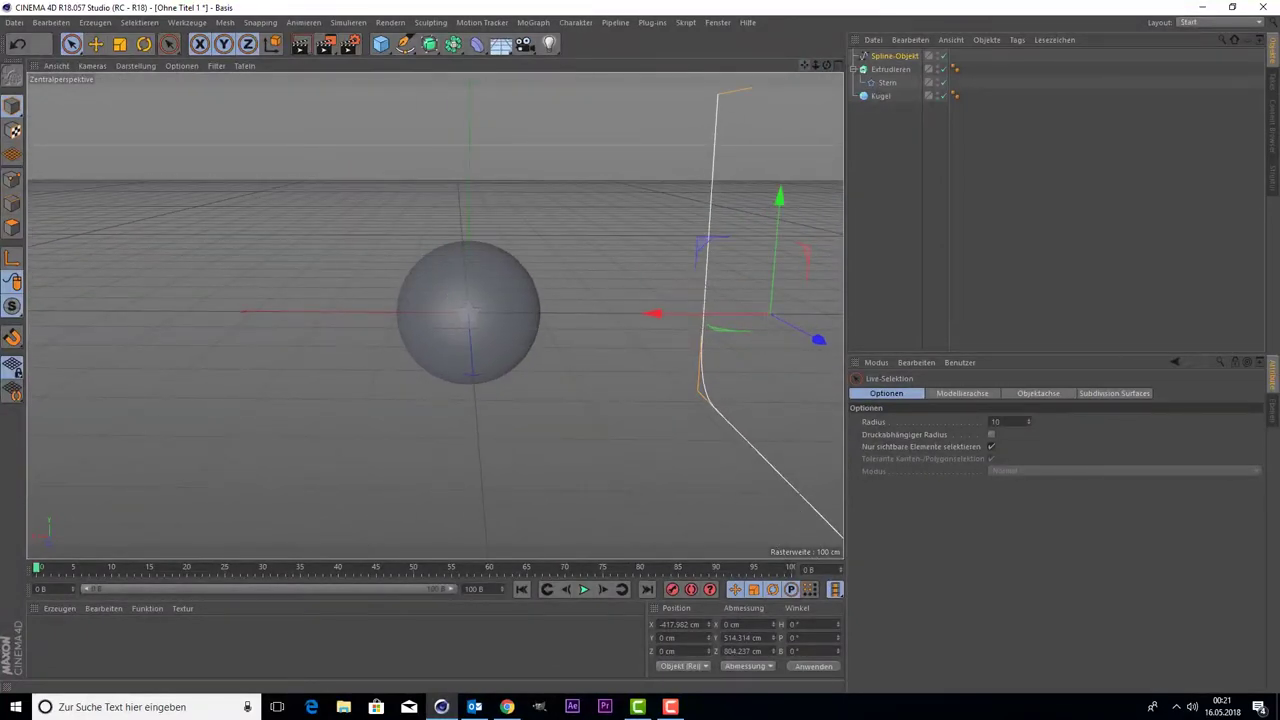
key("ctrl+c")
key("ctrl+v")
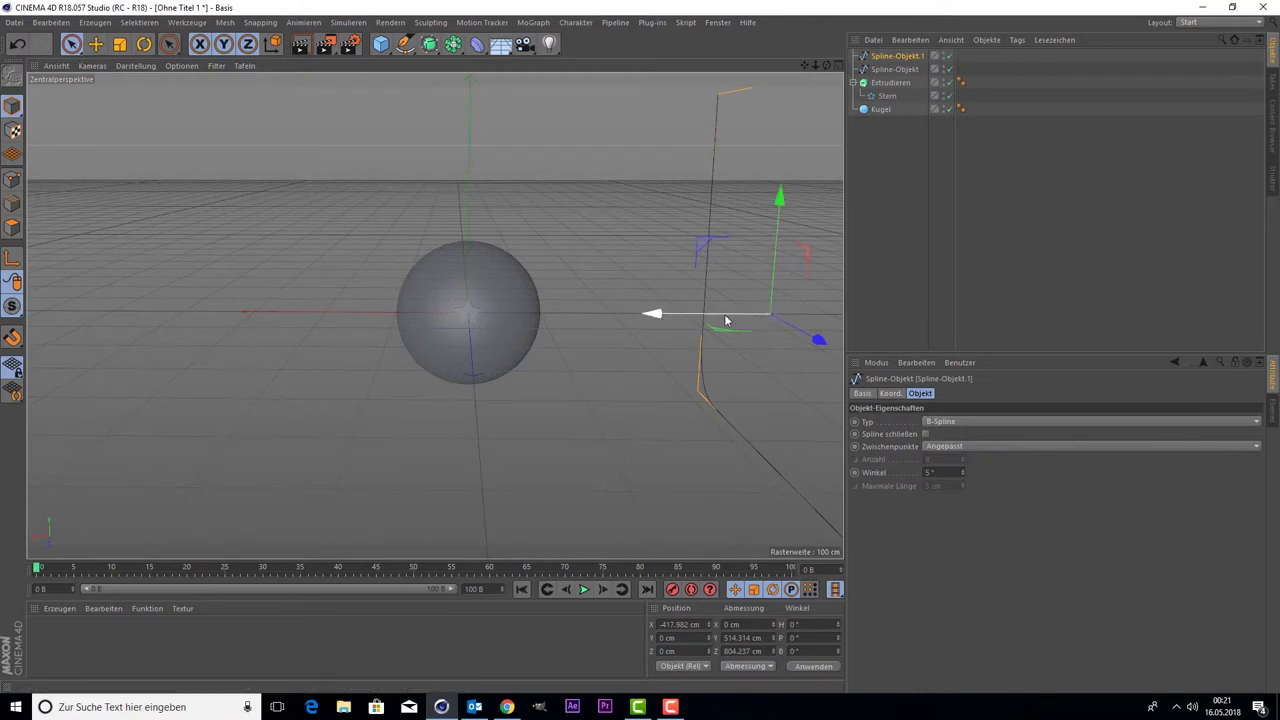
Step: Move Spline-Objekt.1 to about X 761 cm and the original out to about -570 cm
left_click_drag(726, 320, 267, 314)
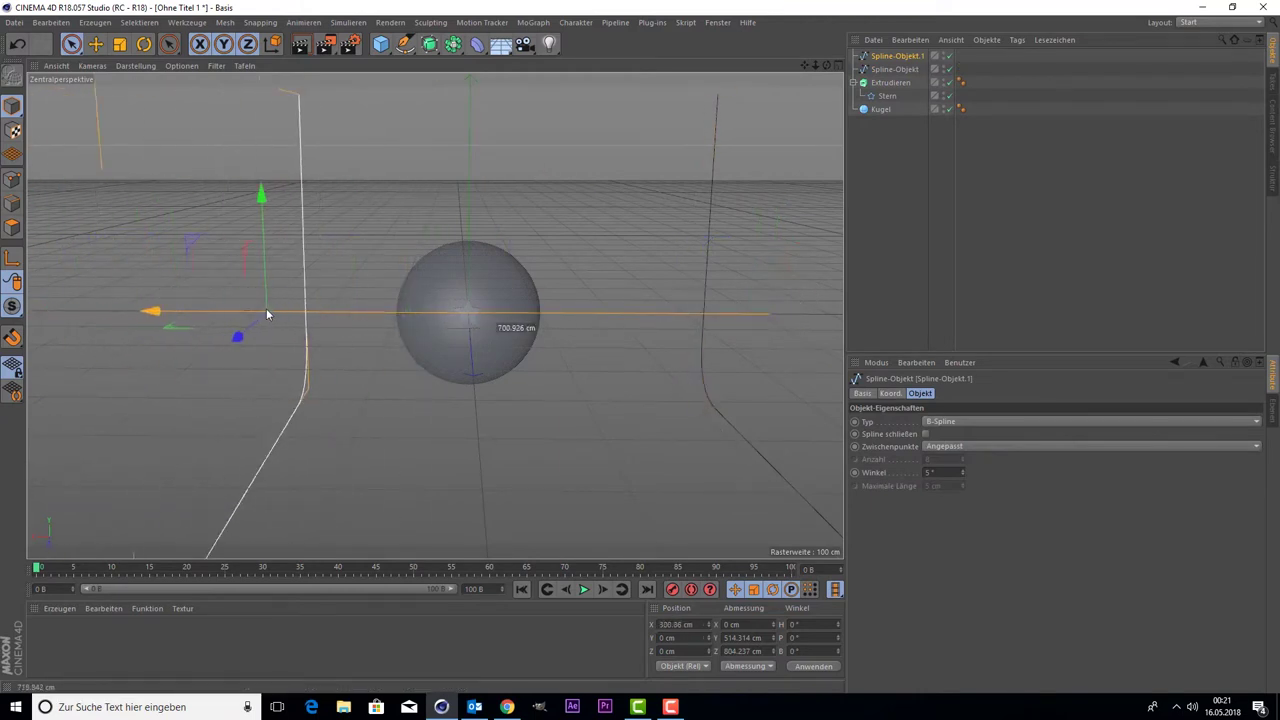
left_click_drag(267, 314, 10, 314)
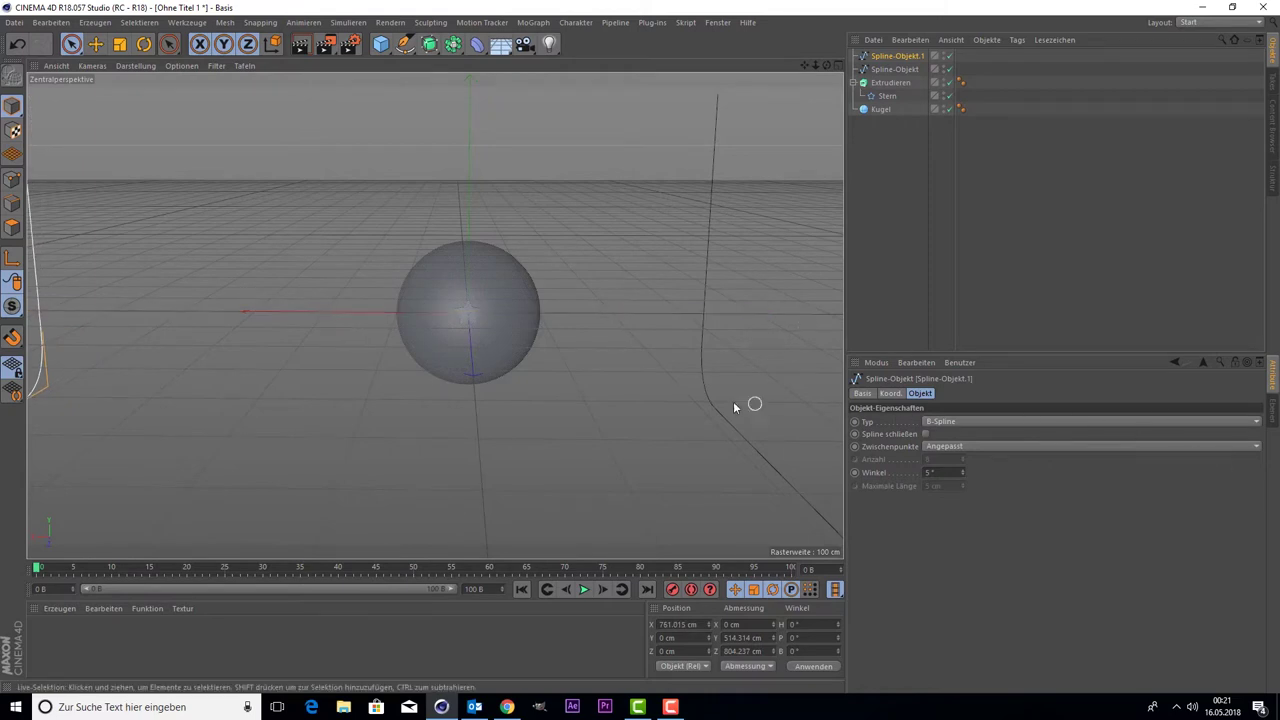
left_click(708, 394)
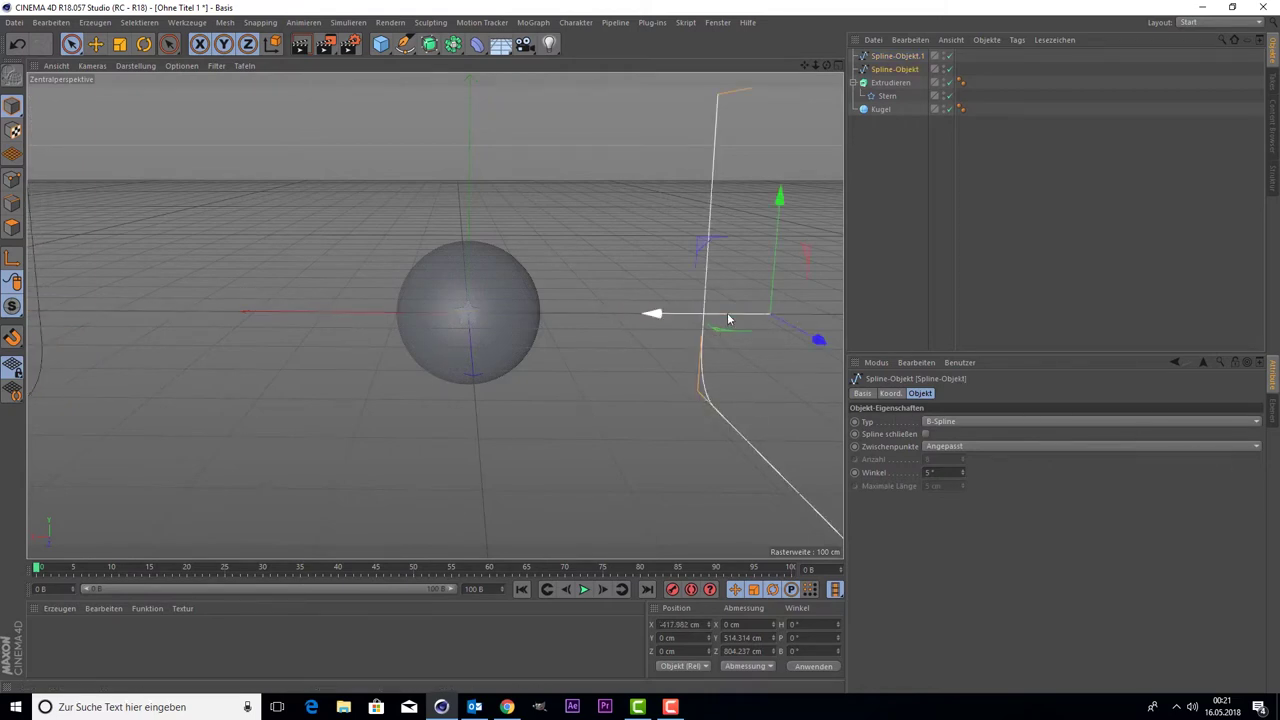
mouse_move(728, 314)
left_mouse_down()
mouse_move(609, 316)
mouse_move(838, 295)
left_mouse_up()
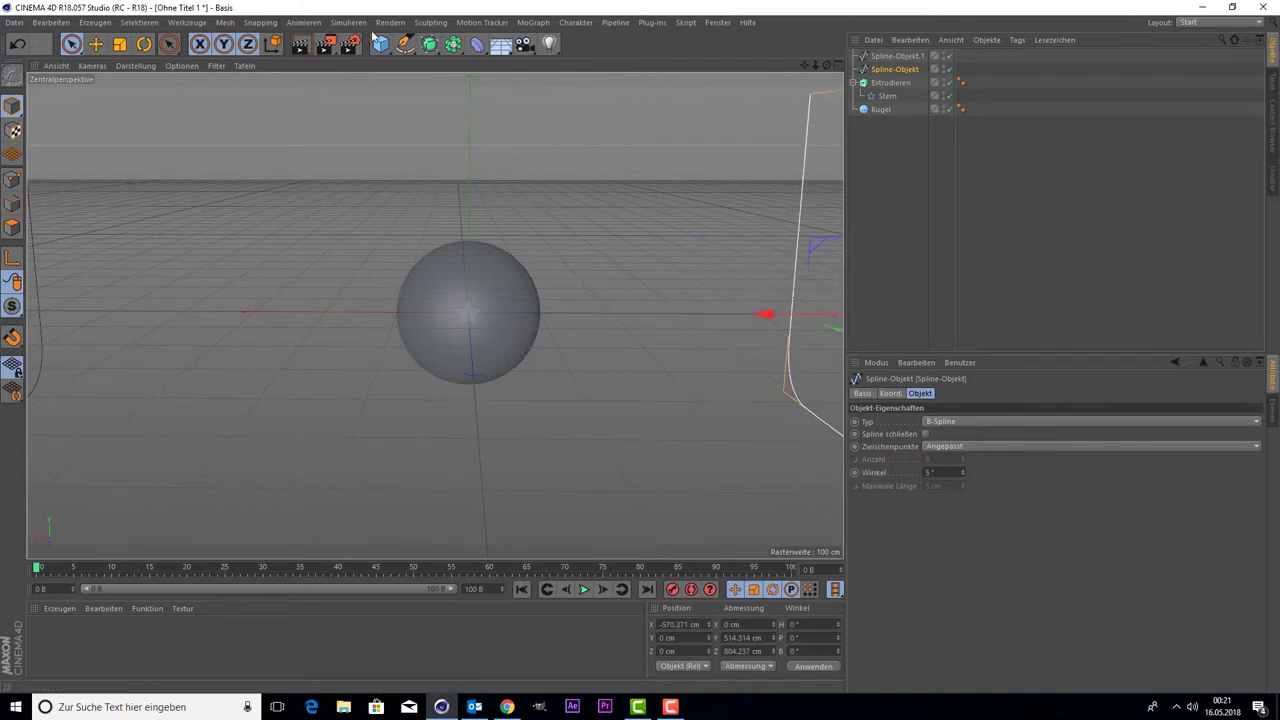
Step: Add a Loft object and place both splines inside it
left_click(429, 45)
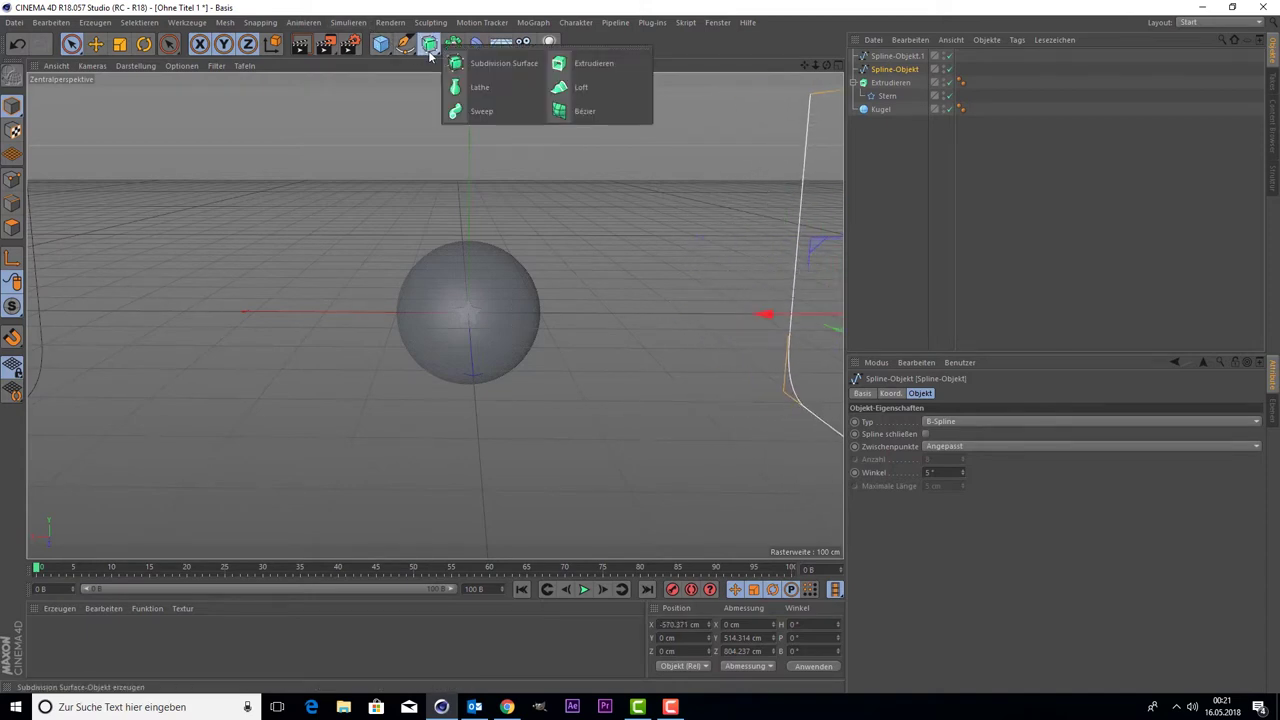
left_click(577, 87)
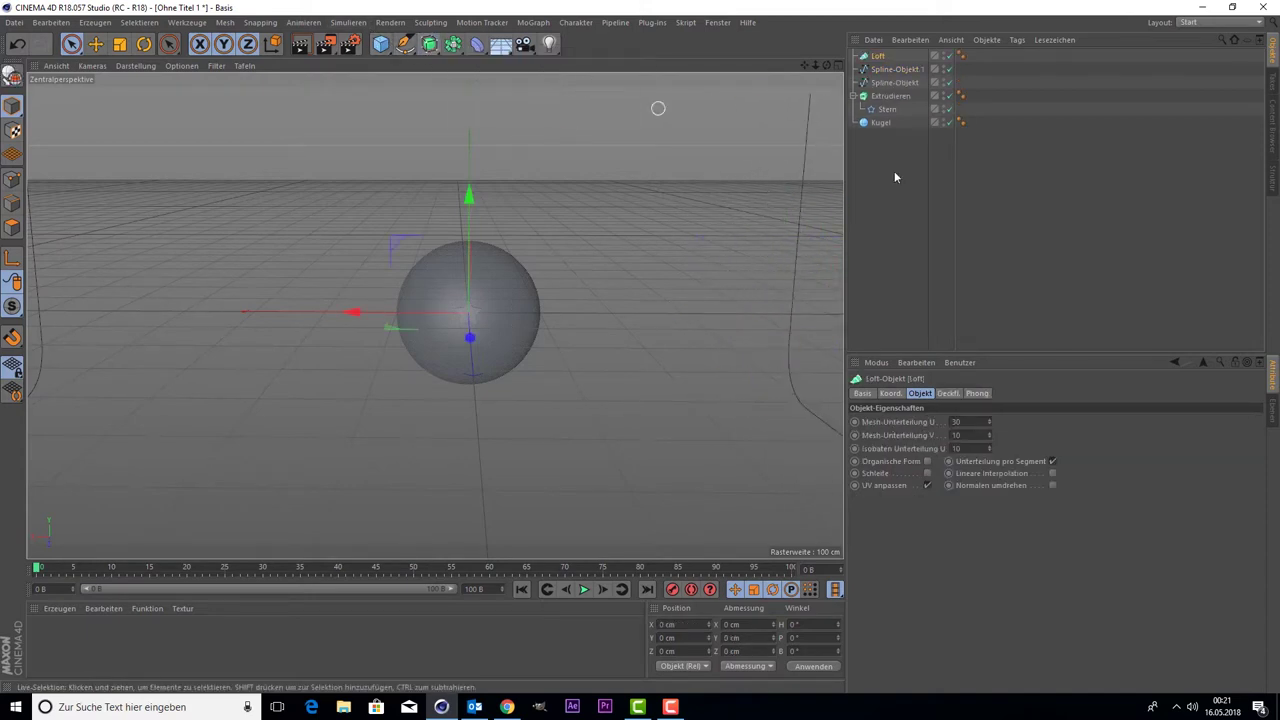
left_click(896, 69)
left_click(896, 82, "ctrl")
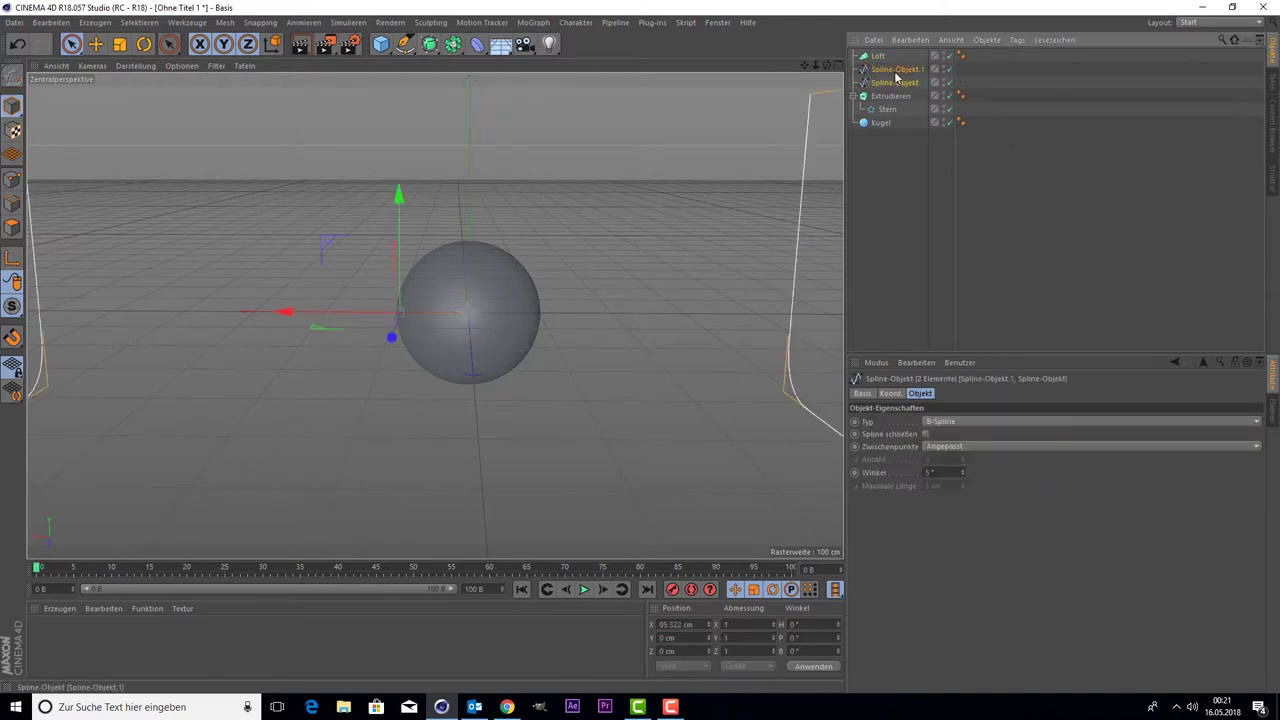
left_click_drag(877, 59, 878, 57)
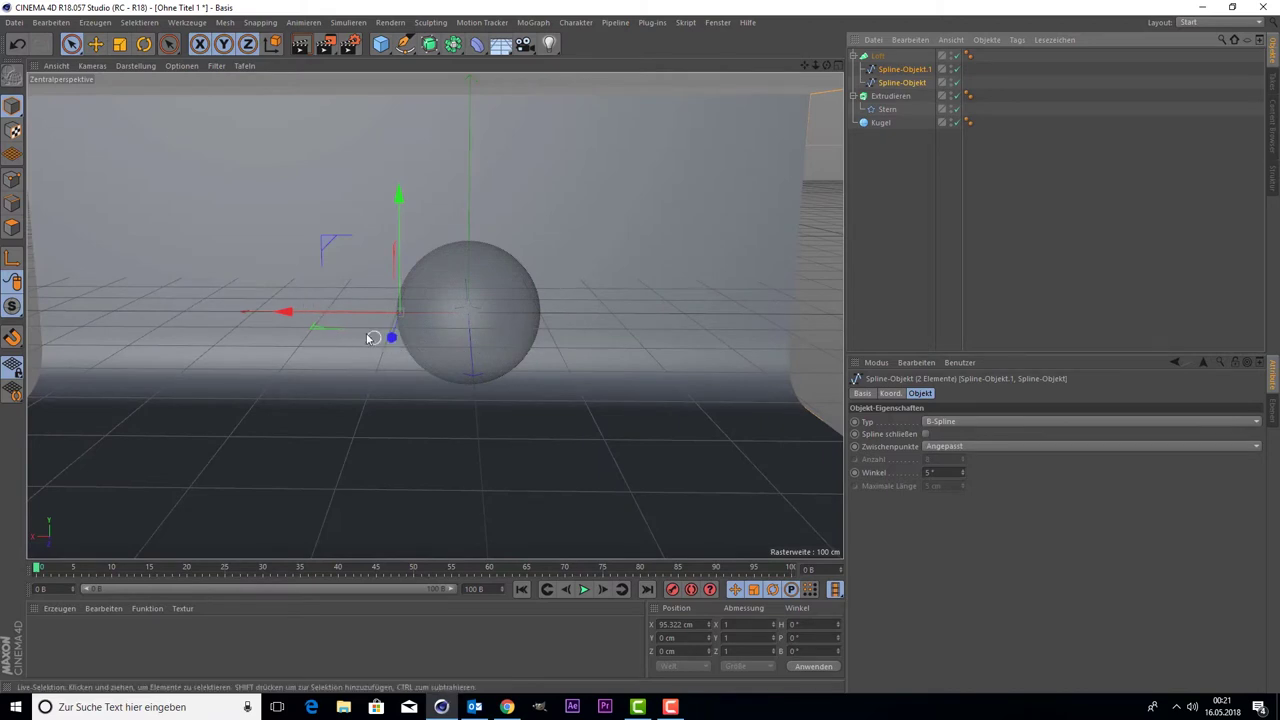
Step: Nudge the lofted splines slightly along X to adjust the backdrop curve
left_click_drag(350, 312, 390, 312)
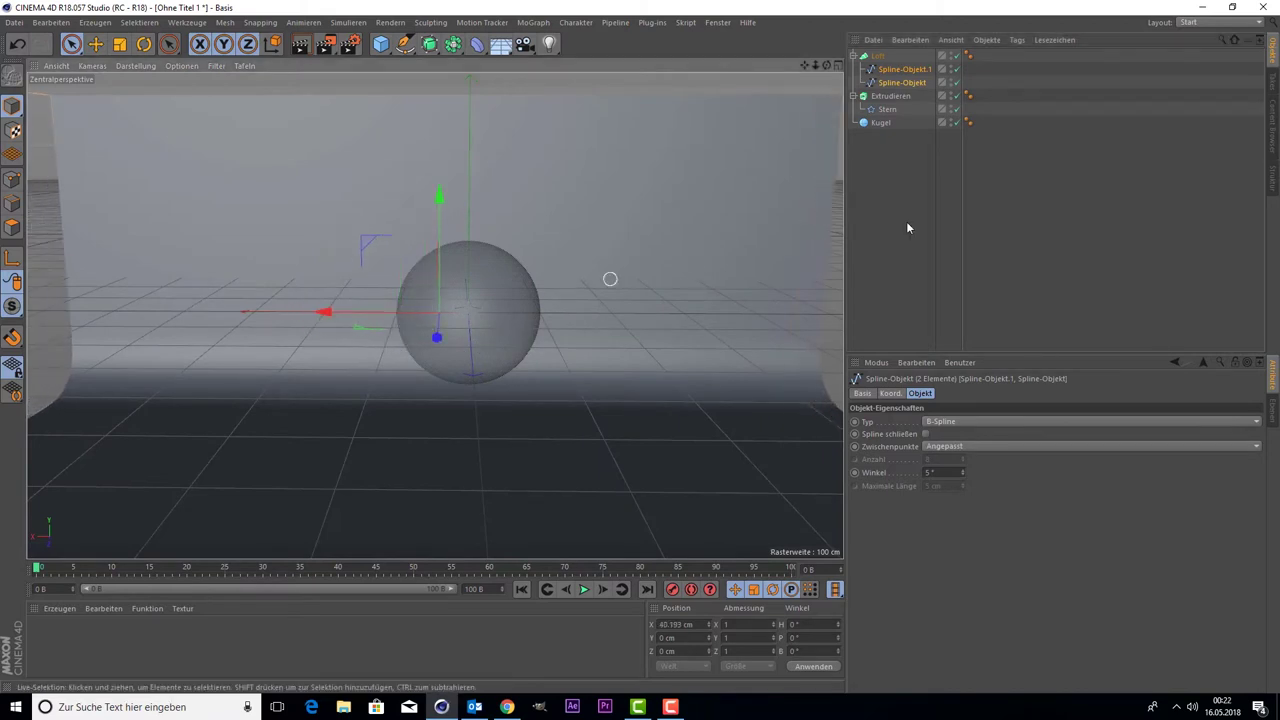
left_click(893, 84)
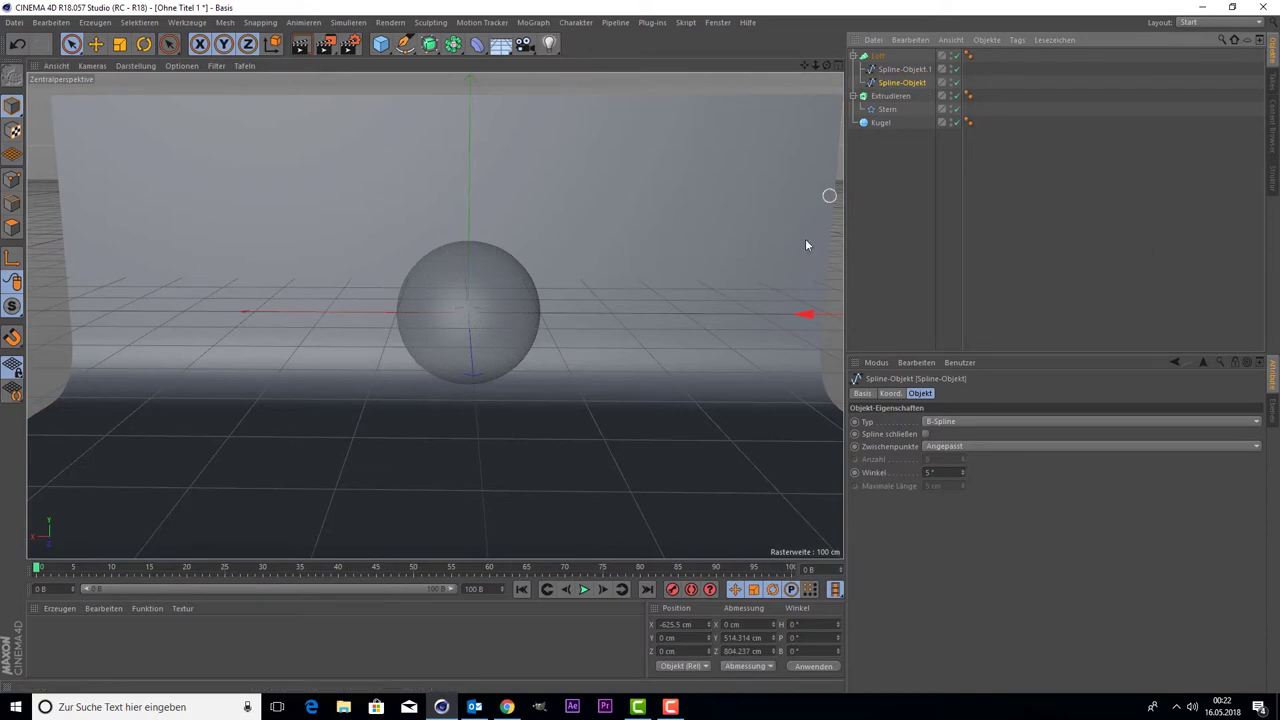
left_click_drag(806, 314, 836, 314)
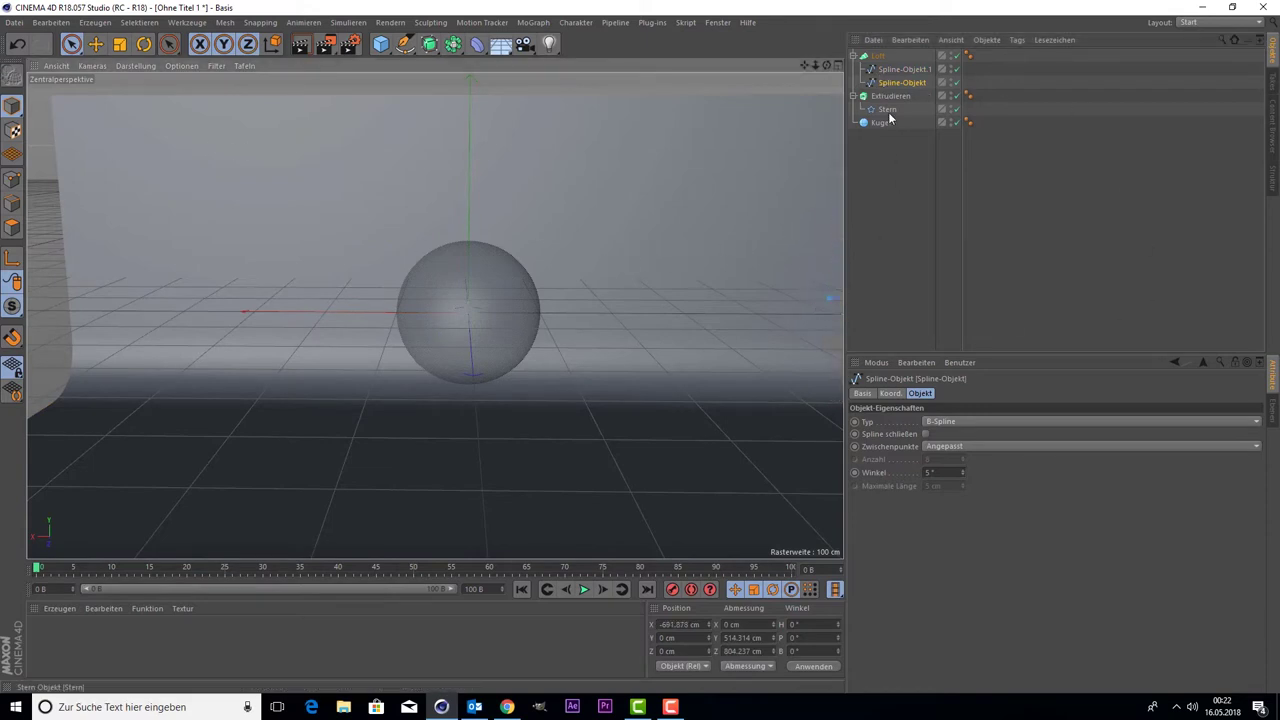
left_click(903, 69)
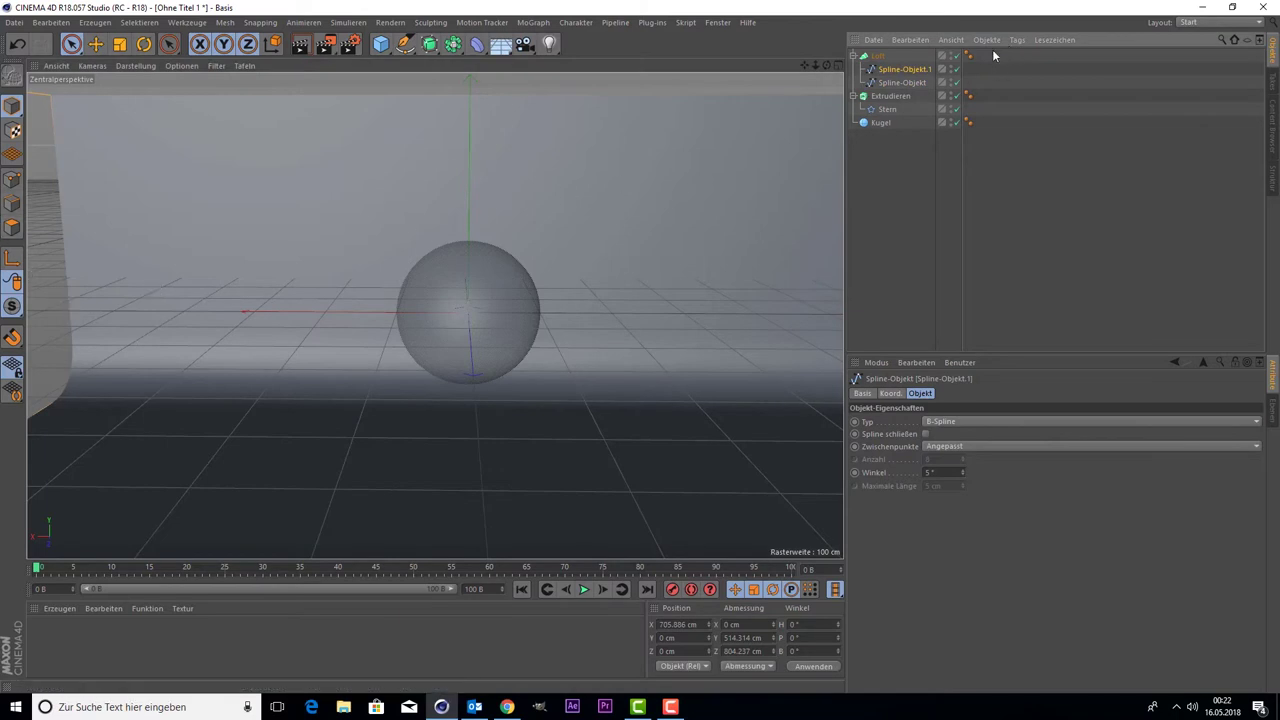
left_click(885, 84)
left_click(891, 70)
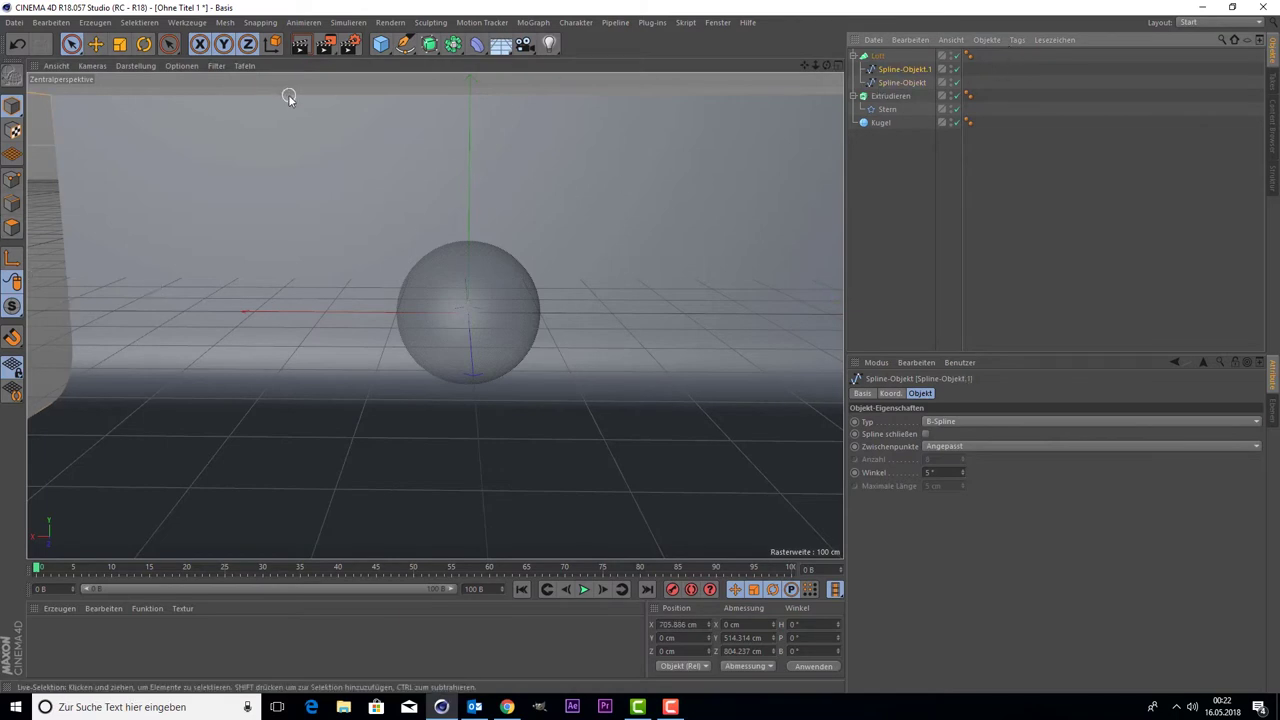
middle_click(276, 178)
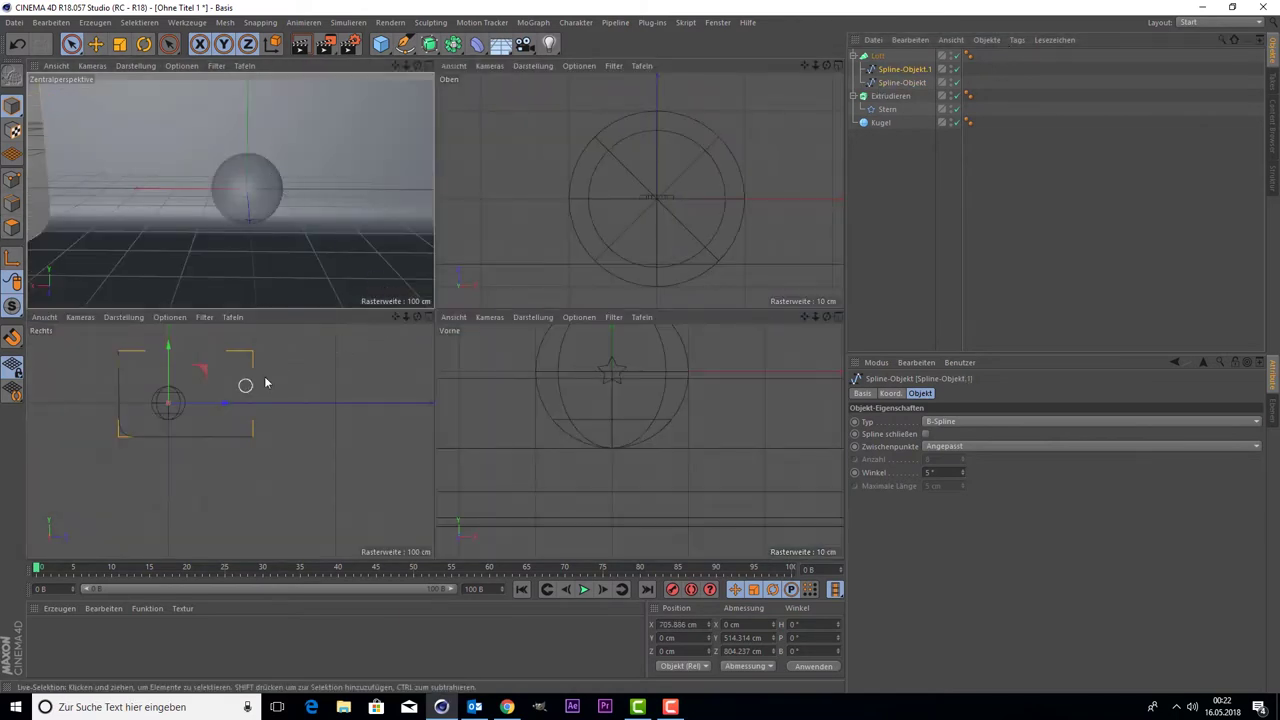
scroll(689, 397, "down", 5)
scroll(151, 157, "down", 5)
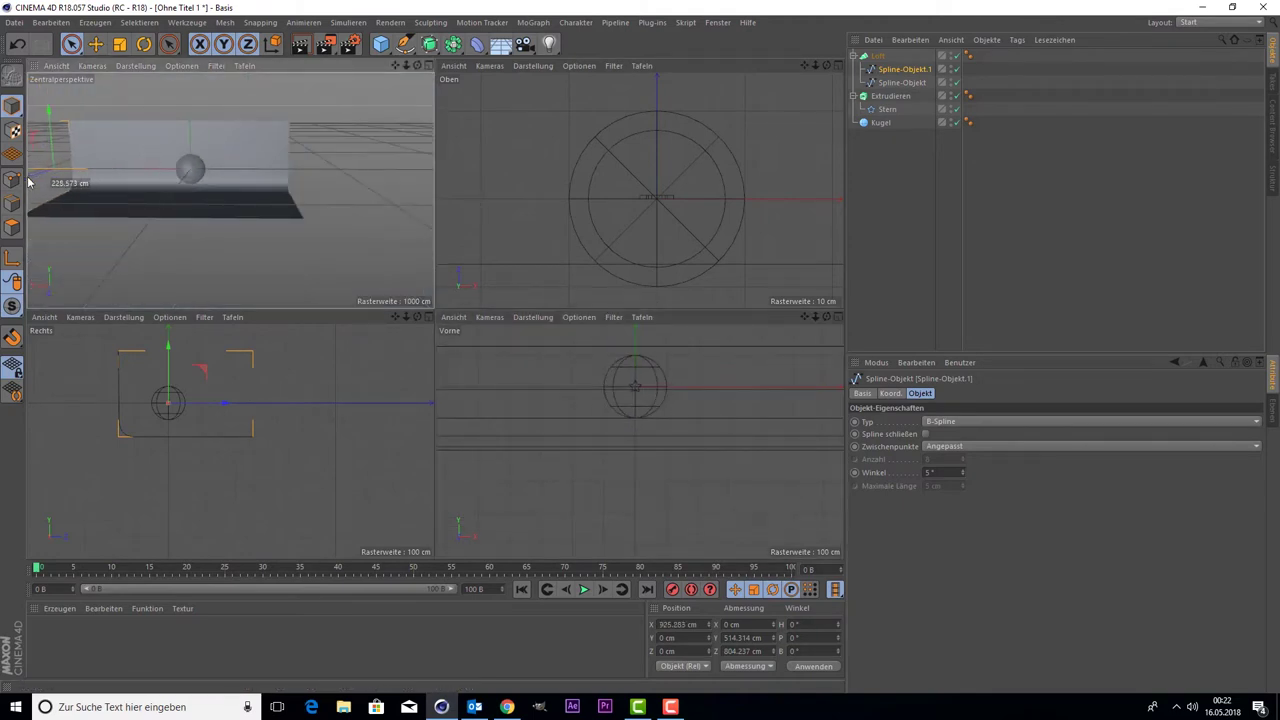
scroll(80, 180, "up", 5)
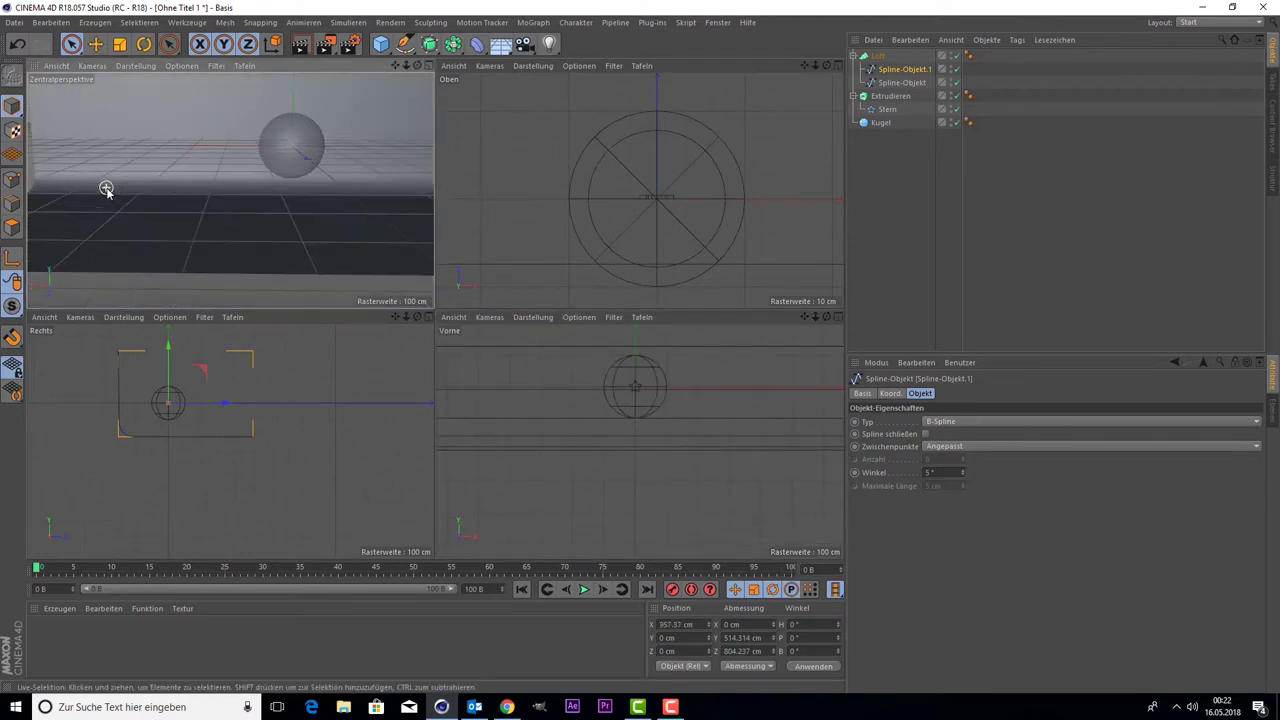
middle_click(264, 171)
left_click_drag(434, 314, 788, 115, "alt")
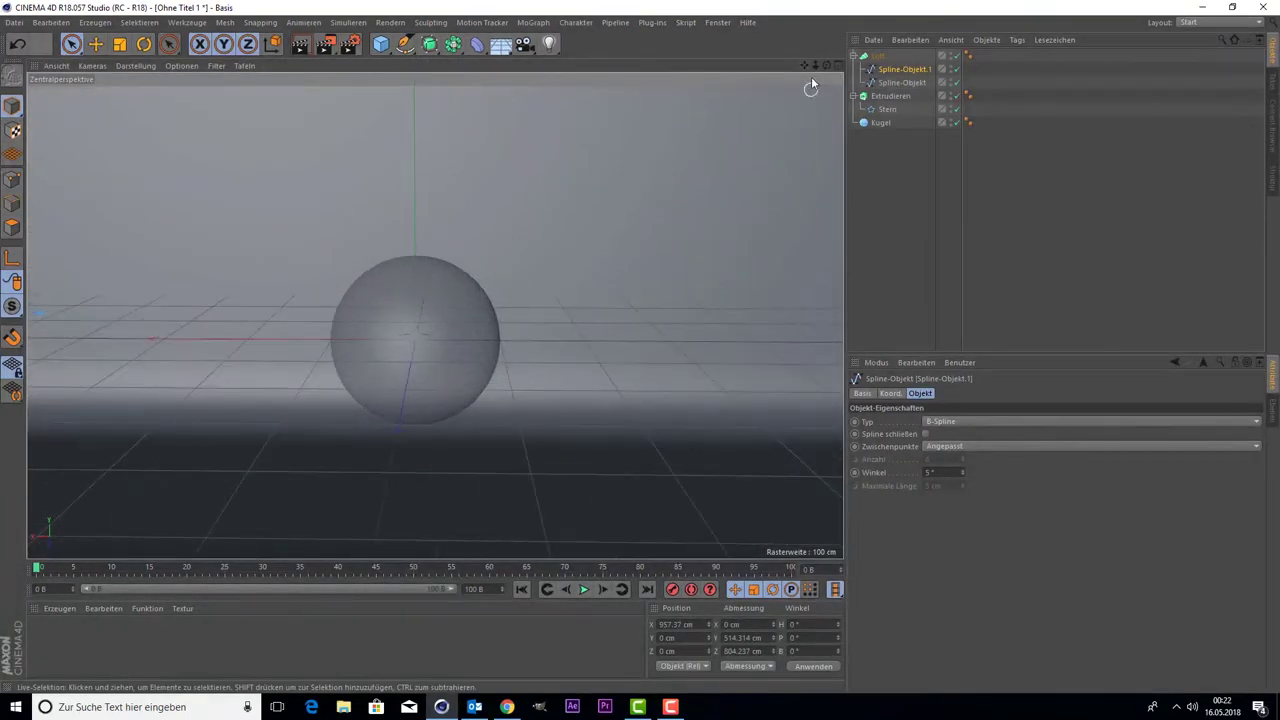
mouse_move(811, 86)
left_mouse_down("alt")
mouse_move(760, 131)
mouse_move(778, 106)
left_mouse_up("alt")
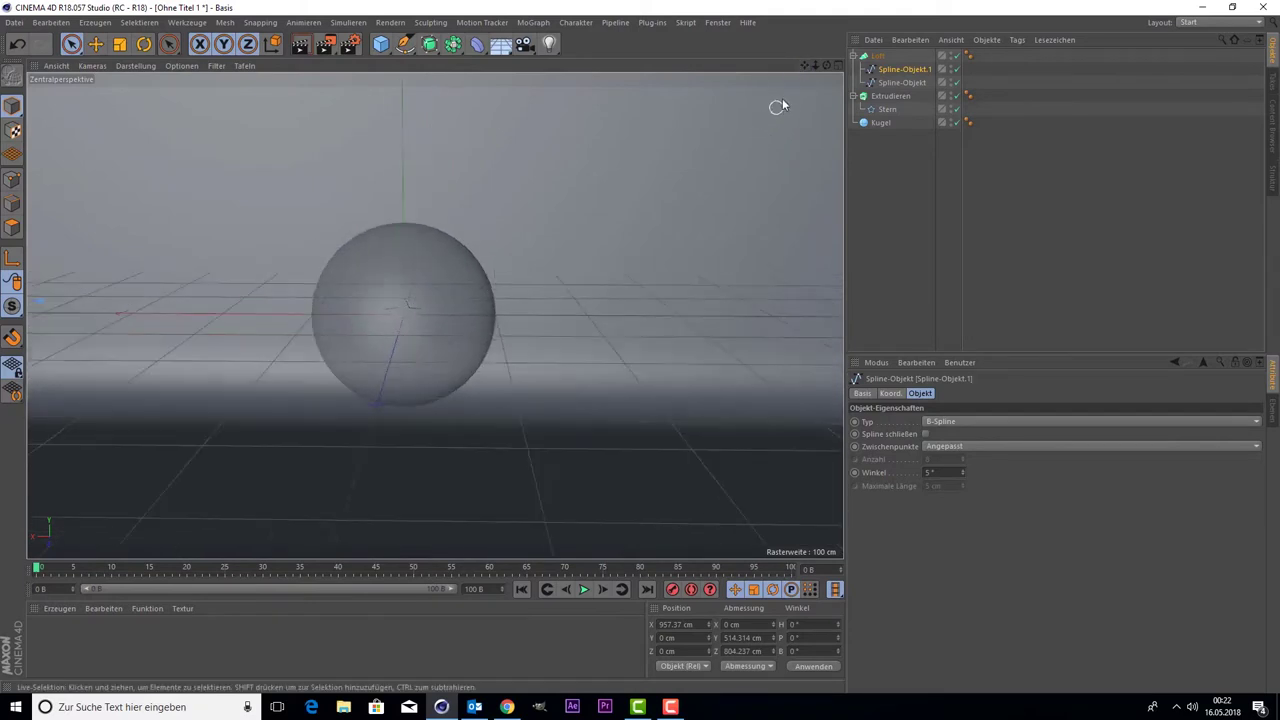
left_click_drag(804, 65, 863, 125)
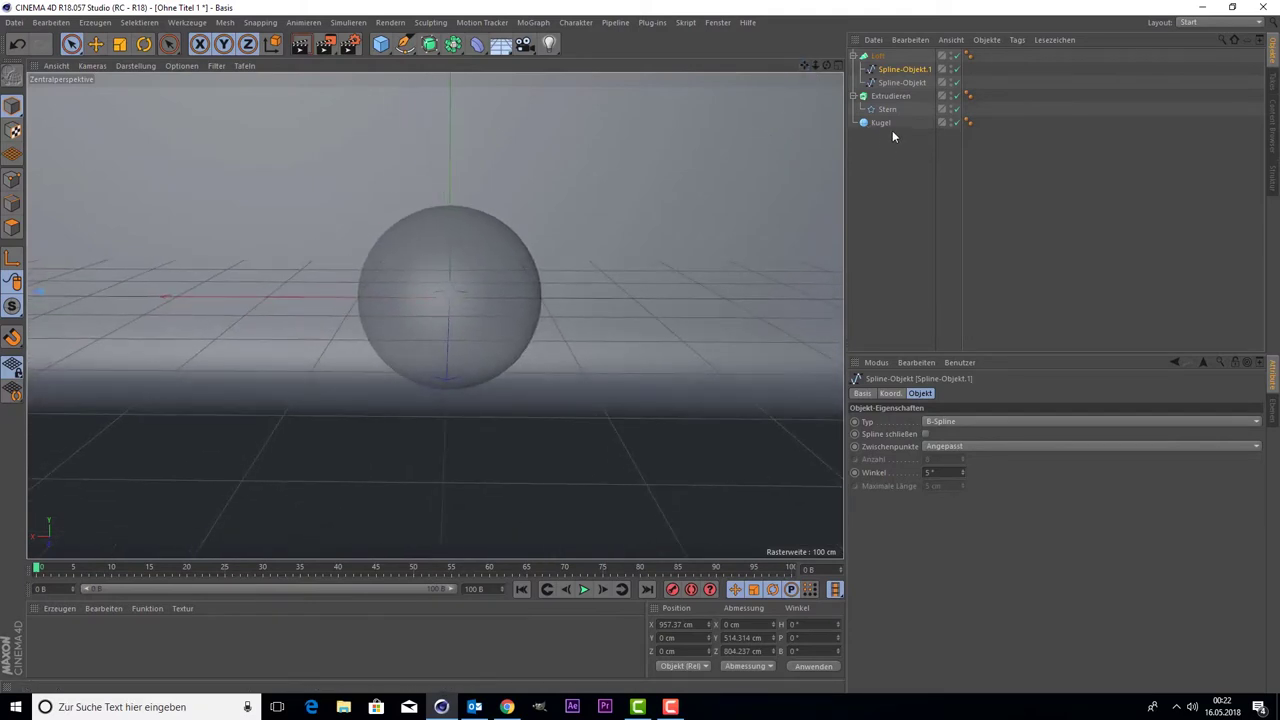
Step: Group Kugel, Stern and Extrudieren with Alt+G and rename the null Dragonball
left_click(880, 122)
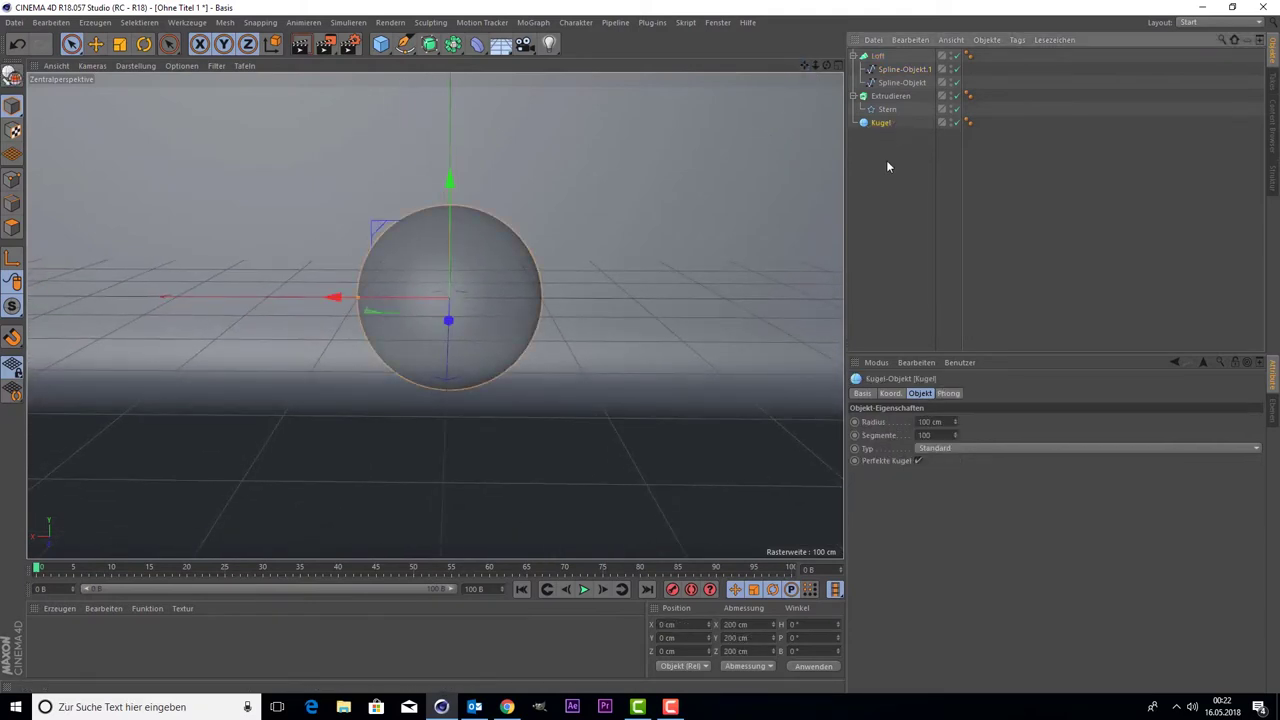
left_click(886, 109, "ctrl")
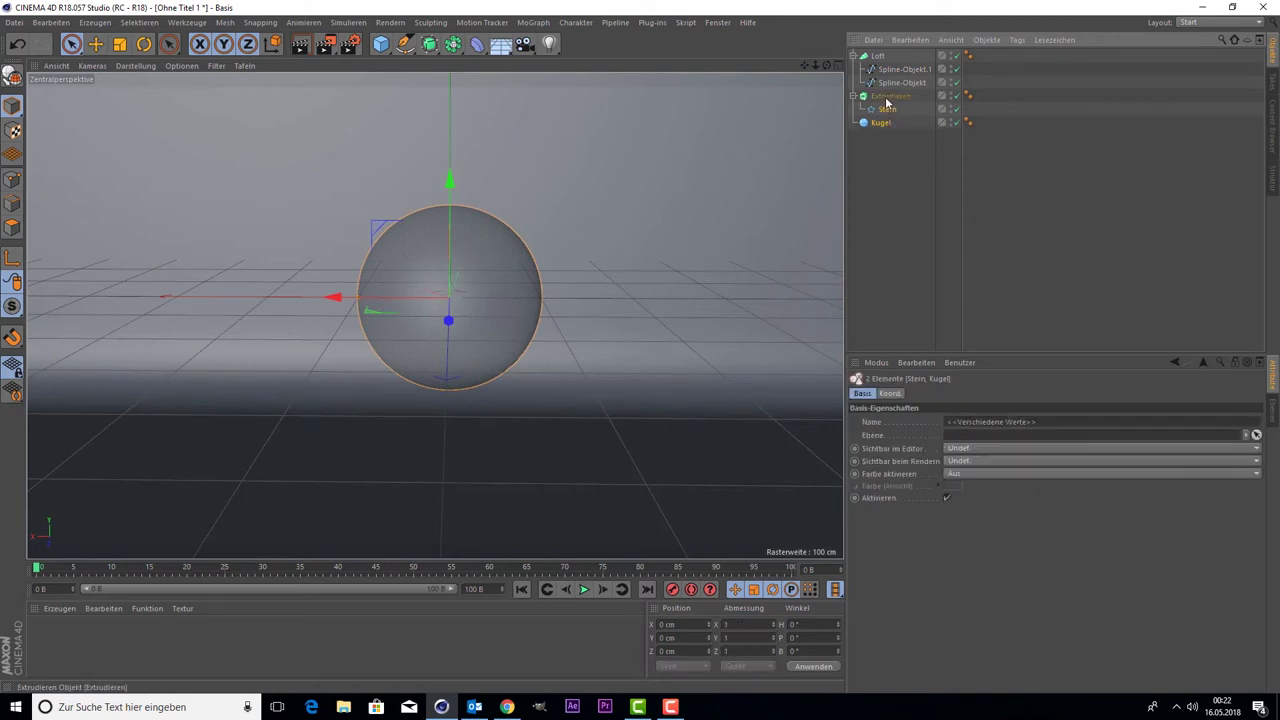
left_click(886, 98, "ctrl")
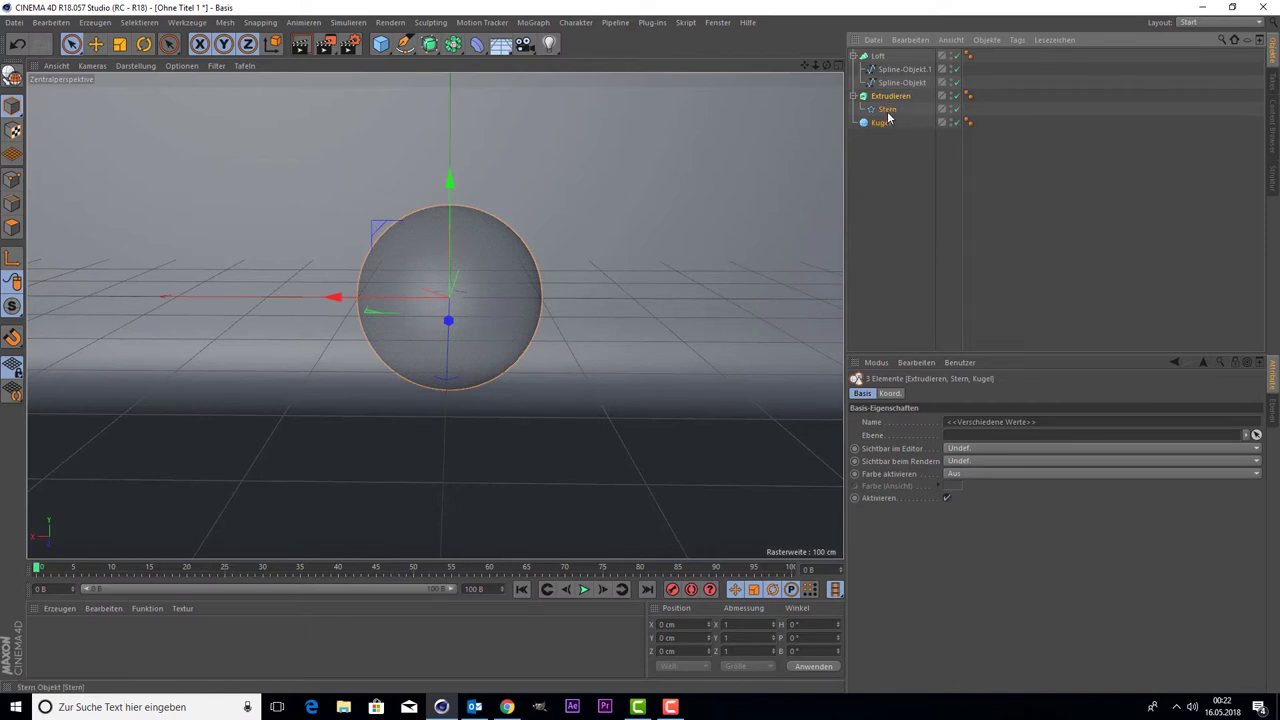
right_click(888, 98)
key("Escape")
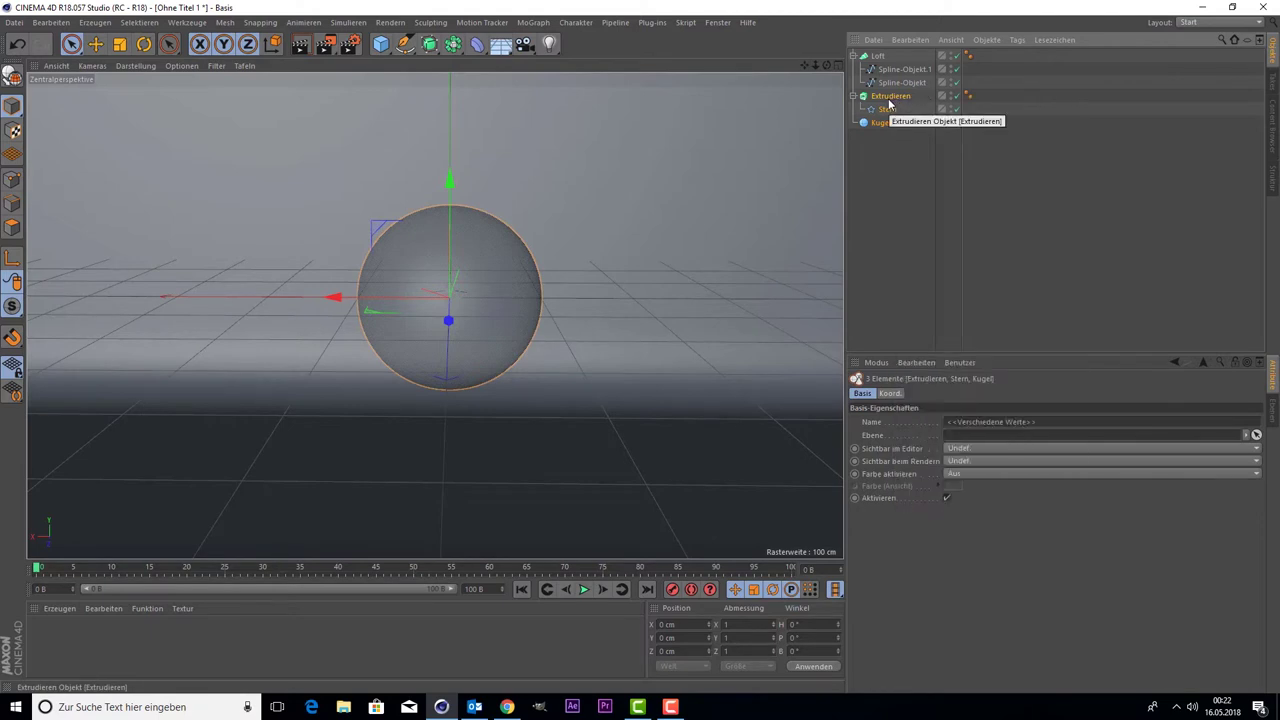
key("alt+g")
double_click(877, 98)
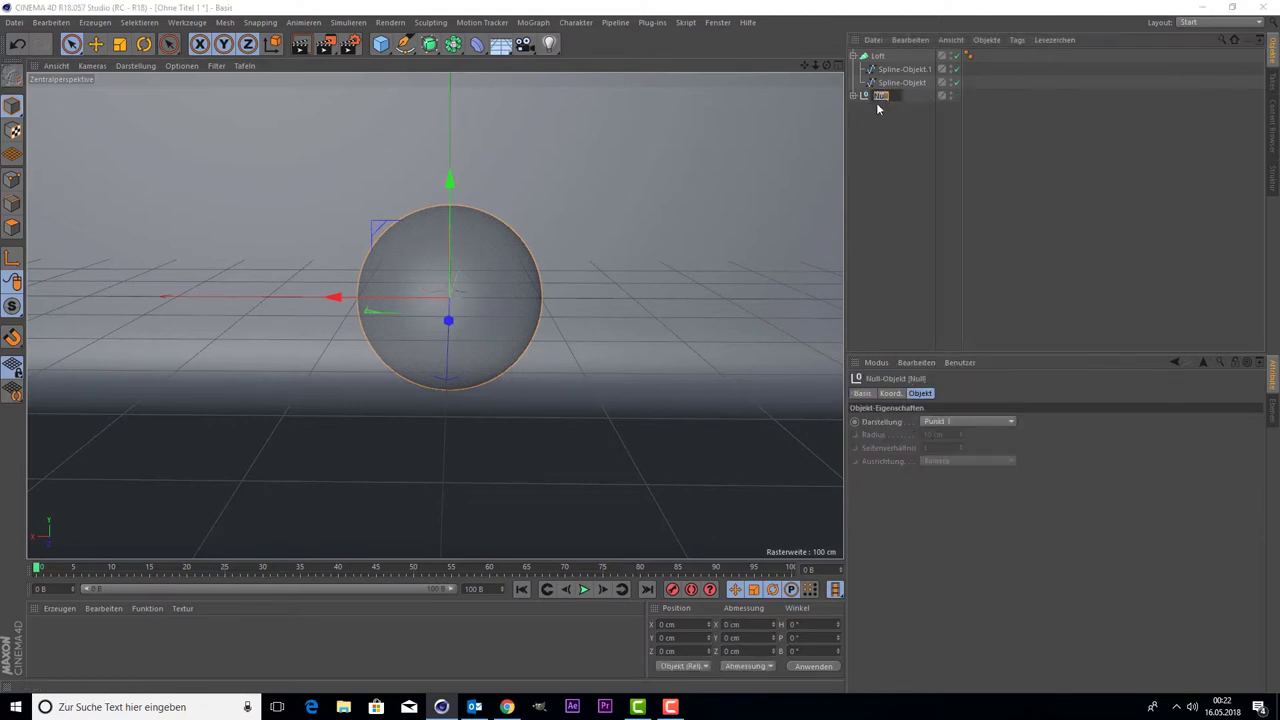
type("Aragonitb")
type("all")
key("Return")
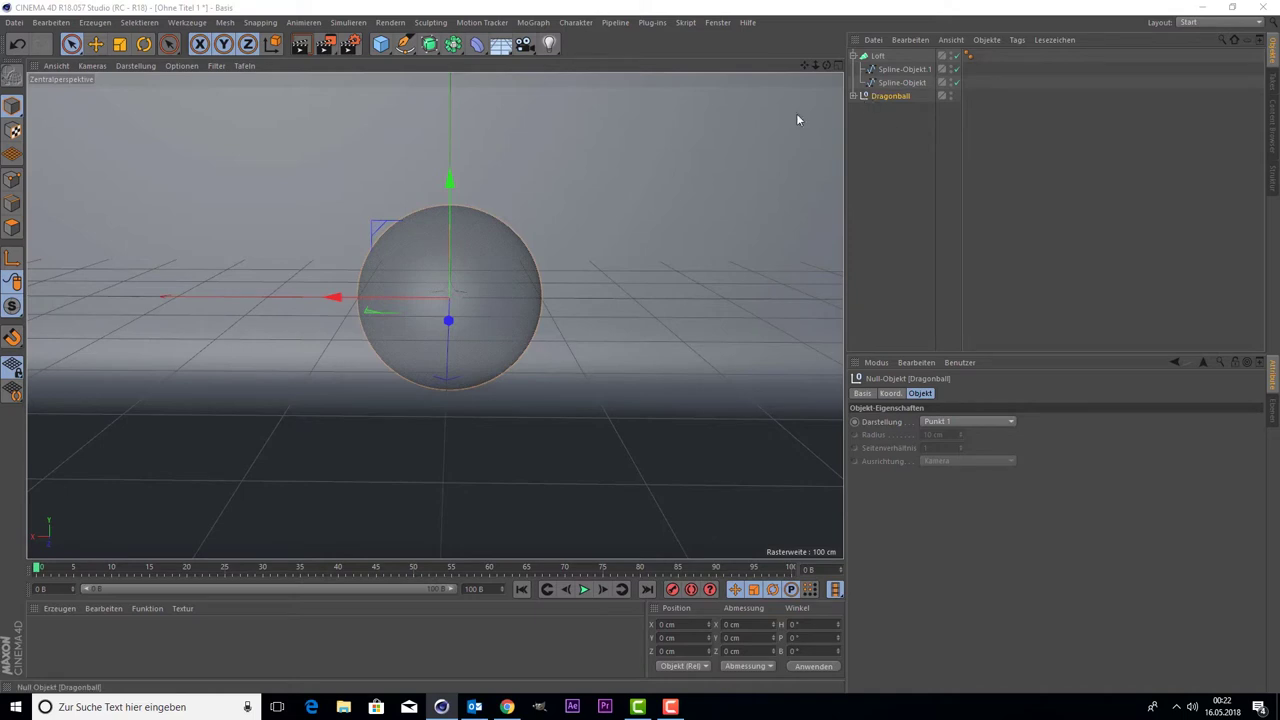
Step: Lower the Dragonball group on Y and scale it down to a small ball
middle_click(446, 180)
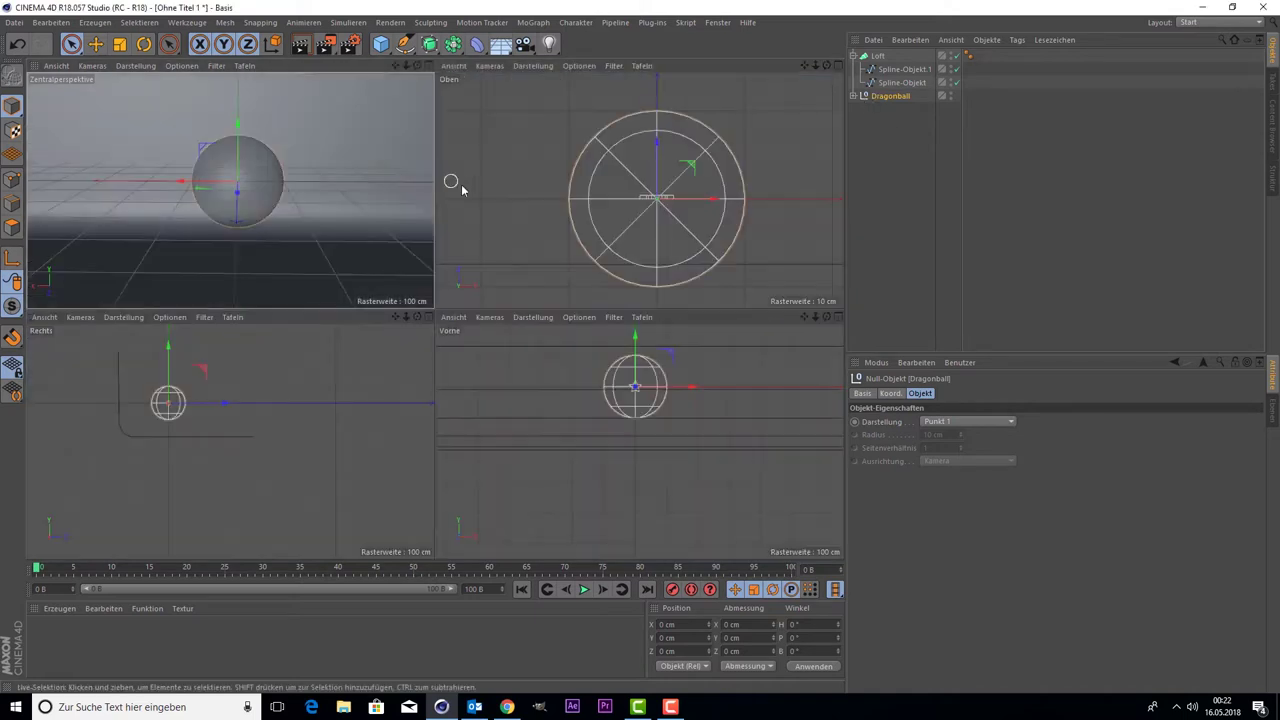
left_click_drag(635, 365, 635, 392)
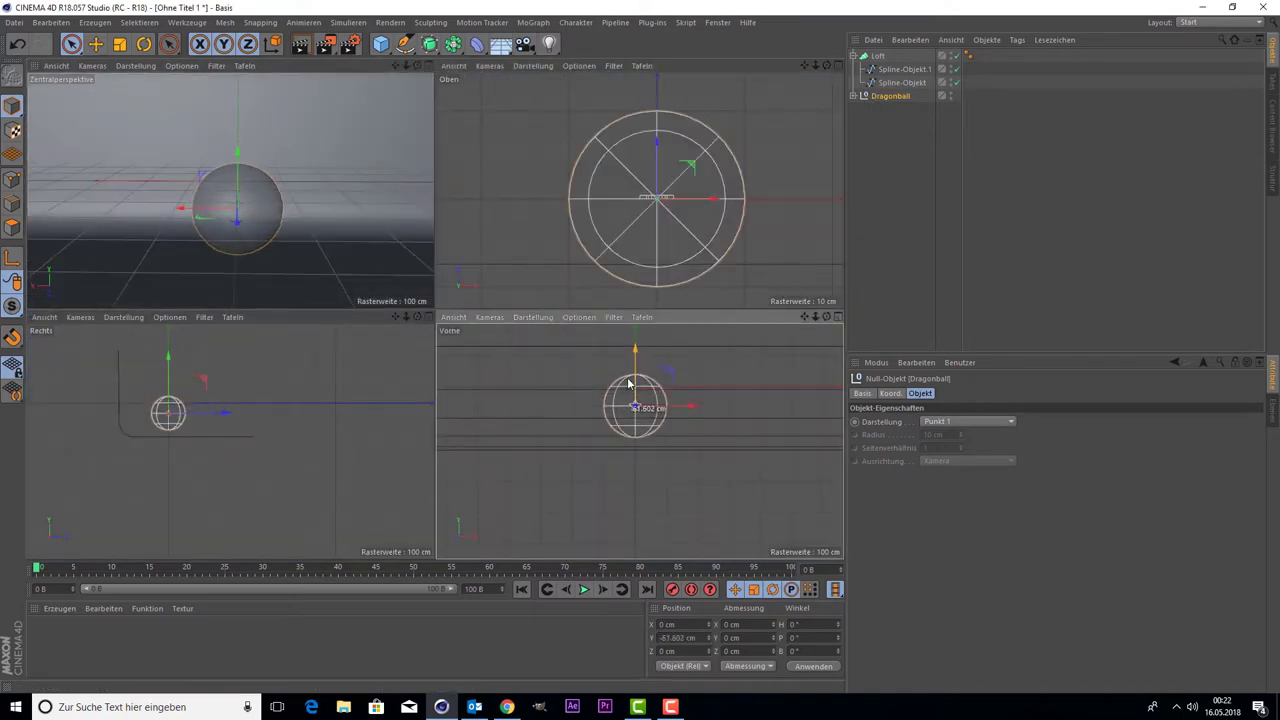
middle_click(143, 144)
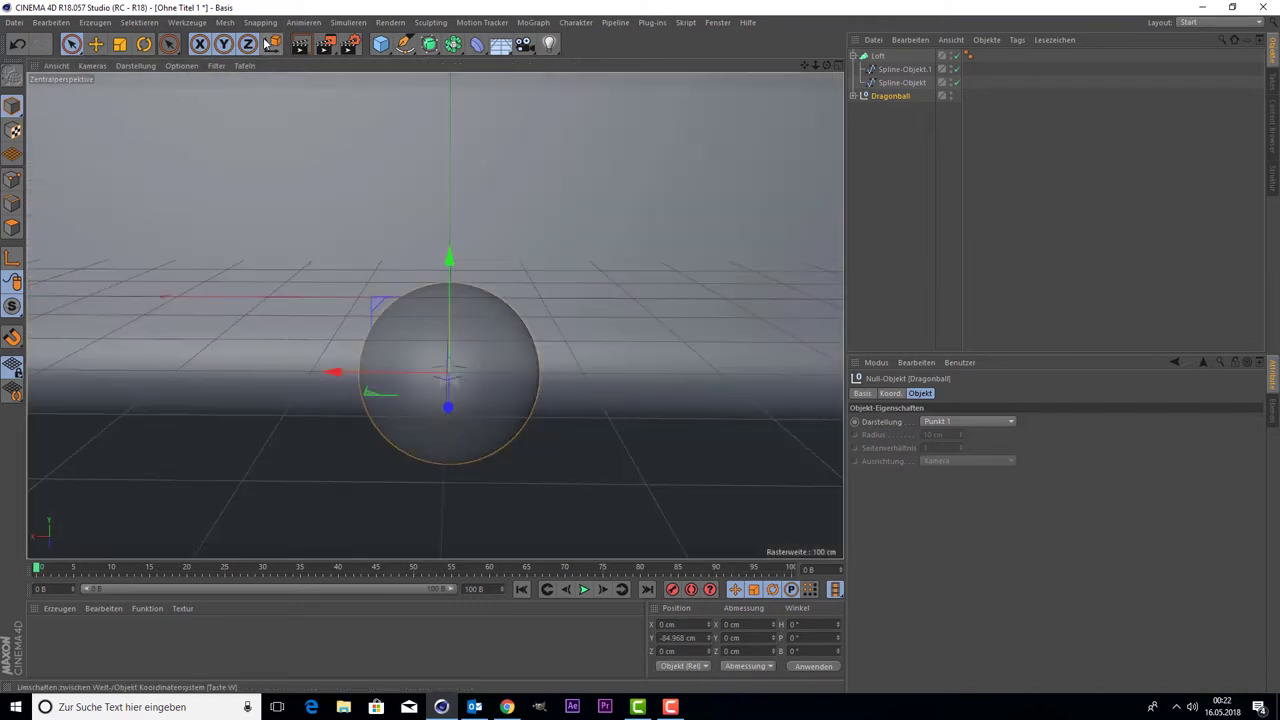
left_click(120, 44)
left_click_drag(246, 163, 137, 500)
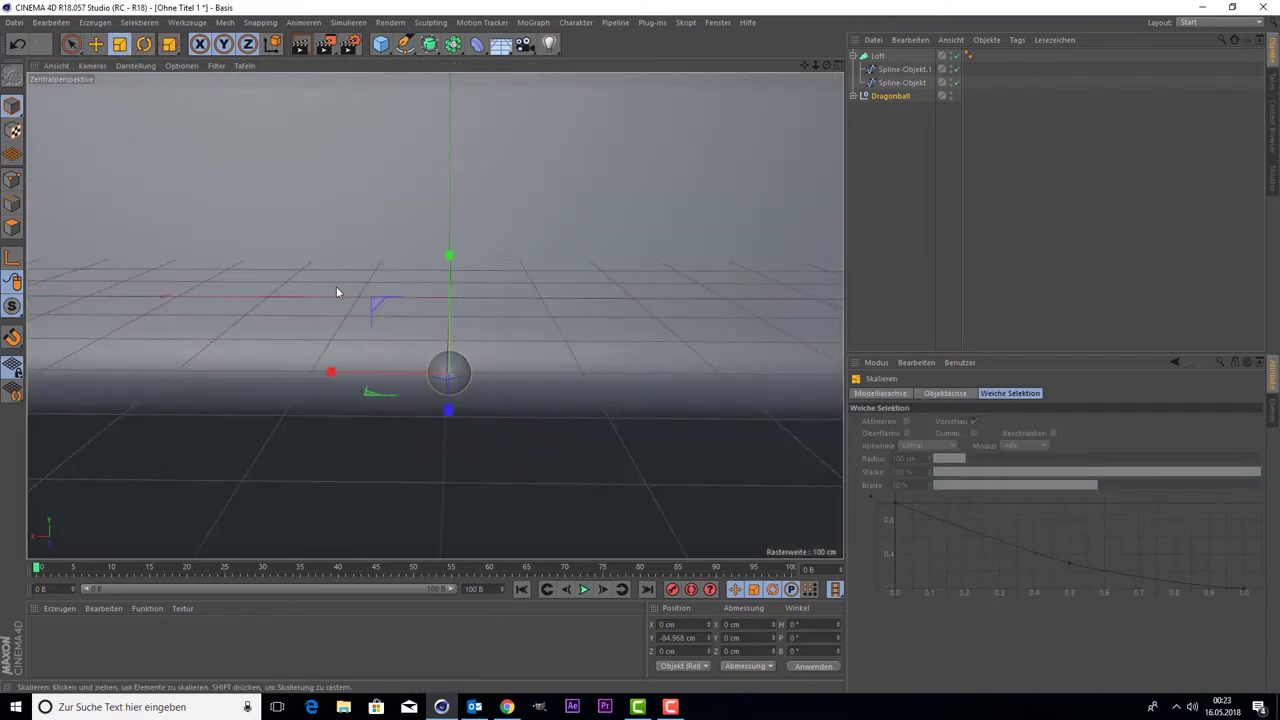
left_click_drag(337, 284, 391, 266)
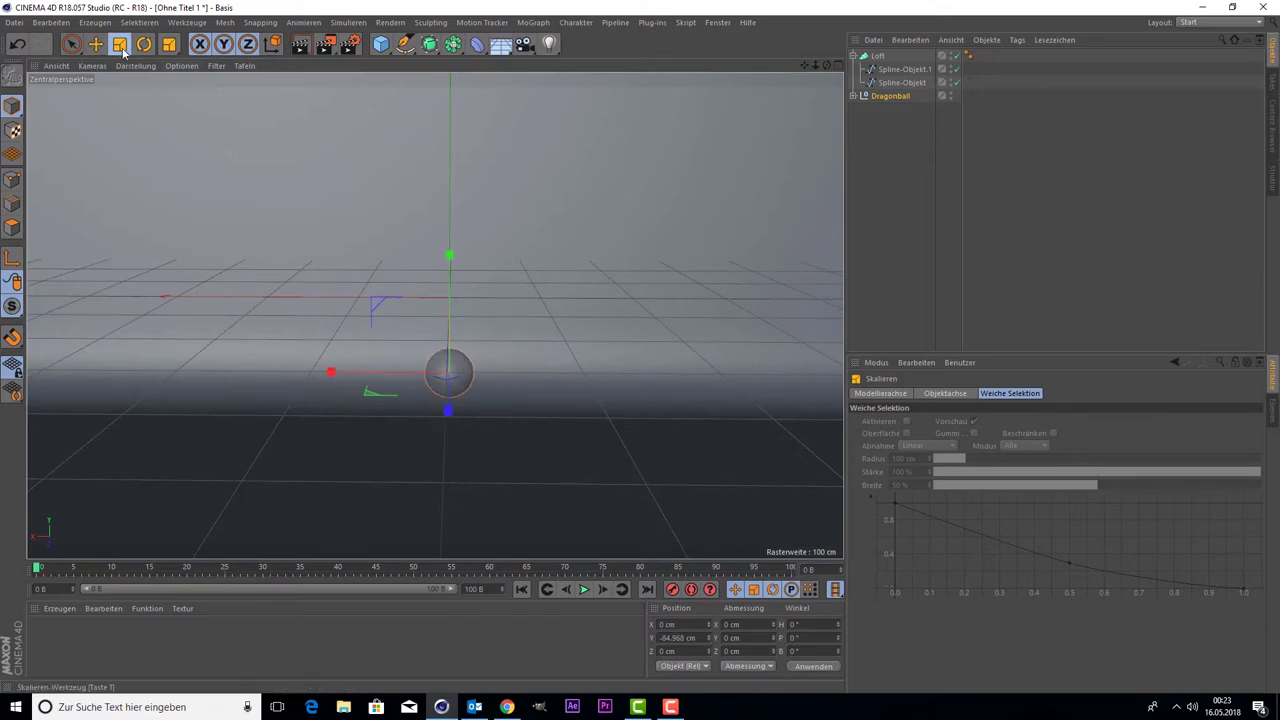
Step: Reposition the ball to Y -45.539 cm and Z 157.087 cm, closer to the camera
left_click(71, 44)
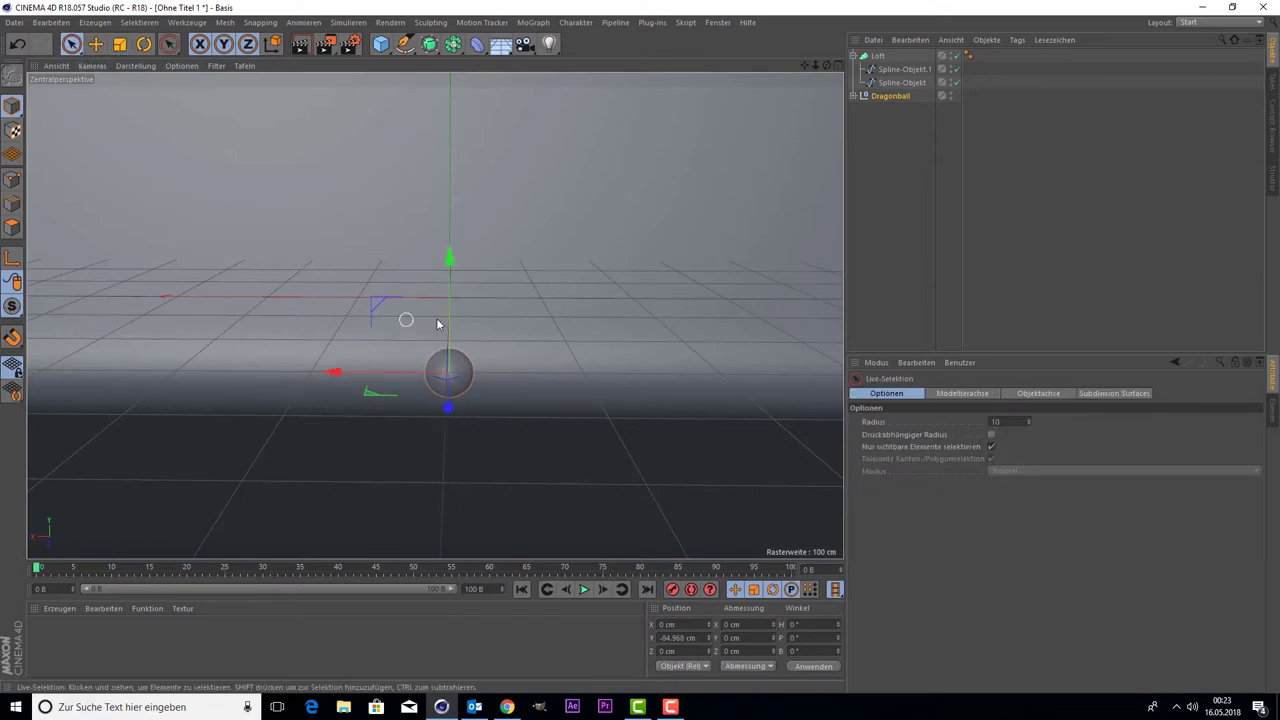
left_click_drag(449, 326, 446, 329)
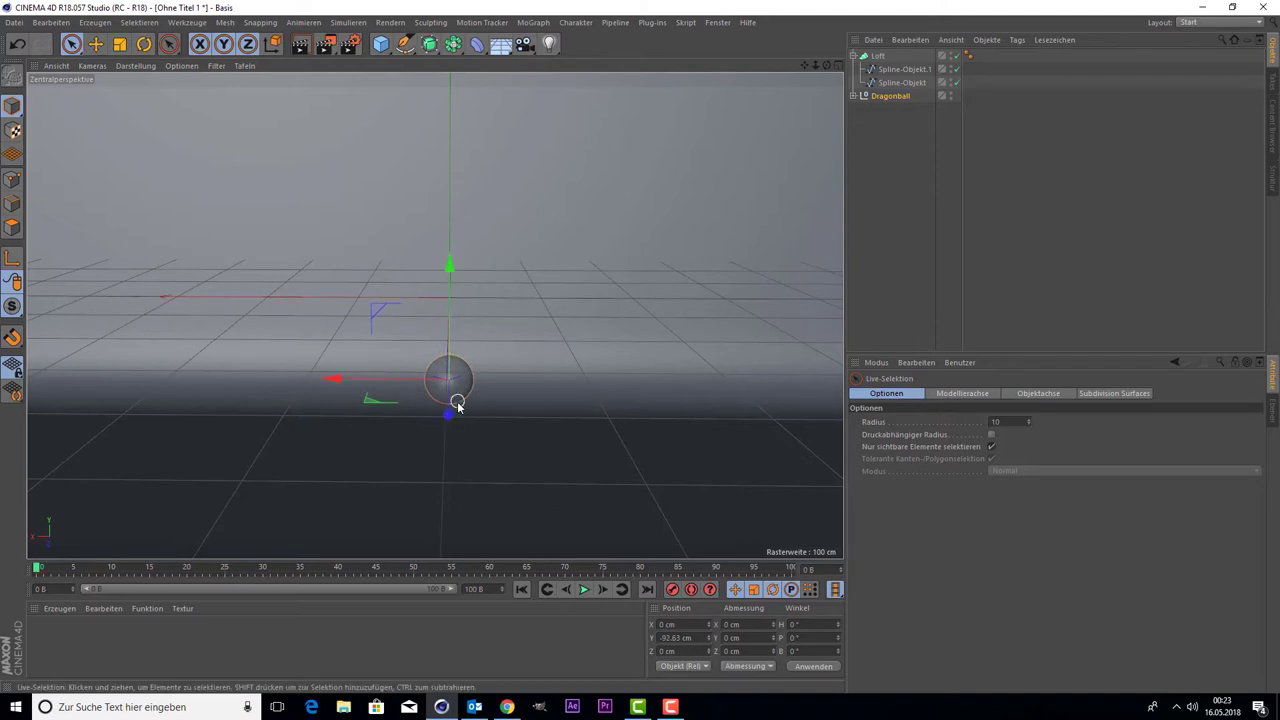
mouse_move(447, 415)
left_mouse_down()
mouse_move(433, 528)
mouse_move(446, 462)
left_mouse_up()
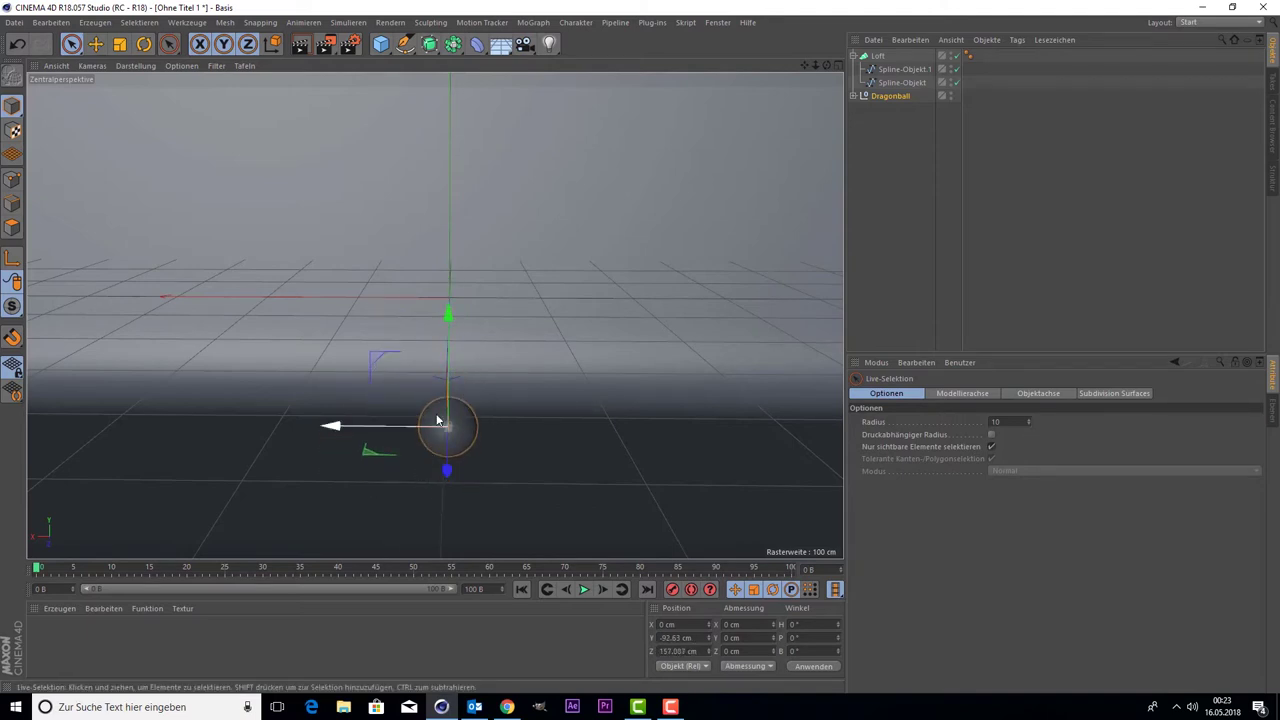
left_click_drag(448, 385, 452, 340)
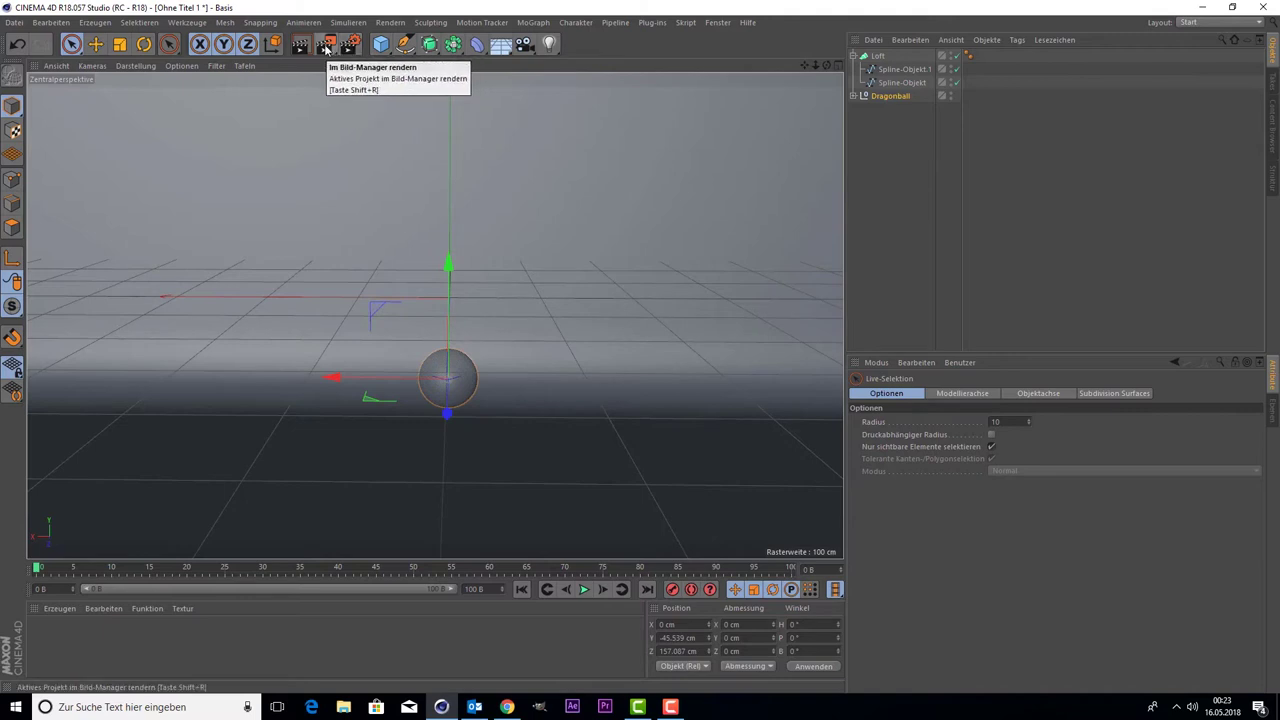
Step: Add a Zylinder and flatten it into a disc 15.603 cm high with radius 378.505 cm
left_click(381, 47)
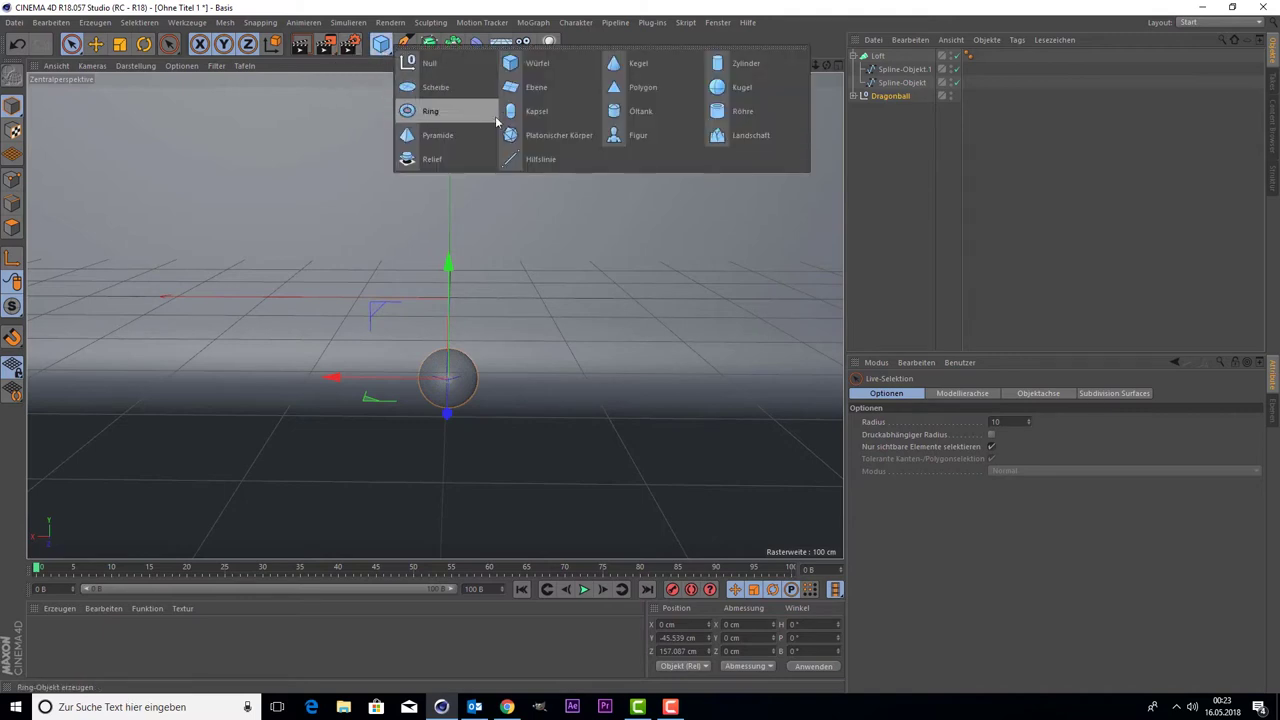
left_click(785, 65)
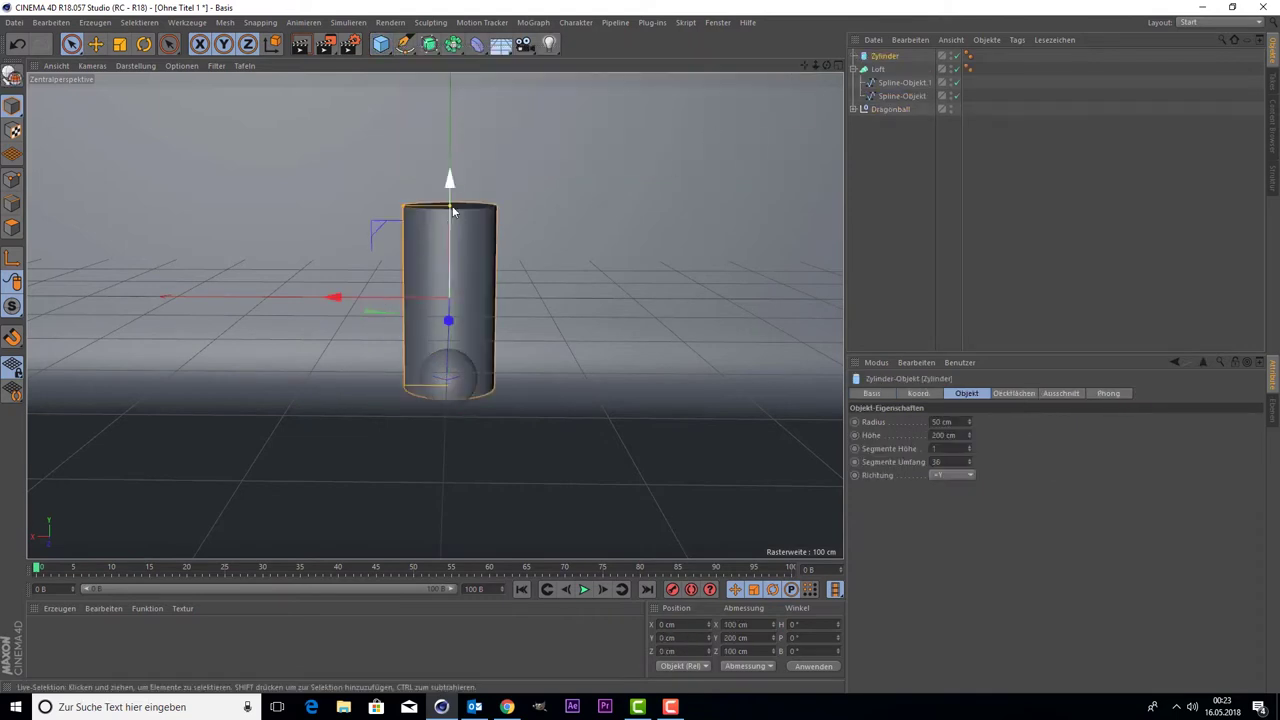
mouse_move(450, 206)
left_mouse_down()
mouse_move(446, 295)
mouse_move(40, 300)
mouse_move(106, 294)
left_mouse_up()
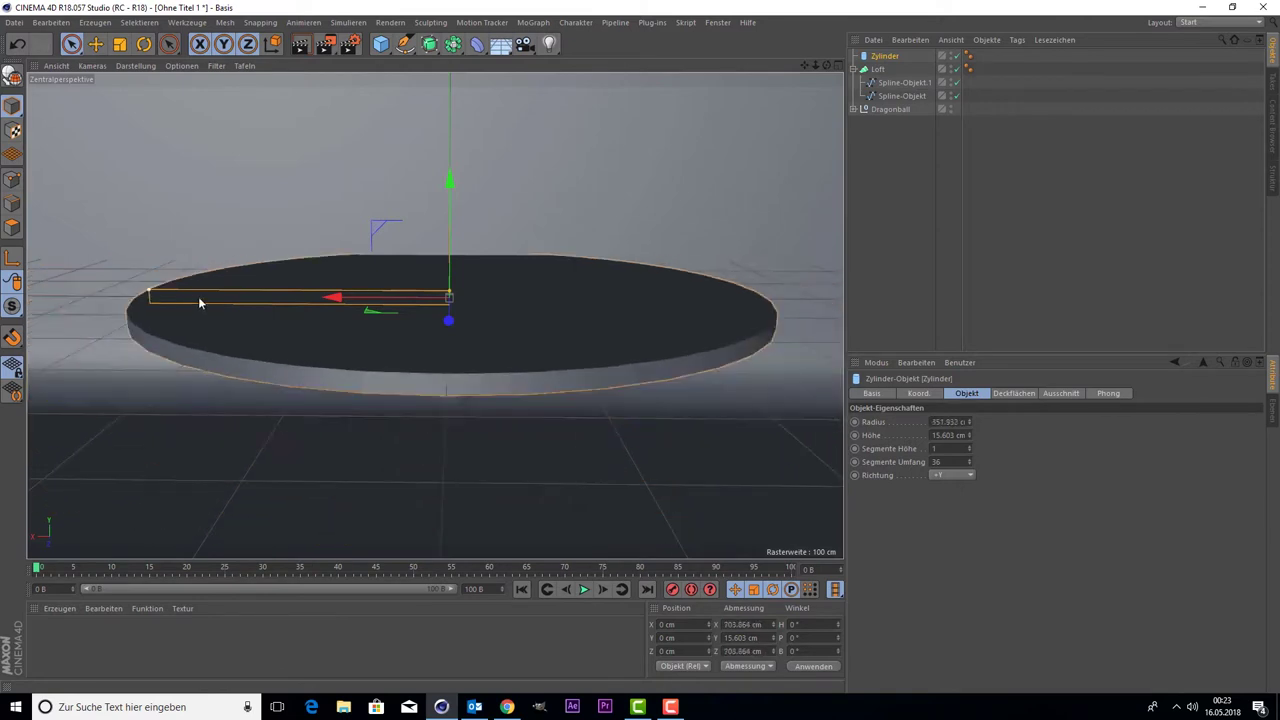
Step: Move the disc about 99 cm along Z and lower it to Y −79.554 cm beneath the ball
middle_click(488, 302)
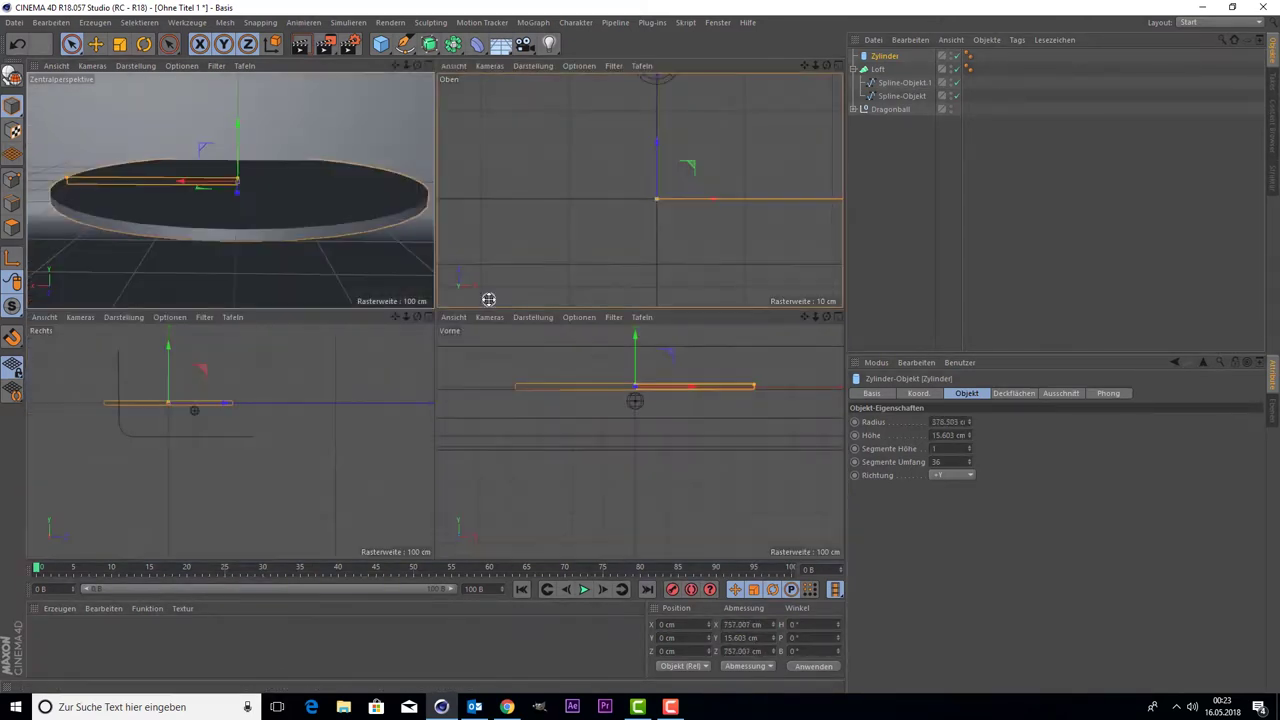
middle_click(596, 201)
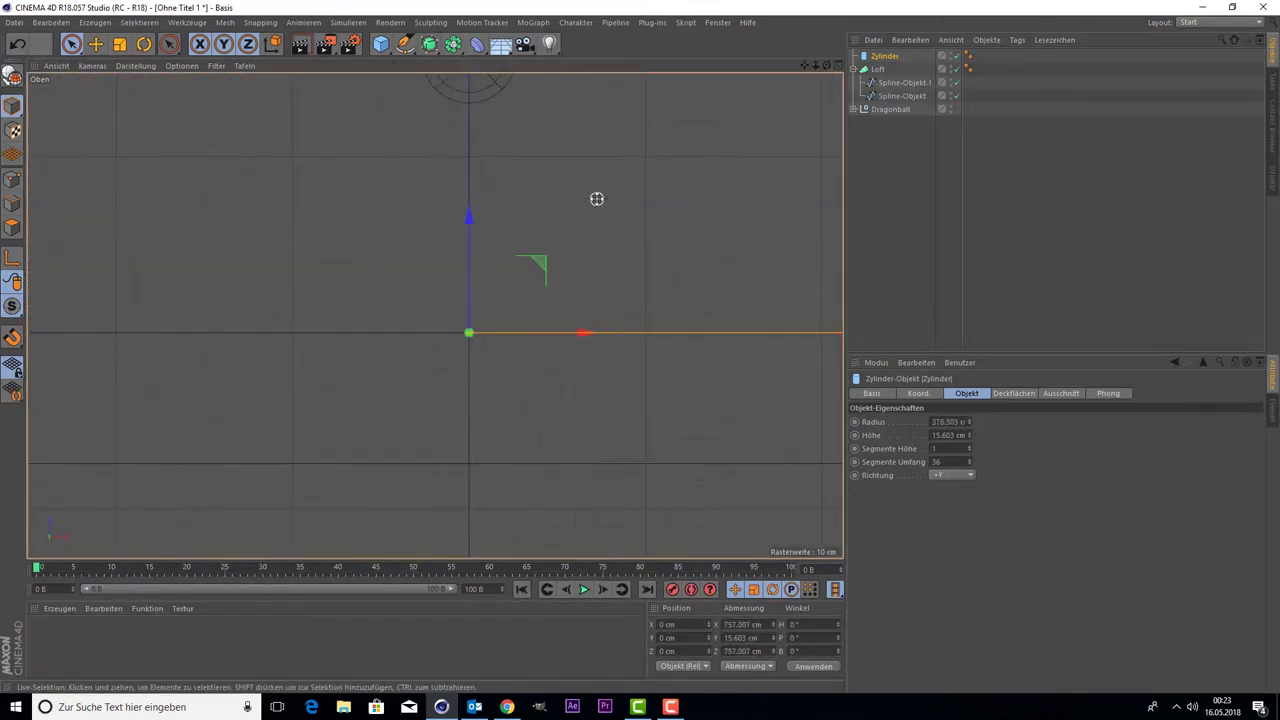
scroll(563, 249, "down", 5)
scroll(563, 250, "down", 3)
scroll(566, 249, "up", 2)
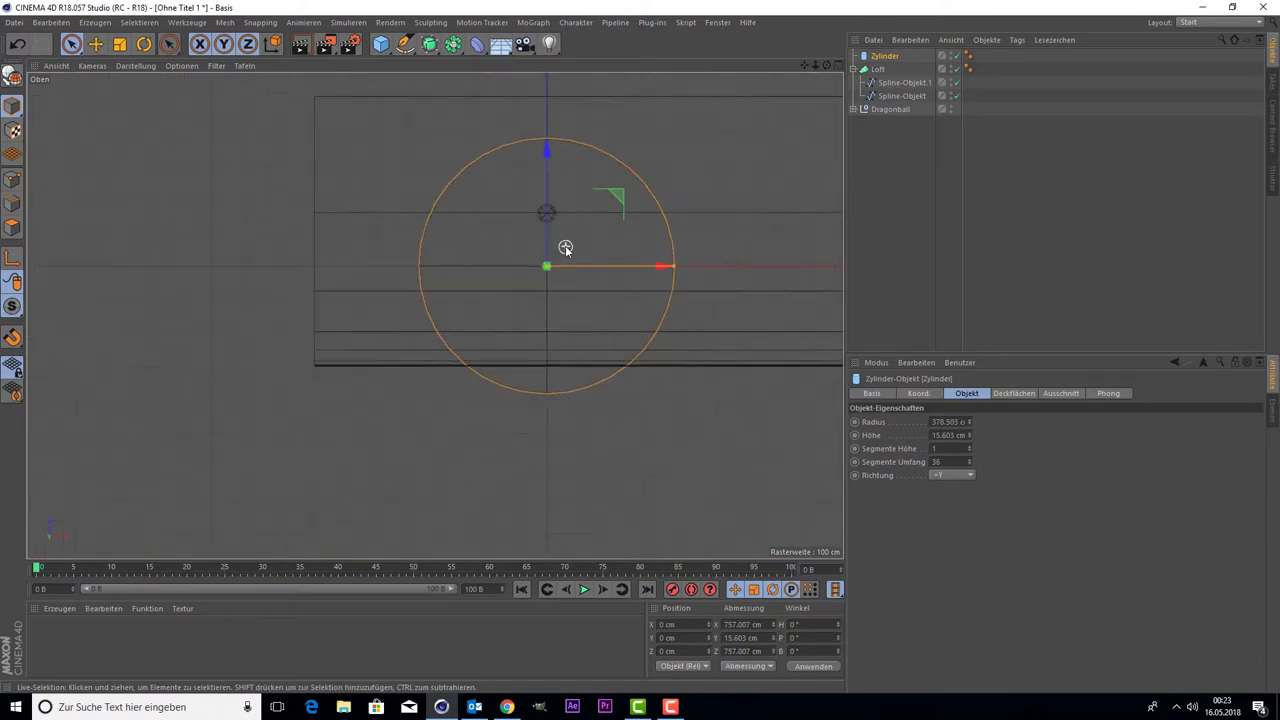
left_click_drag(543, 188, 540, 158)
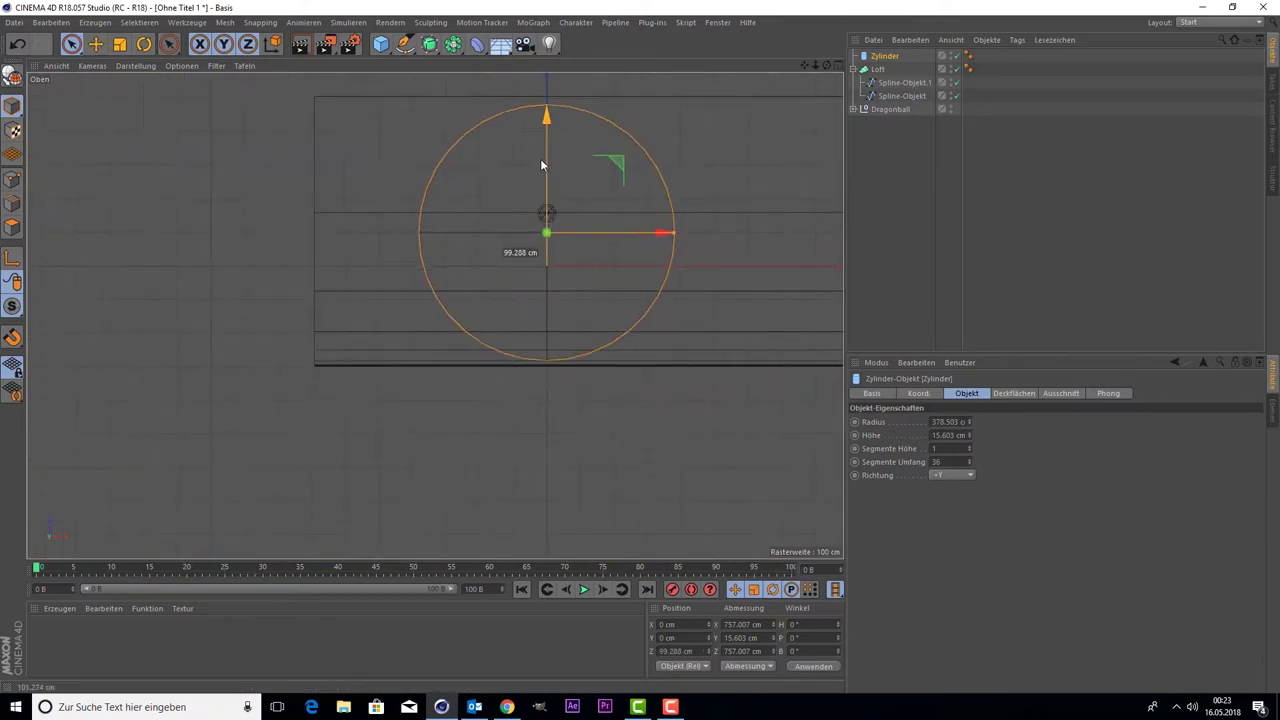
middle_click(306, 191)
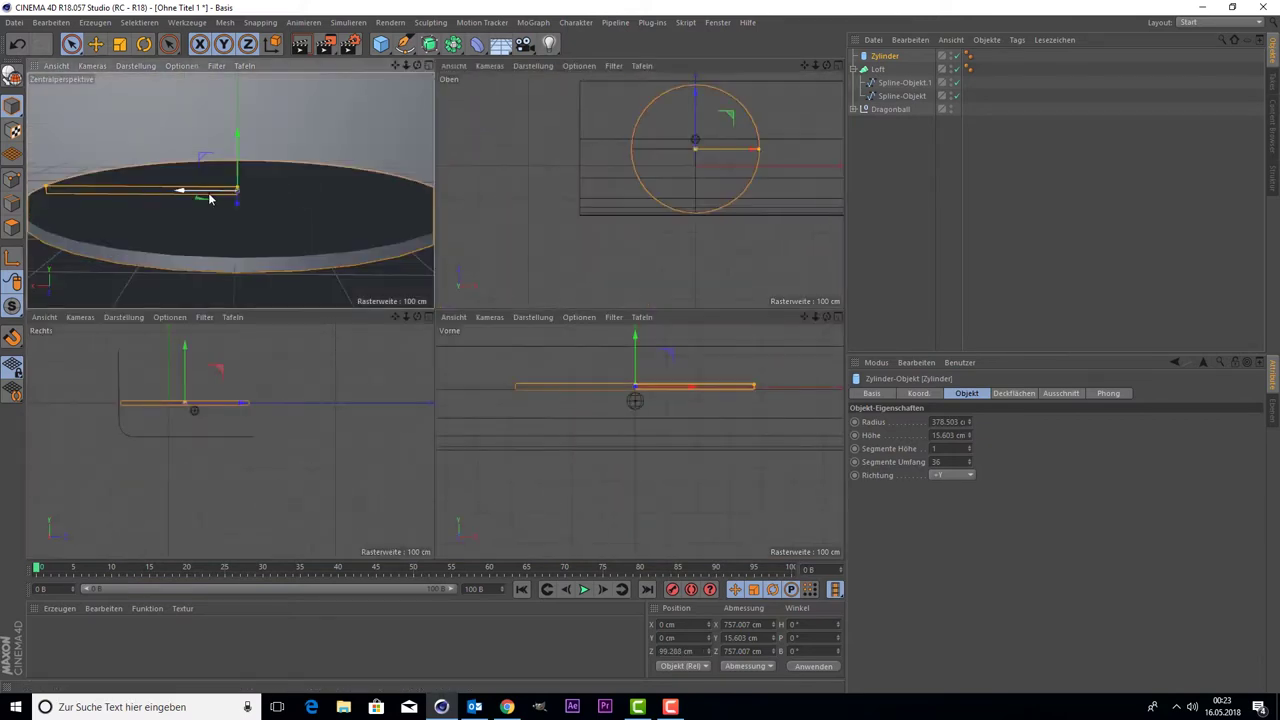
middle_click(307, 191)
left_click_drag(452, 266, 418, 335)
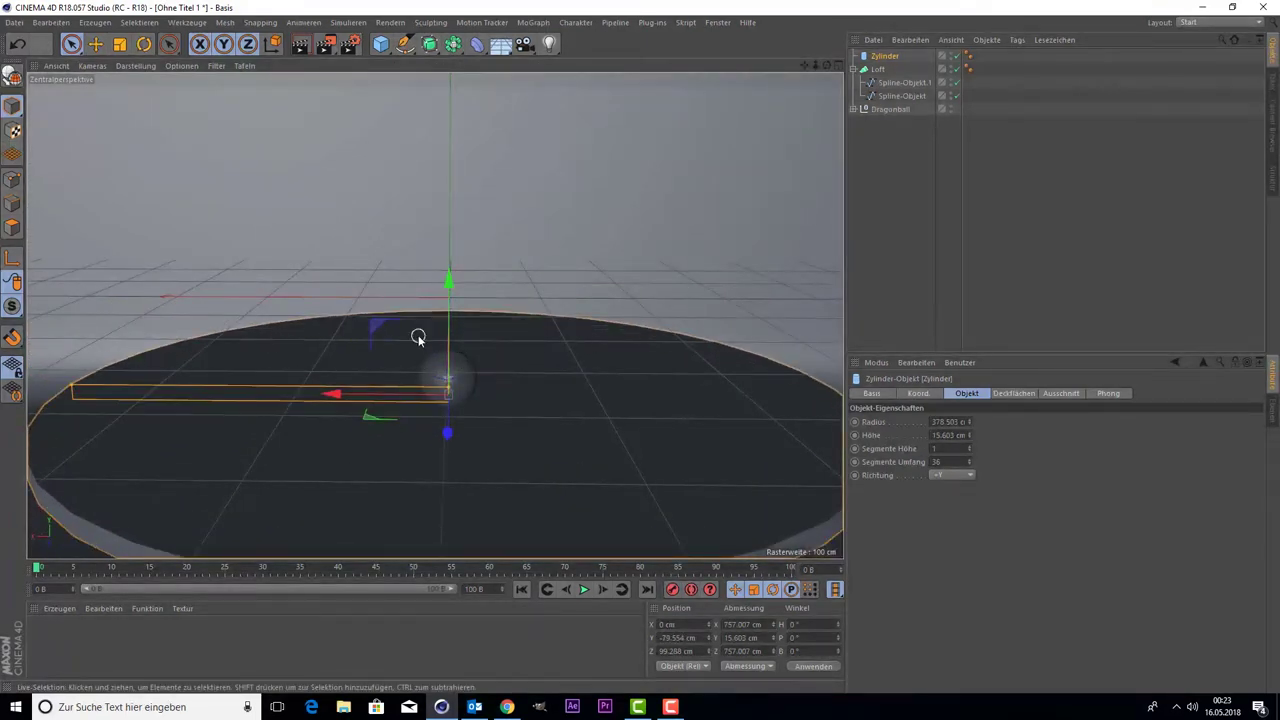
mouse_move(826, 66)
left_mouse_down()
mouse_move(826, 80)
mouse_move(343, 309)
left_mouse_up()
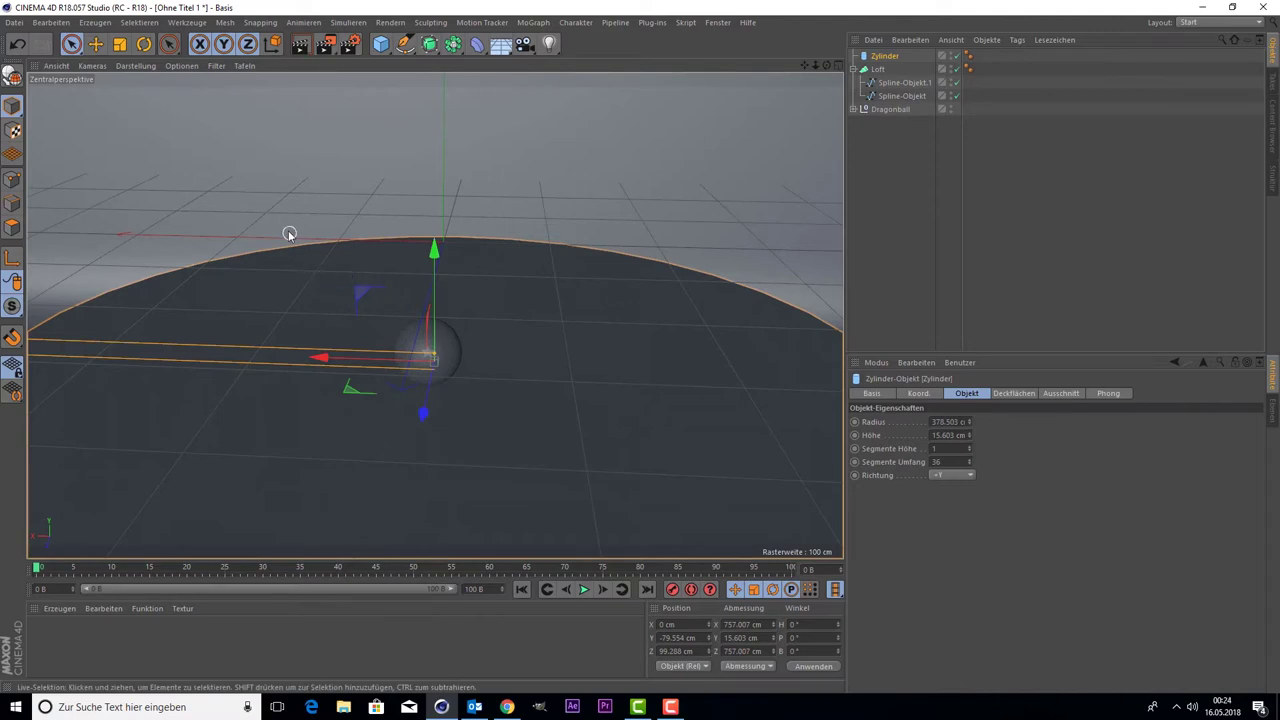
Step: Add a Würfel cube and set its Größe X, Y and Z to 50 cm each
left_click(383, 46)
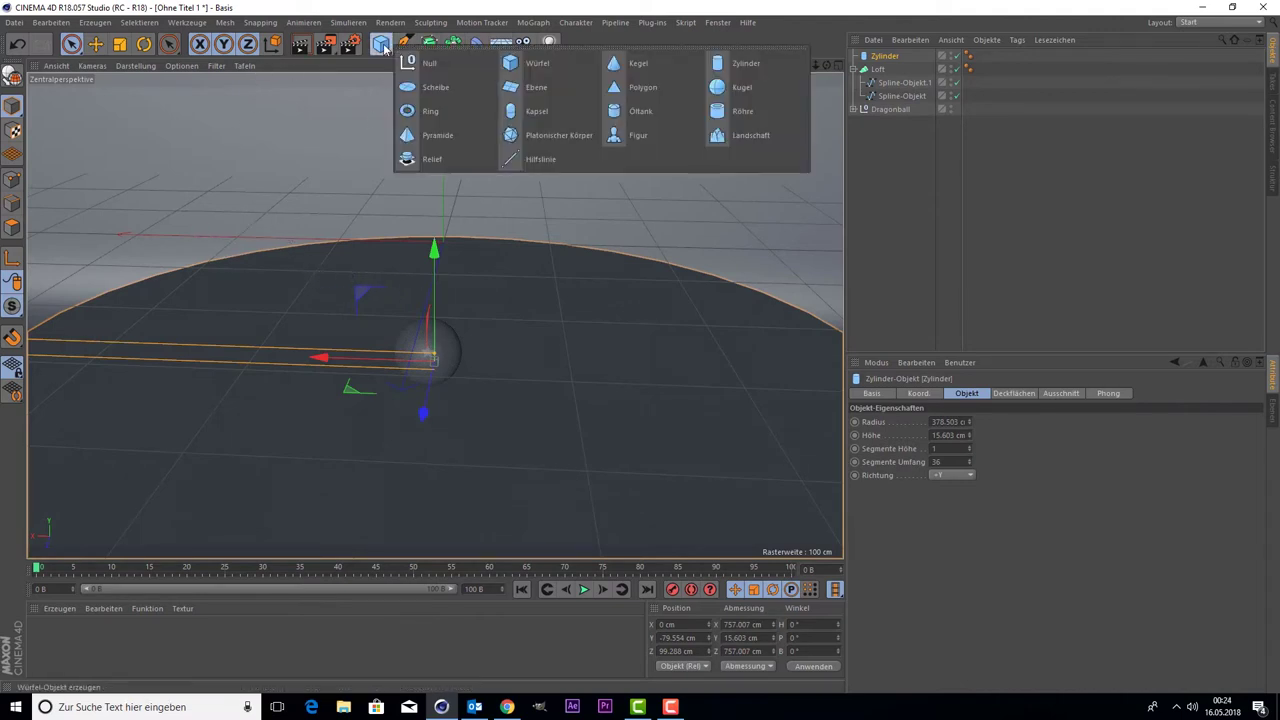
left_click(522, 63)
key("Tab")
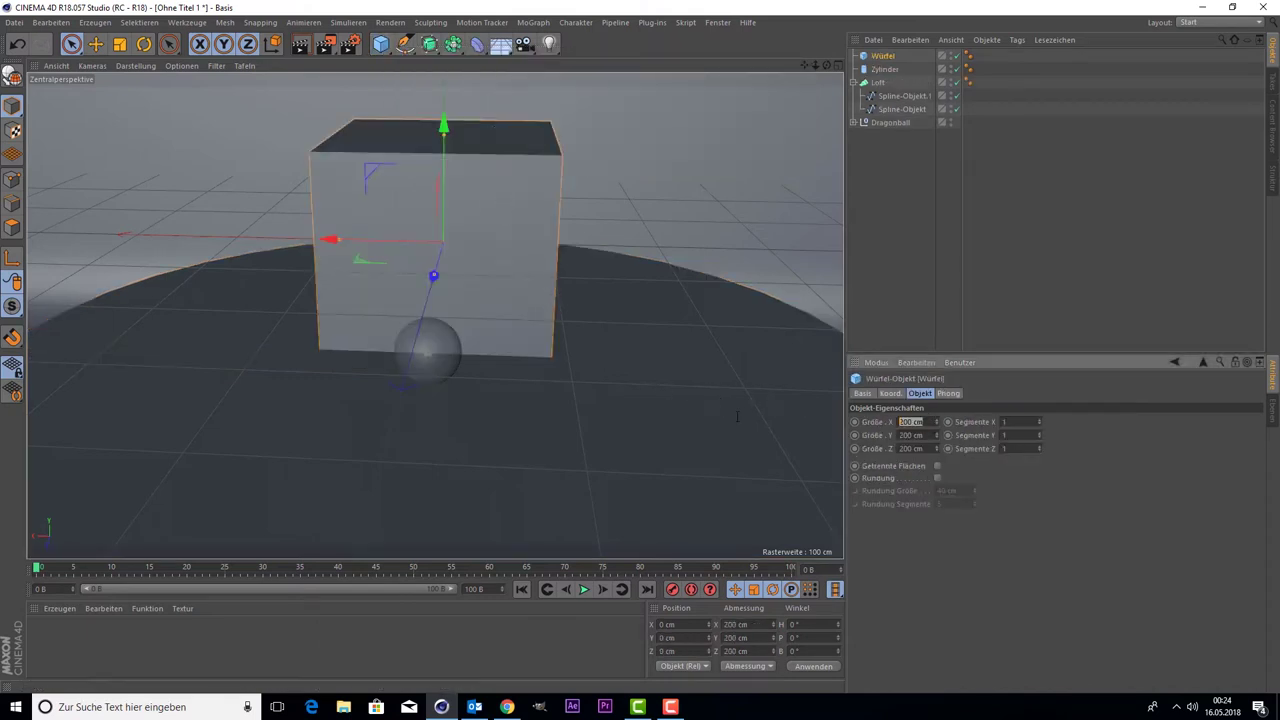
type("10")
key("Return")
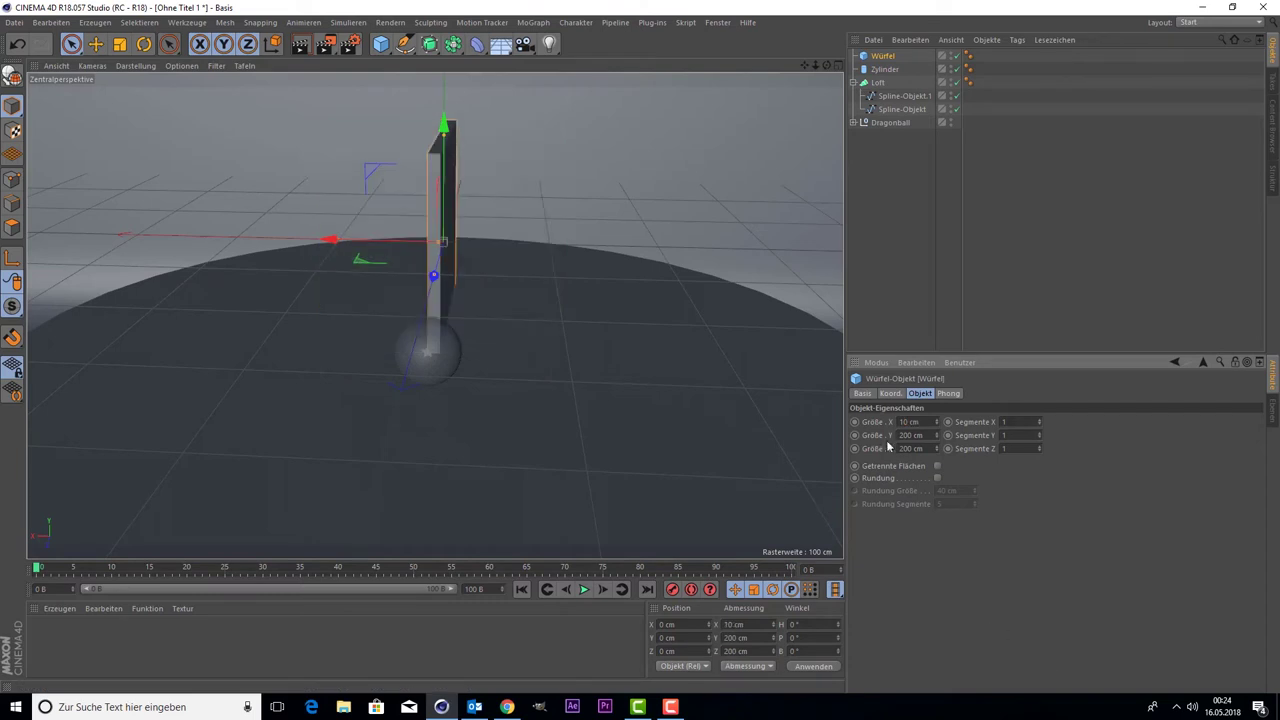
type("10")
key("Tab")
type("10")
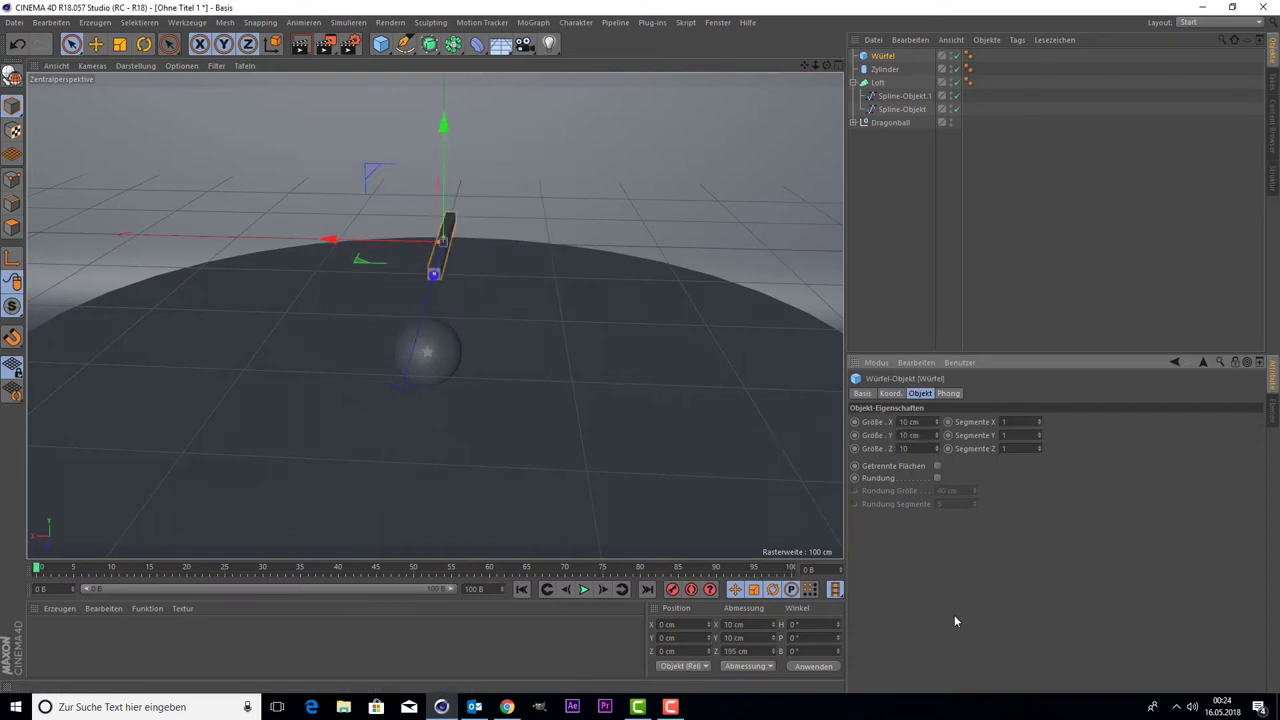
key("Return")
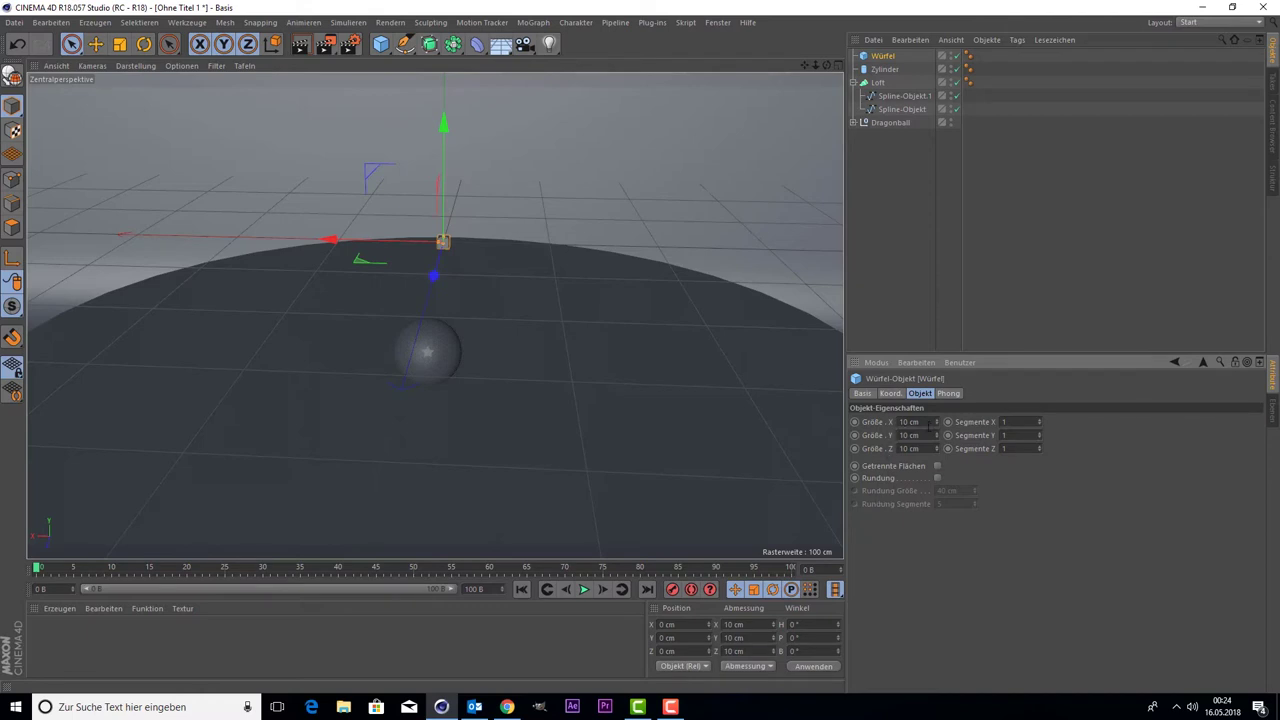
type("50")
type("50")
key("Tab")
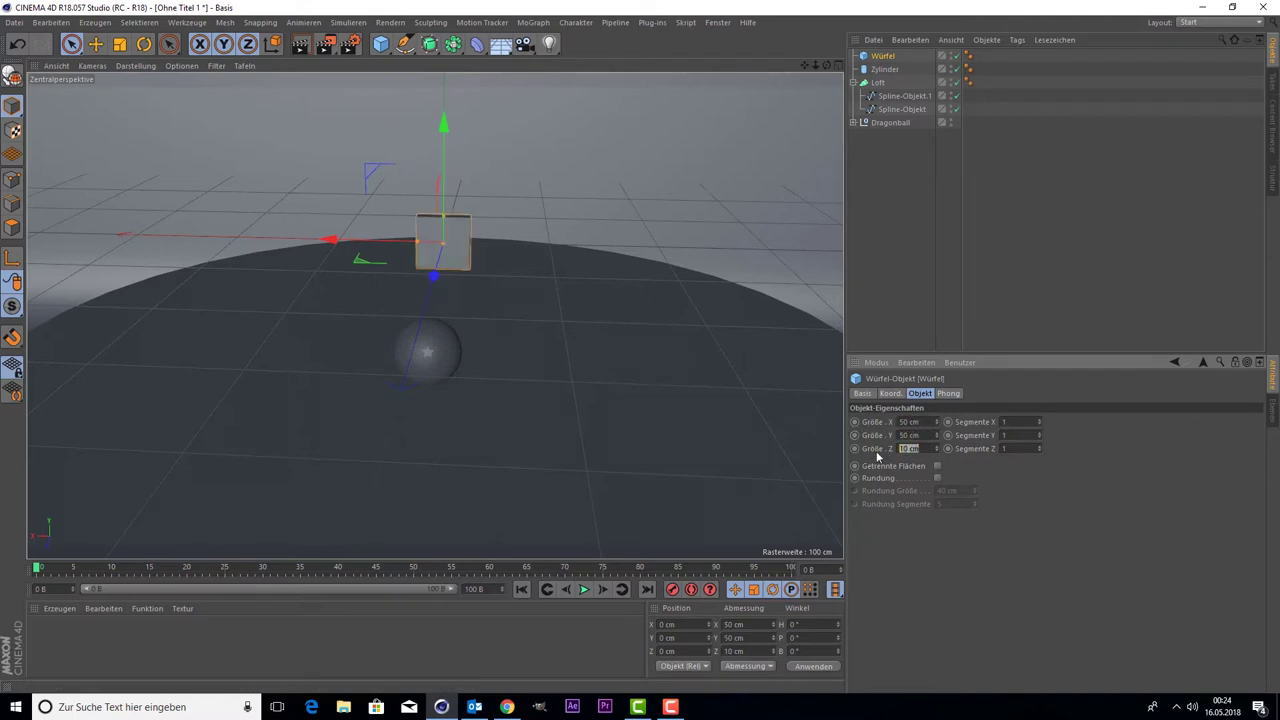
type("50")
key("Return")
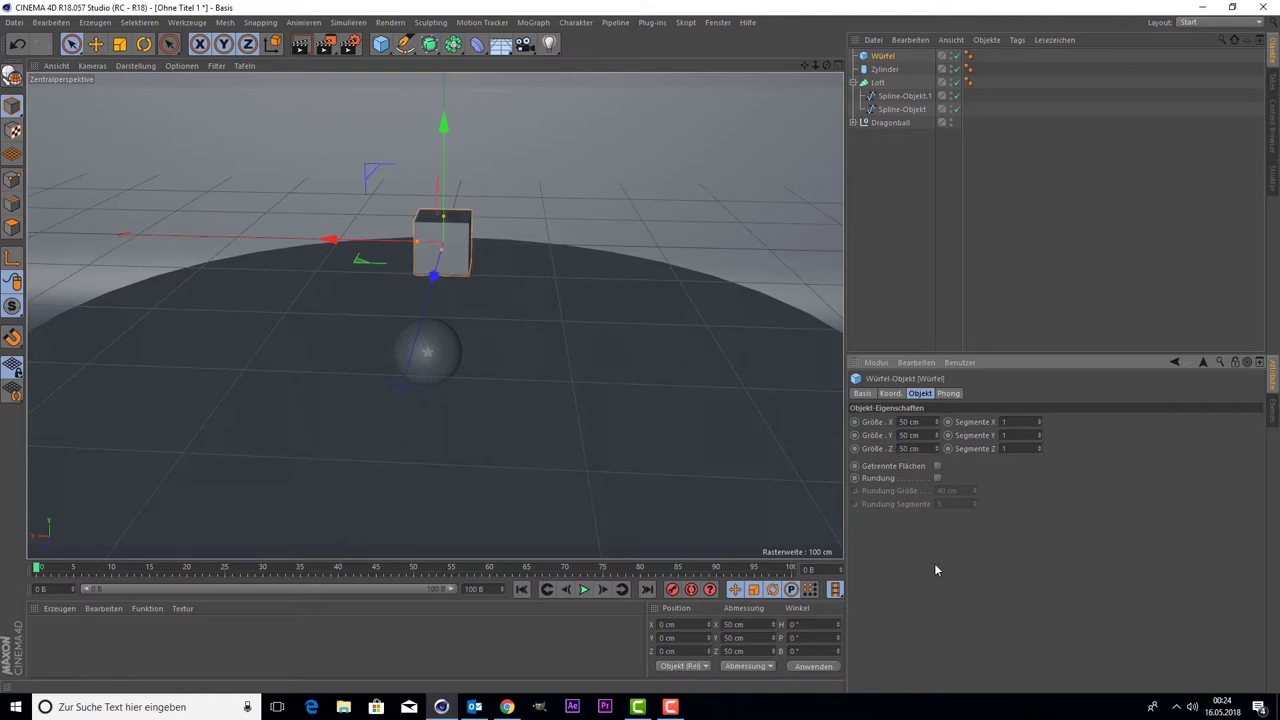
left_click(482, 22)
Step: Add a Klon object, parent the Würfel under it, and set Modus to Gitter
left_click(481, 8)
left_click(535, 22)
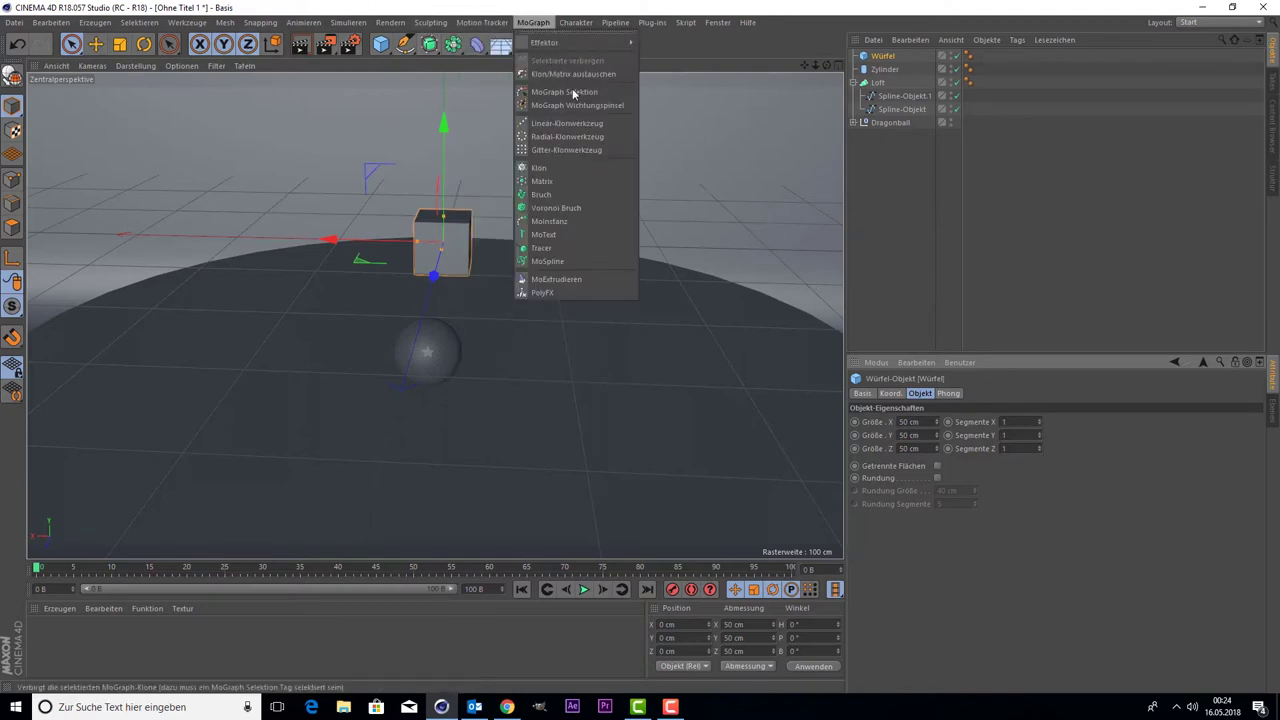
key("Escape")
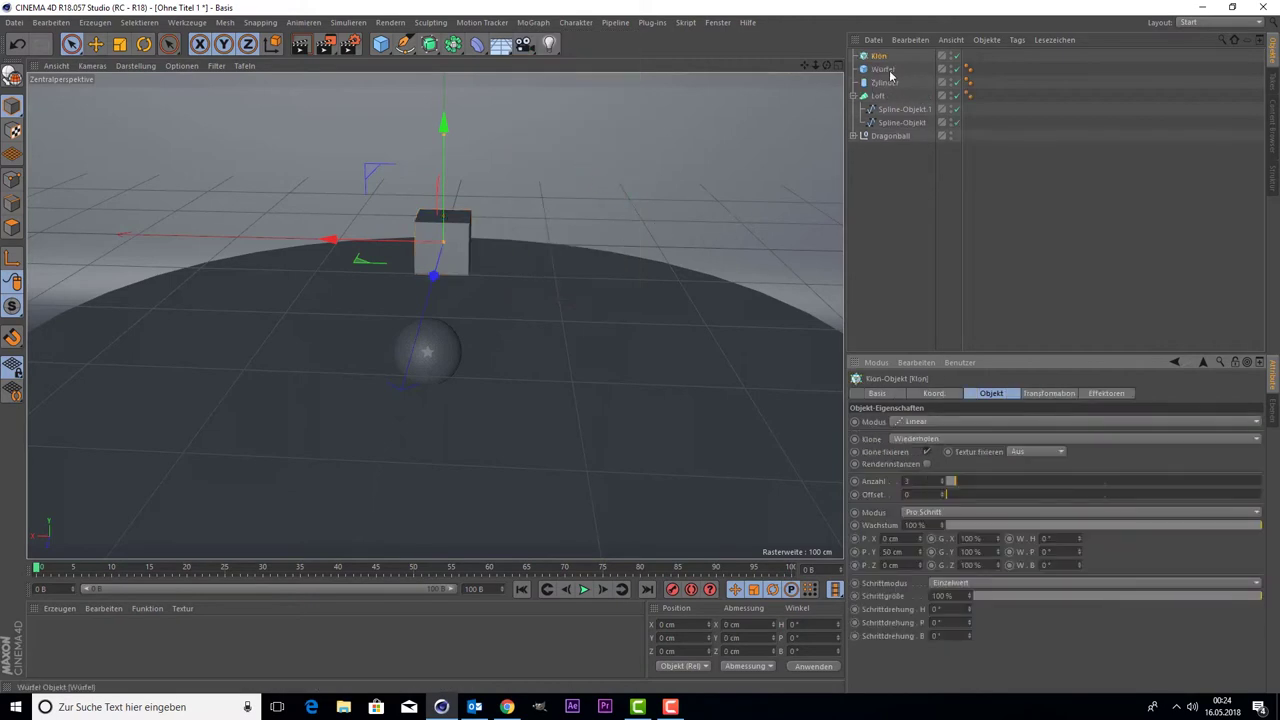
left_click(877, 69)
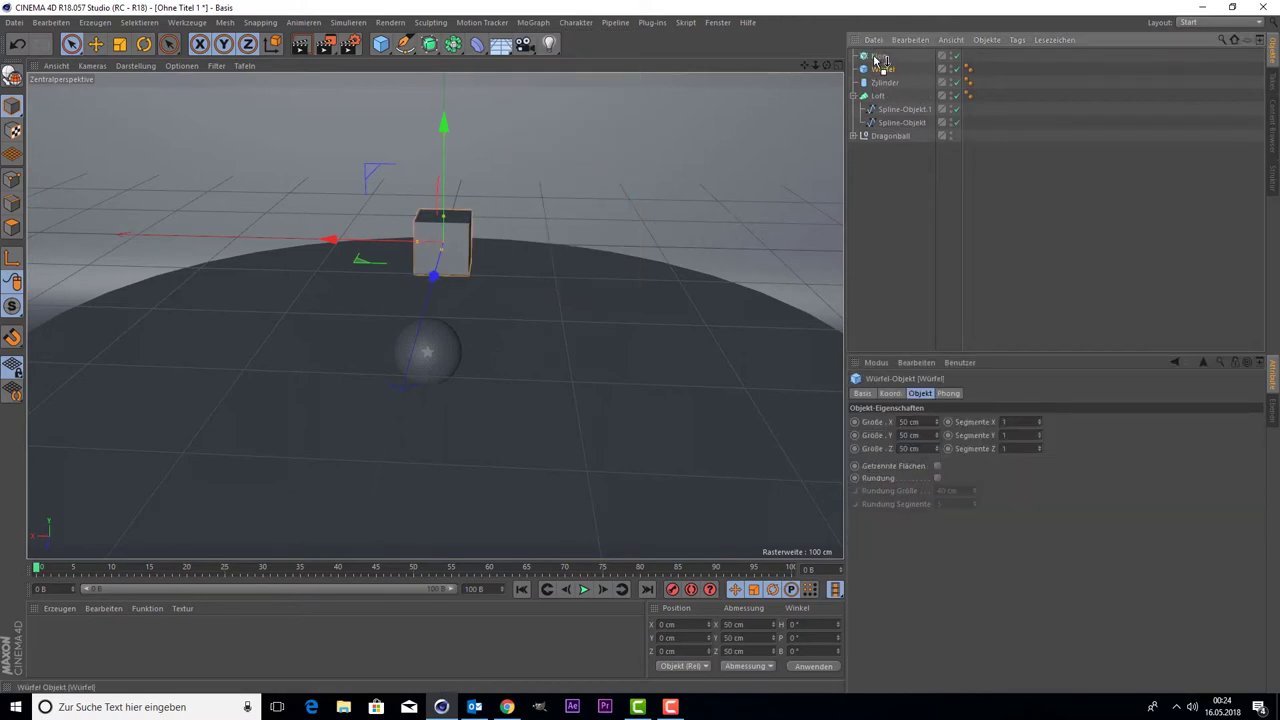
left_click_drag(877, 55, 877, 57)
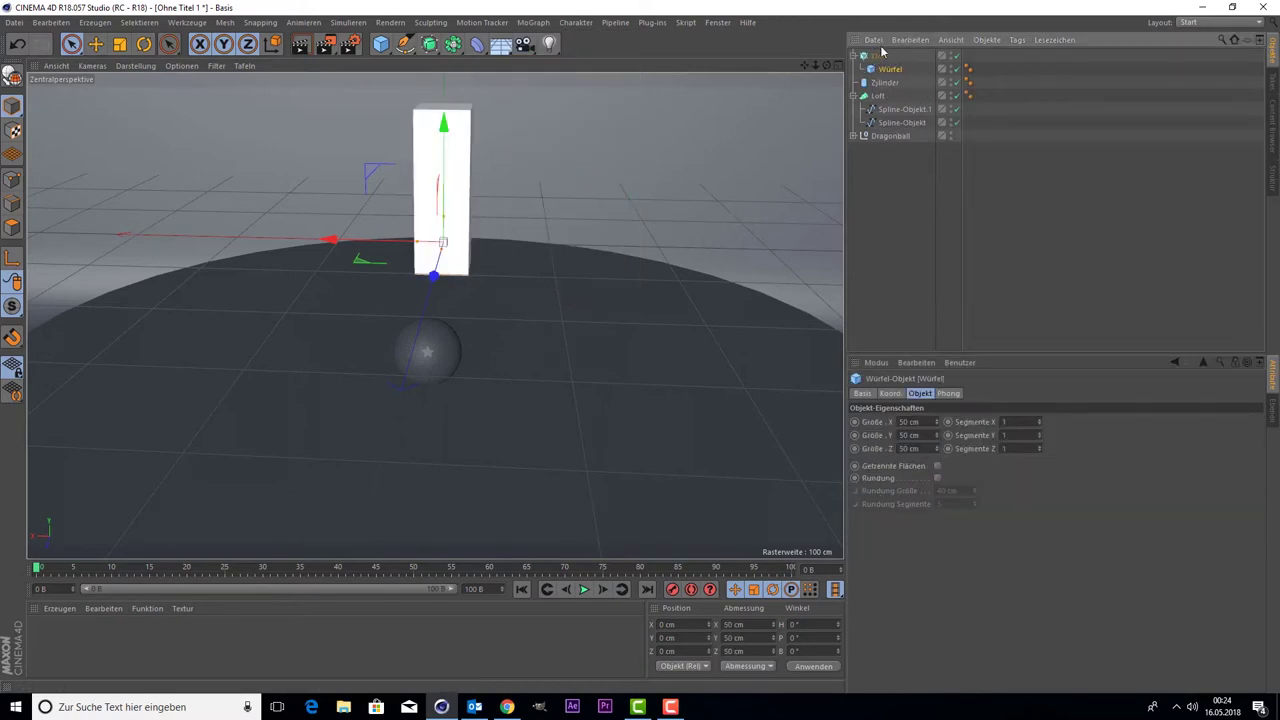
left_click(879, 55)
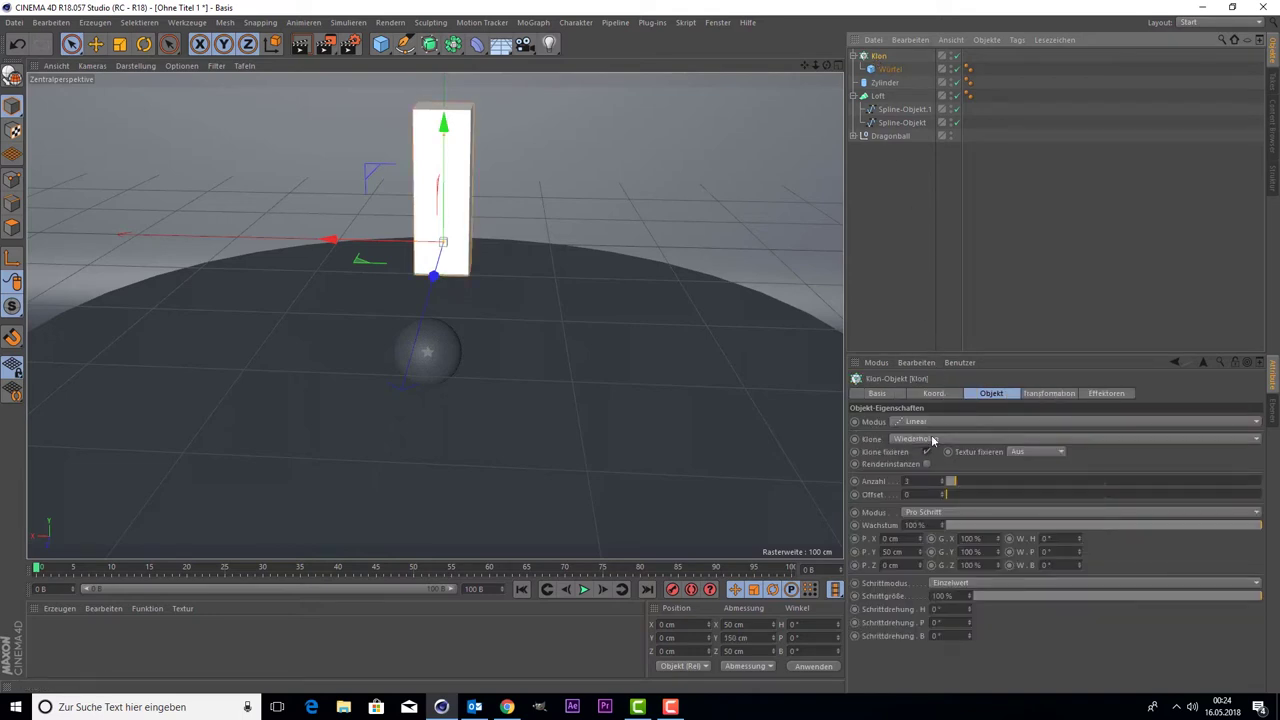
left_click(922, 422)
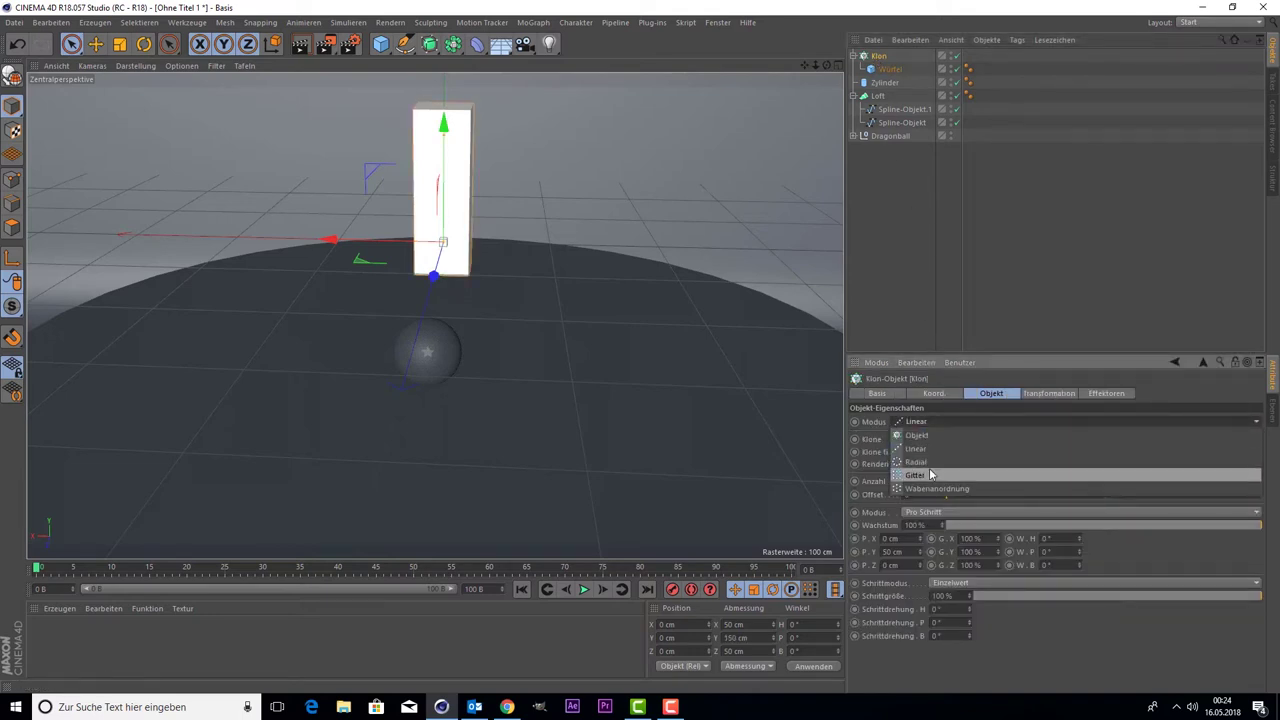
left_click(929, 470)
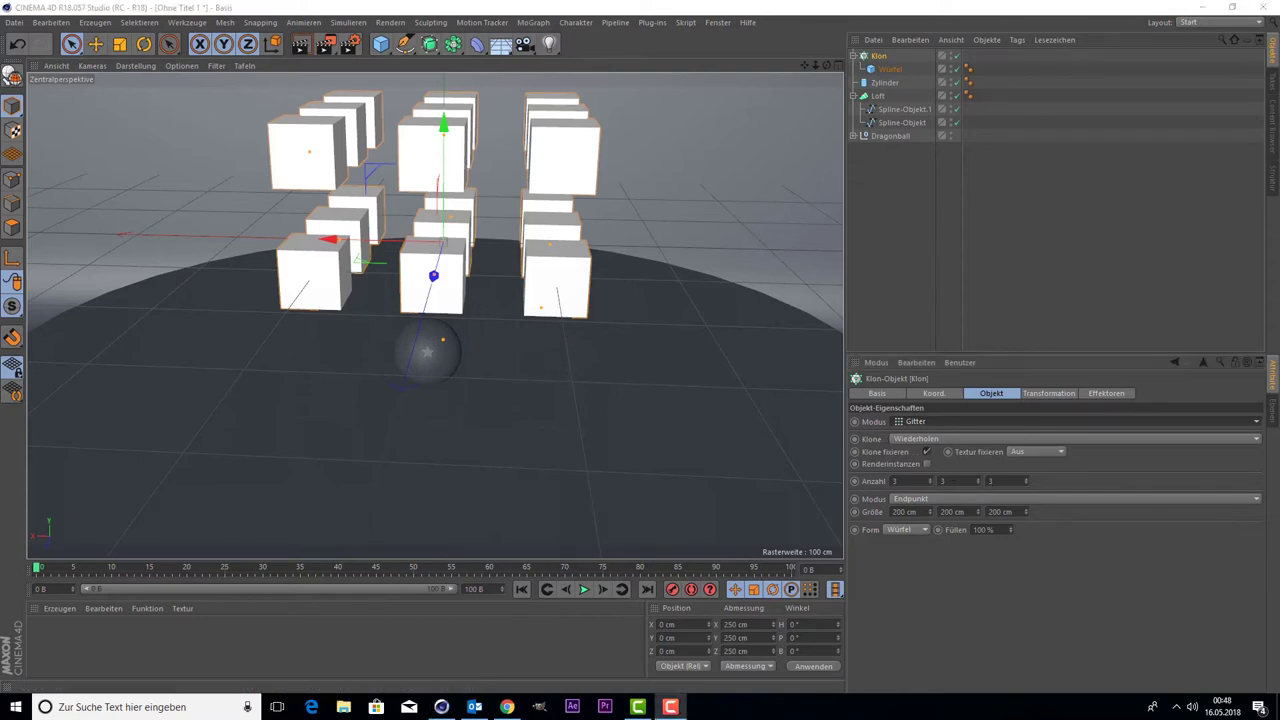
Step: Reduce the clone grid to a single vertical layer and shift it along Z
left_click(980, 486)
left_click(980, 486)
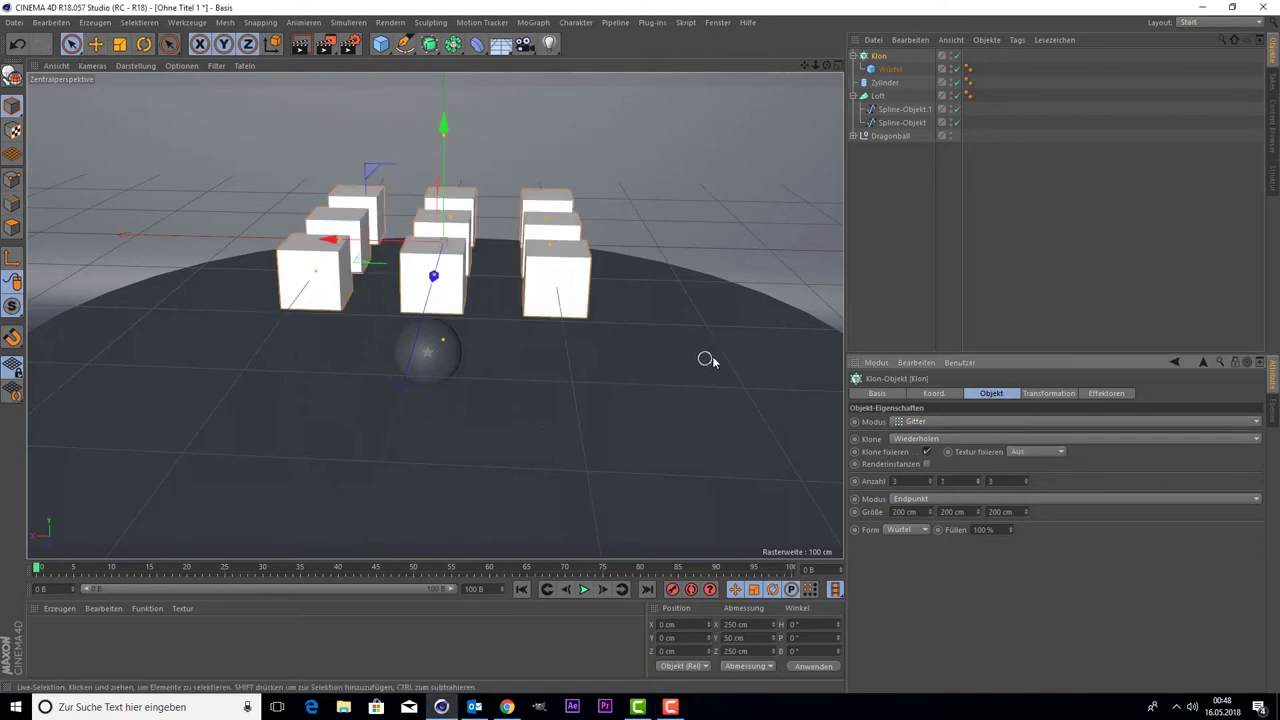
middle_click(600, 291)
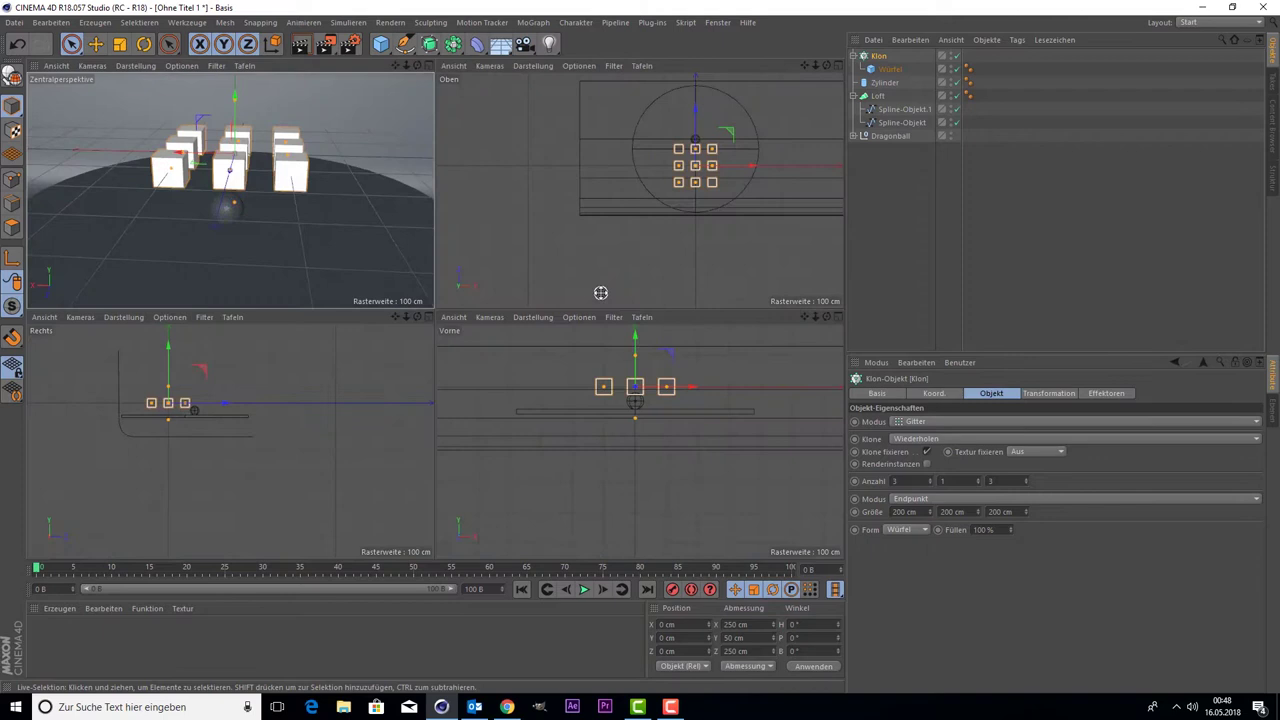
middle_click(642, 230)
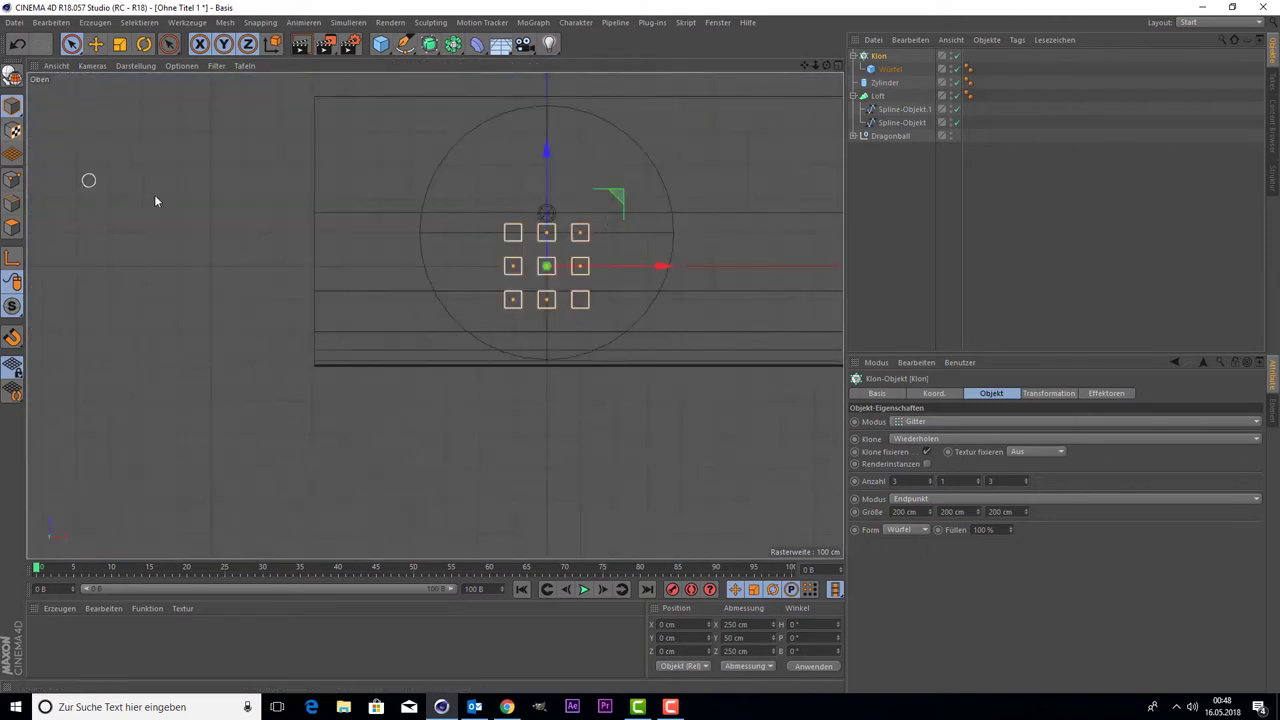
left_click_drag(546, 190, 544, 140)
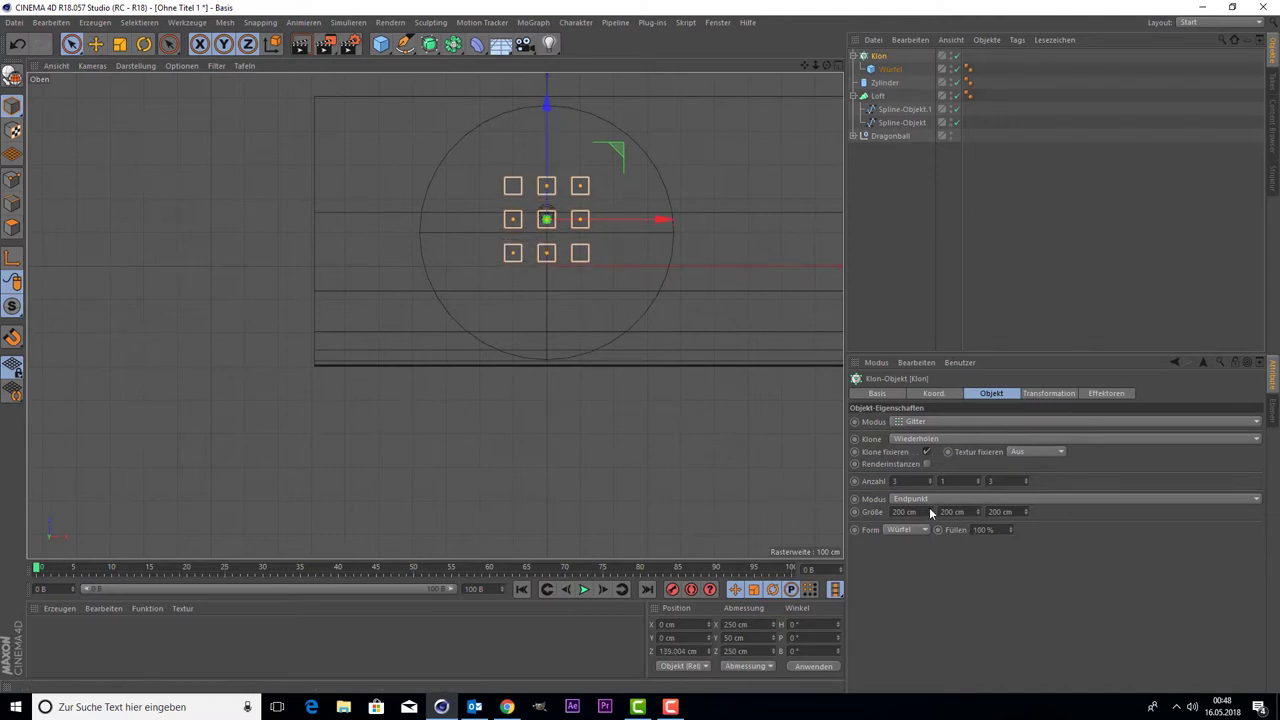
Step: Spread the clone grid to 752 cm wide and about 727 cm deep, nudging it along Z
mouse_move(930, 512)
left_mouse_down()
mouse_move(990, 512)
mouse_move(905, 512)
left_mouse_up()
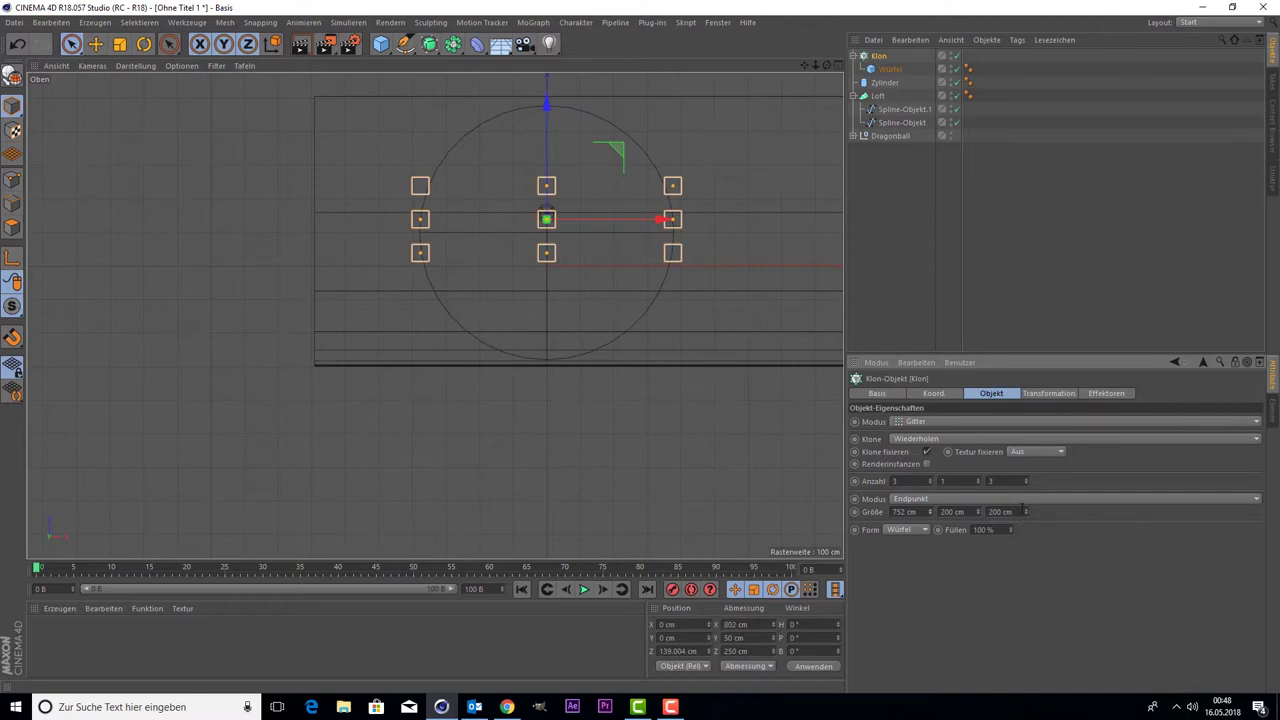
mouse_move(1026, 515)
left_mouse_down()
mouse_move(1080, 515)
mouse_move(990, 487)
left_mouse_up()
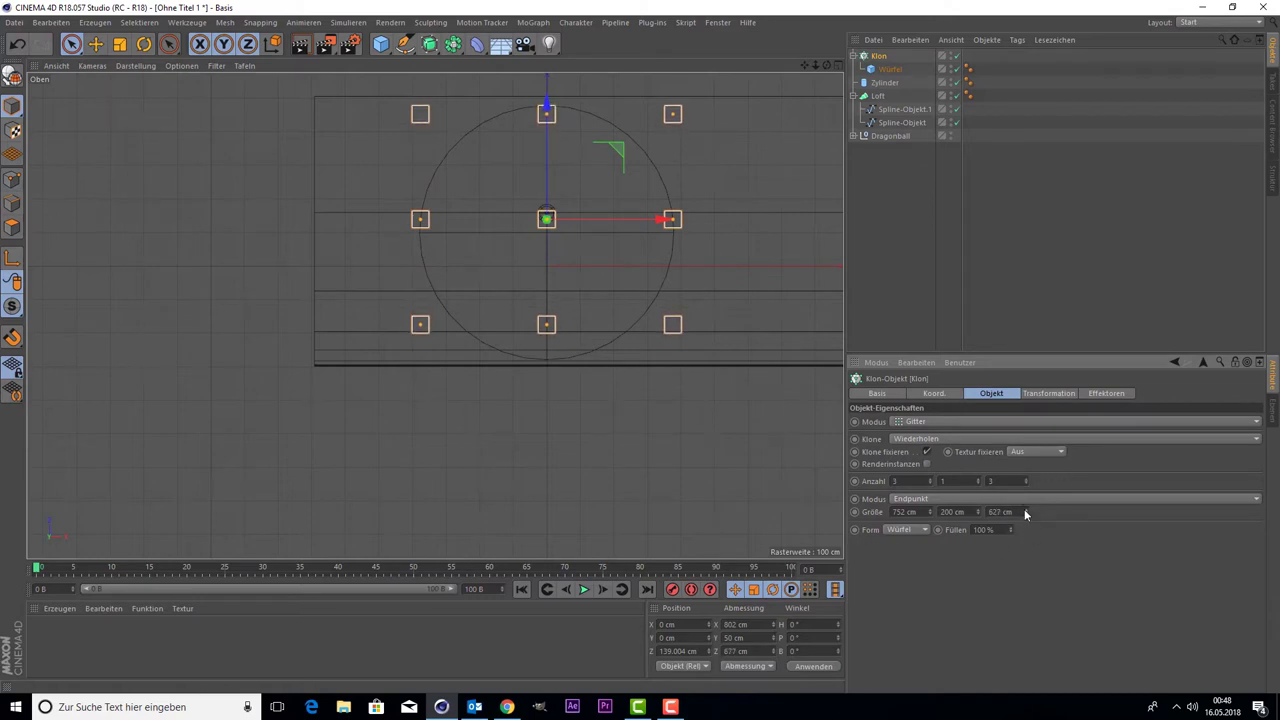
mouse_move(1025, 514)
left_mouse_down()
mouse_move(1070, 514)
mouse_move(1030, 514)
left_mouse_up()
left_click_drag(543, 152, 539, 168)
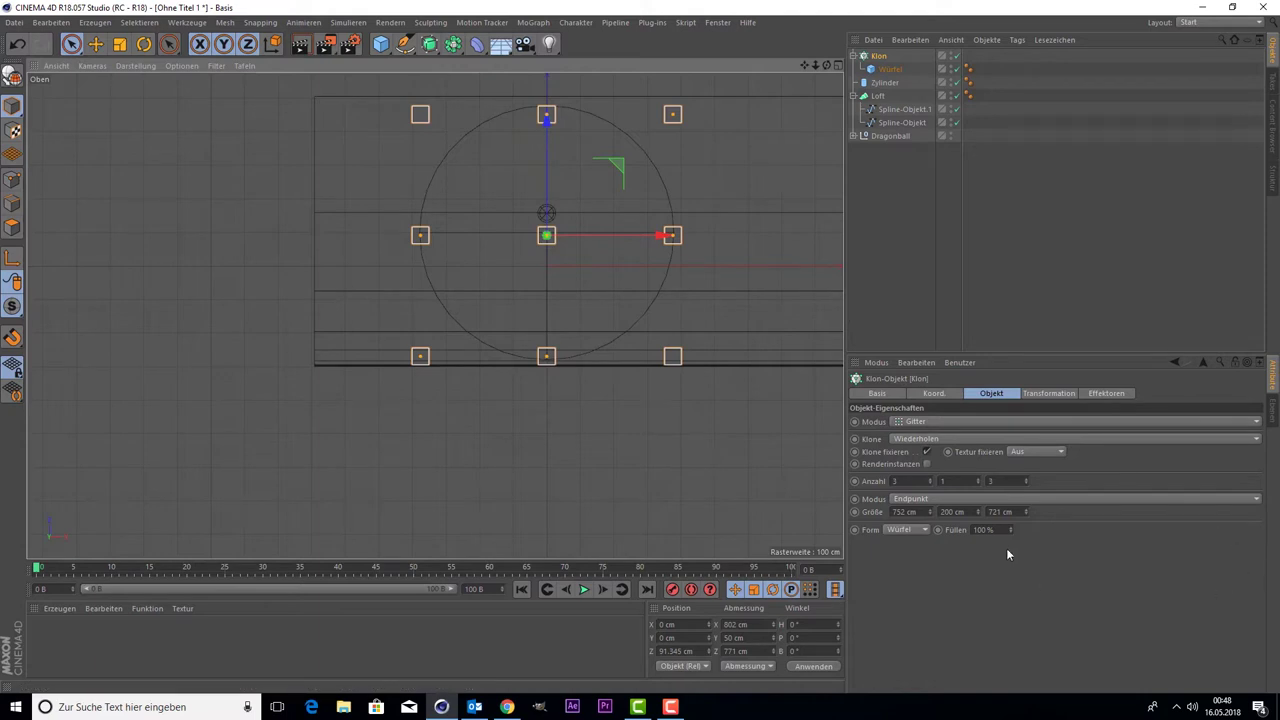
left_click_drag(1024, 512, 1024, 500)
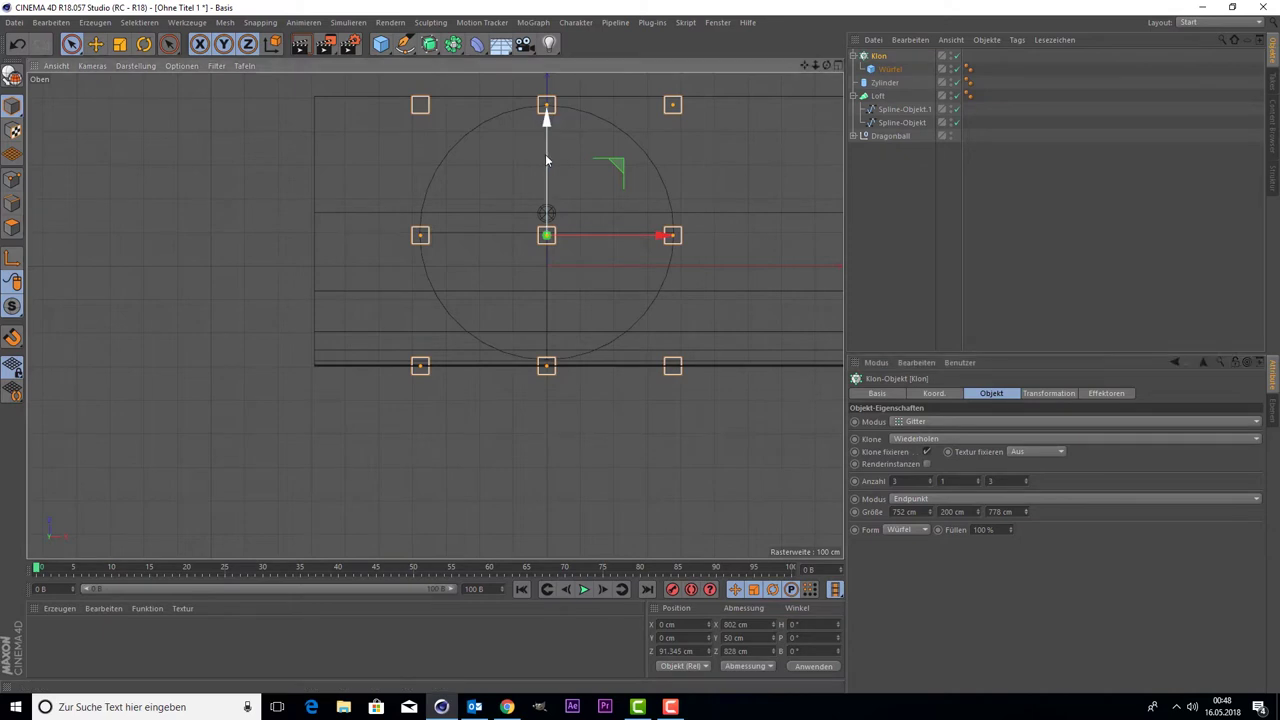
left_click_drag(546, 160, 546, 156)
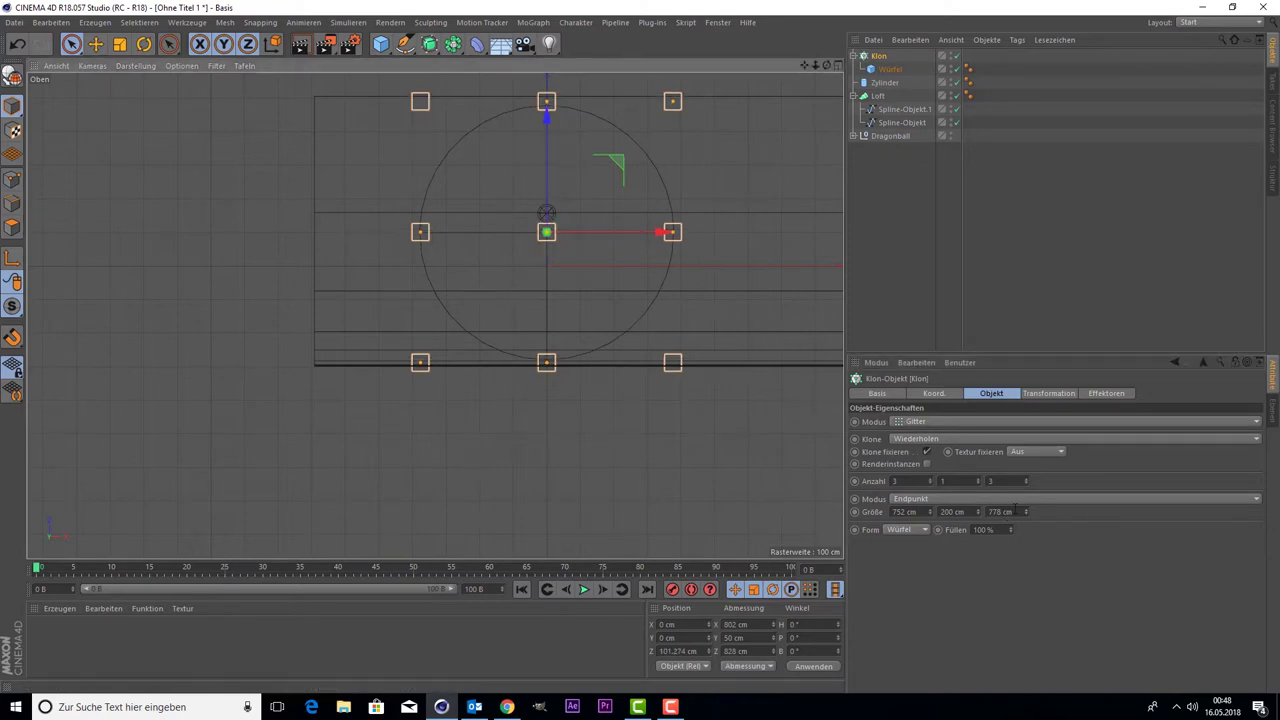
left_click_drag(1025, 514, 1025, 540)
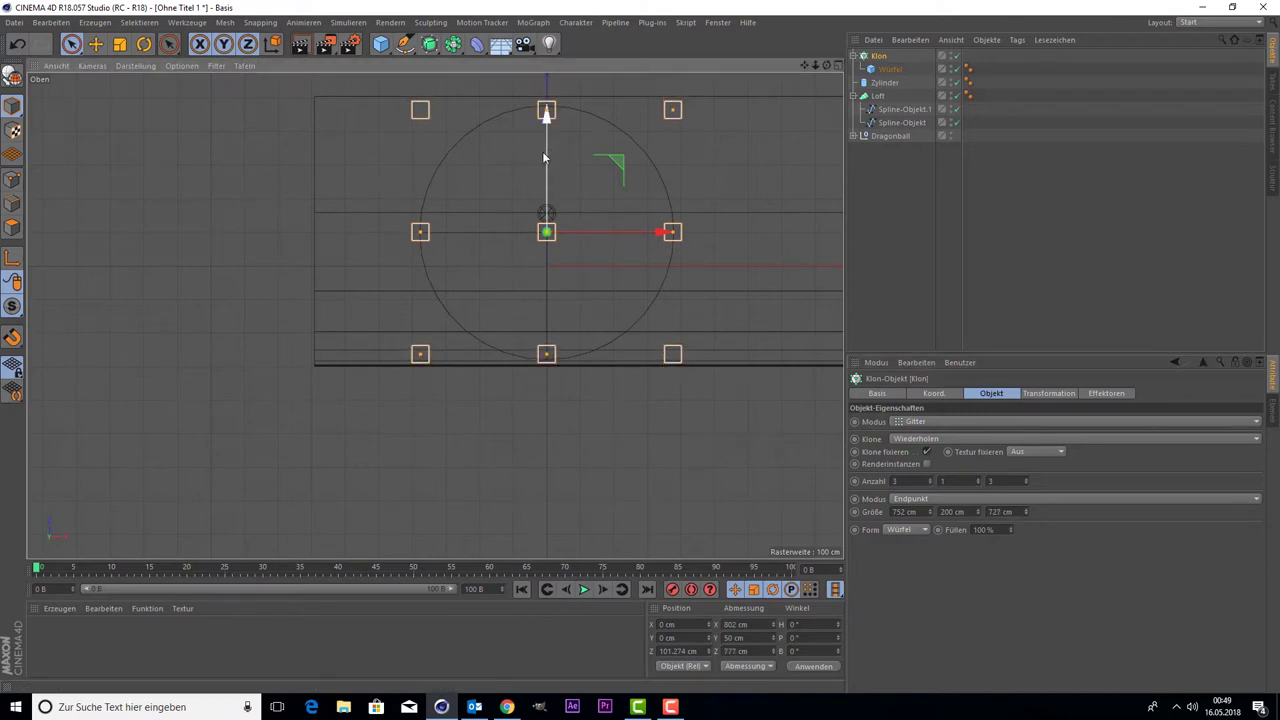
Step: Raise the Klon's clones per row, undoing an unwanted grid width change
key("ctrl+z")
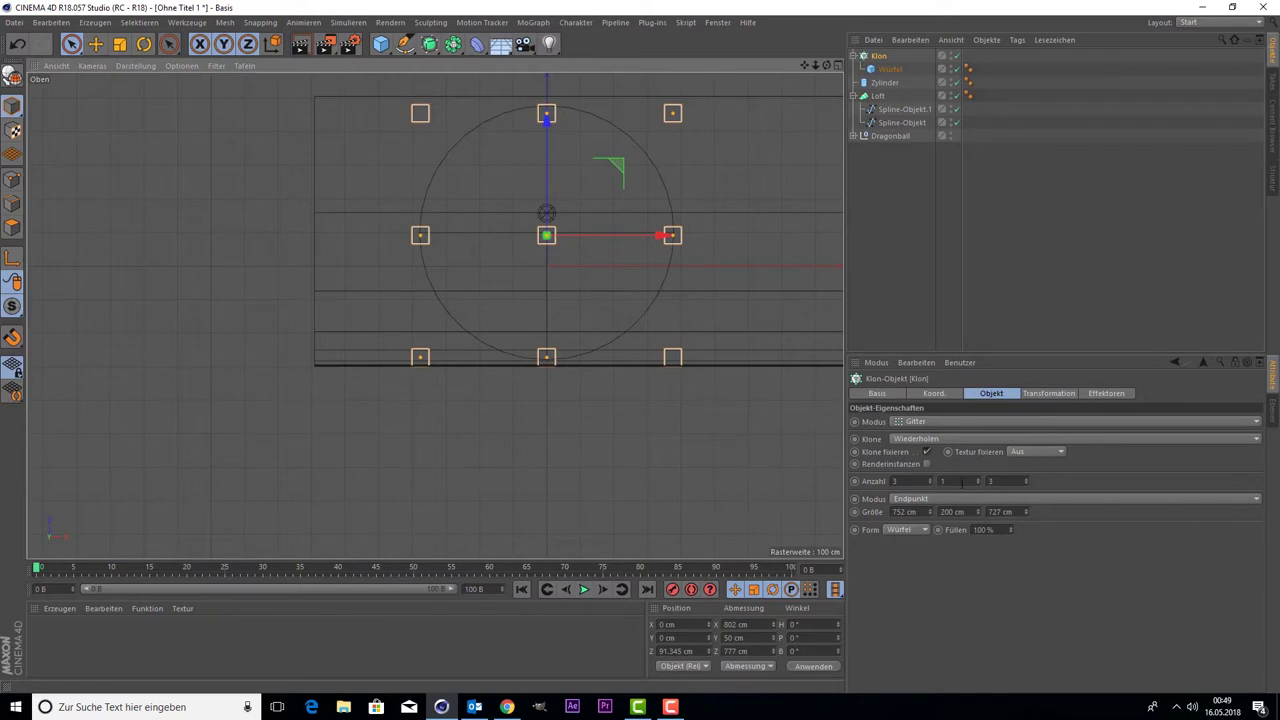
left_click_drag(930, 483, 543, 308)
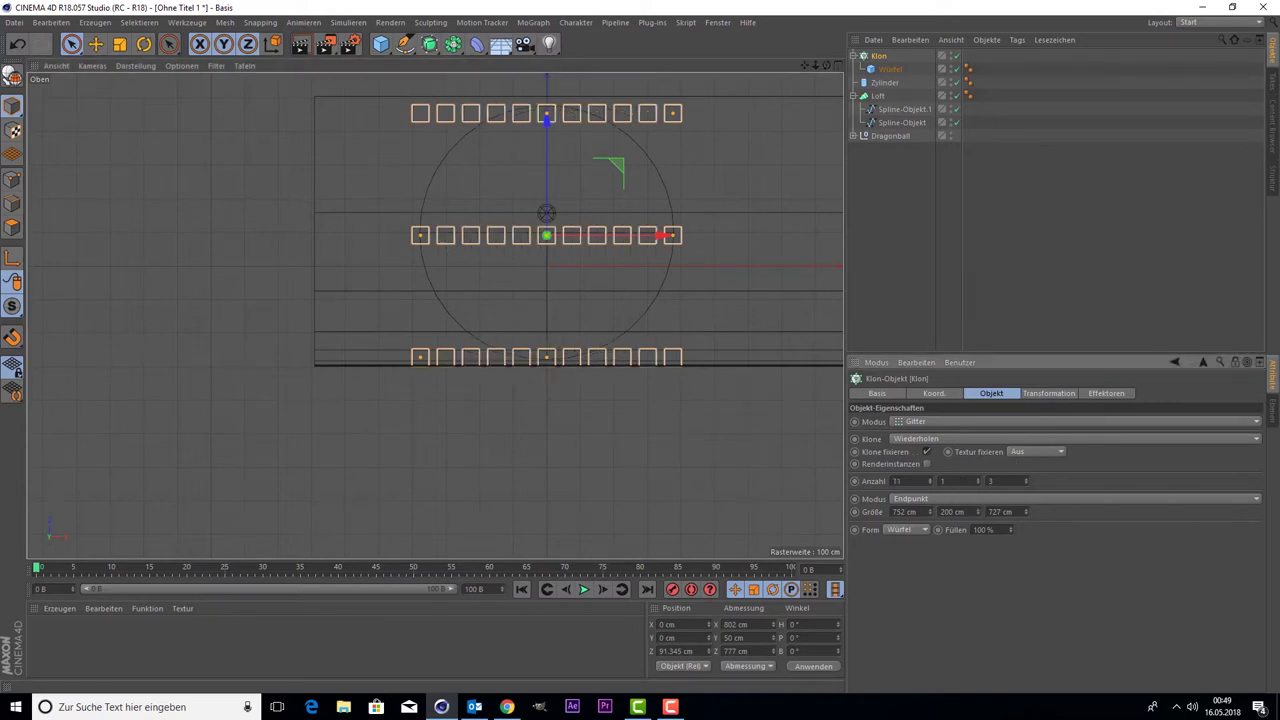
middle_click(520, 280)
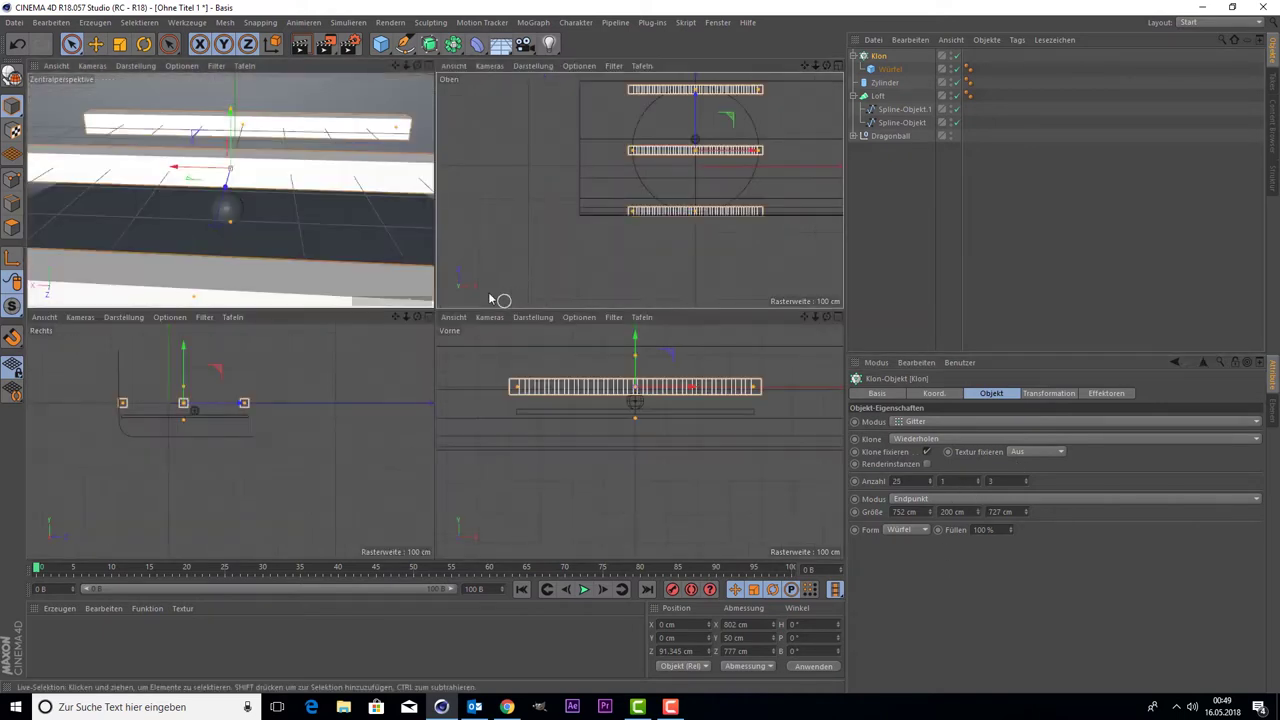
middle_click(363, 209)
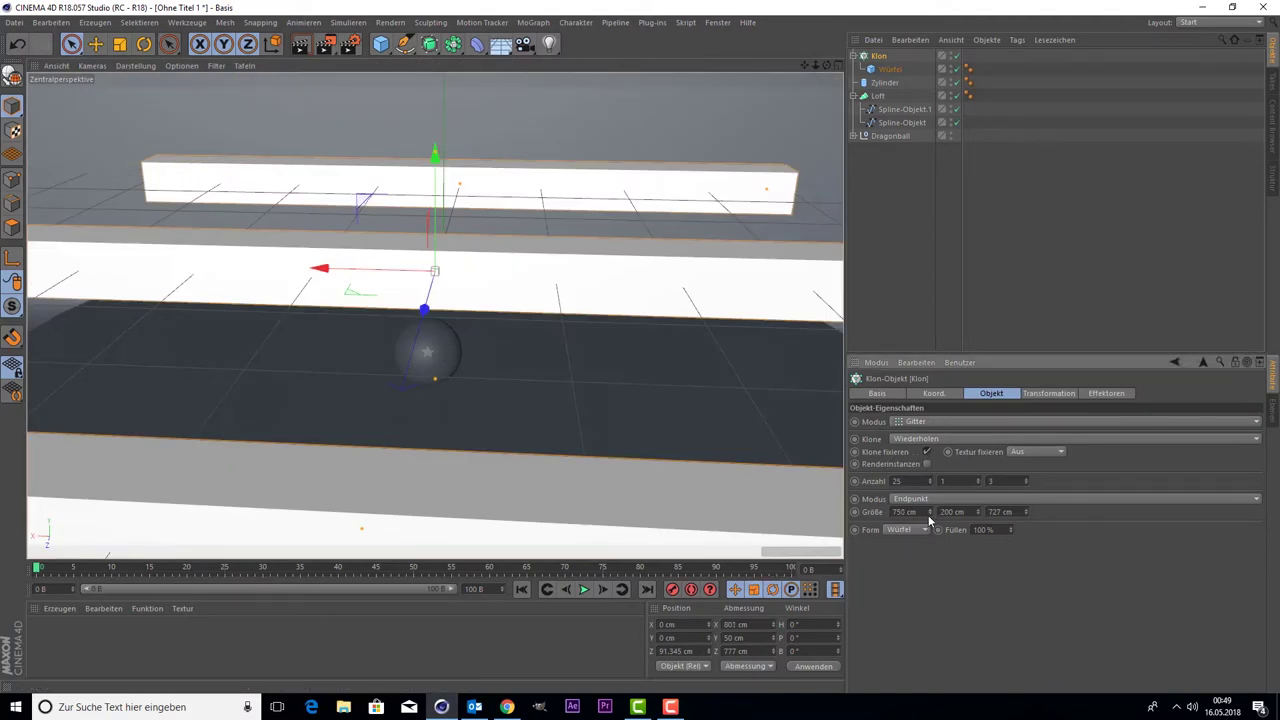
left_click_drag(928, 517, 928, 555)
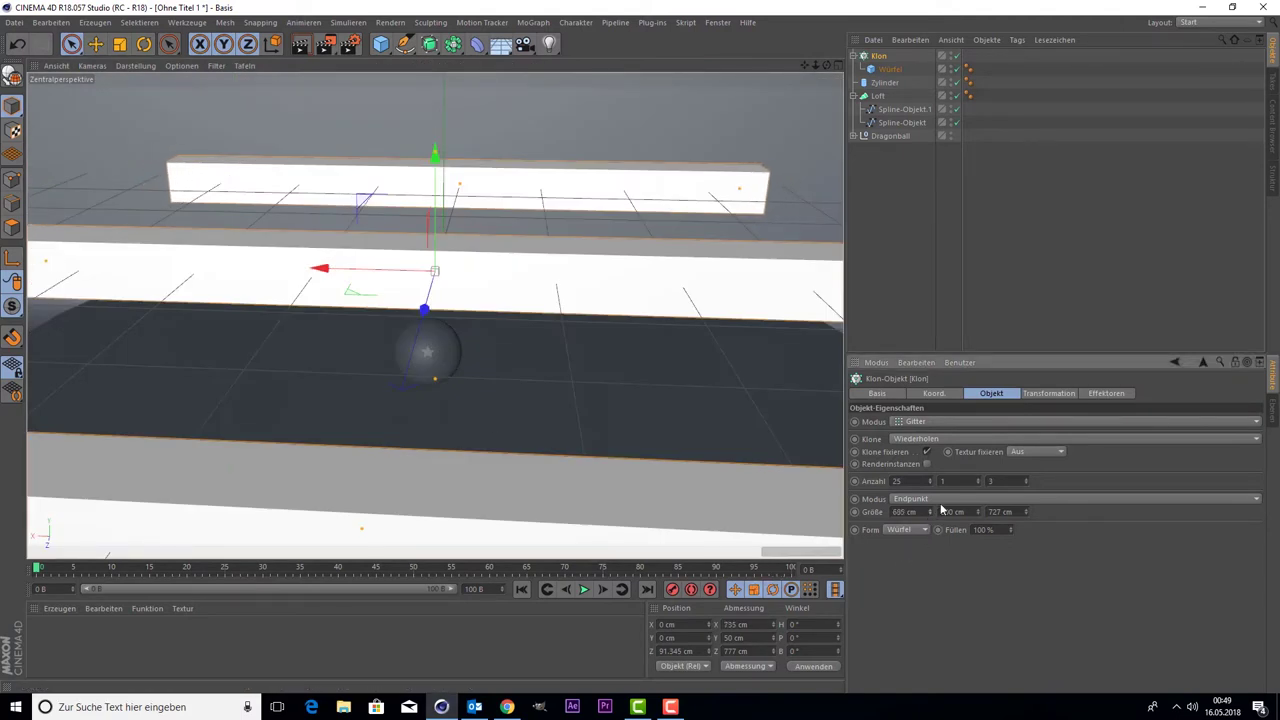
key("ctrl+z")
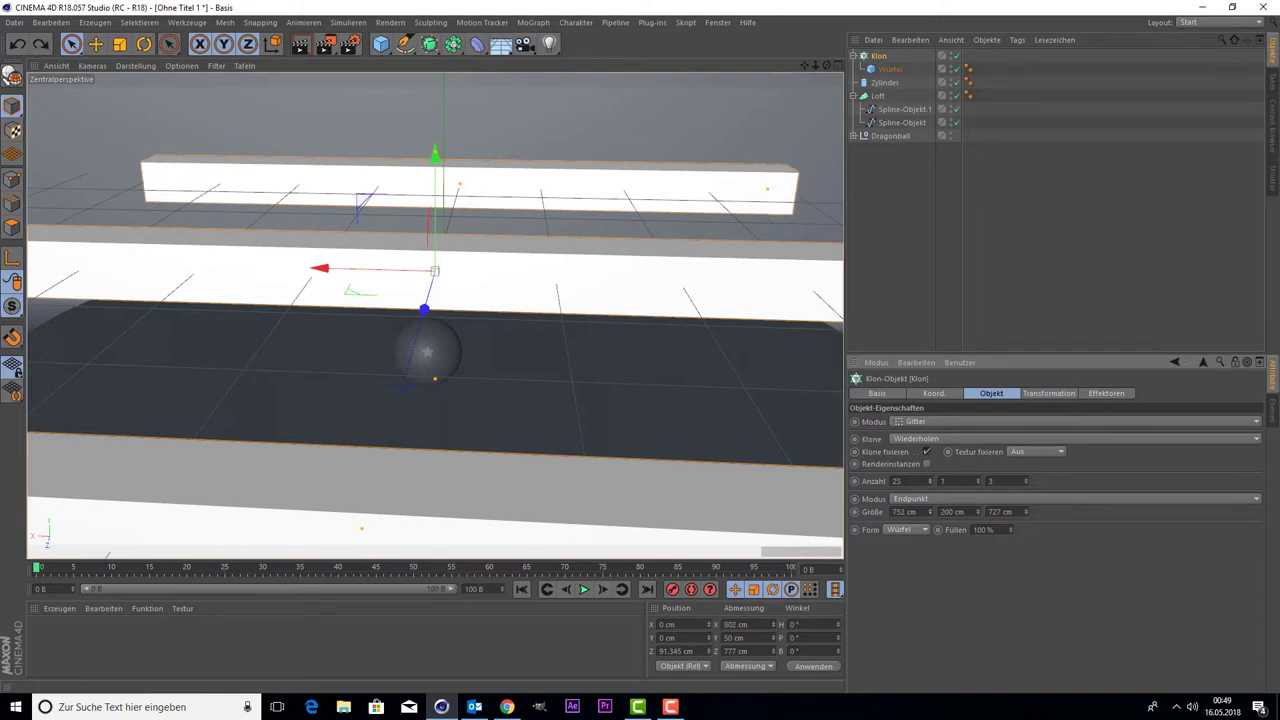
key("ctrl+z")
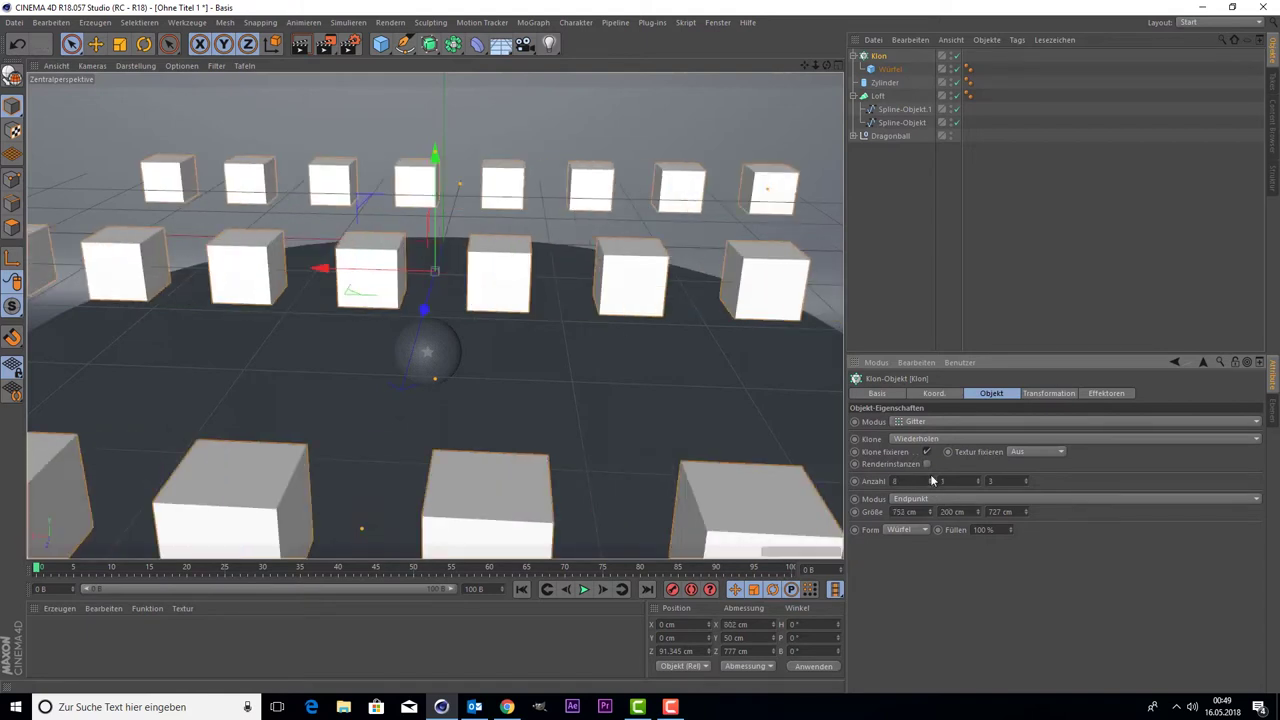
Step: Set the Klon count to 15 × 1 × 15 and lower the grid to about Y −94 cm
left_click_drag(932, 481, 932, 470)
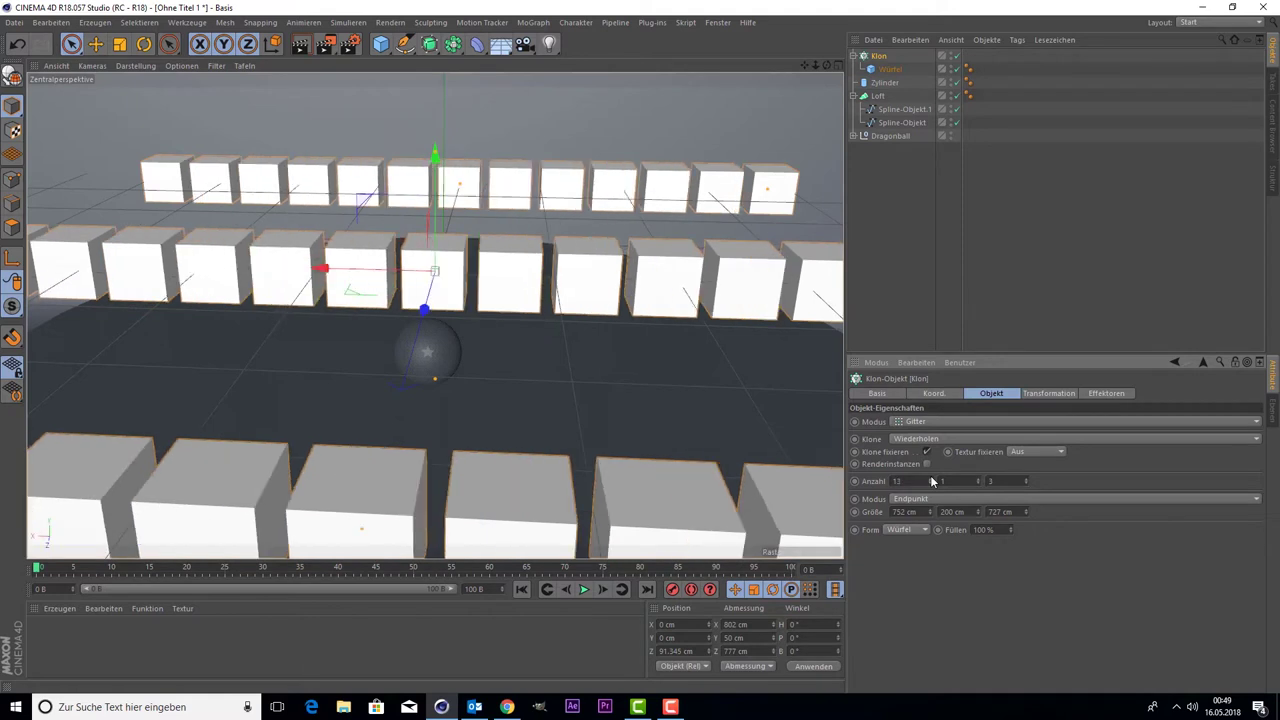
left_click(932, 480)
left_click(932, 481)
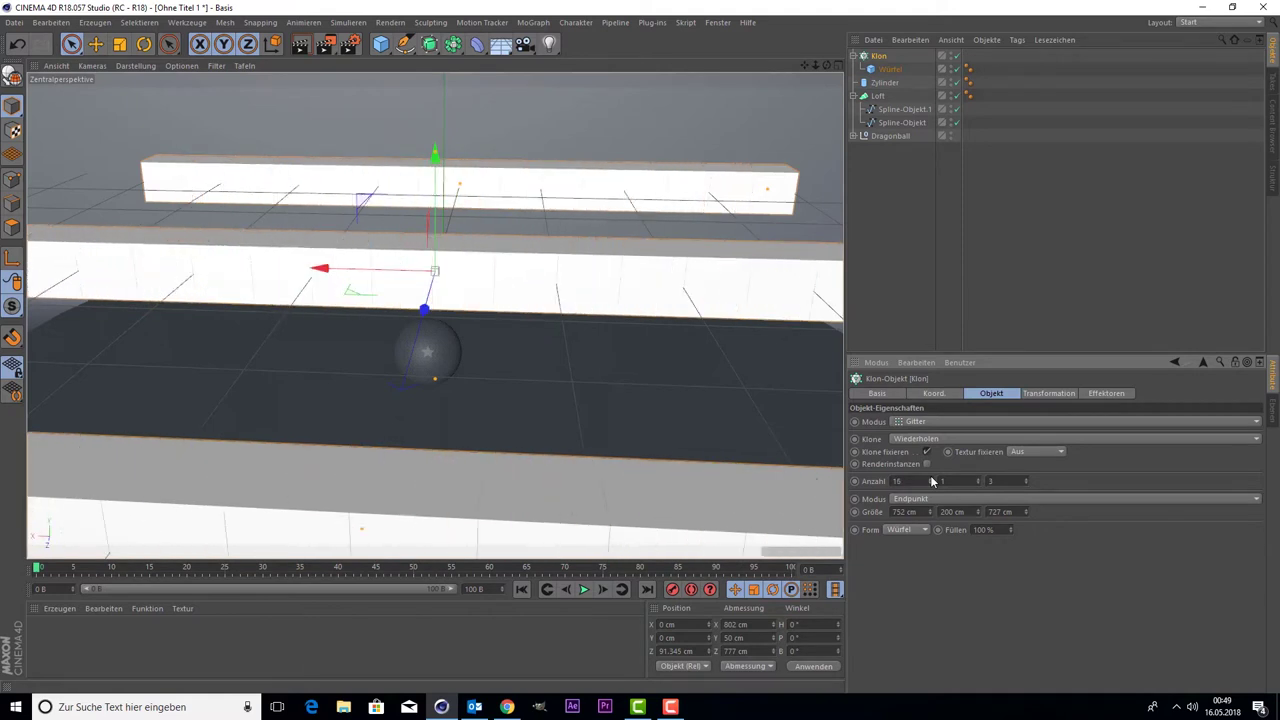
left_click(932, 485)
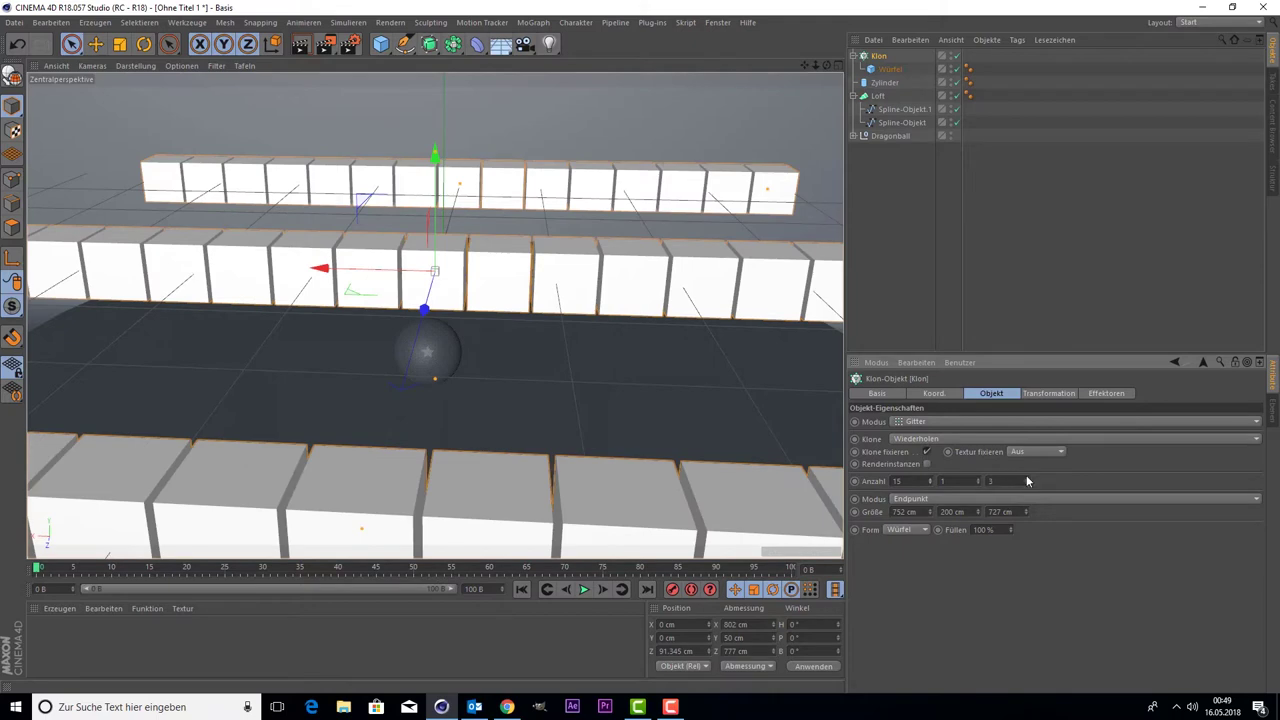
mouse_move(1026, 477)
left_mouse_down()
mouse_move(1026, 445)
mouse_move(1026, 476)
left_mouse_up()
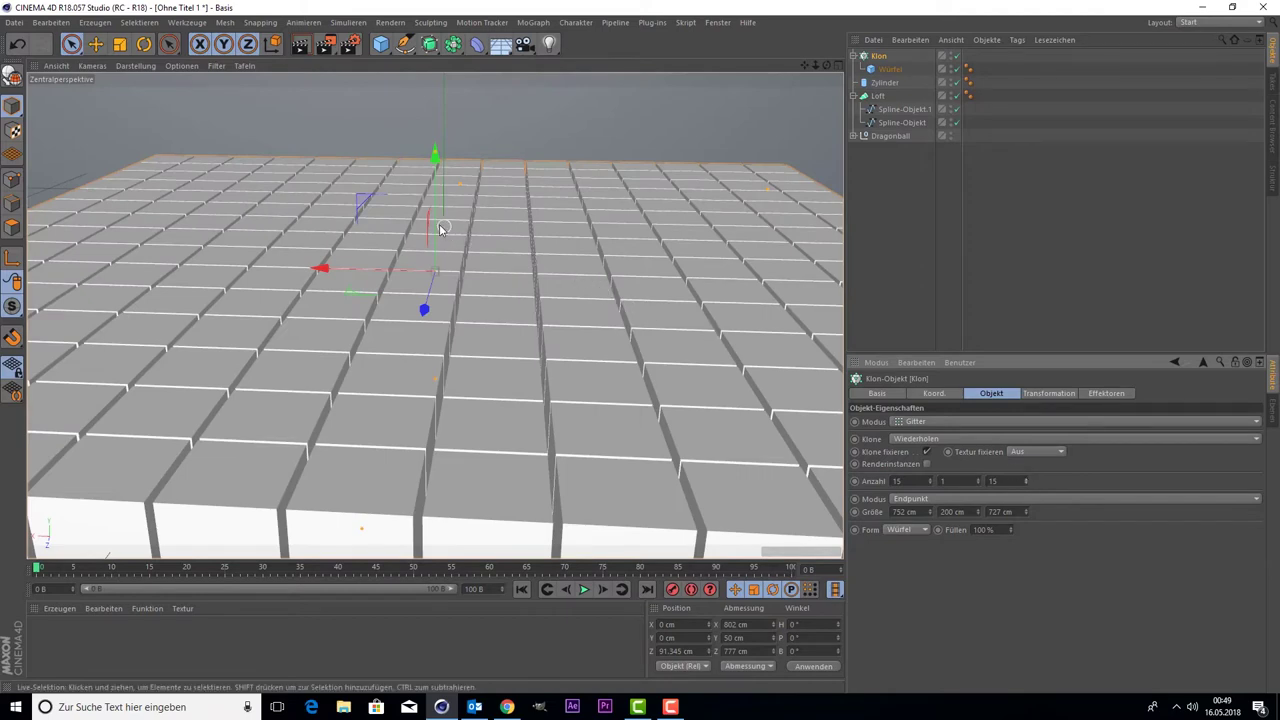
mouse_move(429, 222)
left_mouse_down()
mouse_move(428, 357)
mouse_move(428, 331)
left_mouse_up()
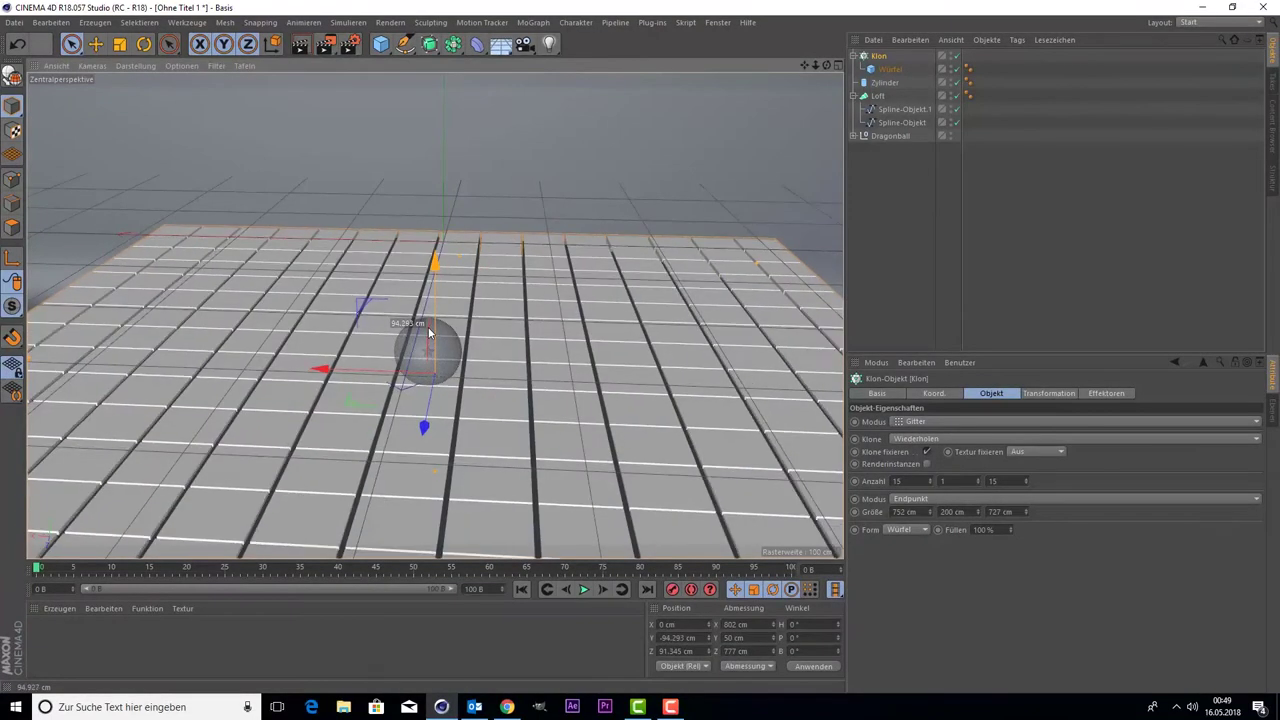
Step: Add a Boole object and place the Klon grid and the Zylinder inside it
left_click(428, 43)
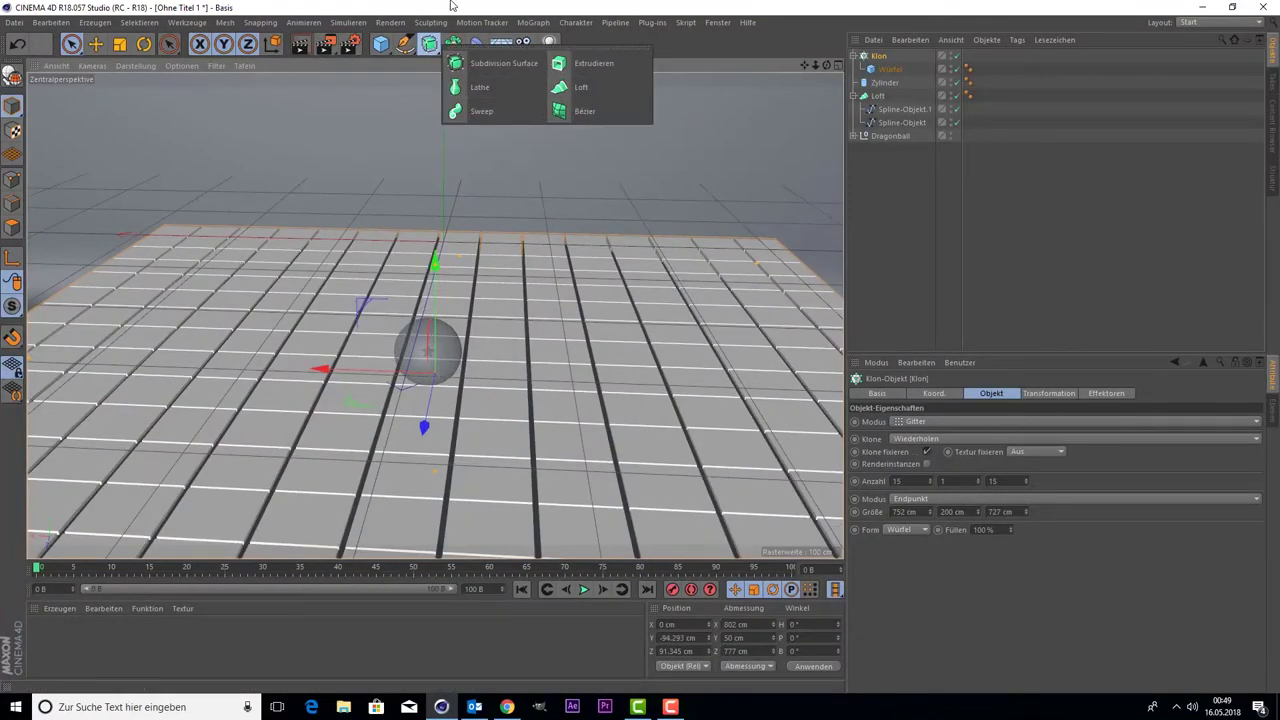
left_click(453, 43)
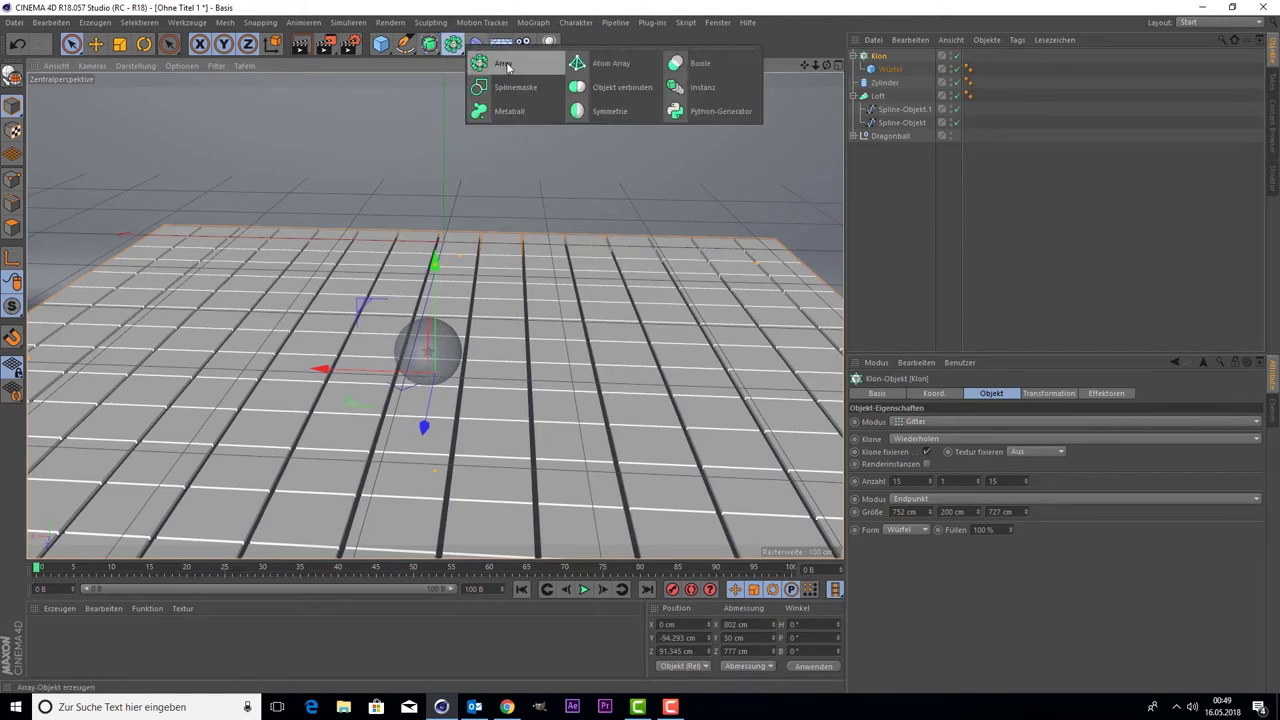
left_click(700, 63)
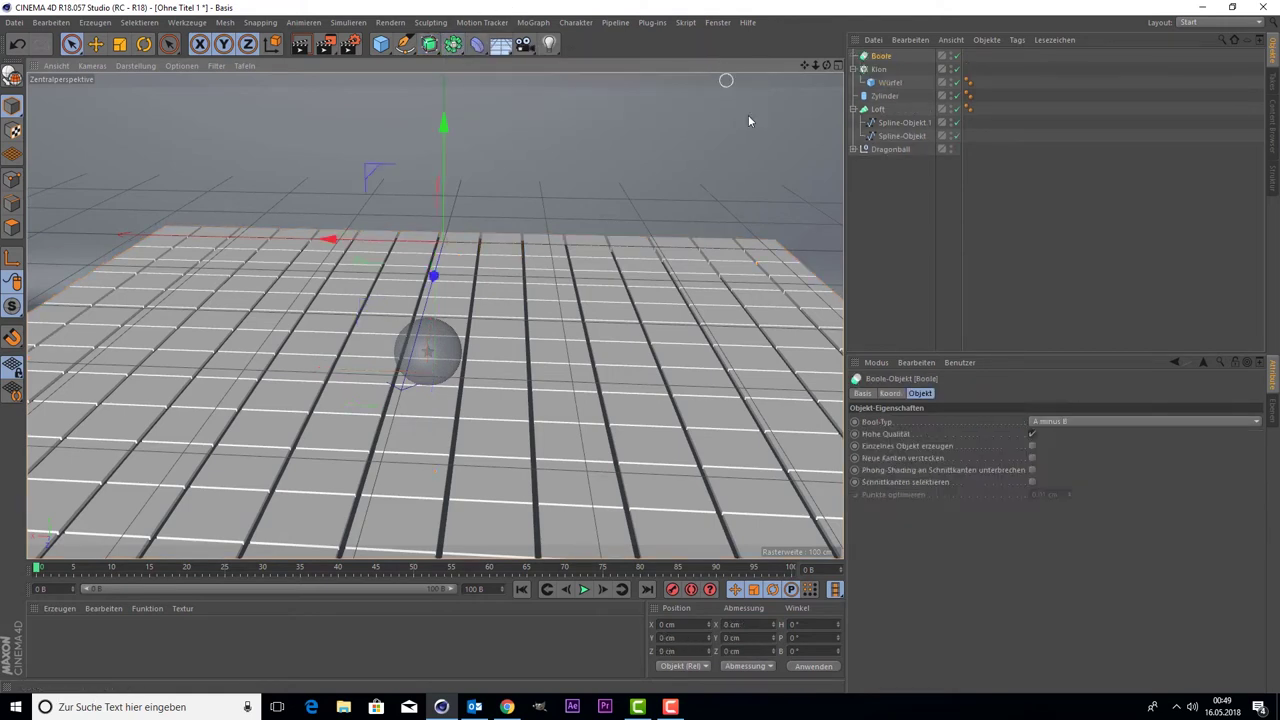
left_click(877, 70)
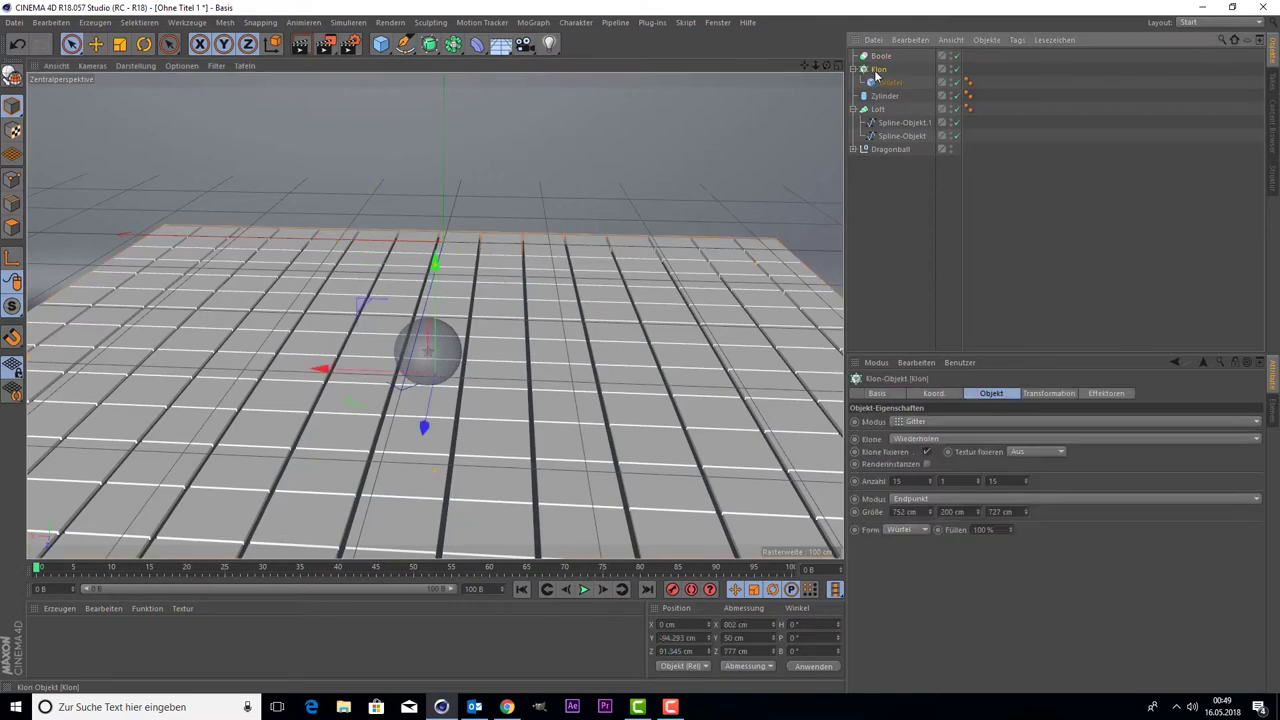
left_click_drag(878, 67, 885, 63)
left_click(880, 96)
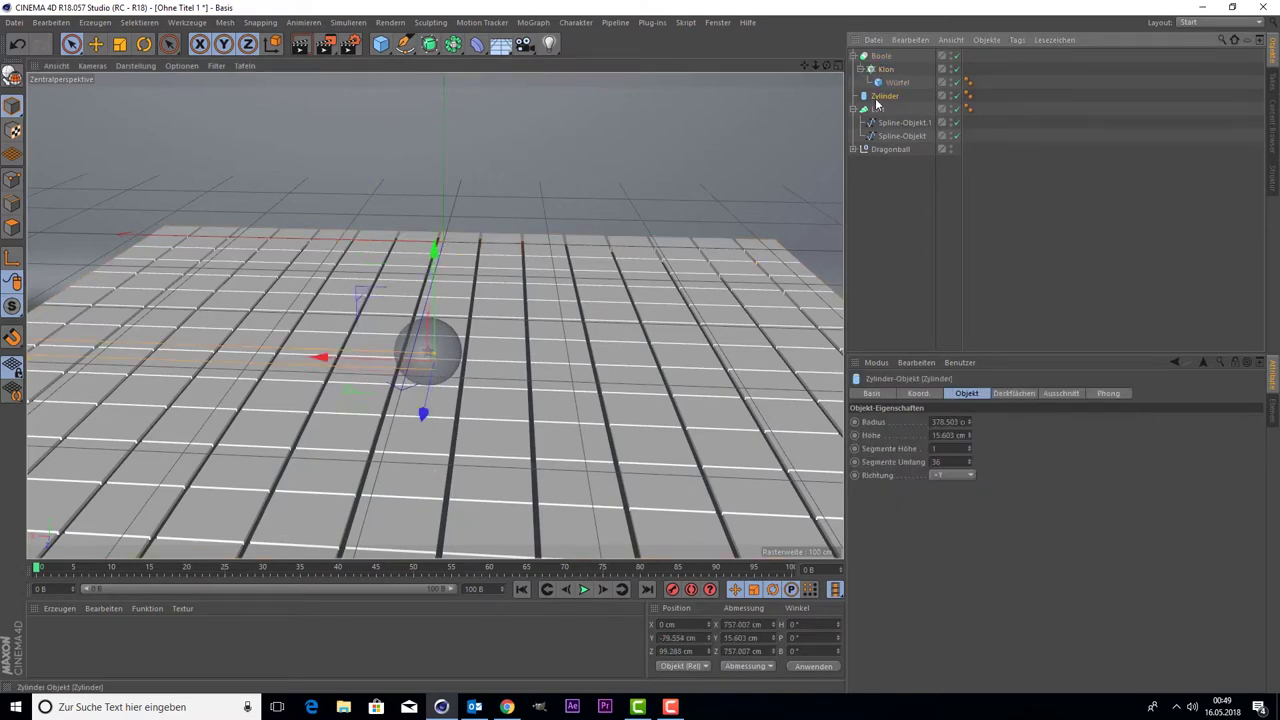
left_click_drag(877, 101, 881, 66)
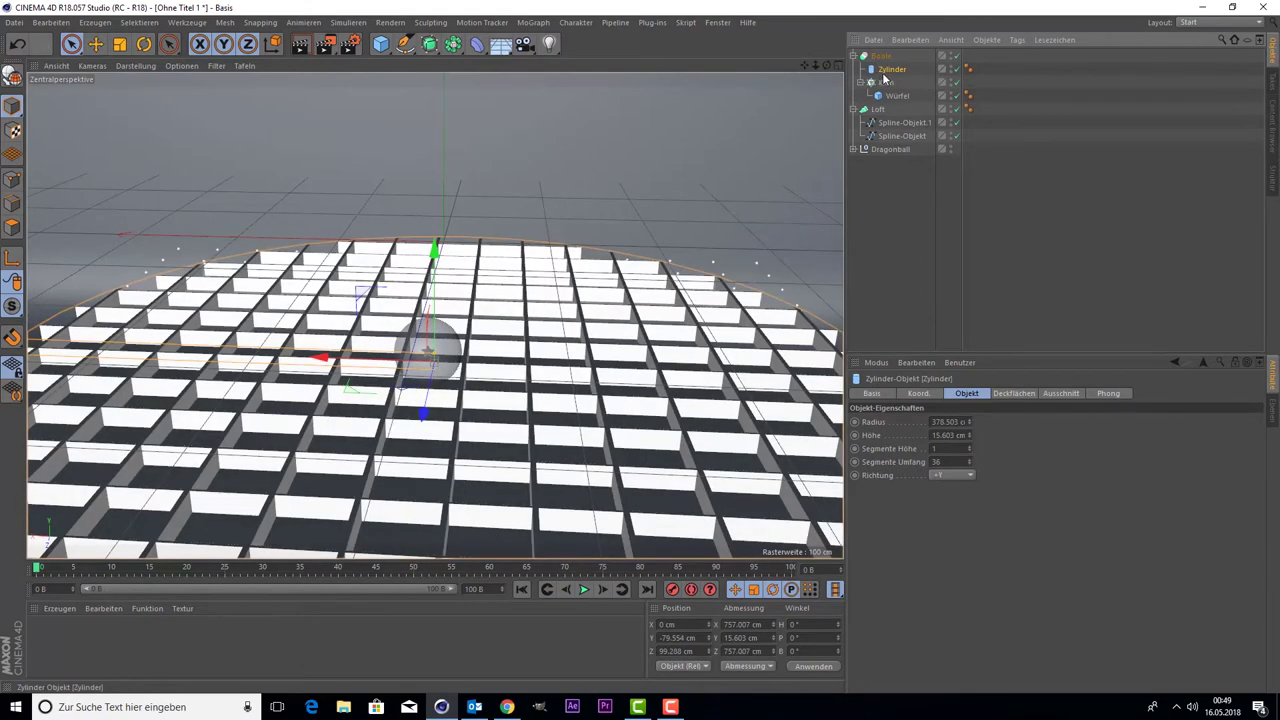
Step: Set the Bool-Typ to A geschnitten B and zoom out to view the round tiled disc
left_click(881, 56)
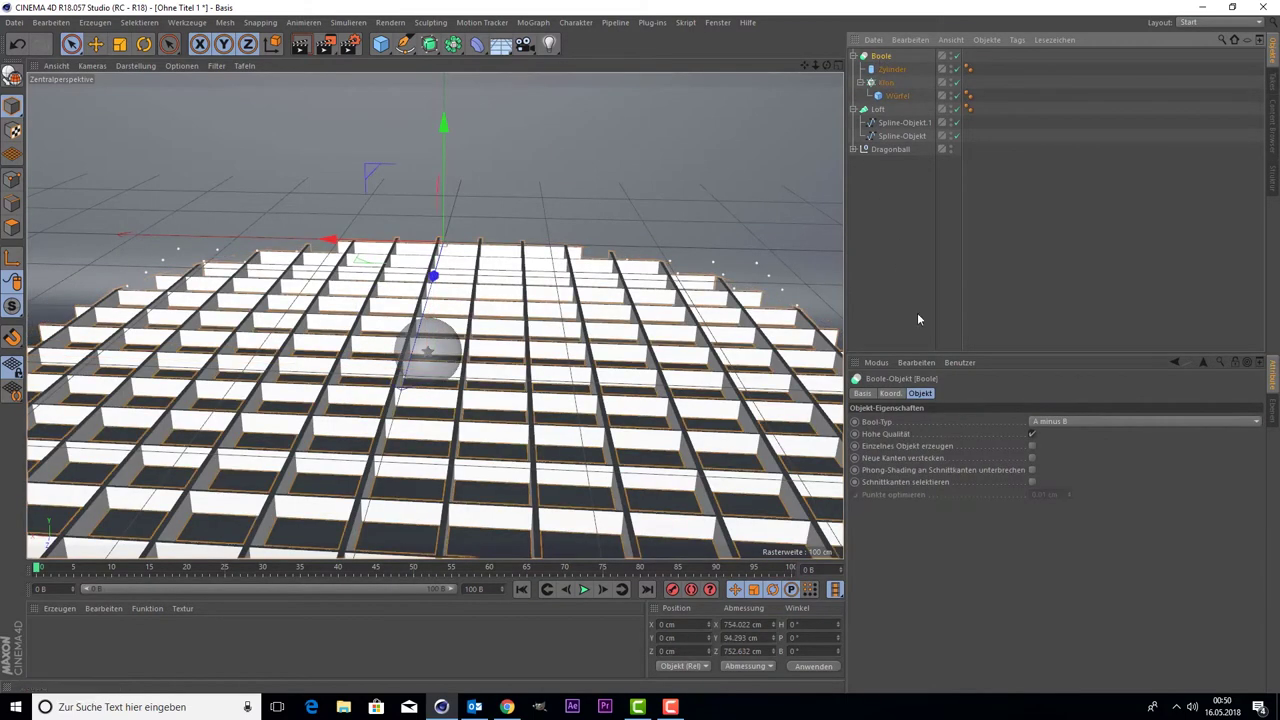
left_click(1076, 421)
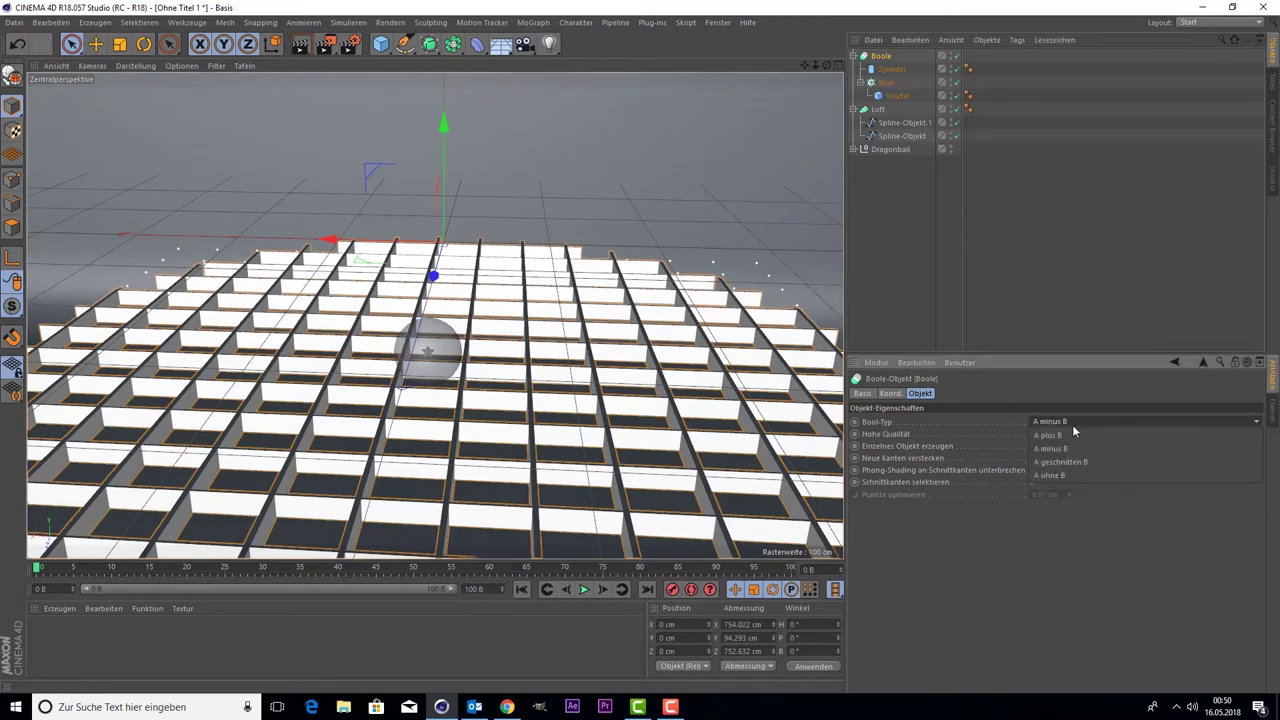
left_click(938, 422)
left_click(1067, 423)
left_click(1074, 464)
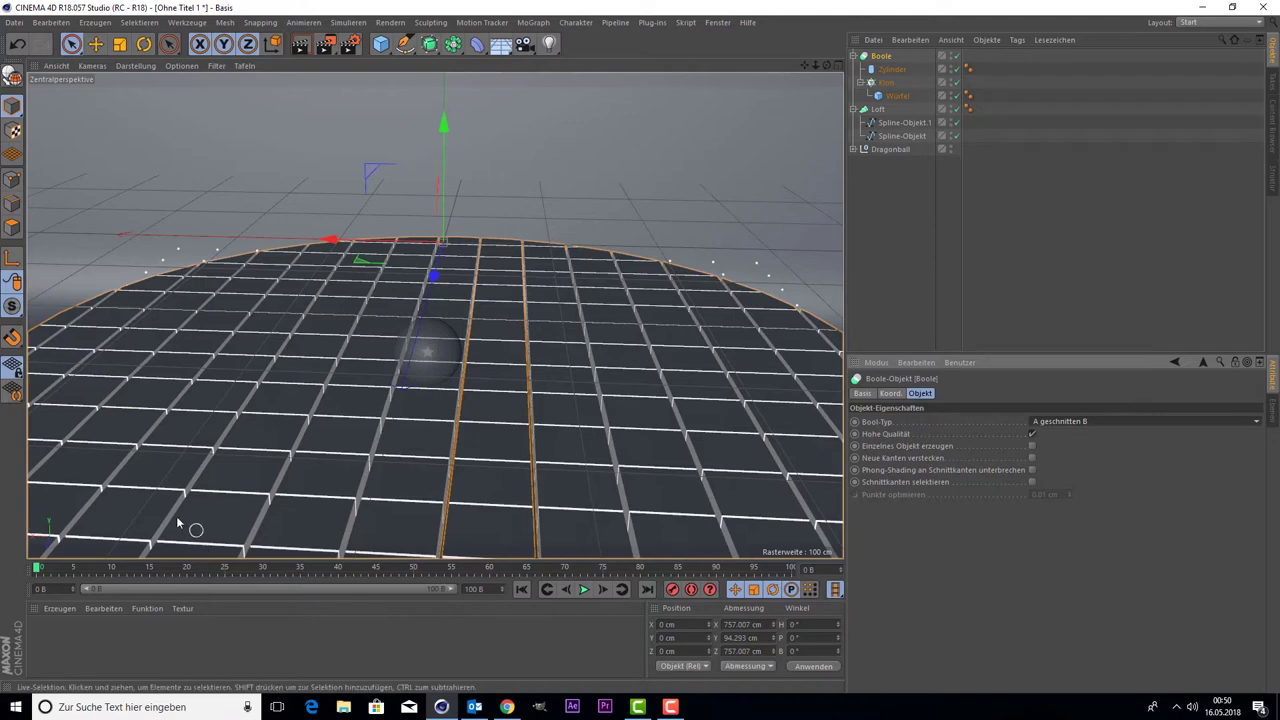
left_click(797, 243)
left_click_drag(797, 243, 671, 288, "alt")
scroll(671, 288, "up", 2)
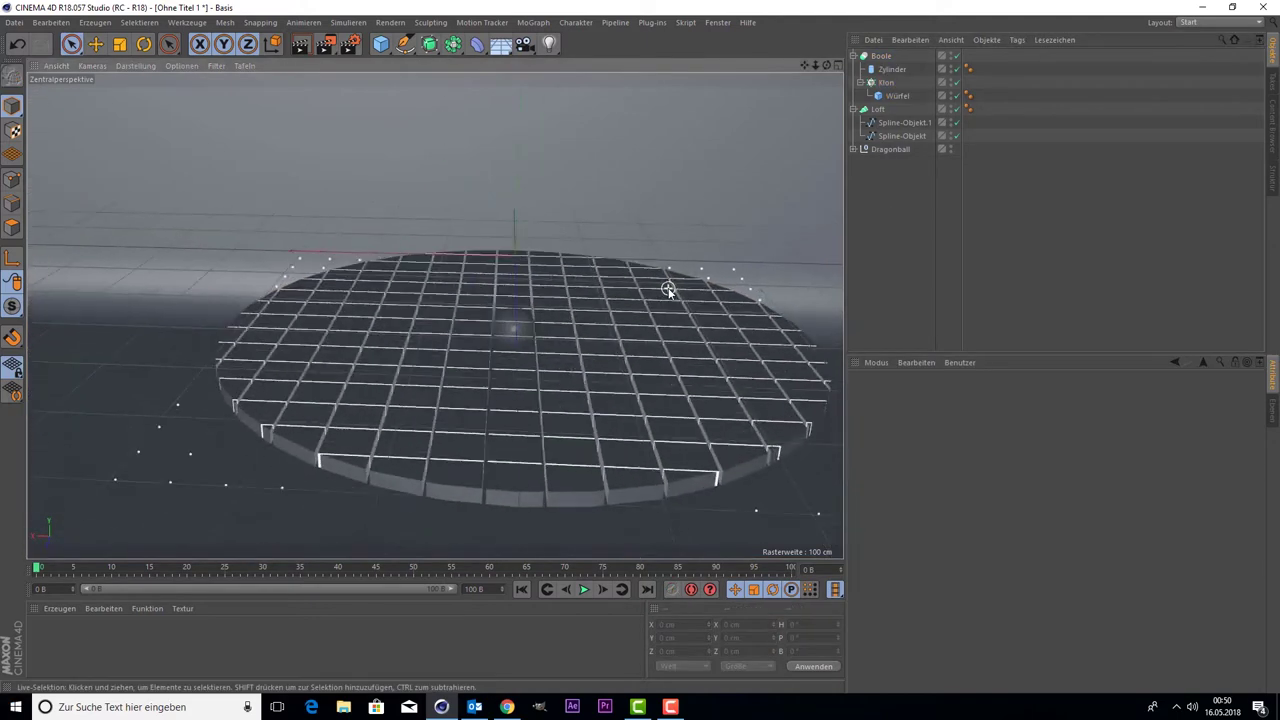
scroll(671, 288, "up", 1)
scroll(670, 289, "up", 1)
scroll(668, 291, "up", 1)
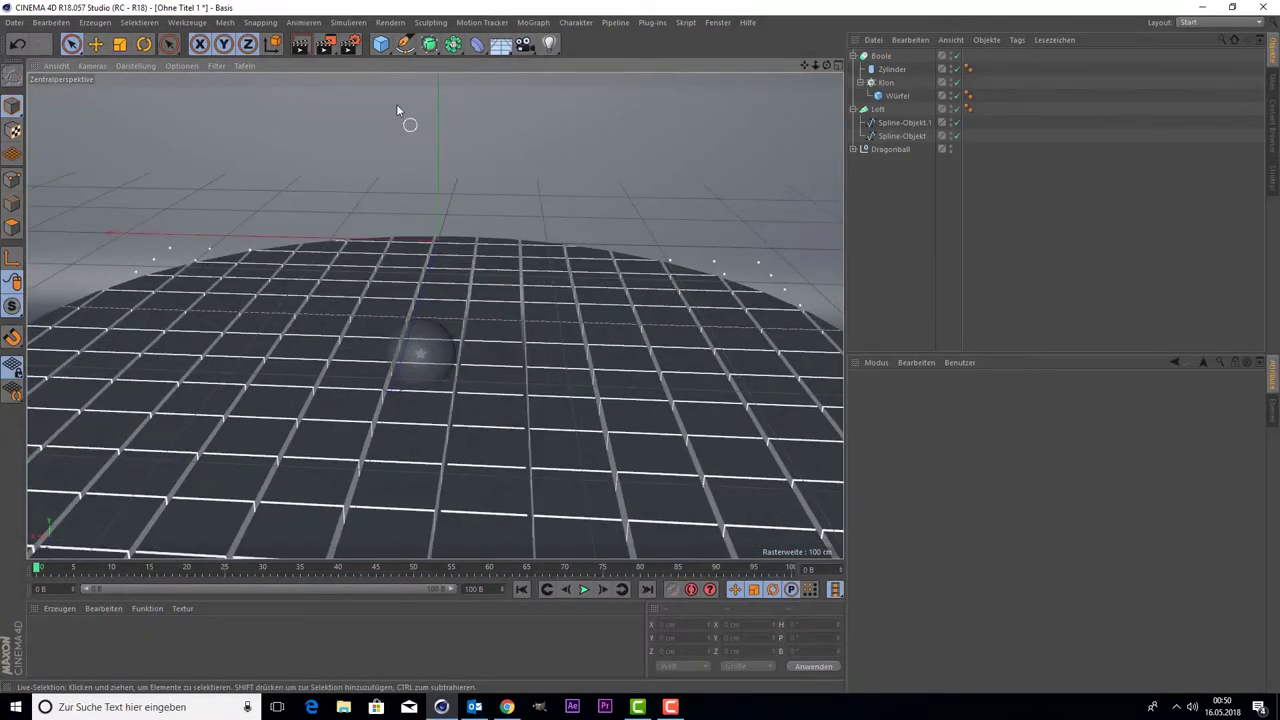
left_click(389, 50)
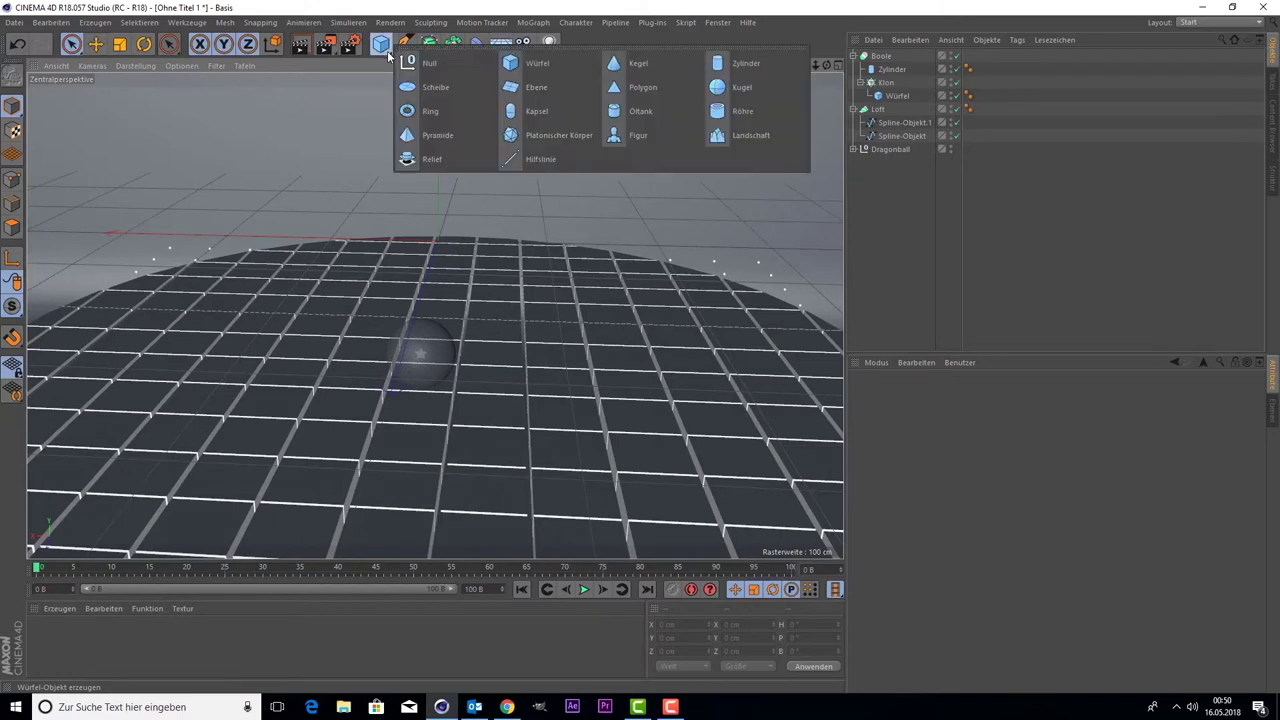
Step: Add a Ring with a thin 10.596 cm tube and move it along Z over the disc
left_click(452, 121)
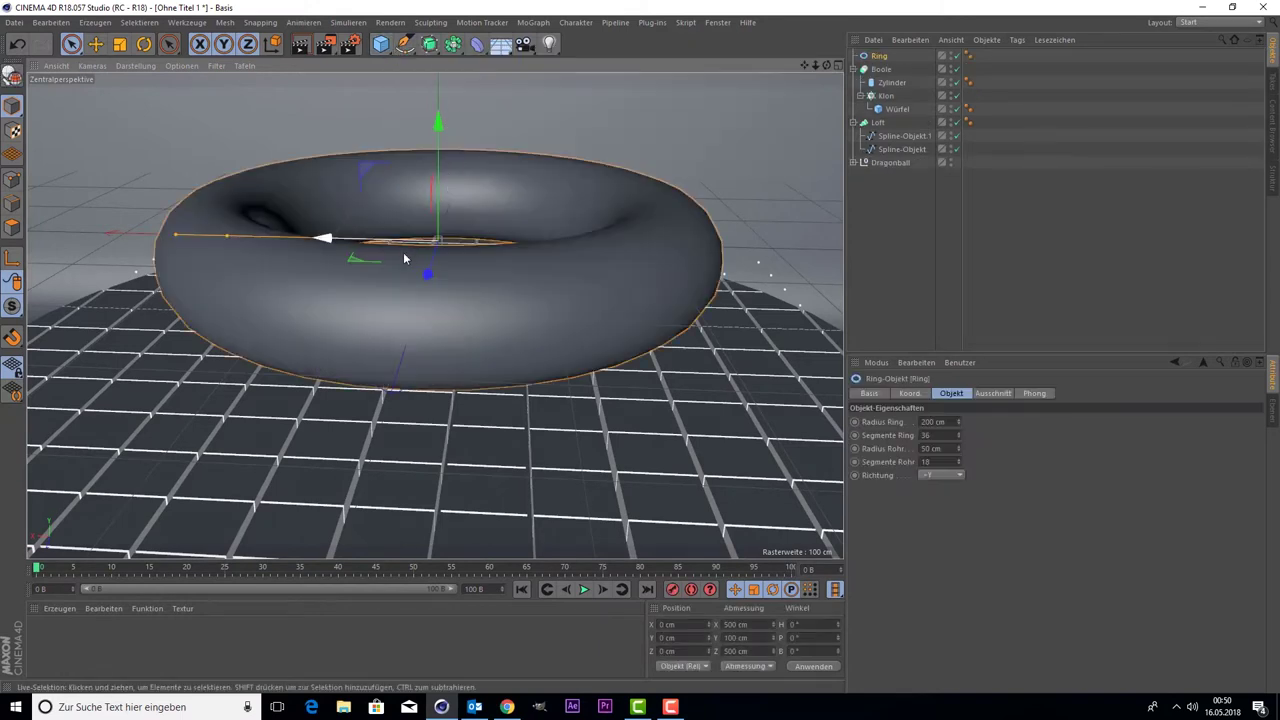
left_click_drag(173, 240, 222, 233)
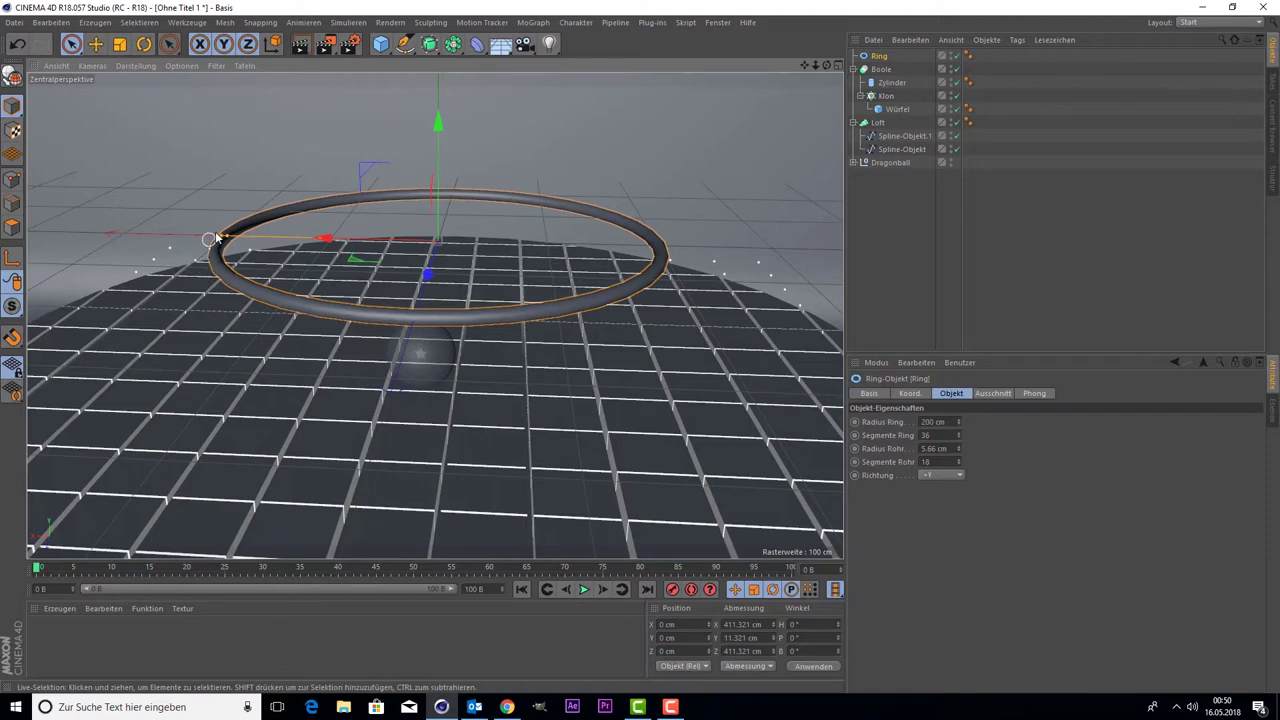
middle_click(415, 121)
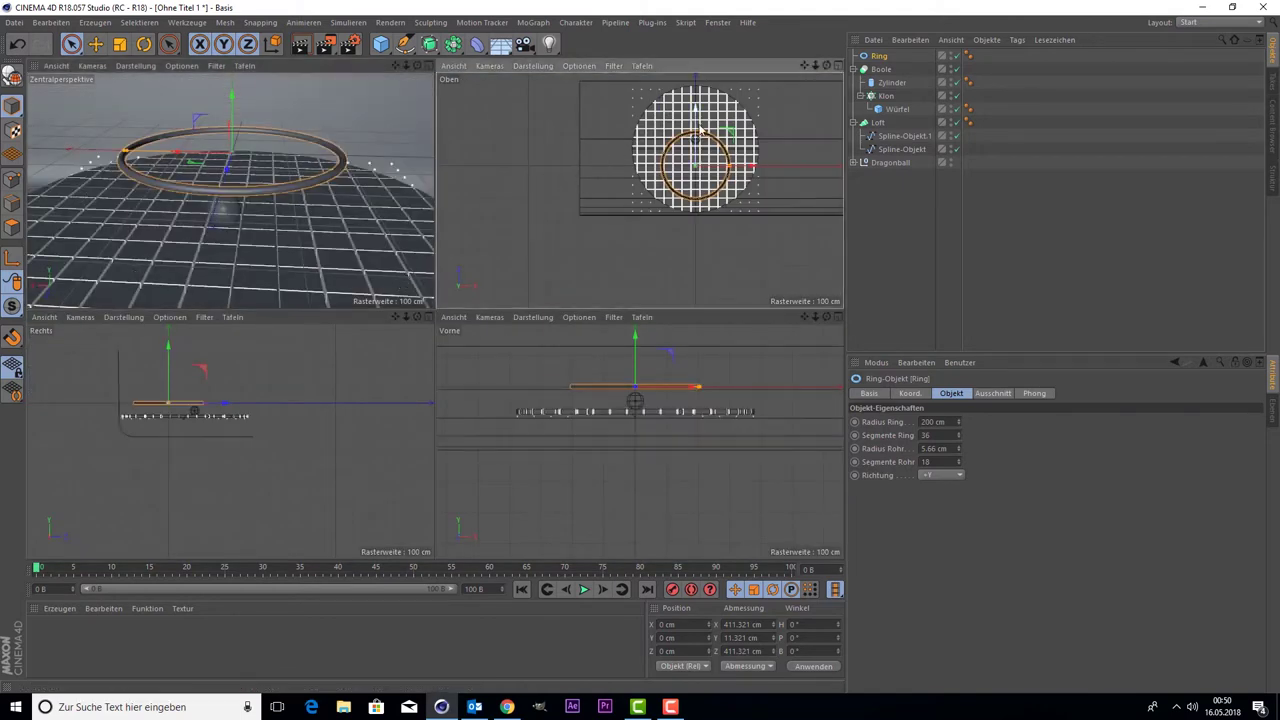
middle_click(614, 157)
left_click_drag(547, 190, 547, 152)
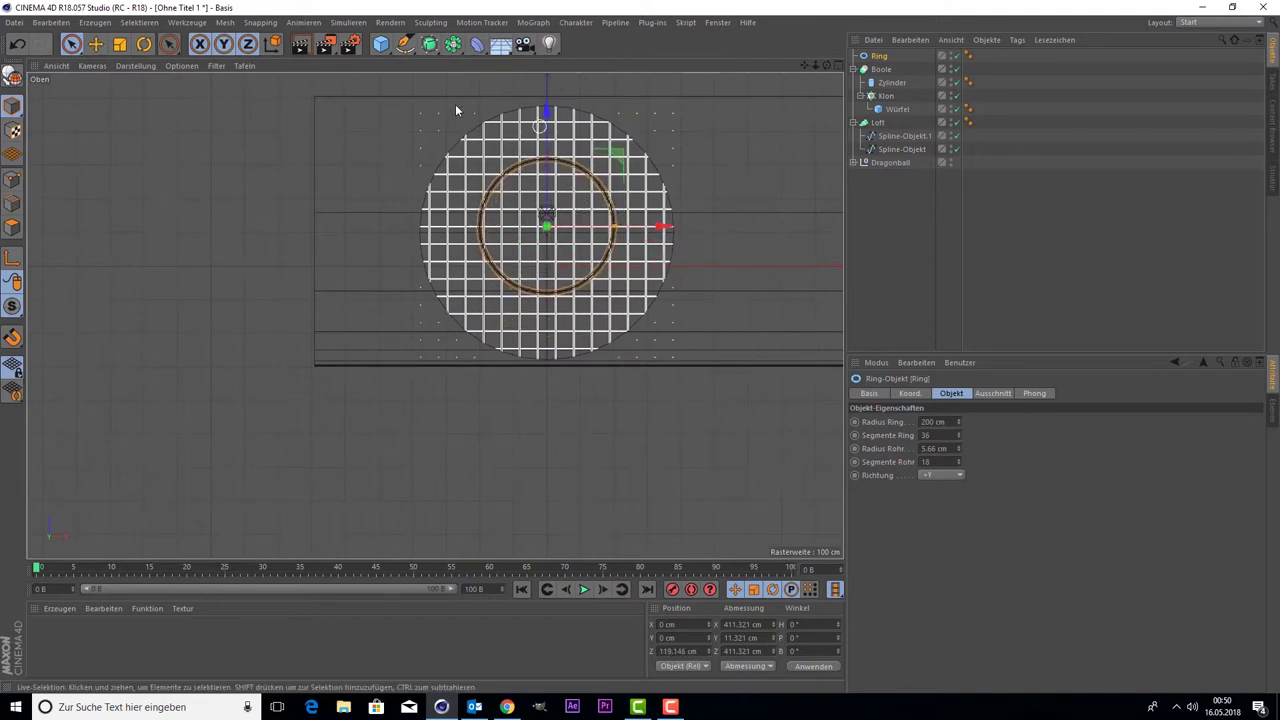
Step: Scale the ring to about 769 cm across and centre it on the disc
left_click(119, 44)
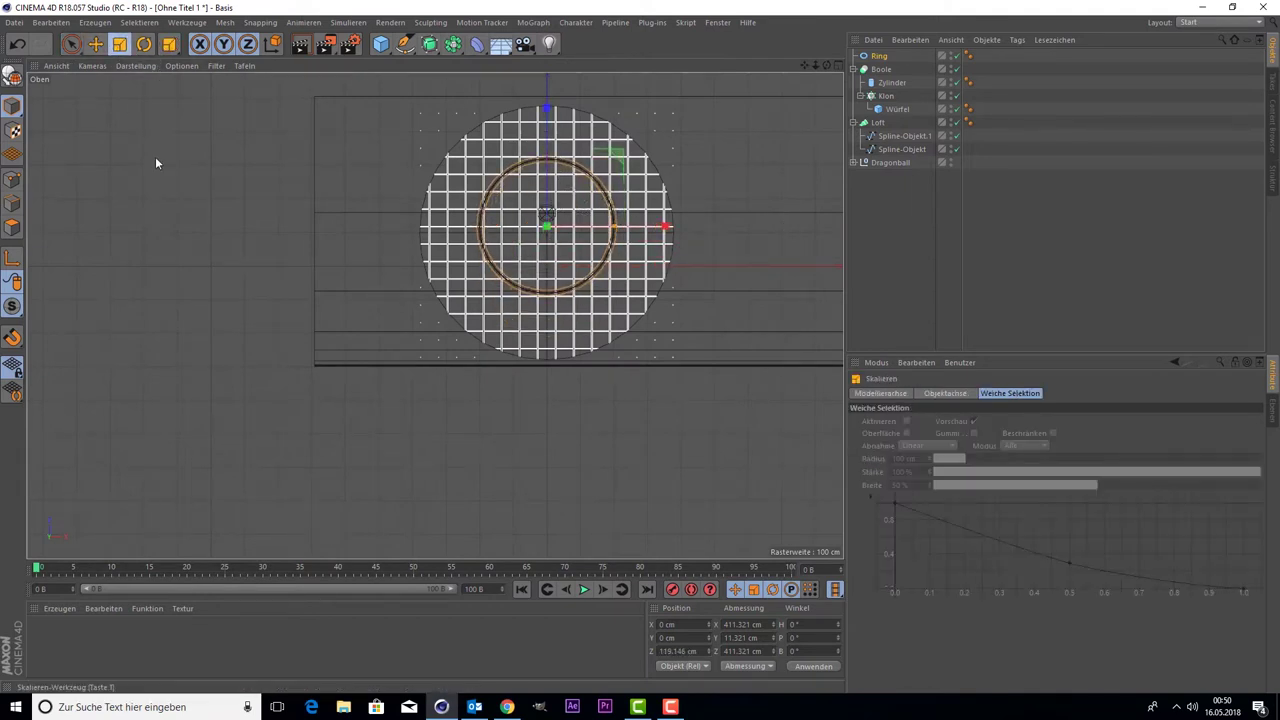
mouse_move(240, 350)
left_mouse_down()
mouse_move(410, 278)
mouse_move(629, 212)
left_mouse_up()
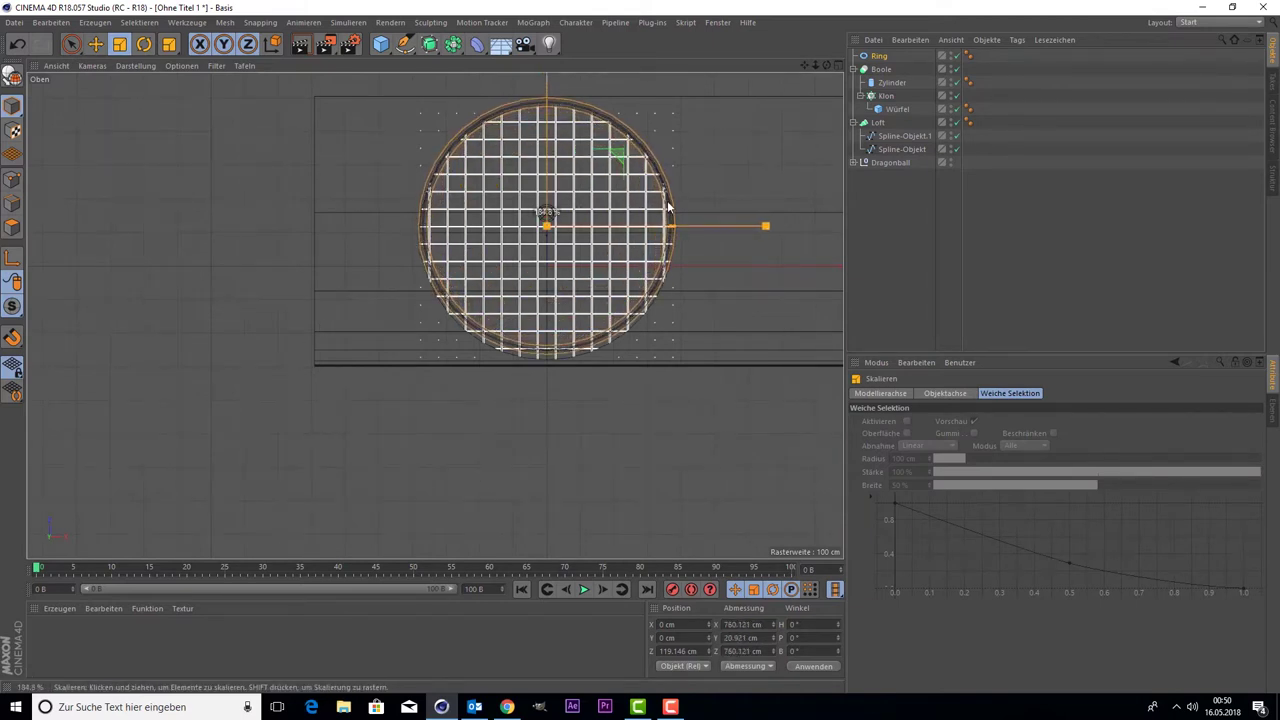
left_click_drag(629, 212, 648, 213)
left_click(71, 44)
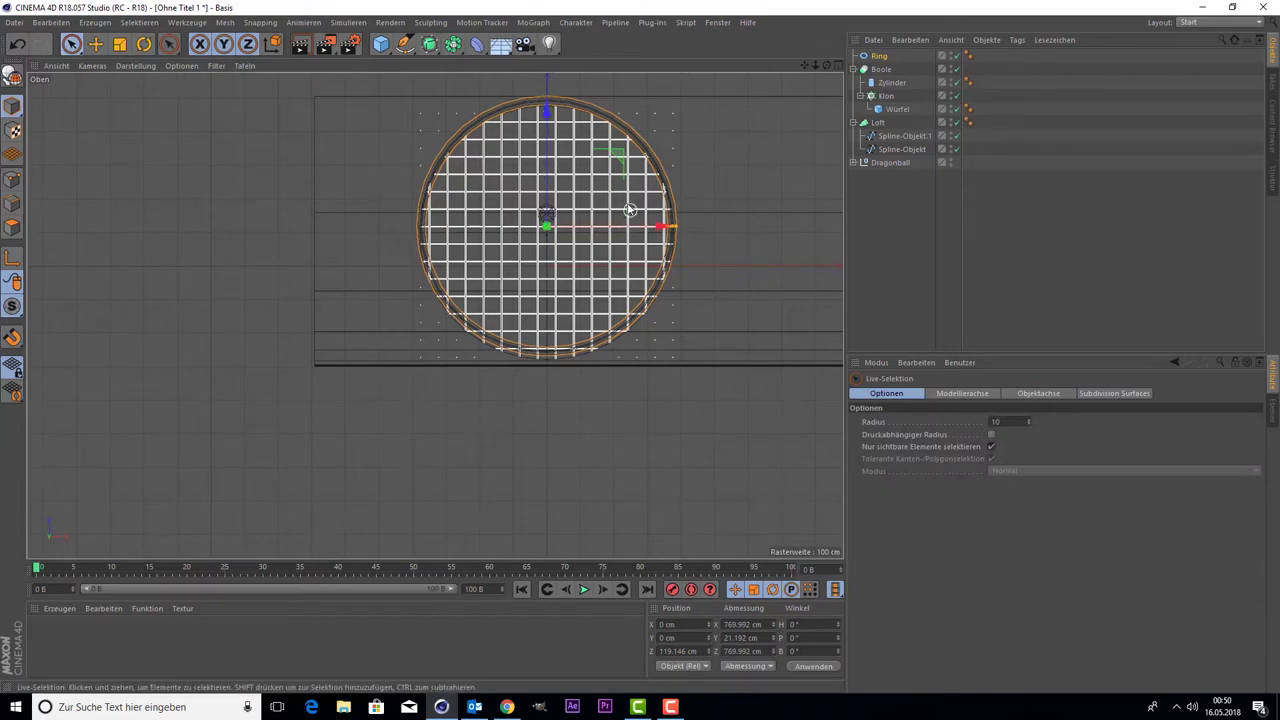
left_click_drag(548, 177, 548, 178)
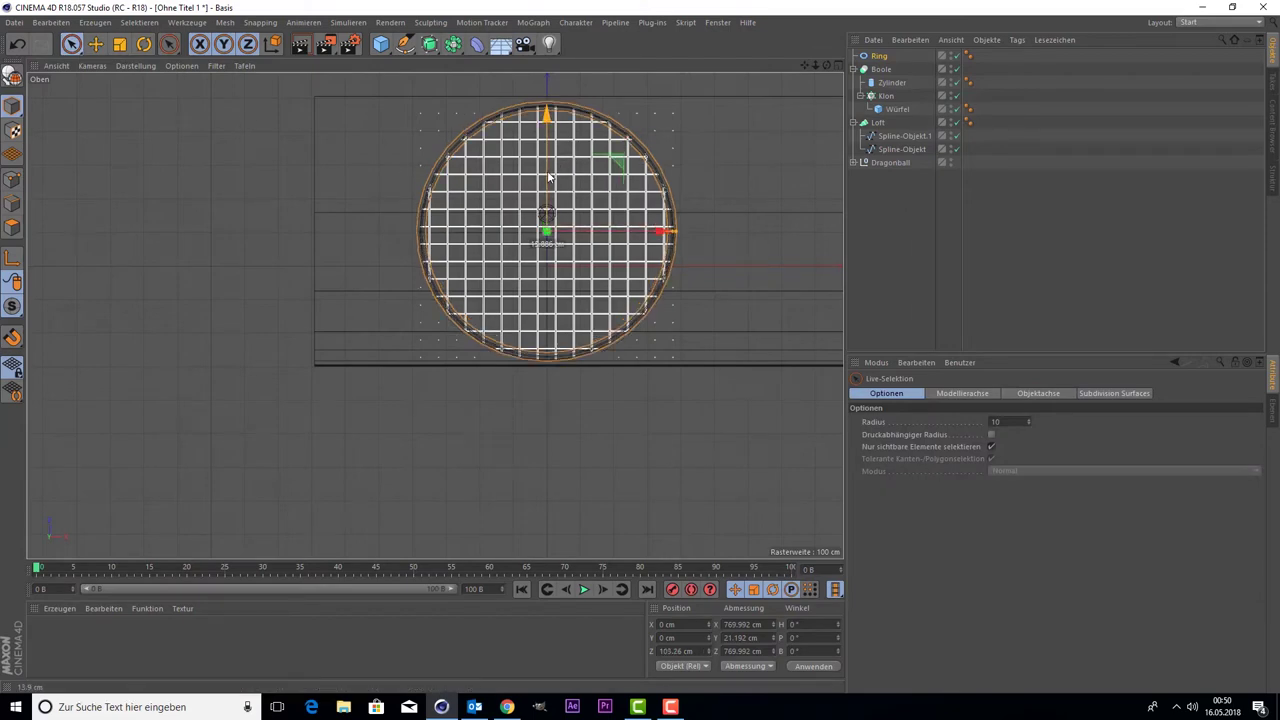
scroll(545, 182, "up", 5)
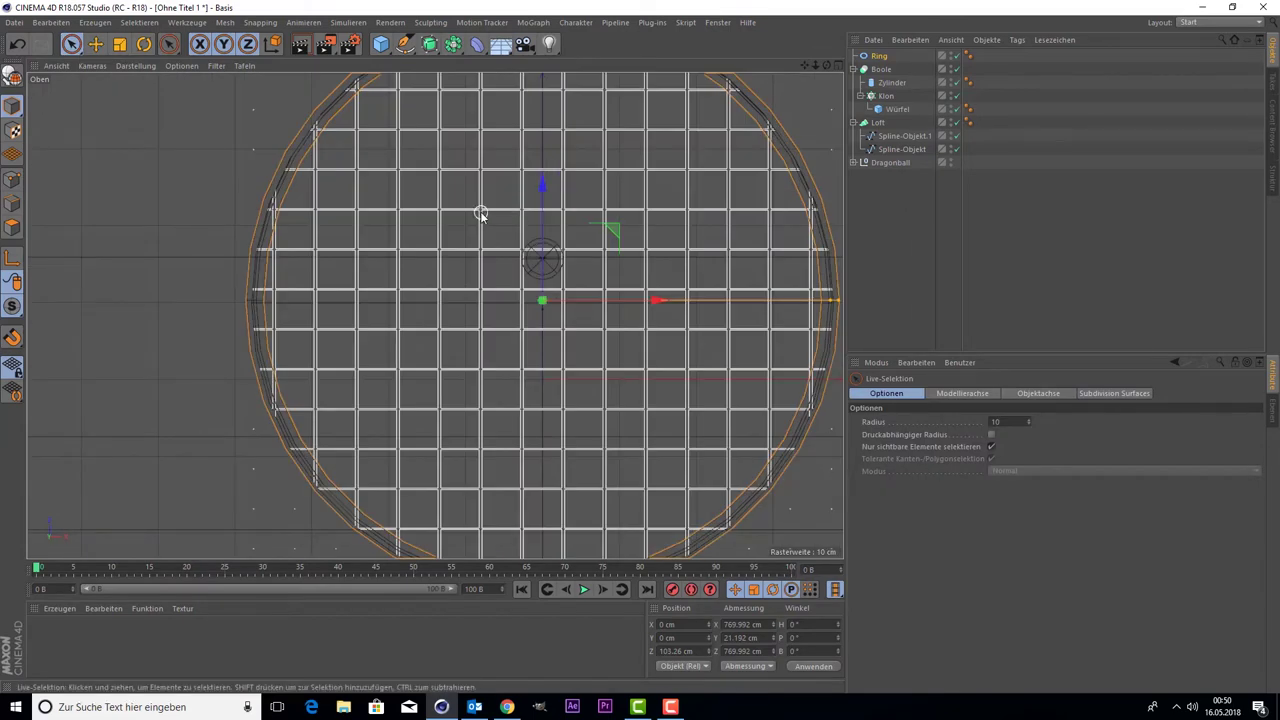
scroll(480, 214, "down", 3)
scroll(480, 214, "up", 1)
scroll(480, 214, "up", 1)
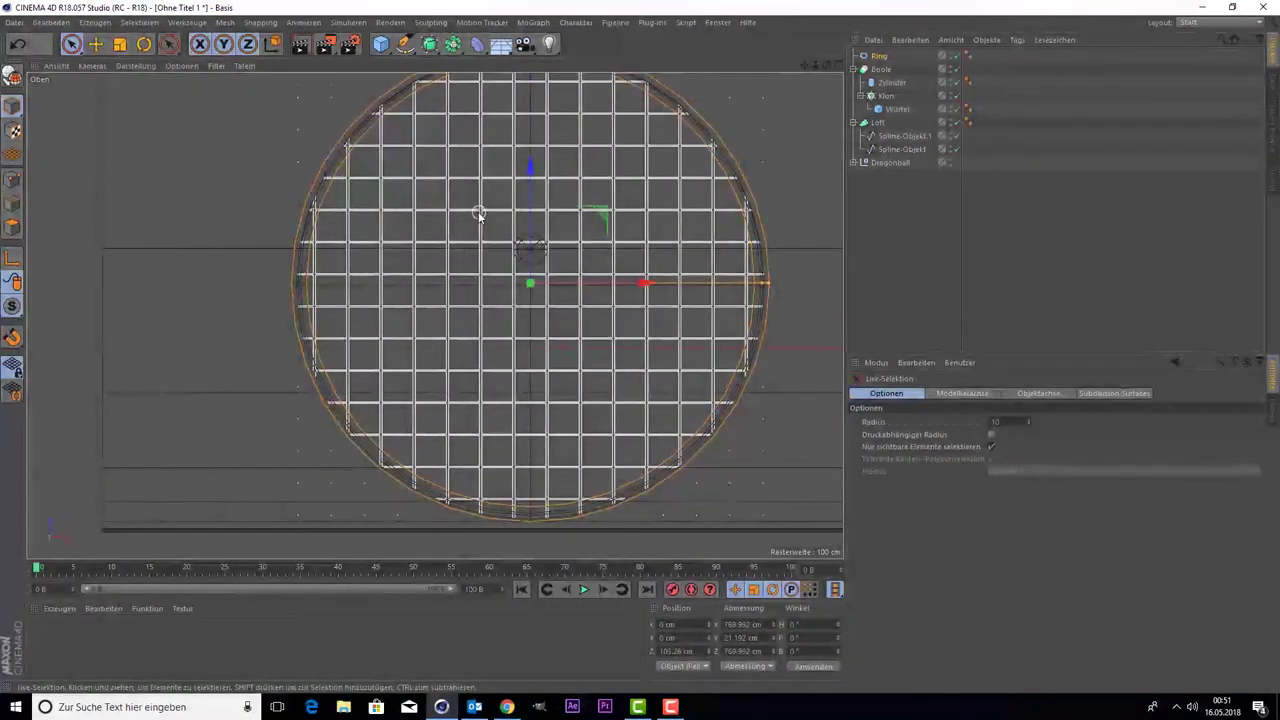
Step: Lower the ring along Y onto the disc's rim at 374.4 cm radius with 90 segments
right_click(480, 214)
left_click(406, 176)
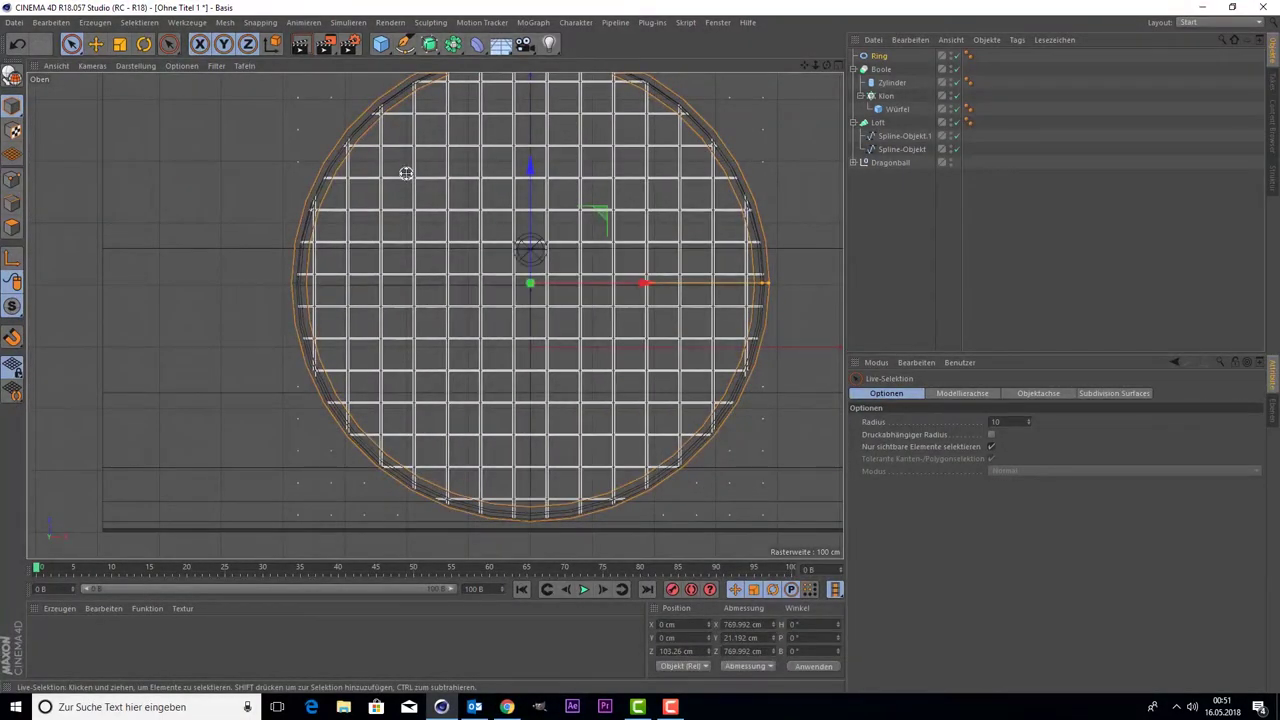
middle_click(406, 173)
middle_click(268, 179)
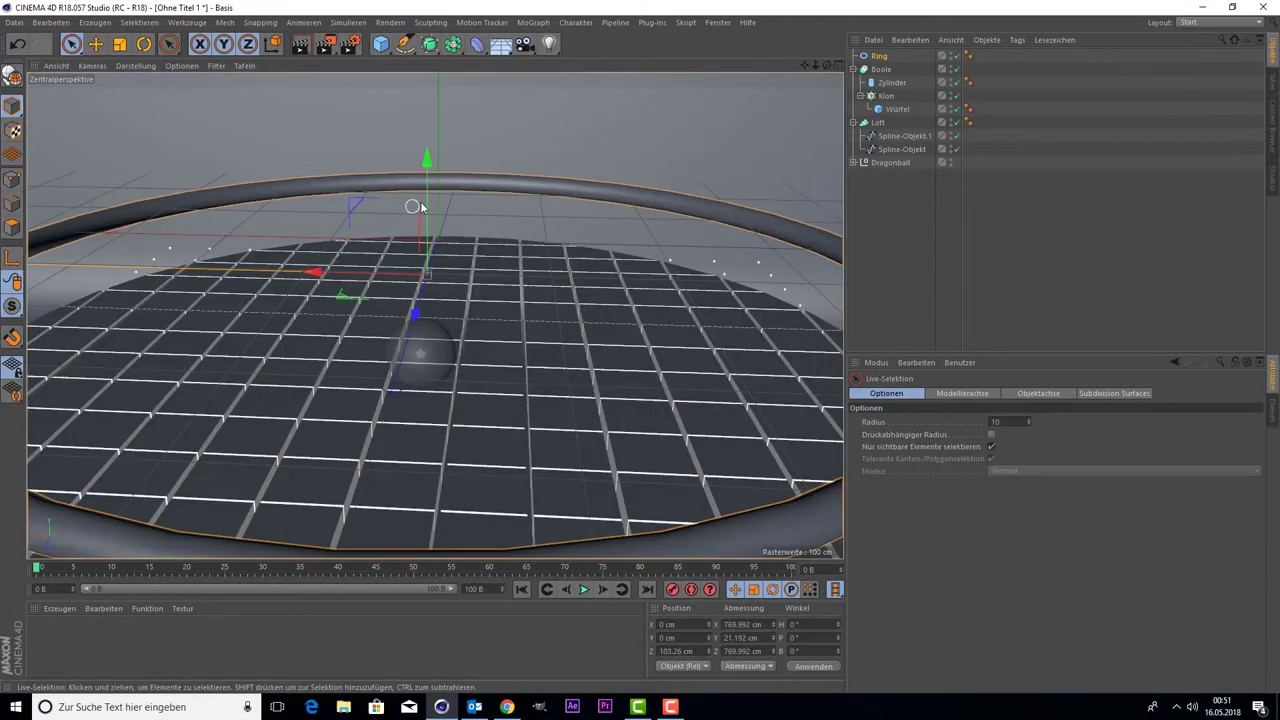
left_click_drag(420, 207, 393, 290)
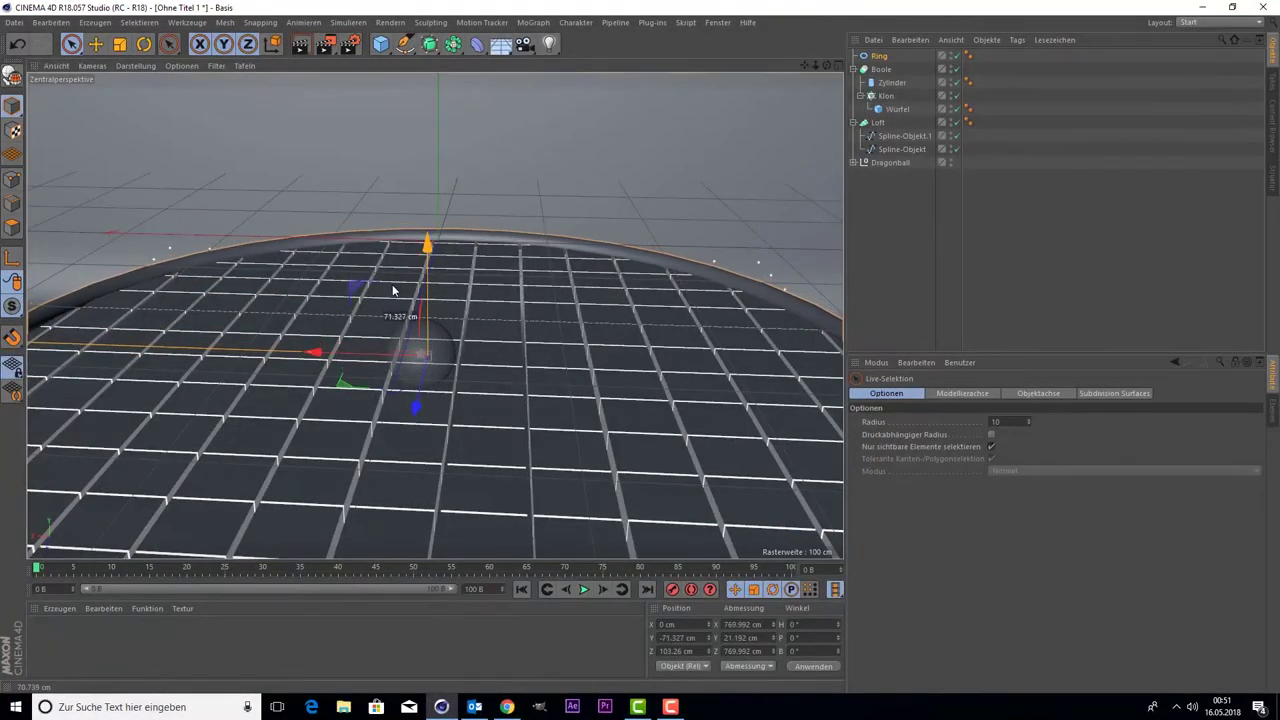
left_click_drag(393, 290, 394, 287)
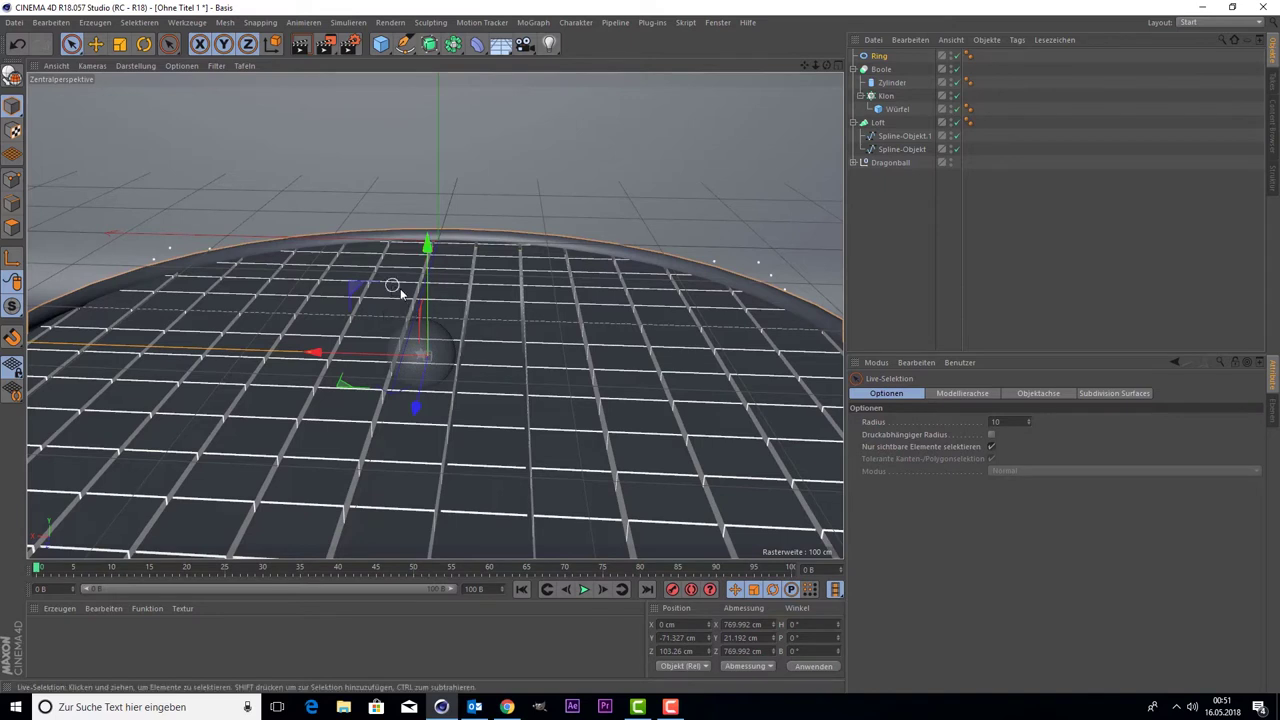
left_click(883, 61)
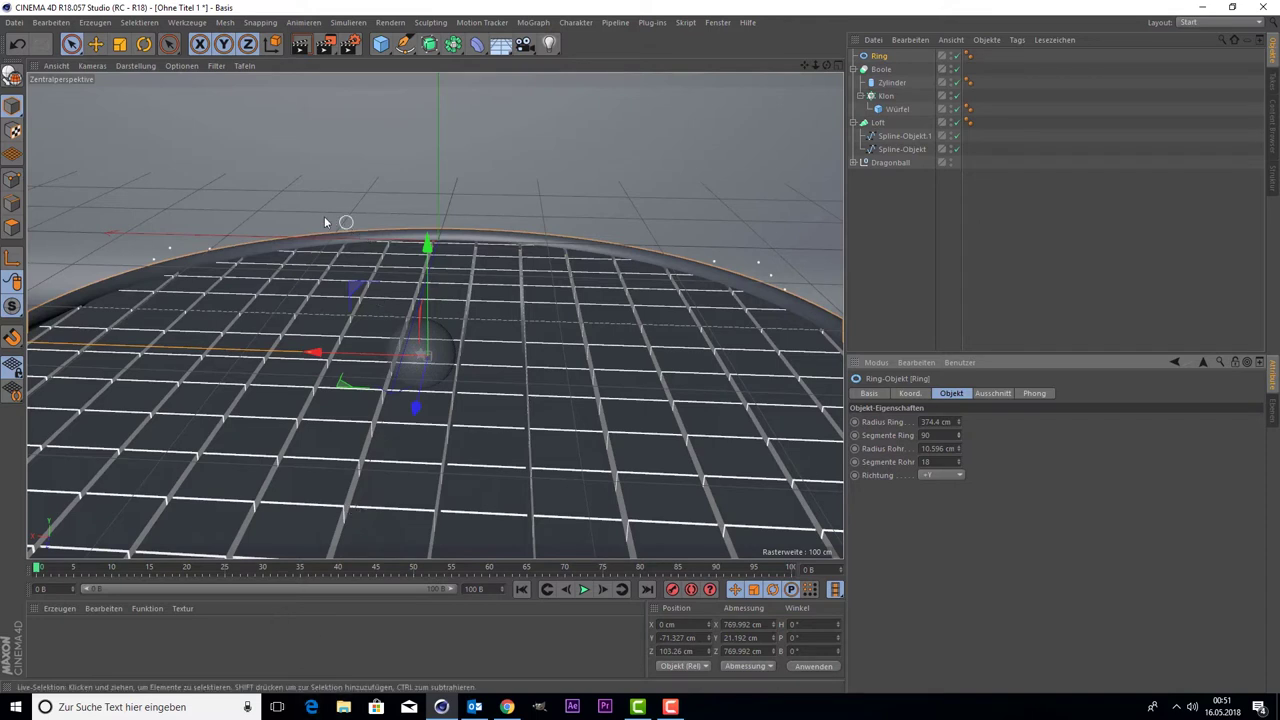
left_click(382, 45)
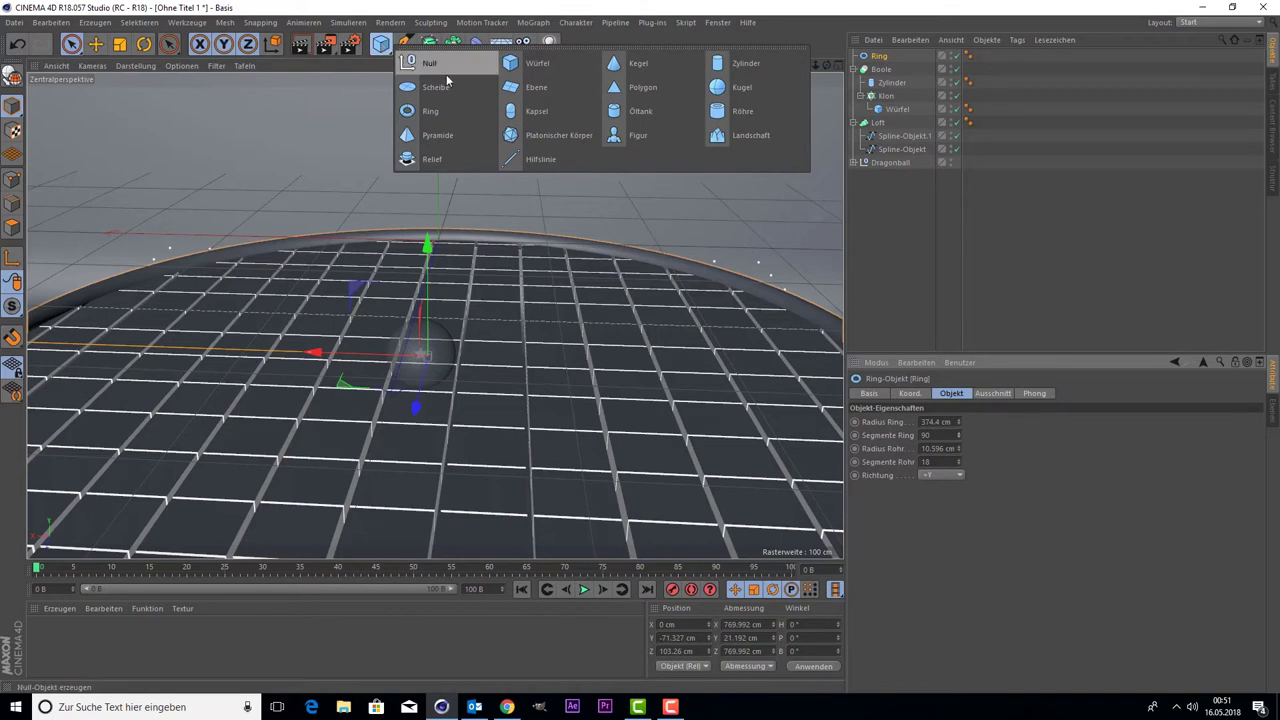
Step: Add an Ebene plane inside a new Klon cloner set to Grid mode
left_click(549, 88)
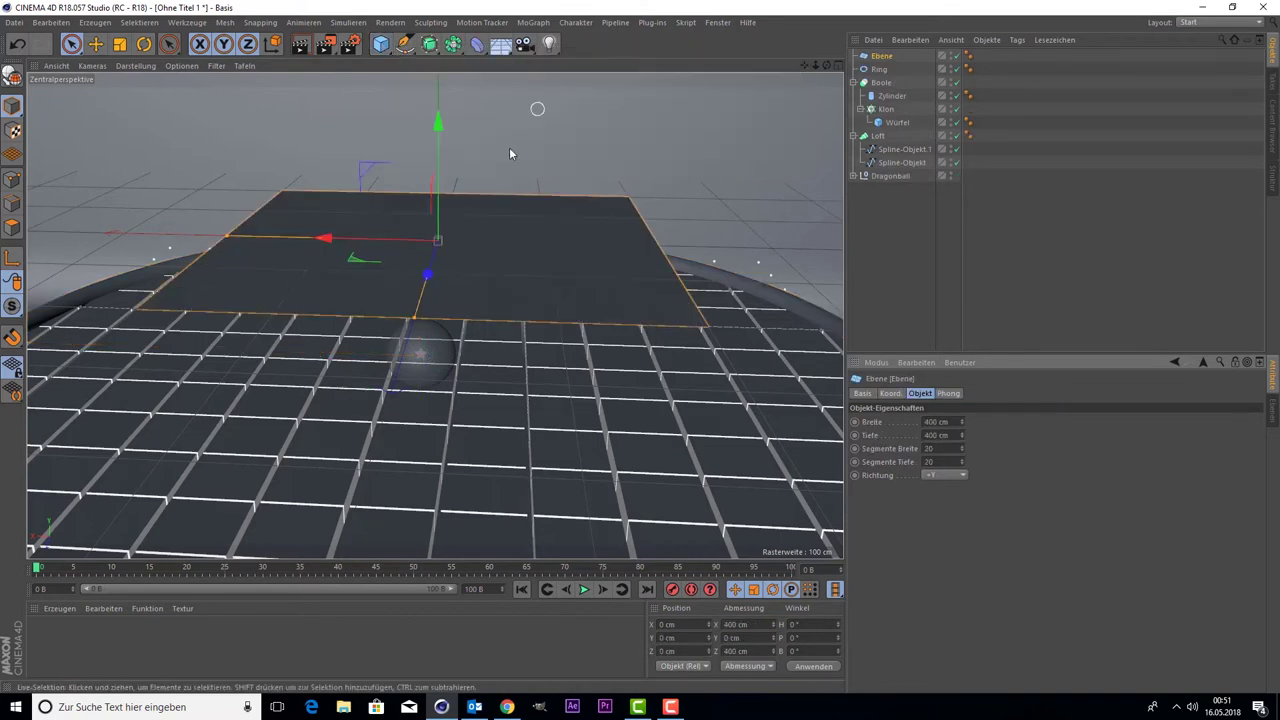
left_click(533, 22)
left_click(562, 169)
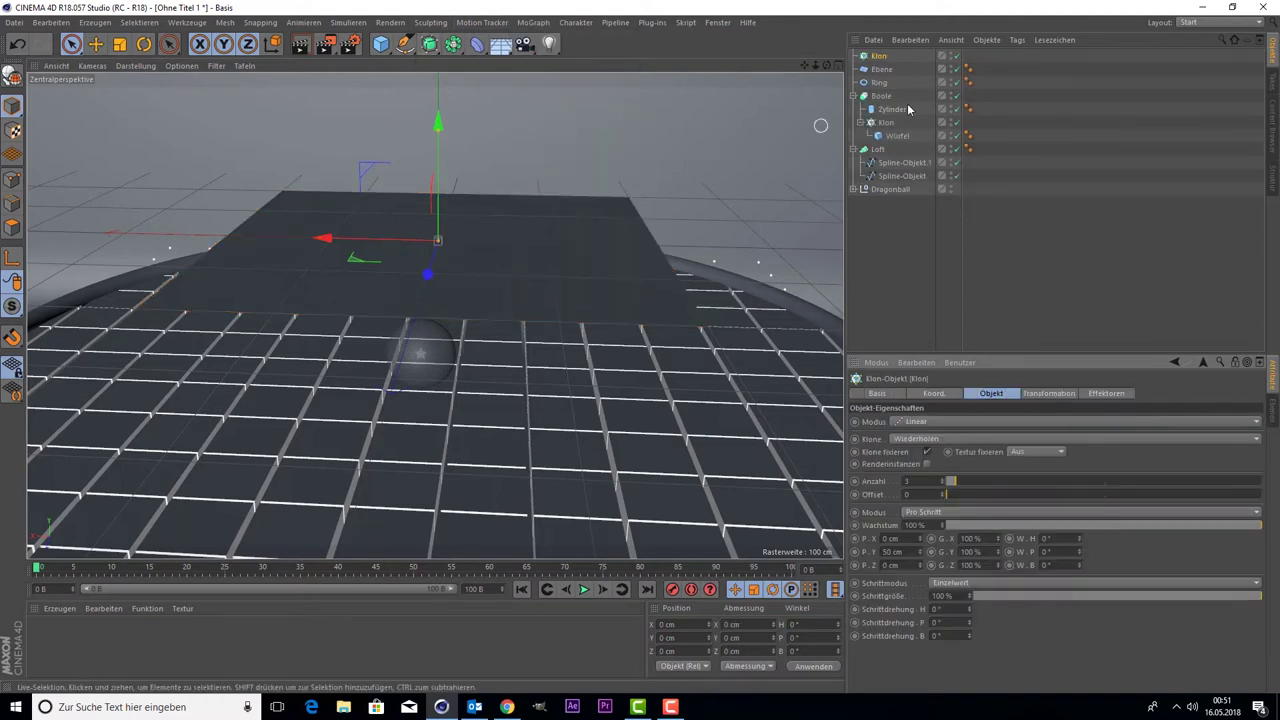
left_click(889, 70)
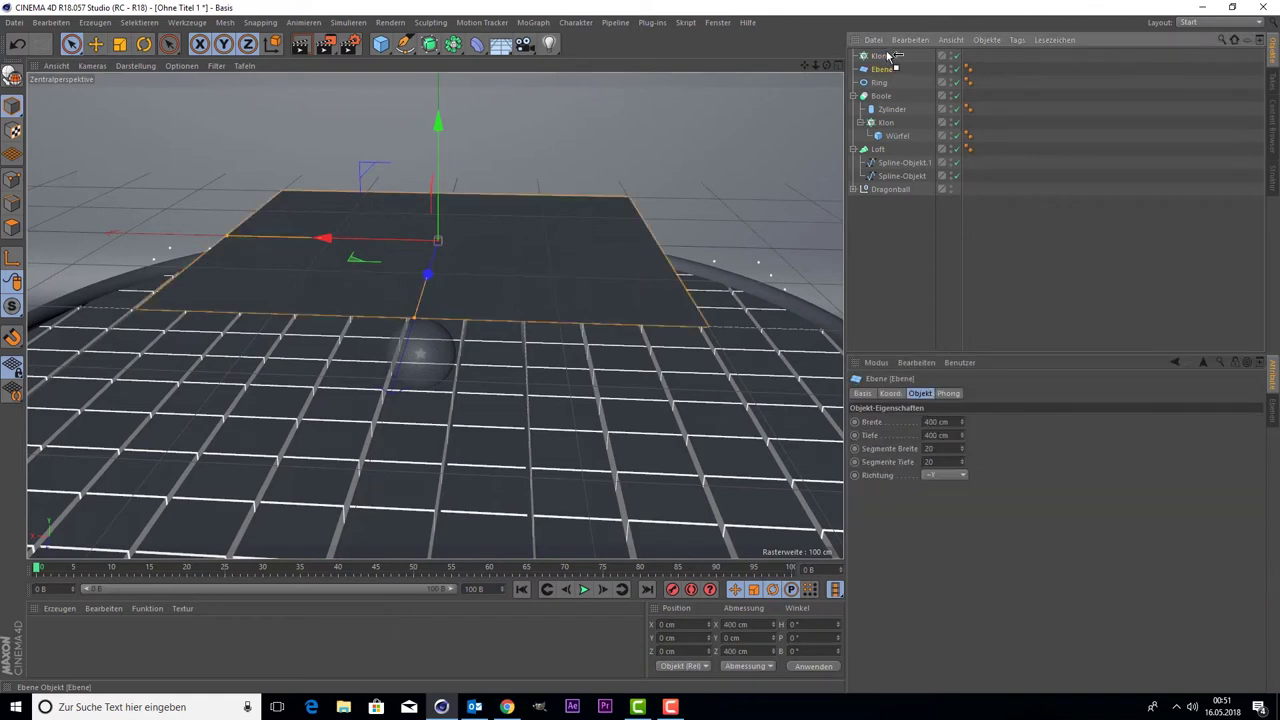
left_click_drag(889, 70, 885, 58)
left_click(884, 57)
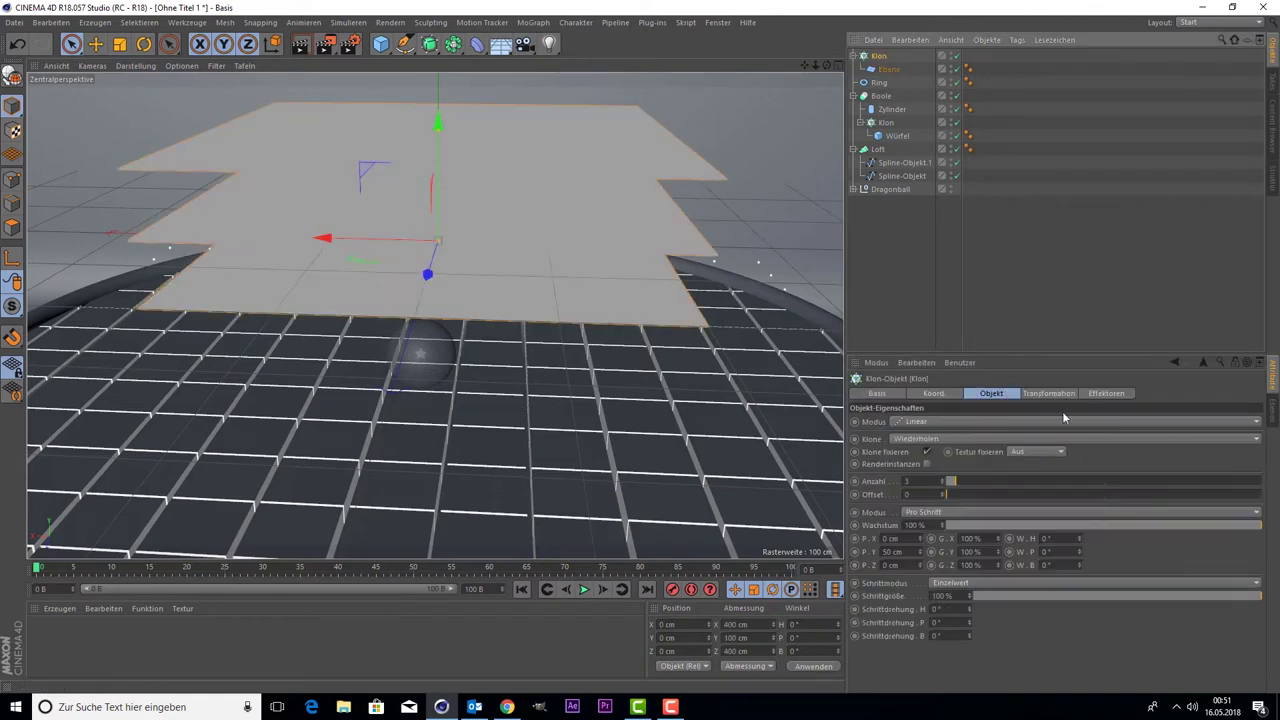
left_click(930, 422)
left_click(914, 475)
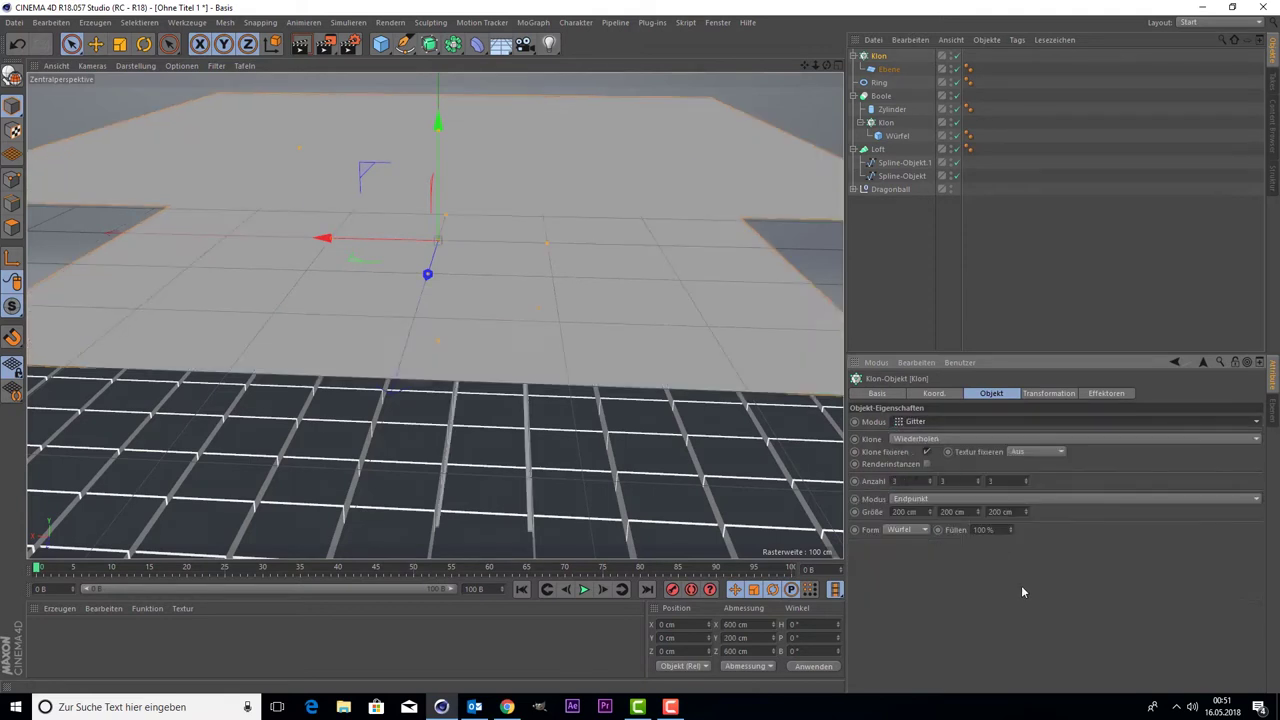
Step: Set the clone grid to 3 × 1 × 3 and widen its X and Z spacing. Scale the cloner and move it forward
left_click_drag(981, 490, 981, 505)
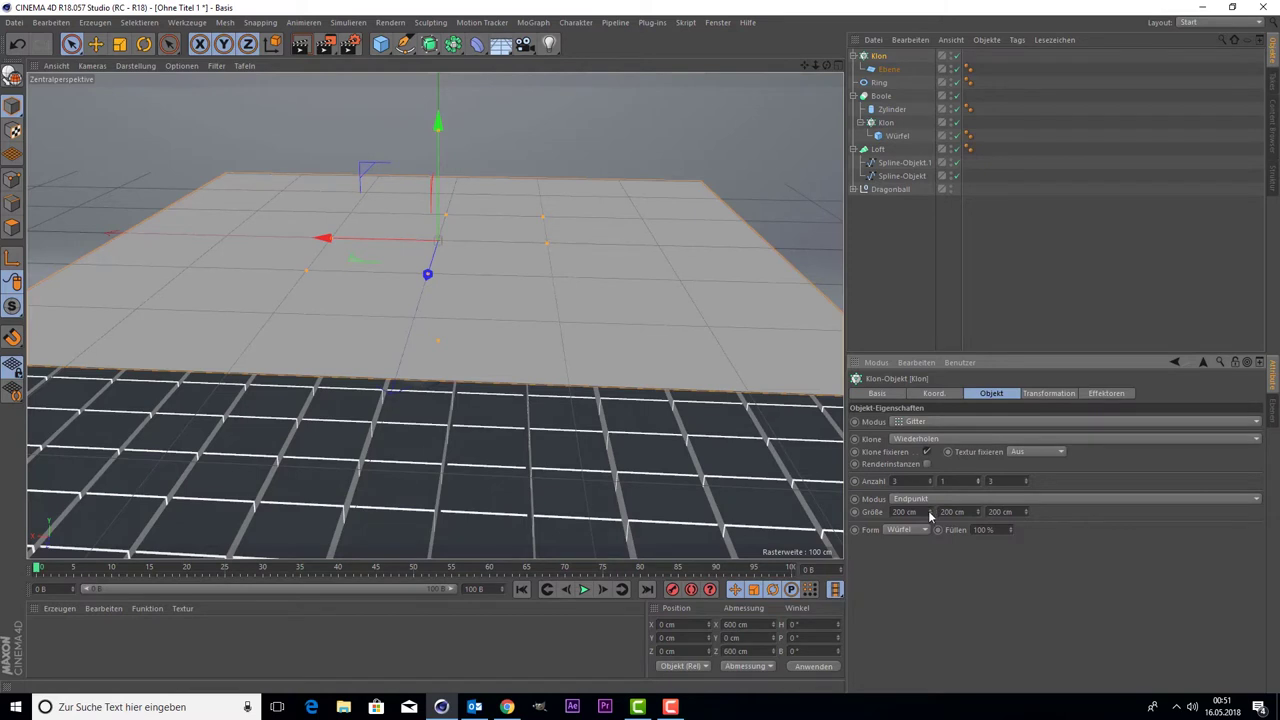
mouse_move(928, 512)
left_mouse_down()
mouse_move(1010, 512)
mouse_move(947, 517)
left_mouse_up()
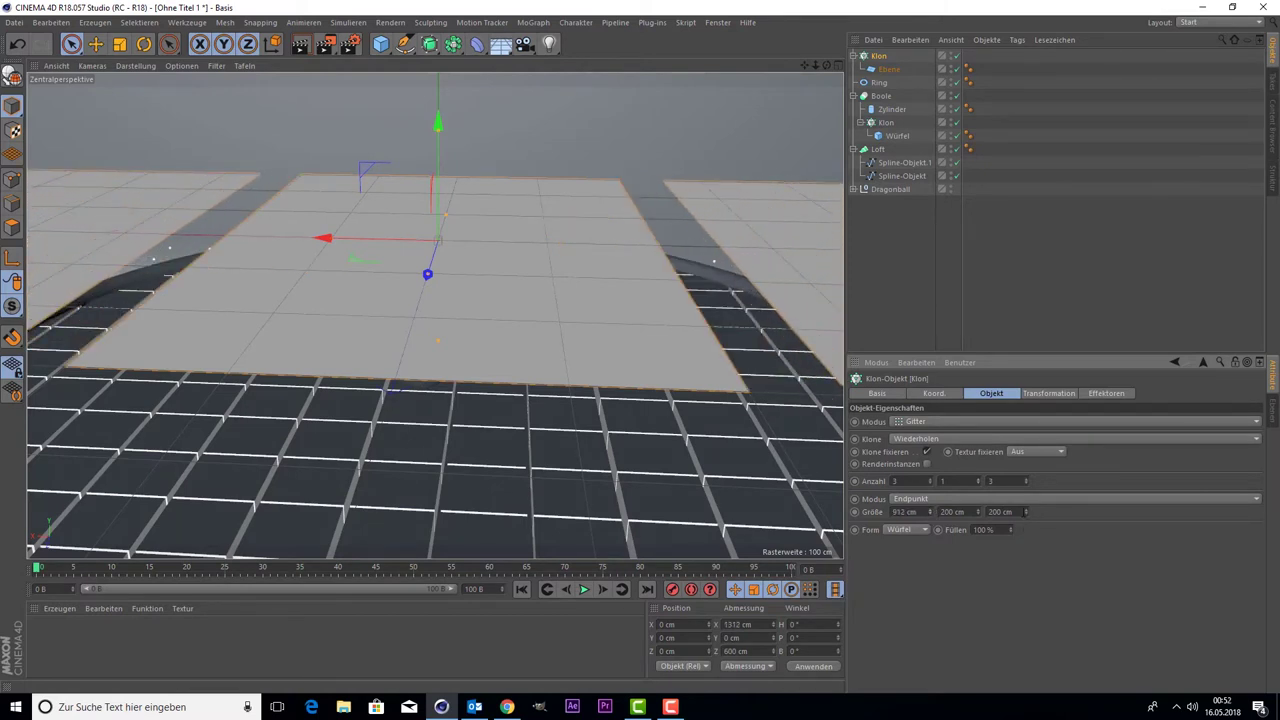
mouse_move(1025, 512)
left_mouse_down()
mouse_move(1100, 512)
mouse_move(1045, 512)
left_mouse_up()
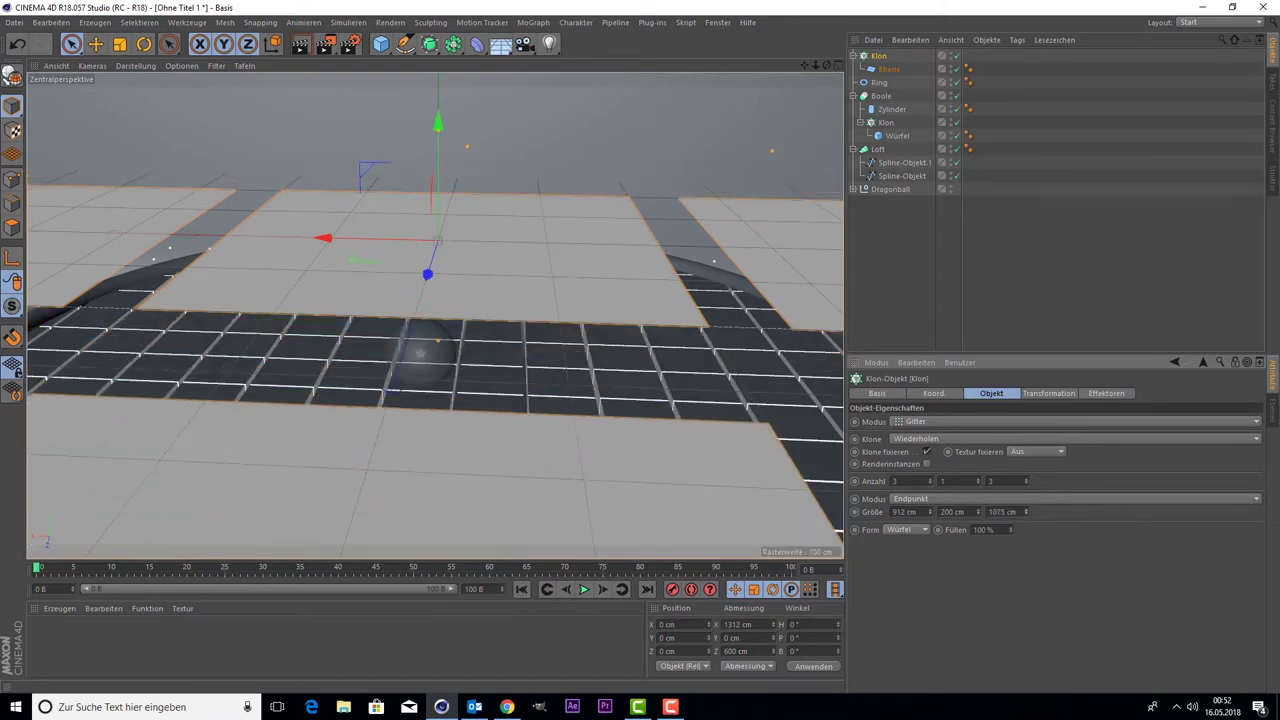
left_click(120, 44)
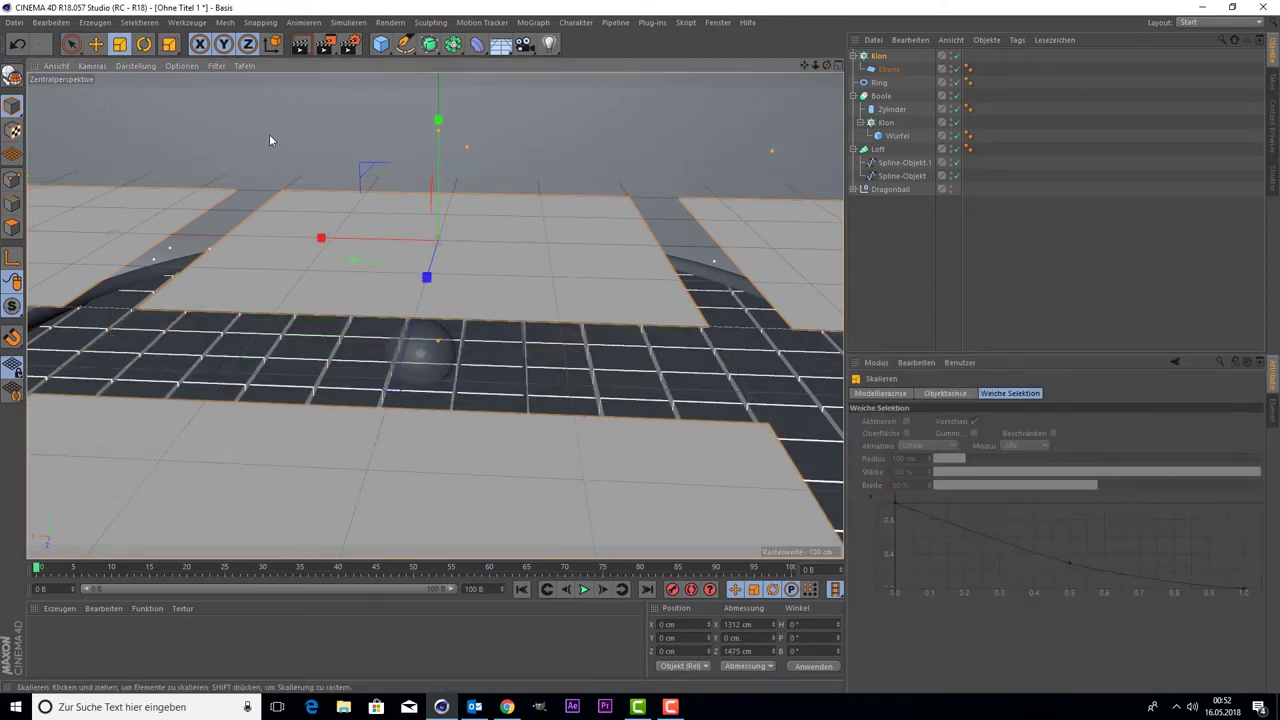
mouse_move(269, 134)
left_mouse_down()
mouse_move(204, 357)
mouse_move(183, 528)
mouse_move(277, 480)
left_mouse_up()
key("e")
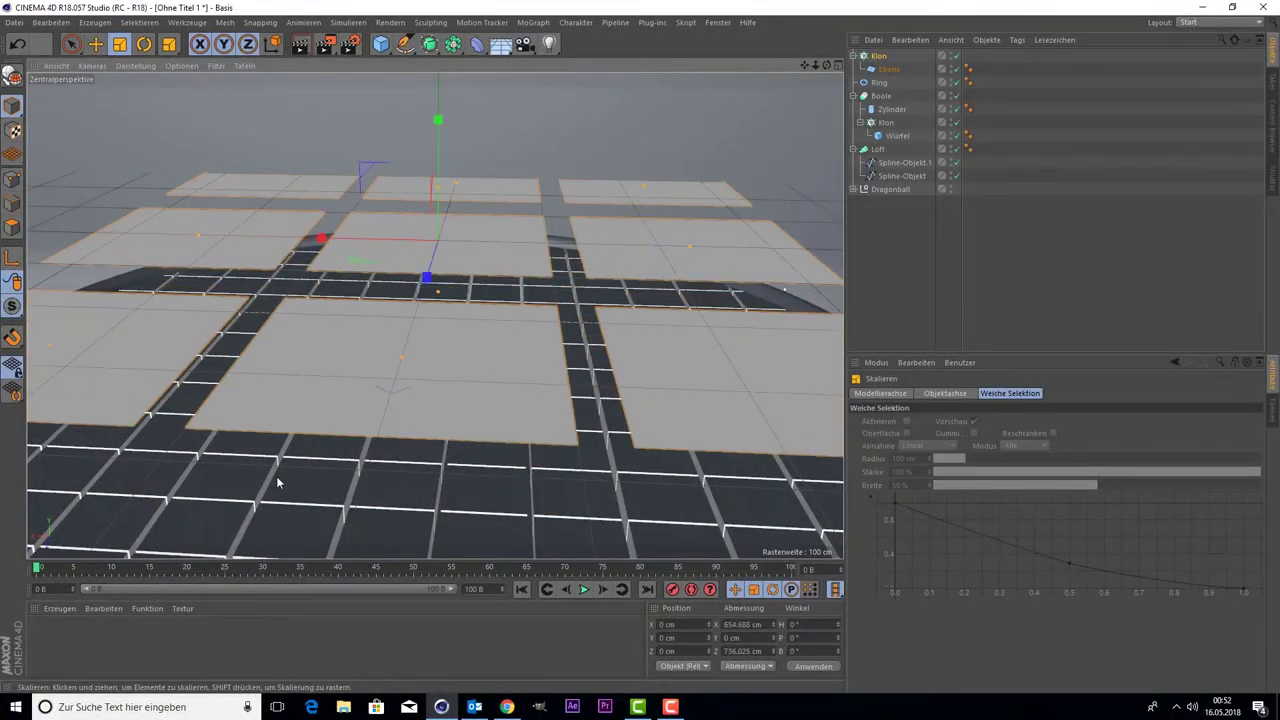
left_click(71, 44)
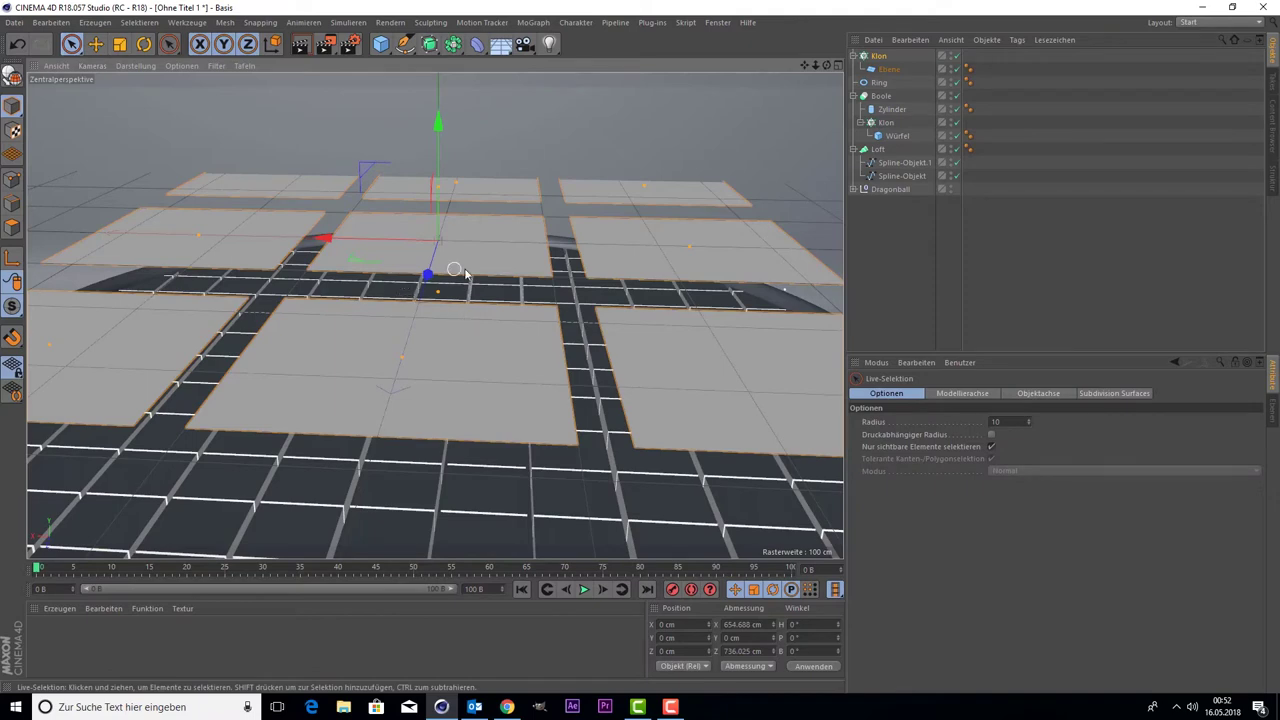
mouse_move(428, 277)
left_mouse_down()
mouse_move(408, 343)
mouse_move(417, 337)
left_mouse_up()
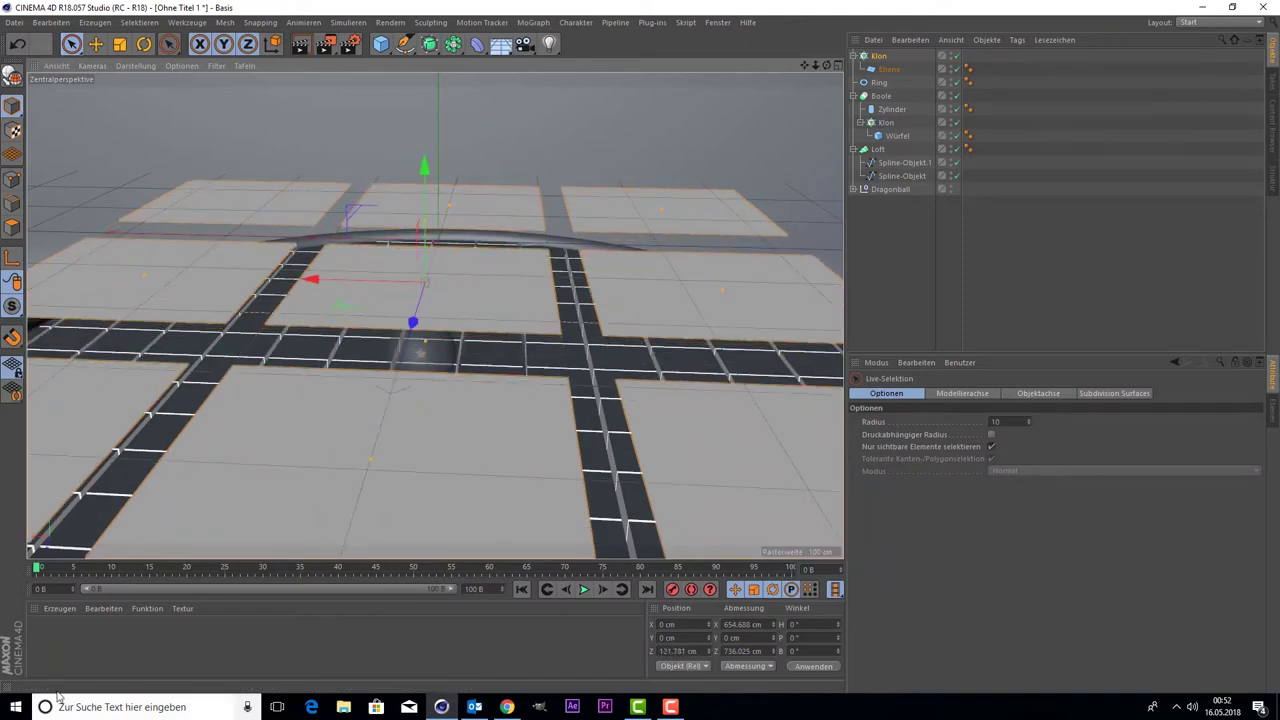
left_click(78, 651)
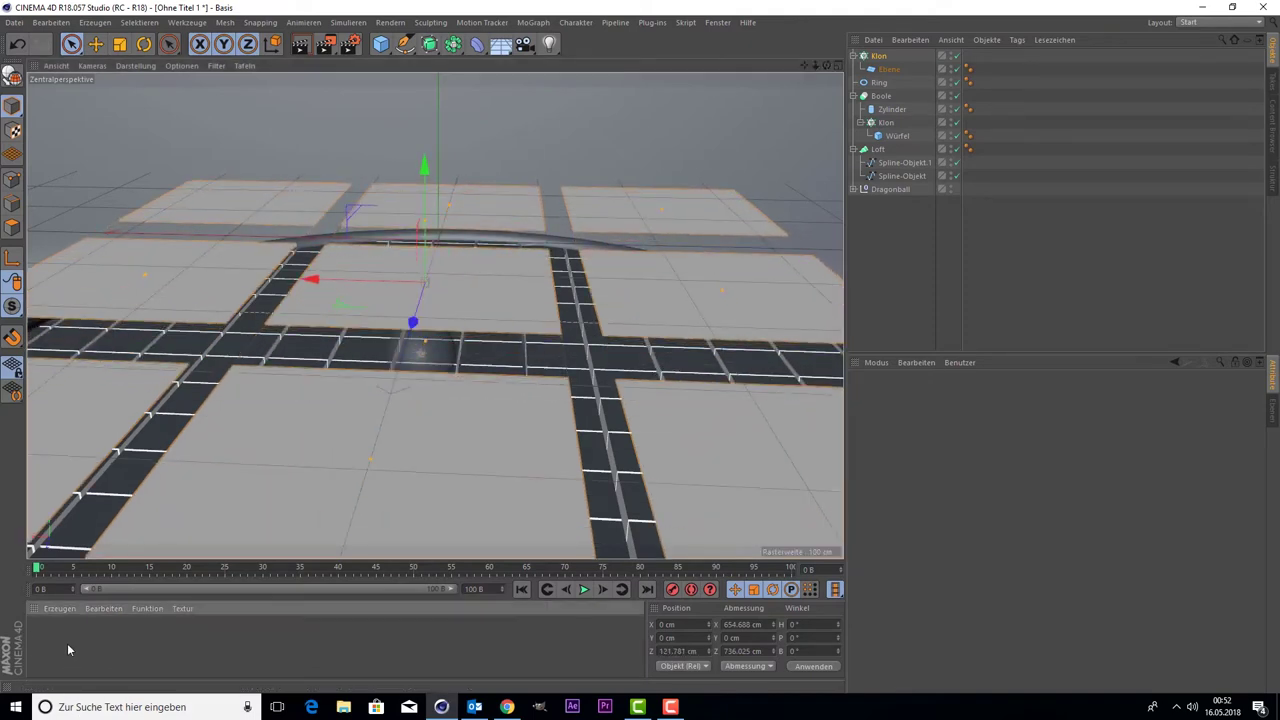
Step: Create a new material Mat with colour and reflectance off and luminance at 200%
double_click(67, 650)
double_click(42, 633)
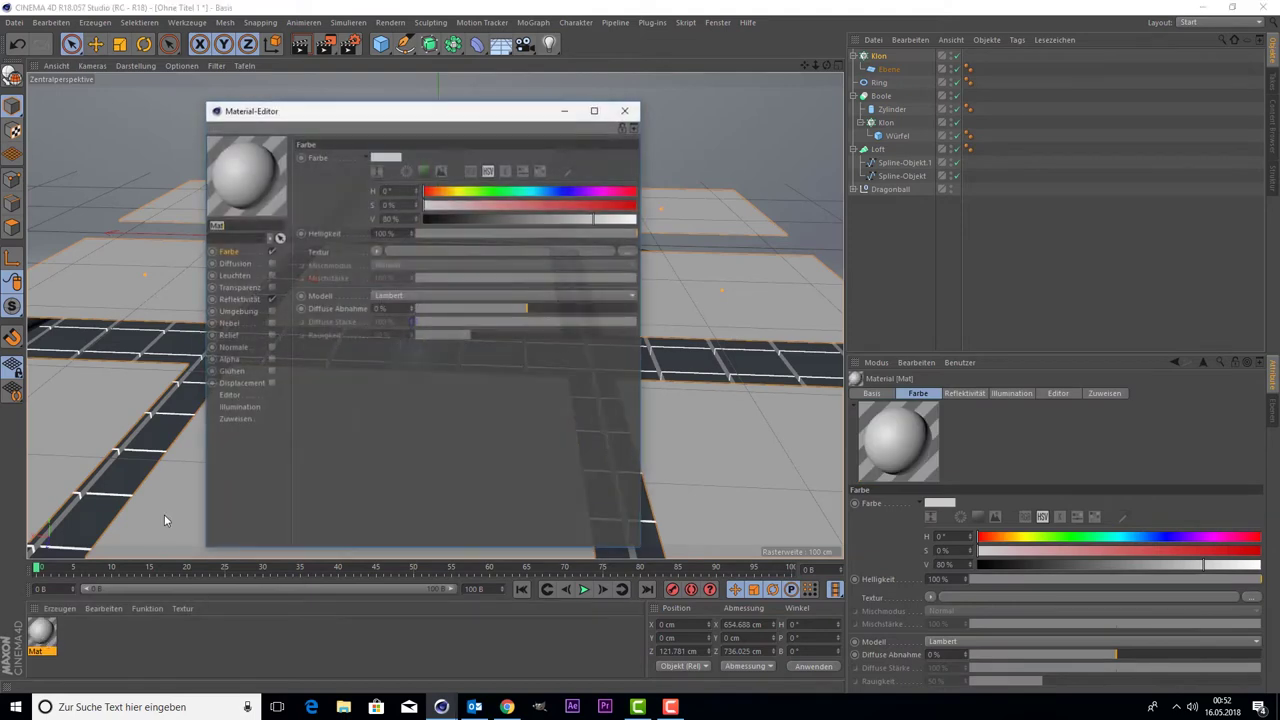
left_click(271, 251)
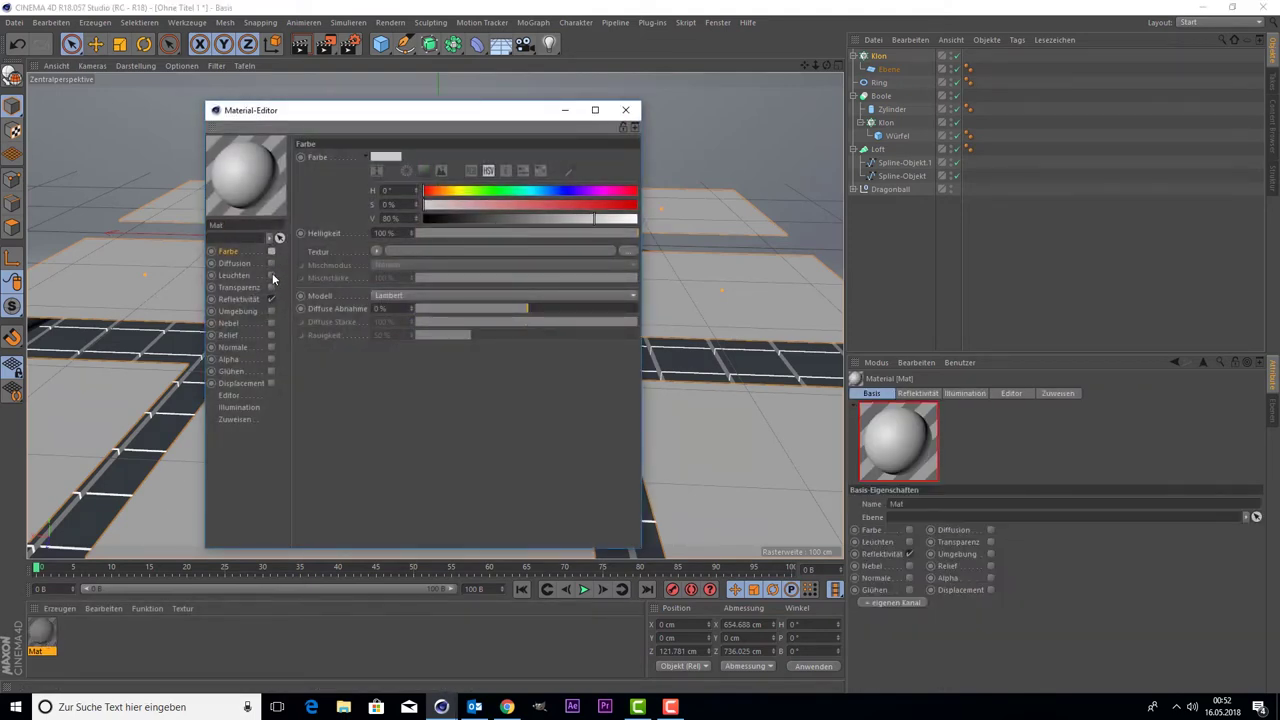
left_click(270, 299)
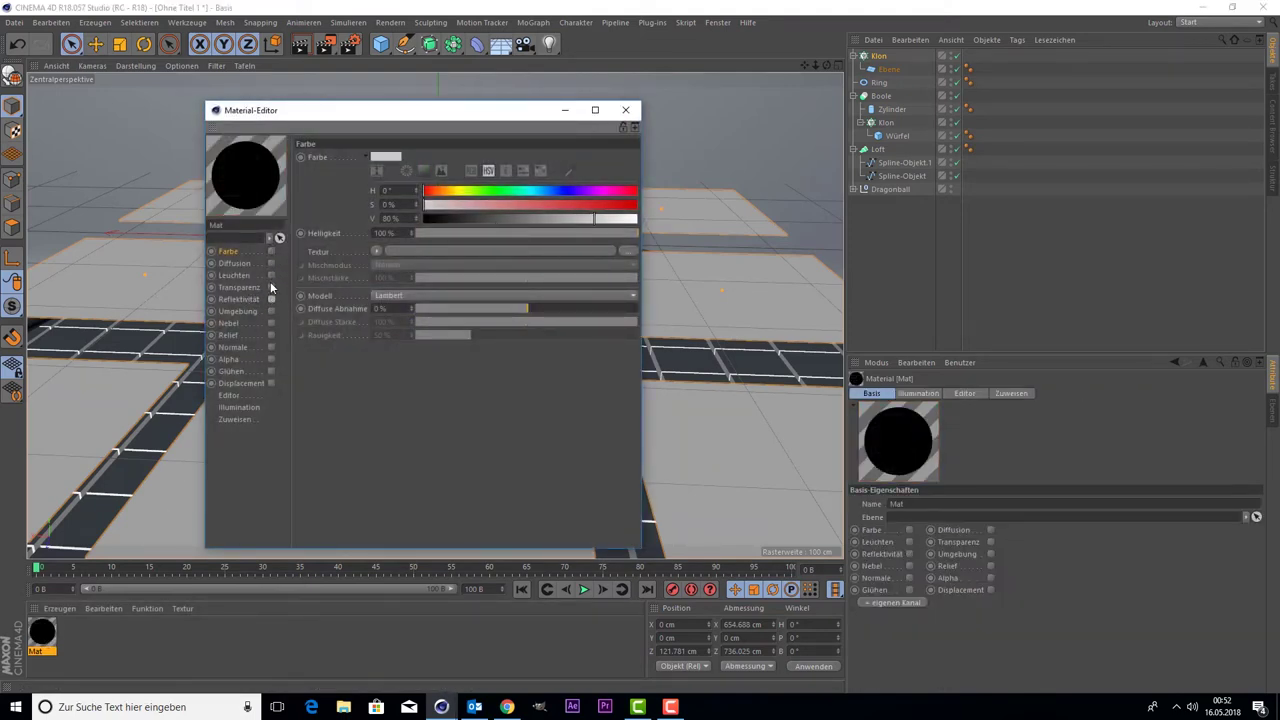
left_click(270, 286)
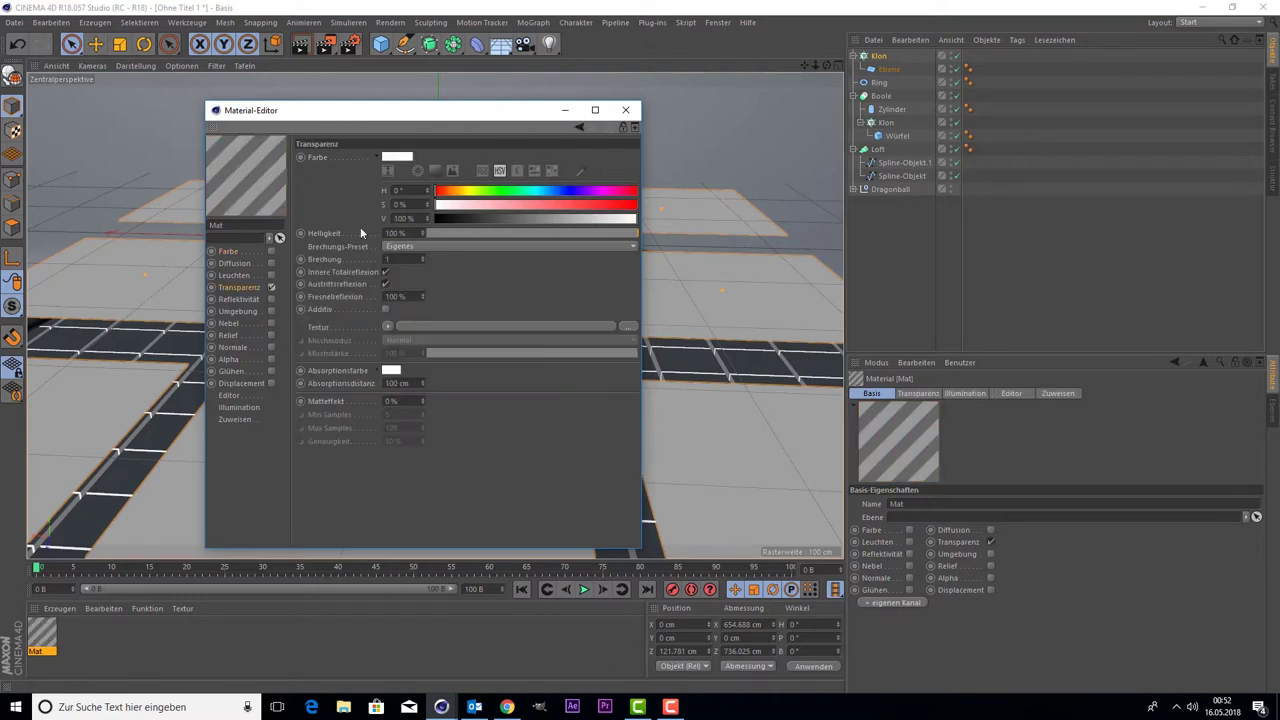
left_click(270, 287)
left_click(271, 275)
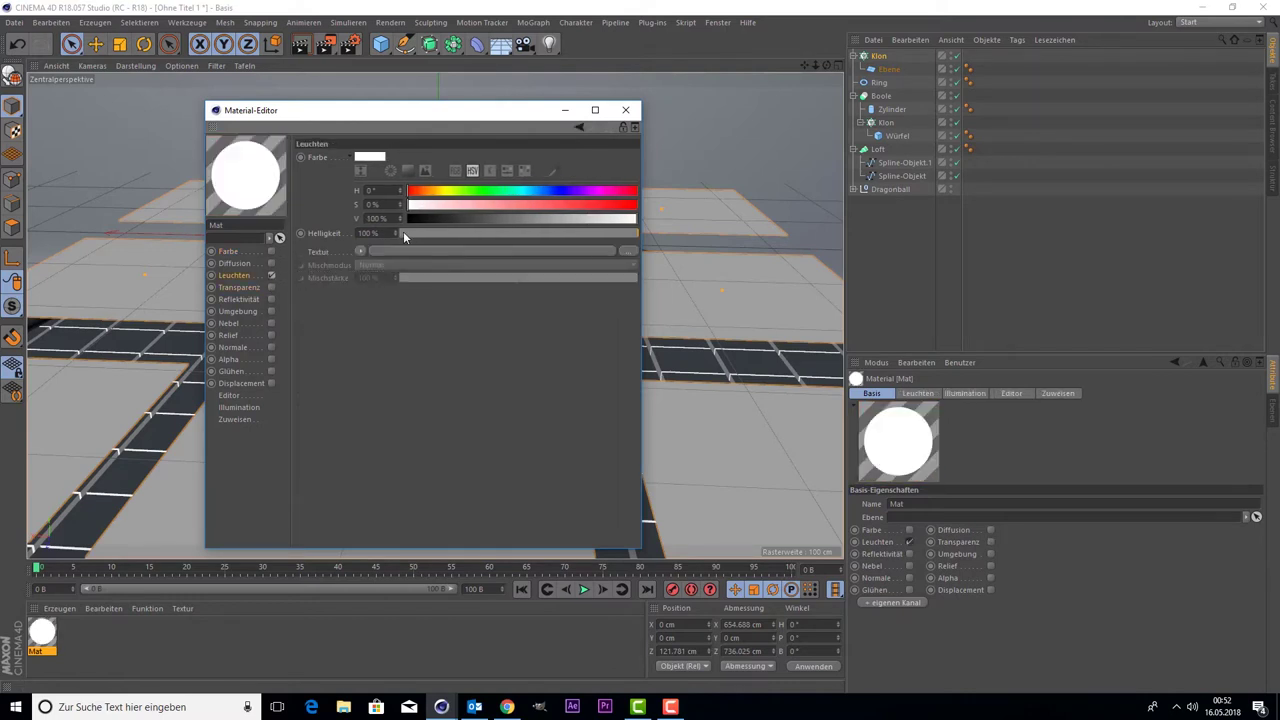
double_click(366, 233)
type("20")
Step: Confirm a white luminance colour and apply Mat to the cloned Ebene planes
left_click(375, 158)
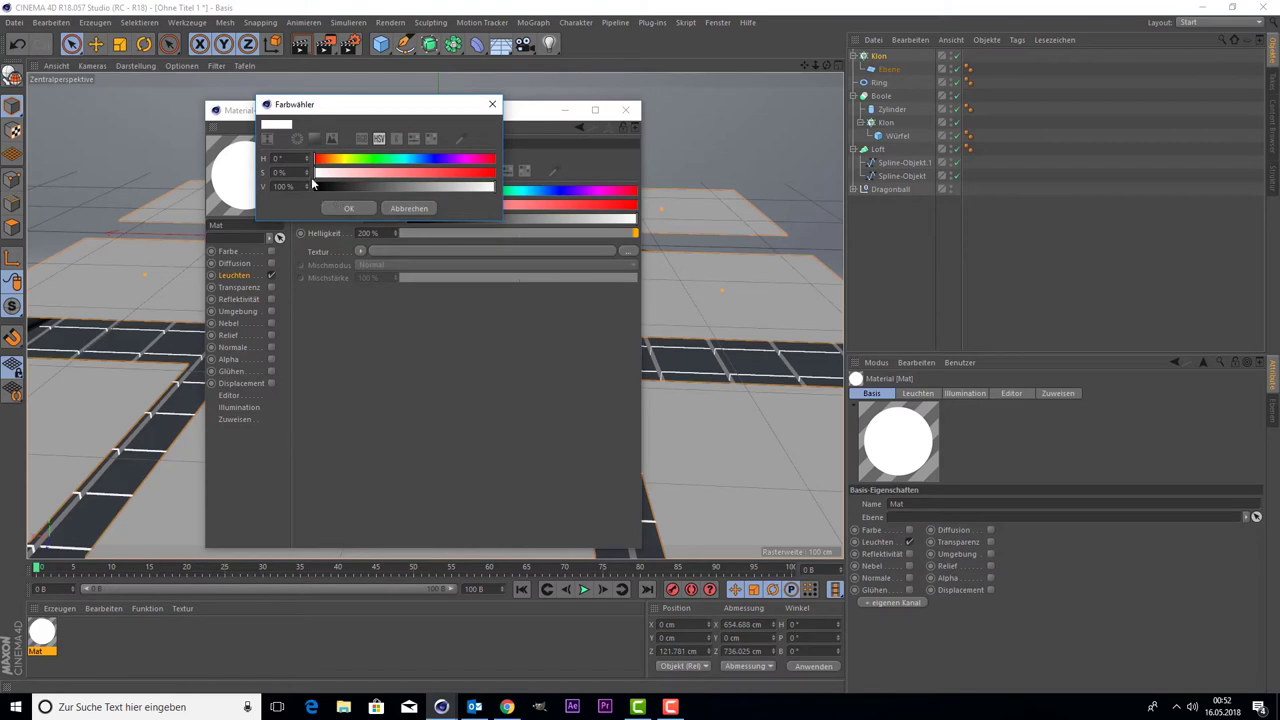
left_click(340, 208)
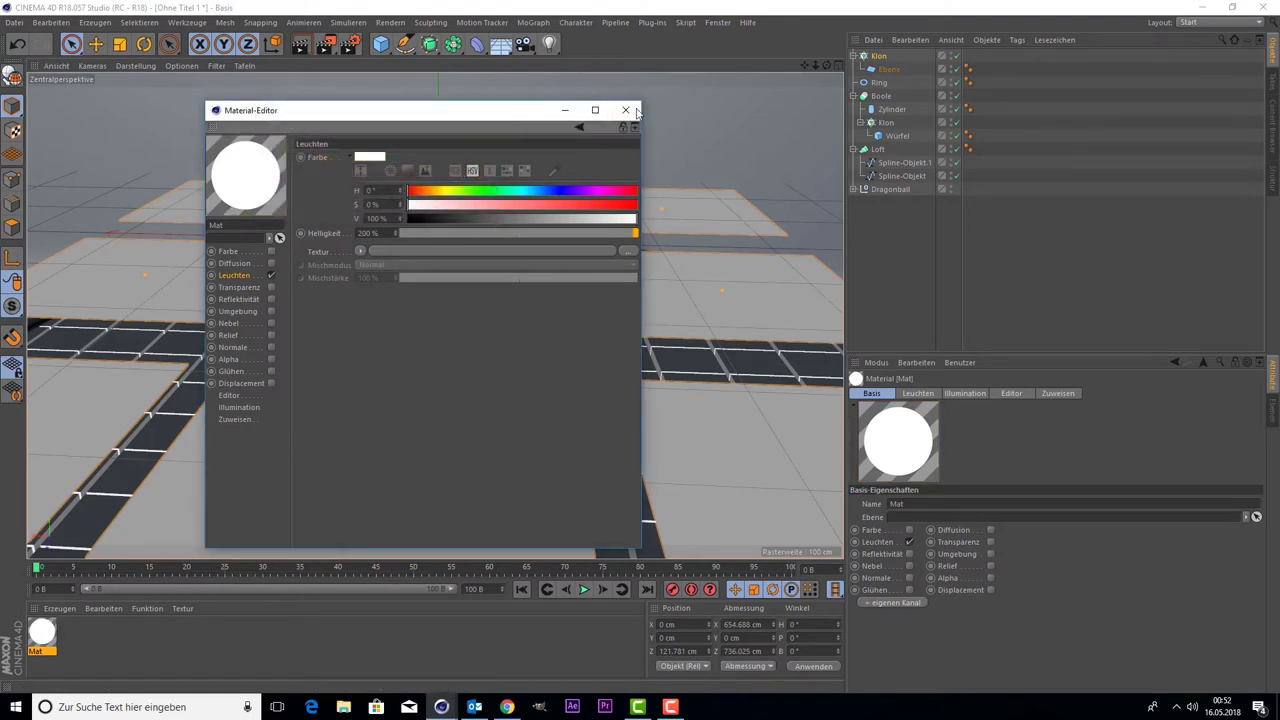
left_click(625, 109)
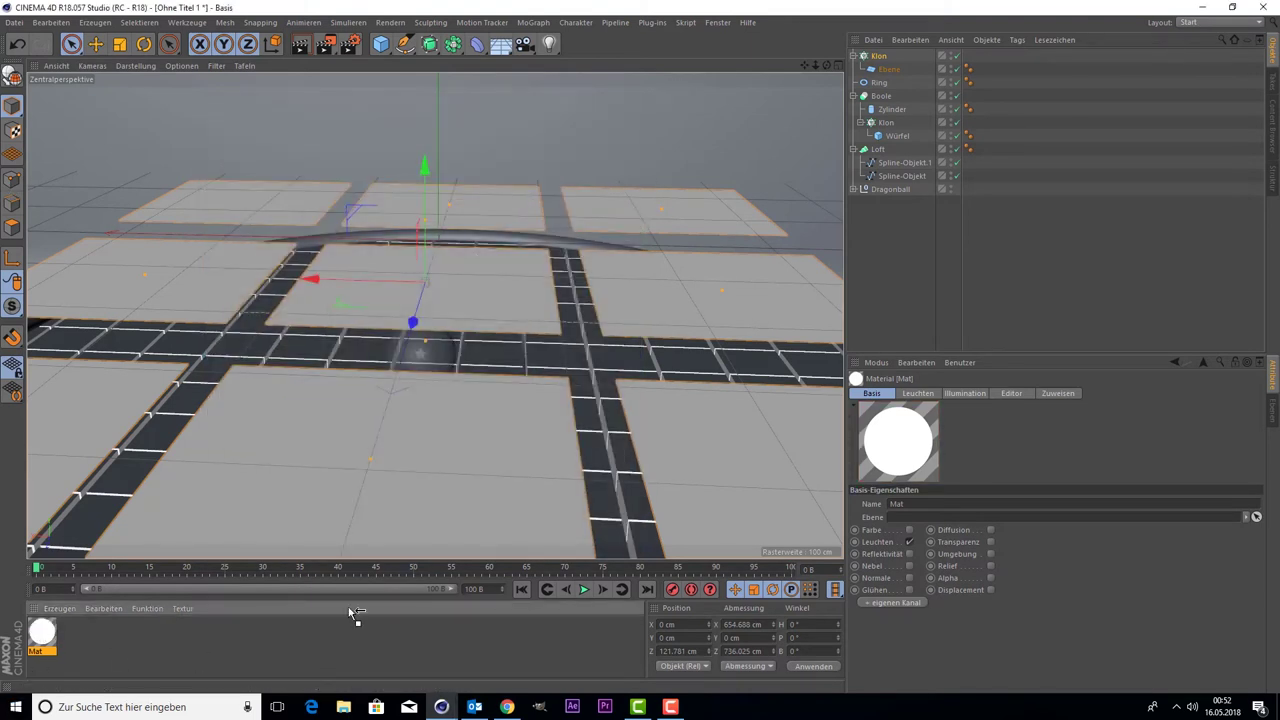
left_click_drag(902, 72, 900, 69)
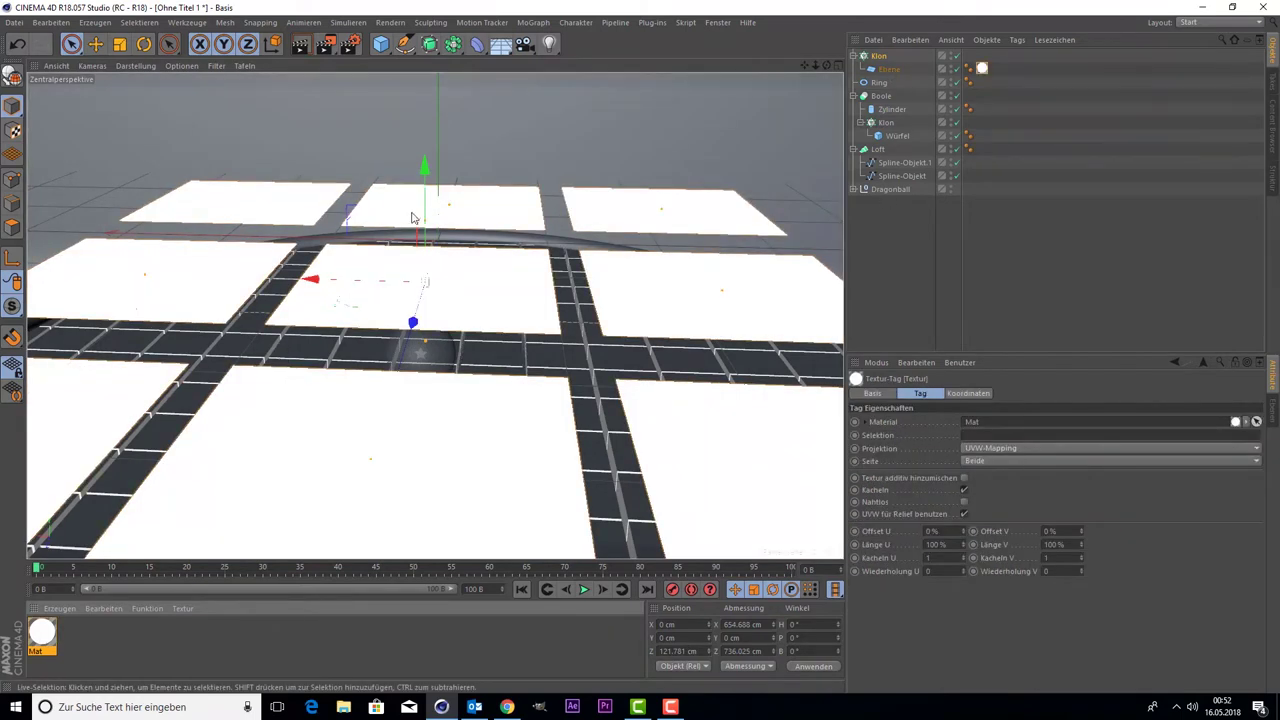
Step: Raise the white cloned planes along Y, then create and open a second material, Mat.1
left_click_drag(416, 216, 425, 100)
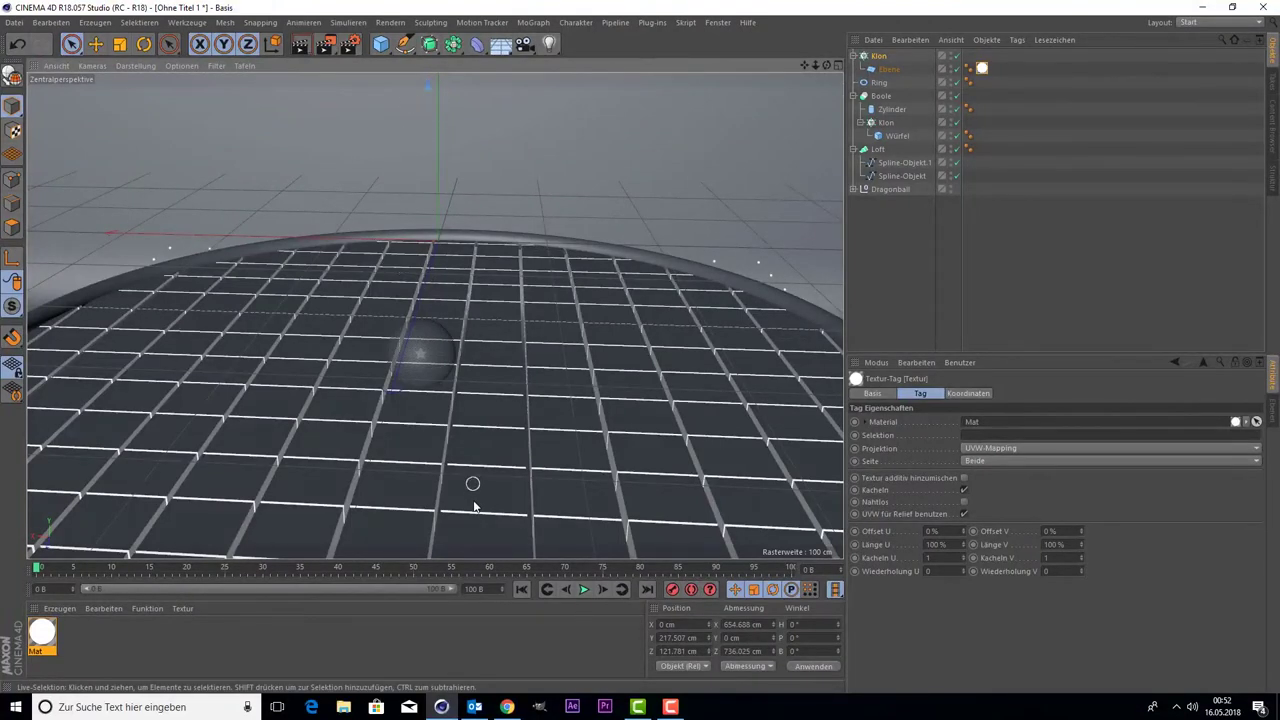
double_click(143, 634)
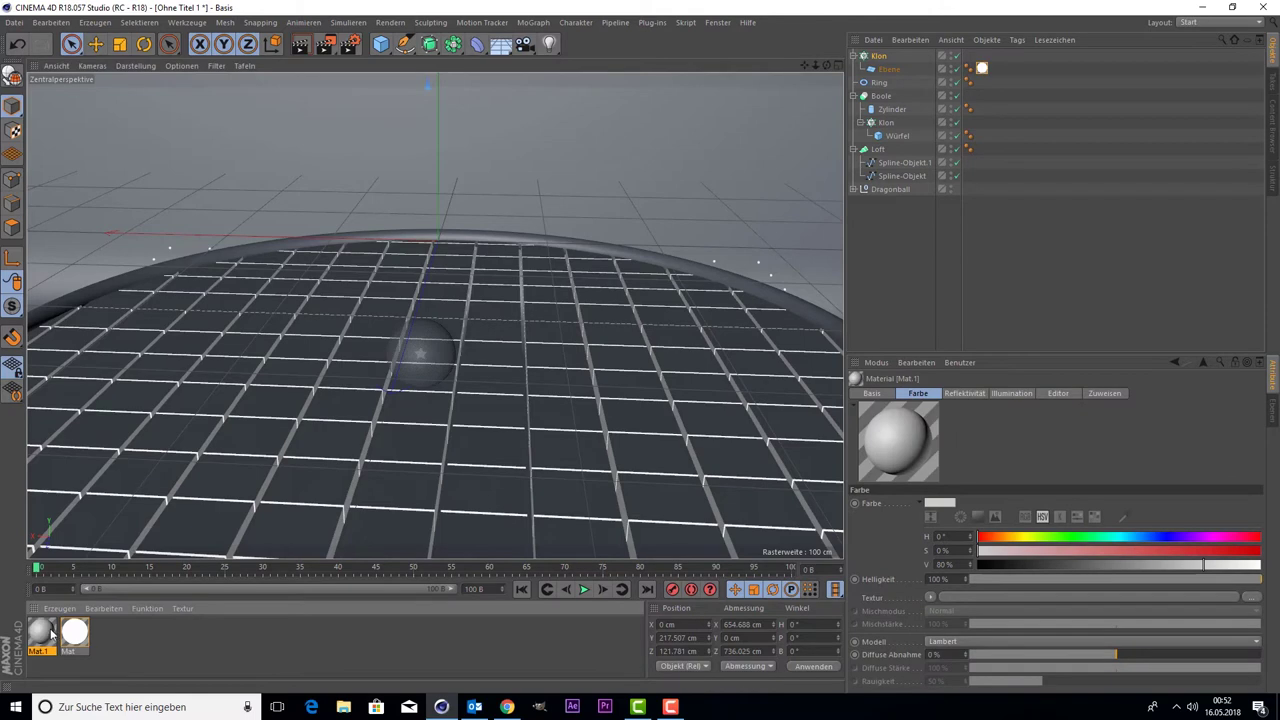
double_click(48, 632)
left_click(366, 136)
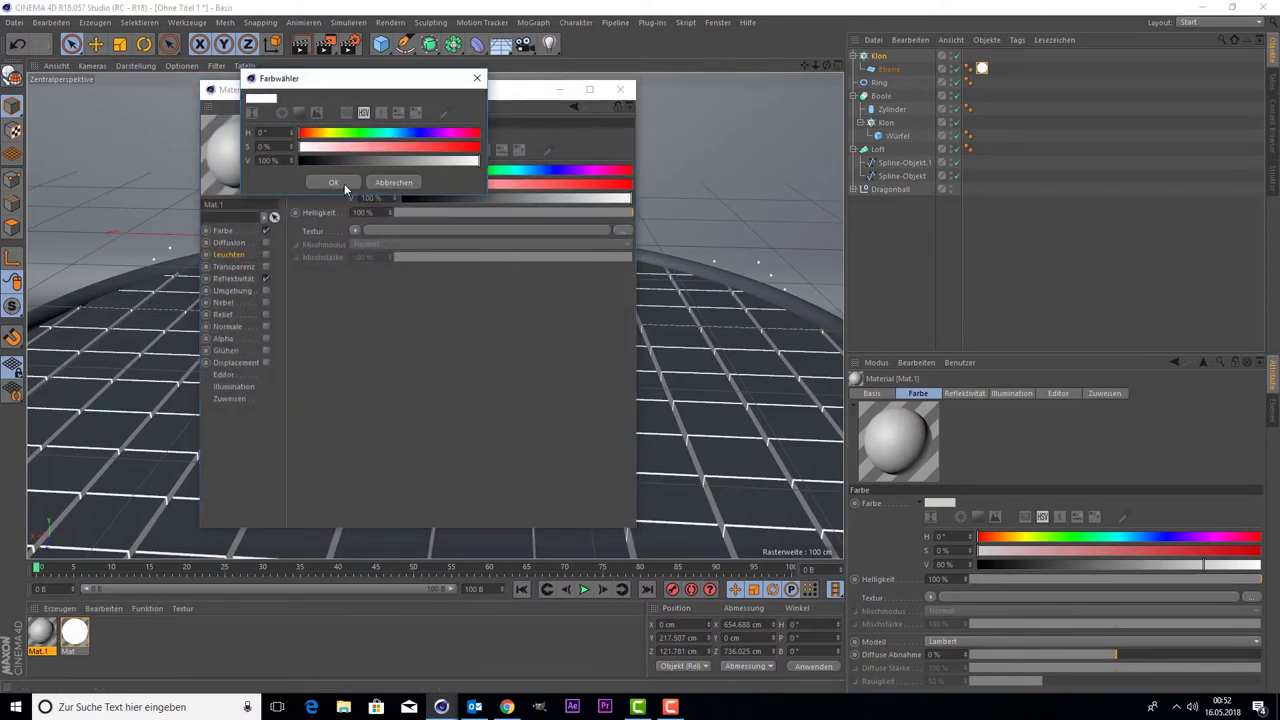
left_click(340, 182)
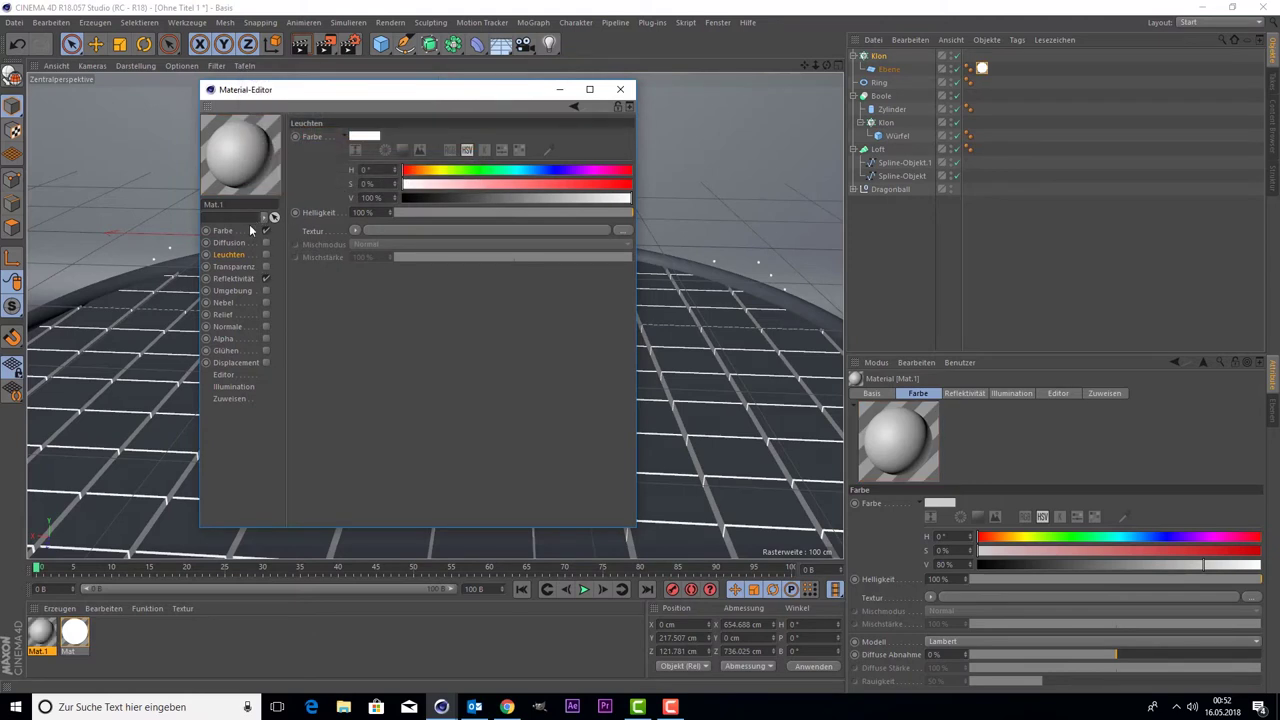
Step: Set Mat.1's base colour to pure white
left_click(249, 226)
left_click(381, 140)
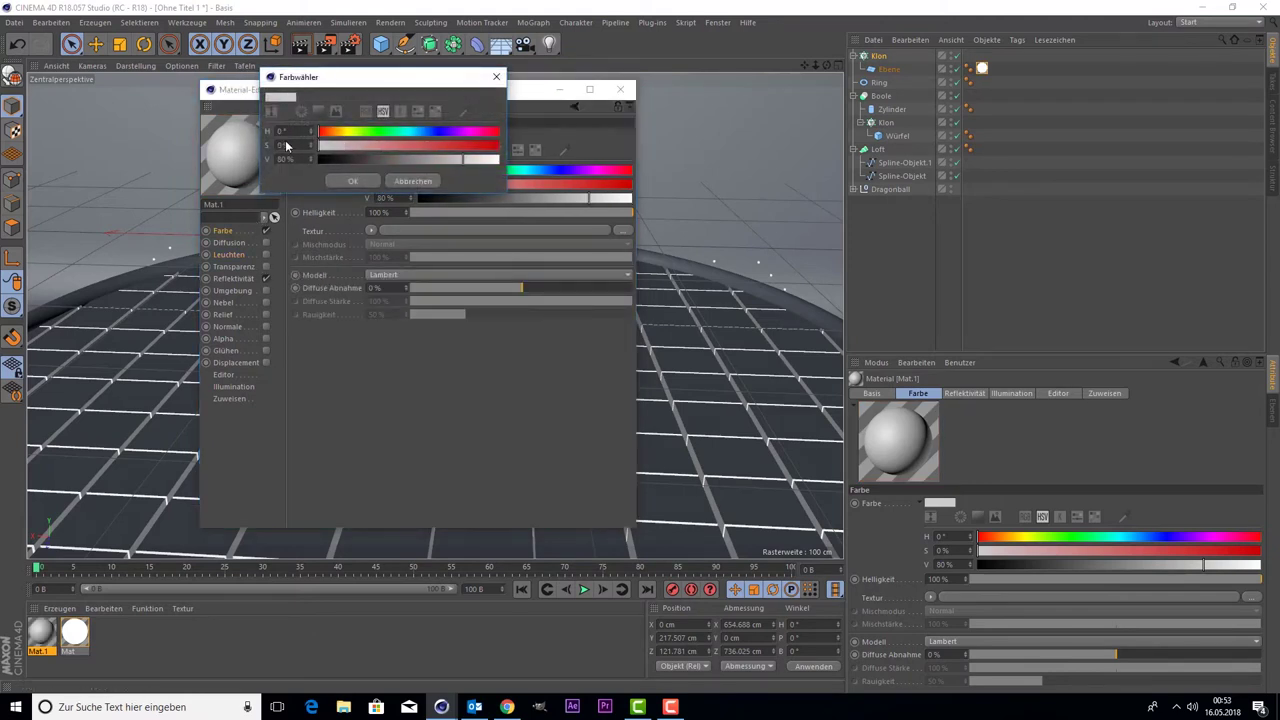
left_click(350, 181)
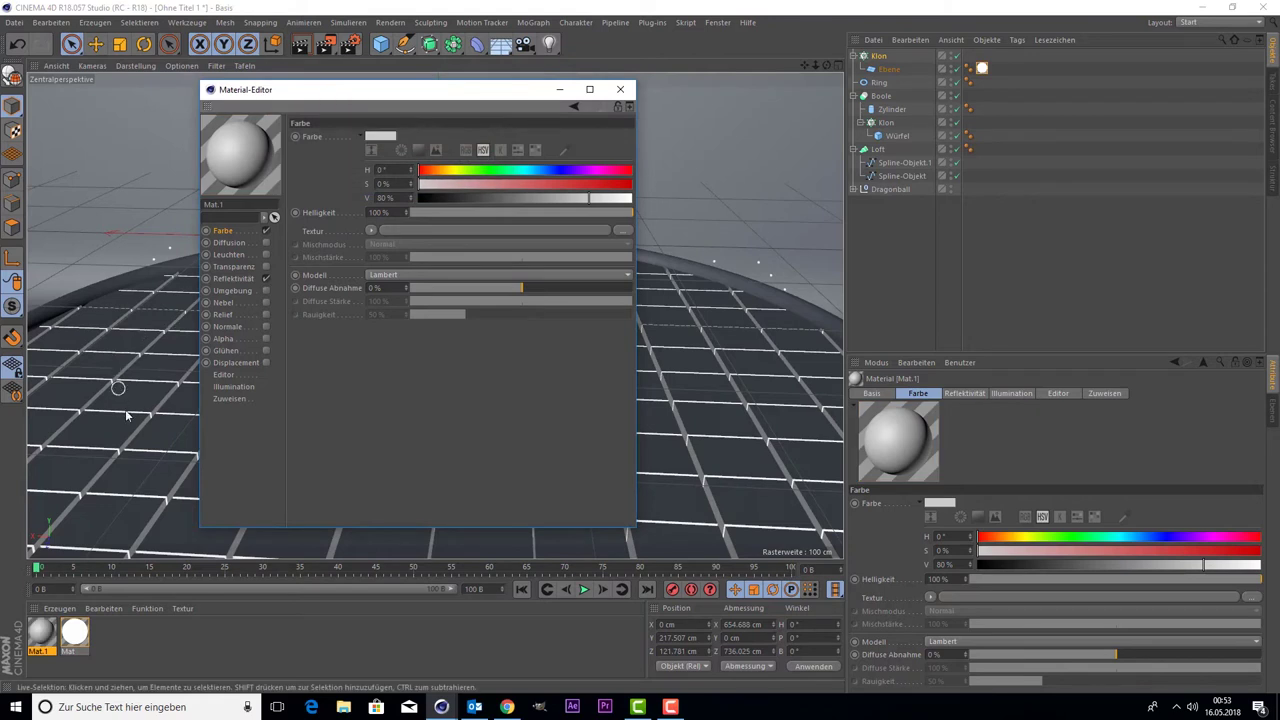
mouse_move(436, 106)
left_mouse_down()
mouse_move(723, 77)
mouse_move(773, 107)
left_mouse_up()
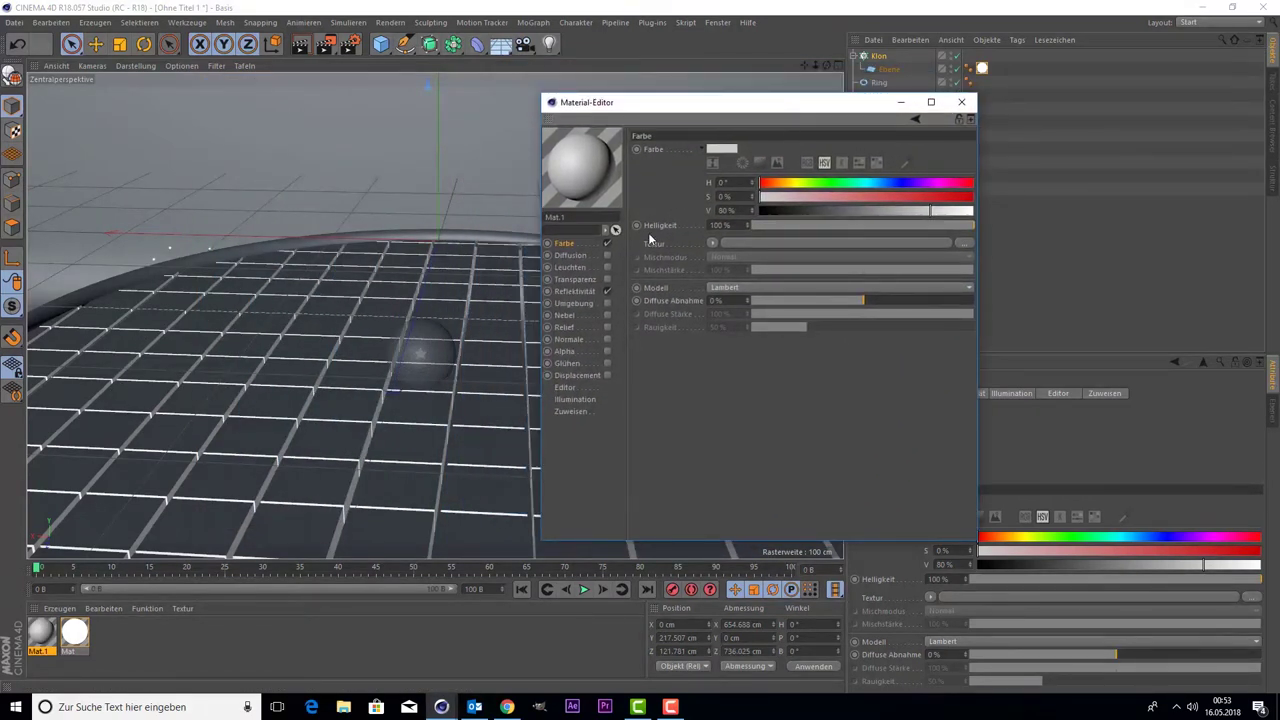
left_click(722, 147)
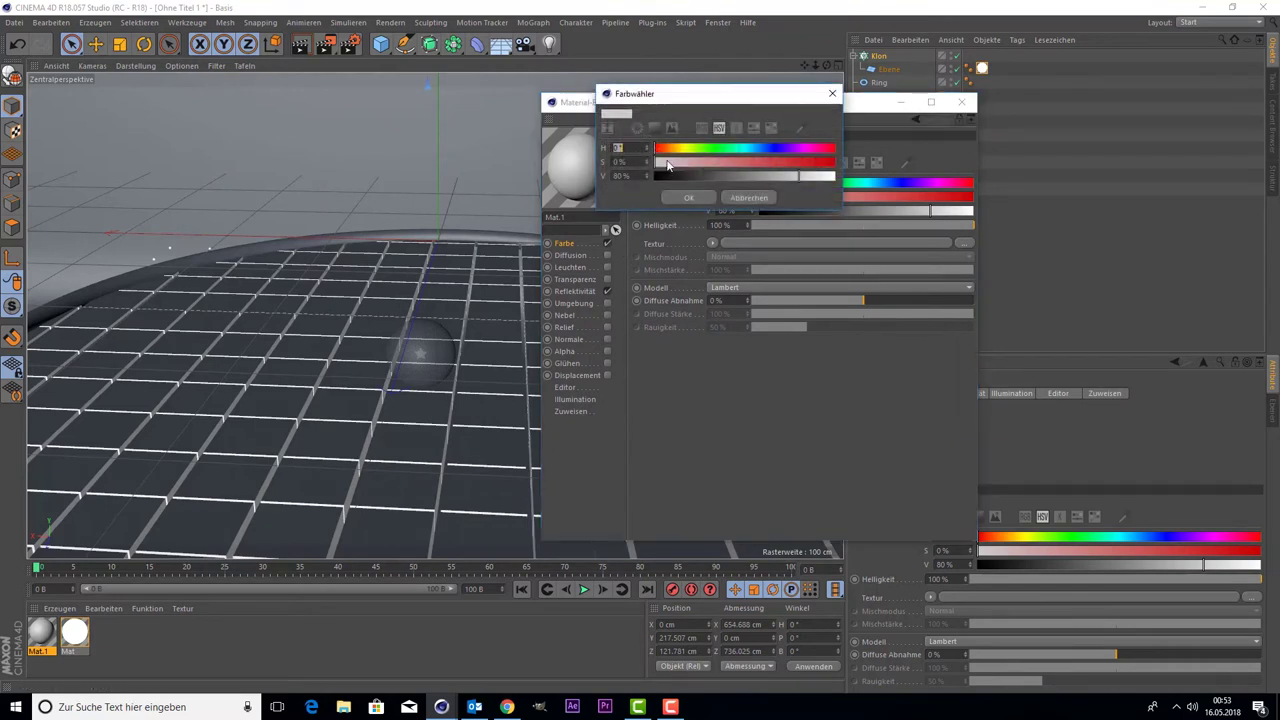
left_click_drag(810, 177, 848, 184)
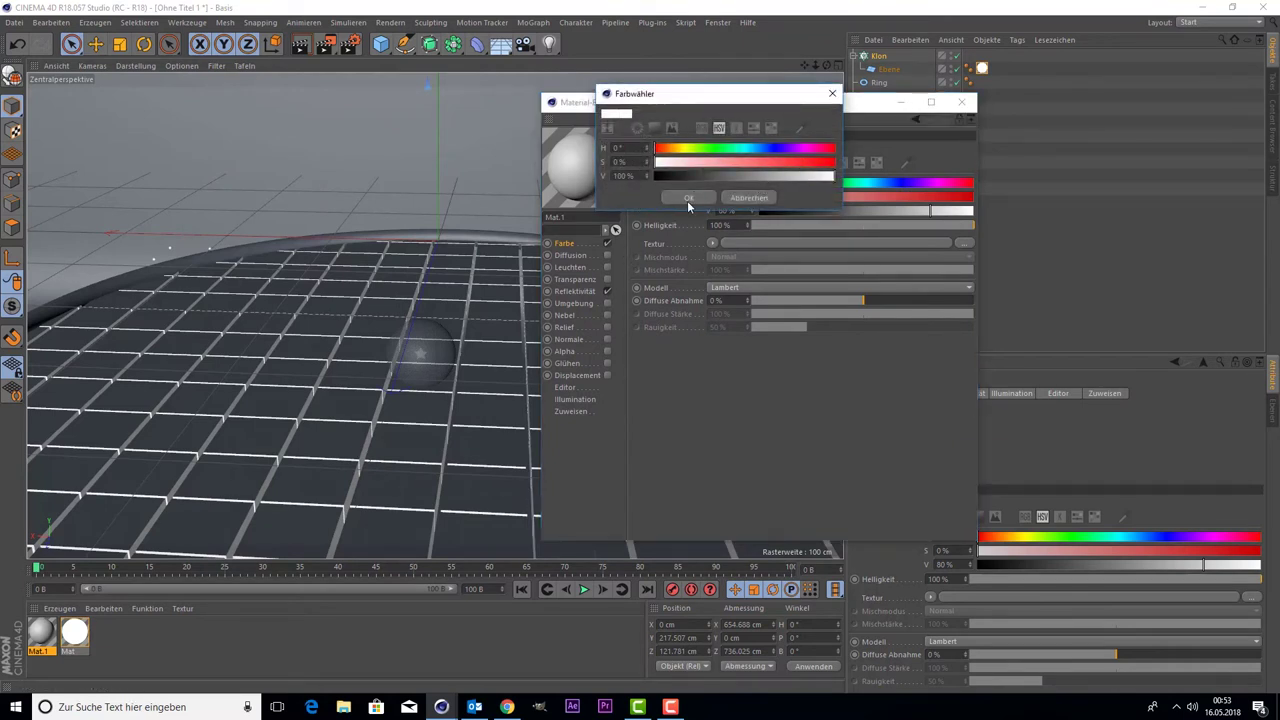
left_click(687, 198)
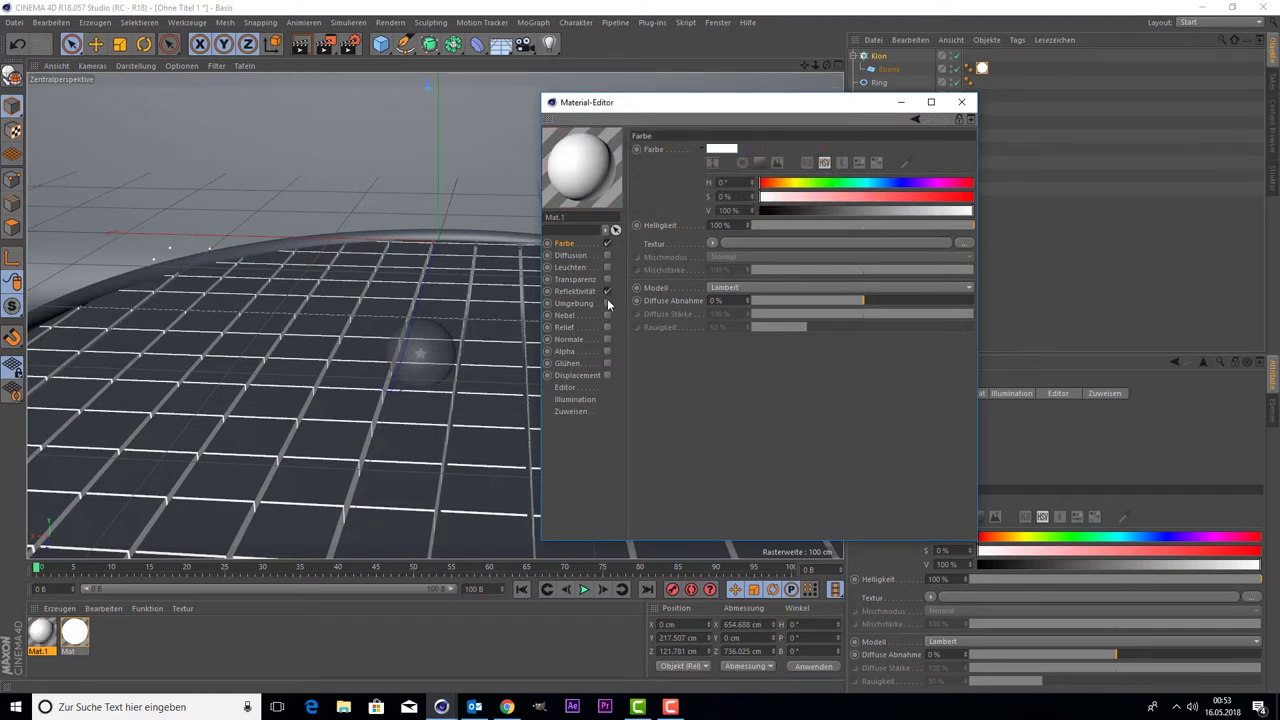
Step: Give Mat.1 a GGX reflection layer at 10% brightness and apply it to Würfel
left_click(576, 290)
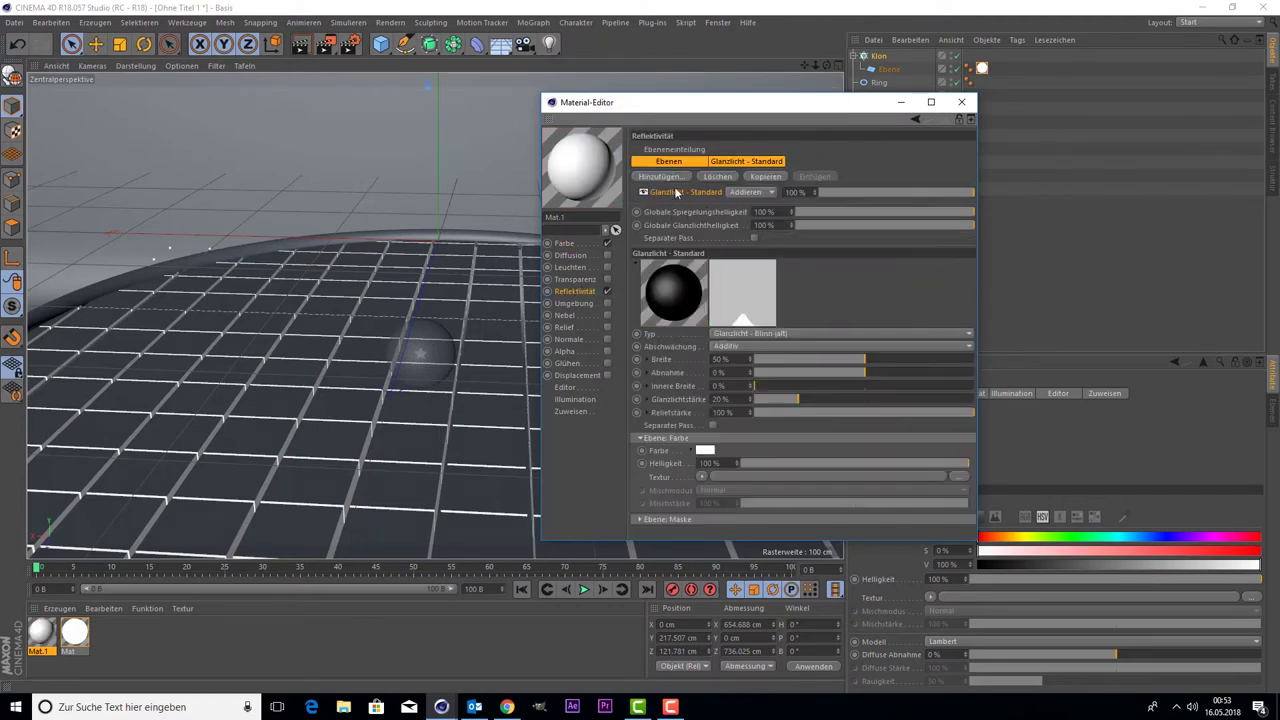
left_click(675, 177)
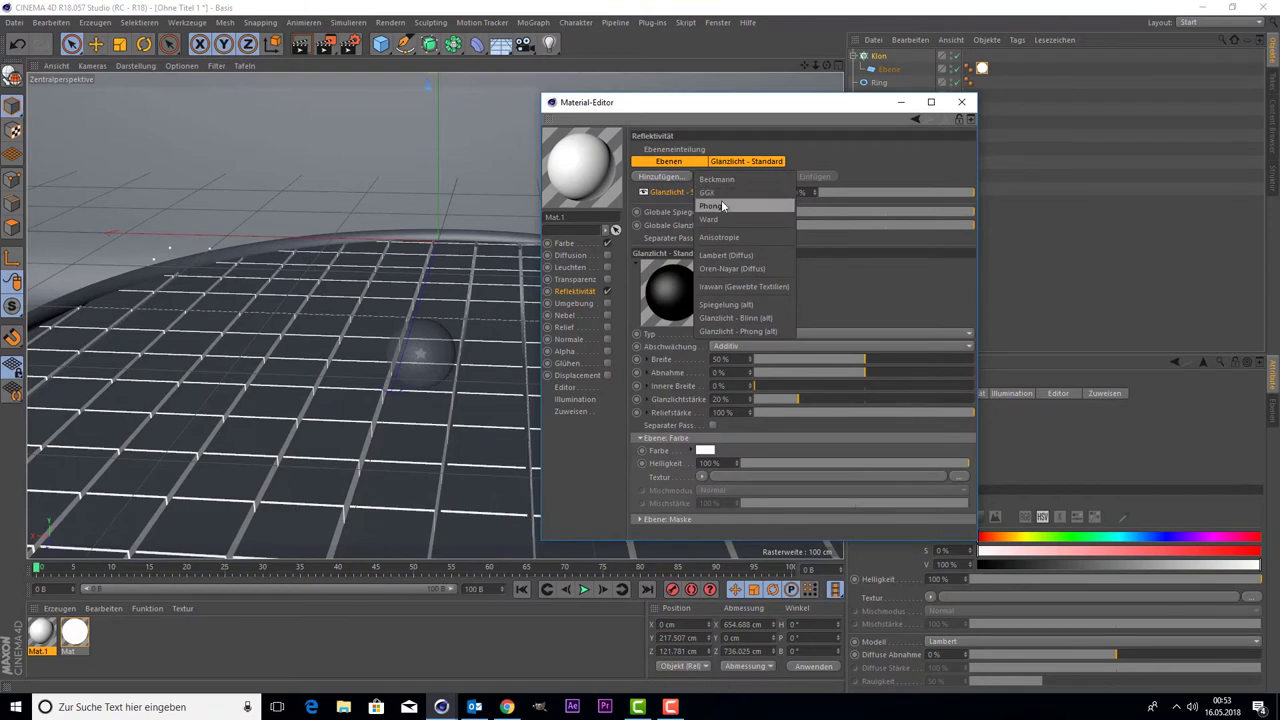
left_click(720, 191)
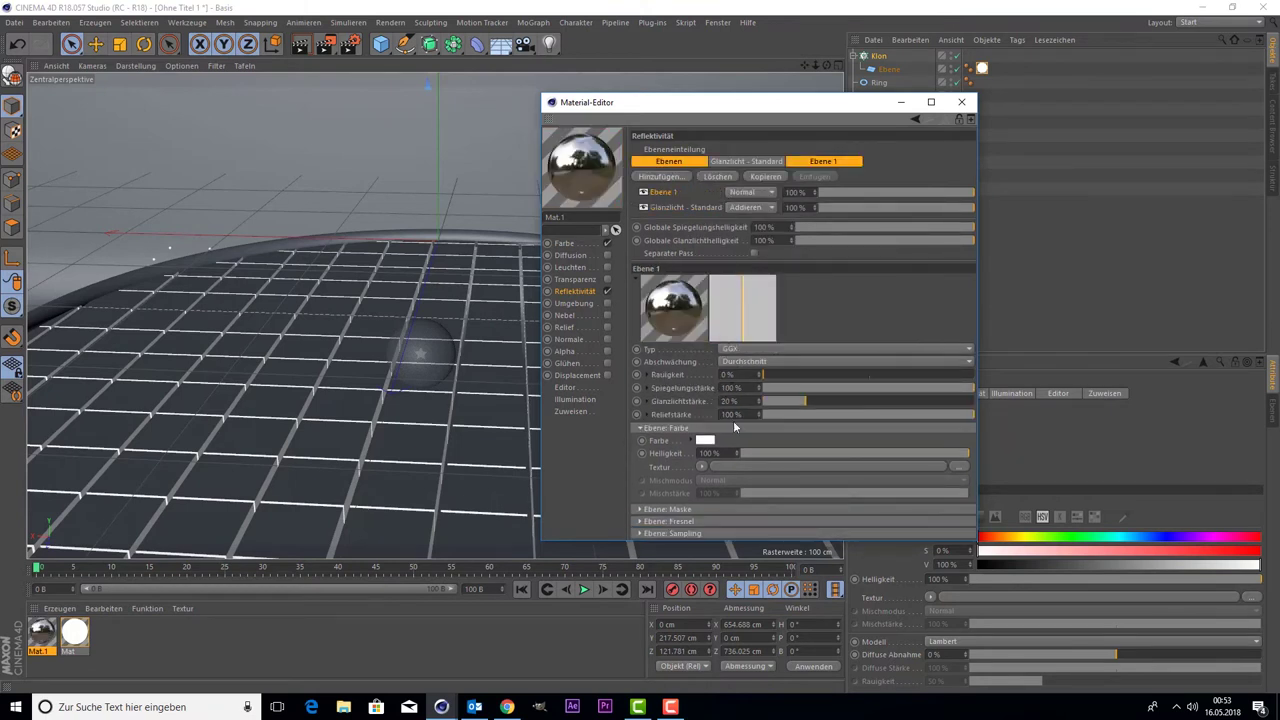
mouse_move(779, 453)
left_mouse_down()
mouse_move(752, 453)
mouse_move(763, 453)
left_mouse_up()
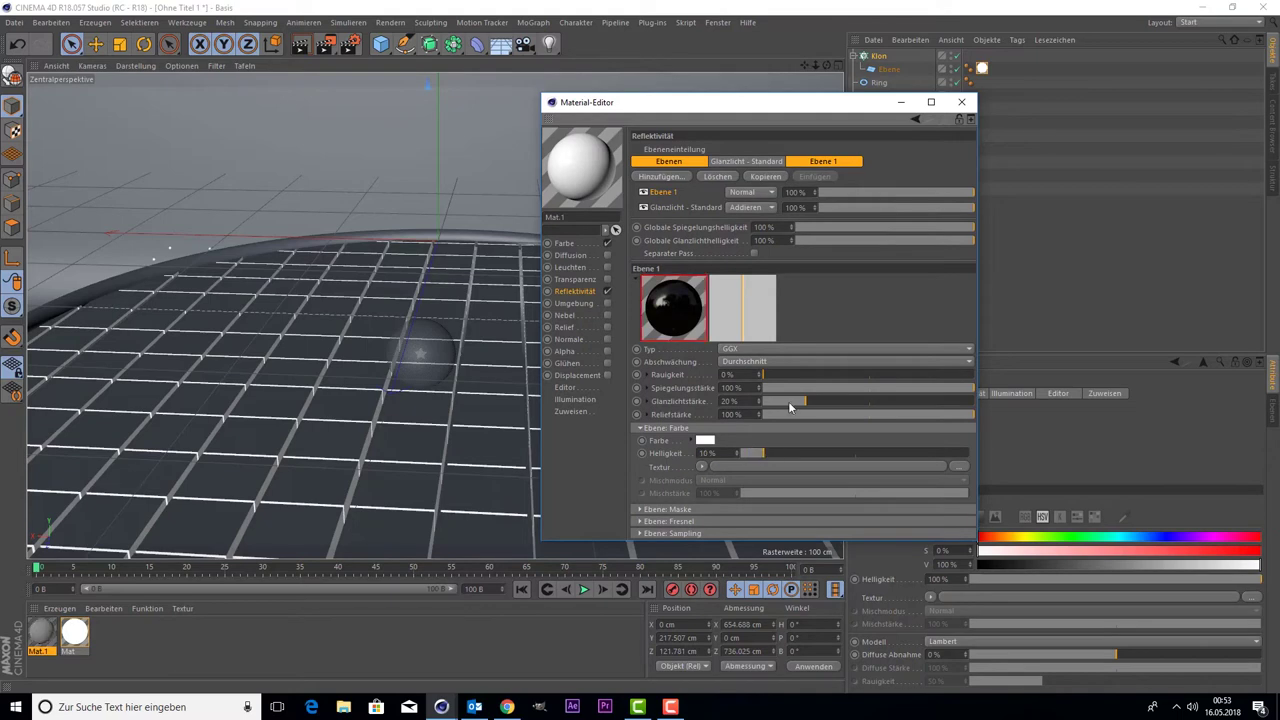
left_click(964, 104)
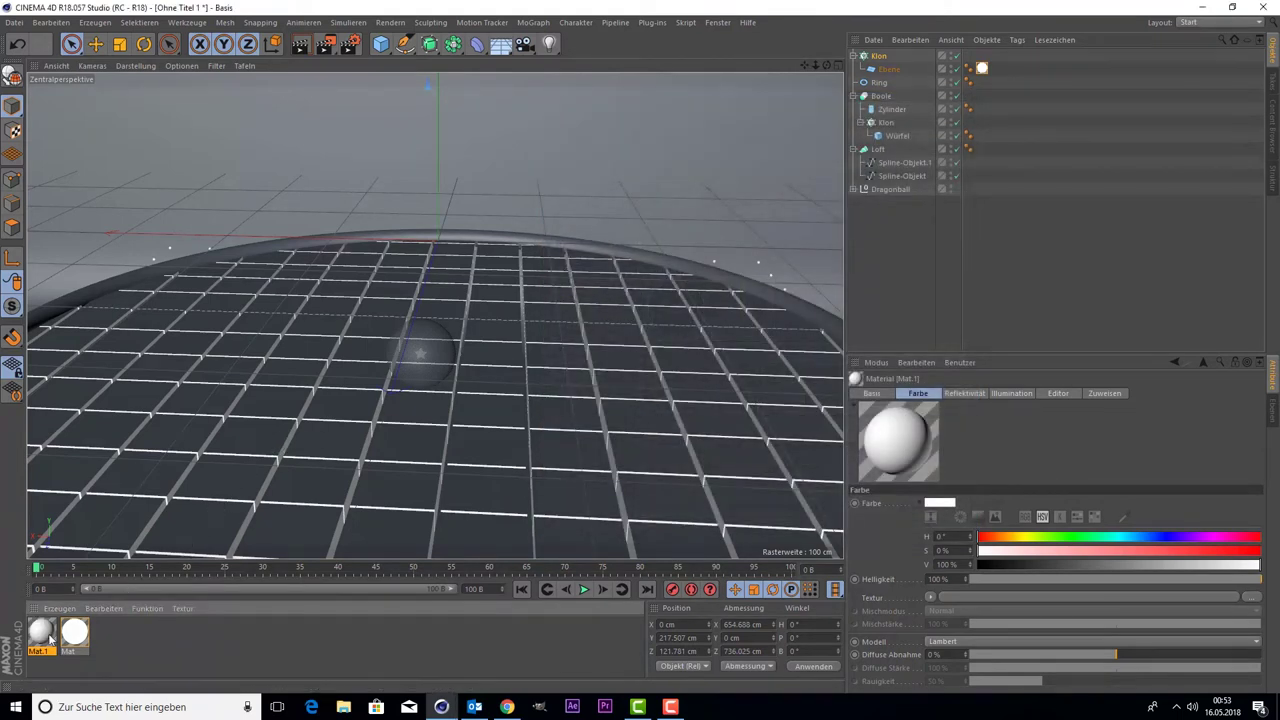
left_click_drag(50, 640, 917, 143)
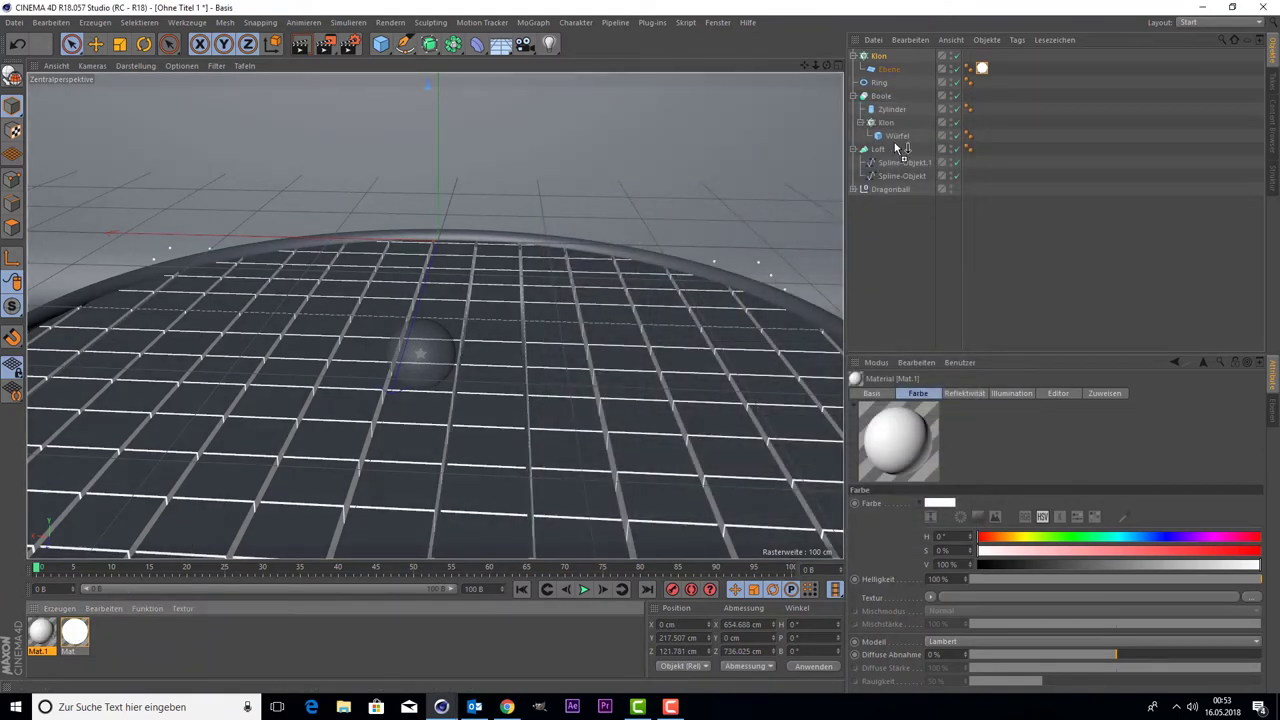
left_click_drag(917, 143, 898, 138)
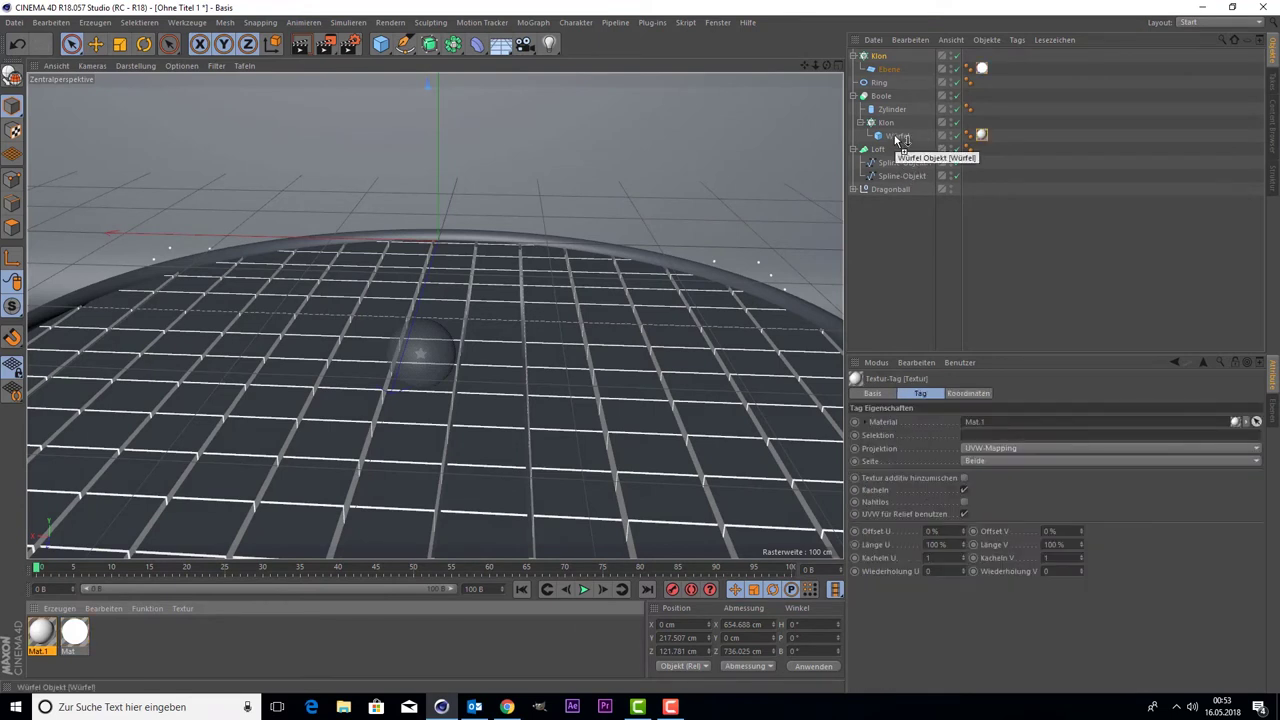
Step: Move Mat.1 from the cube clones onto the Zylinder floor and delete Klon's texture tag
left_click_drag(983, 137, 885, 127)
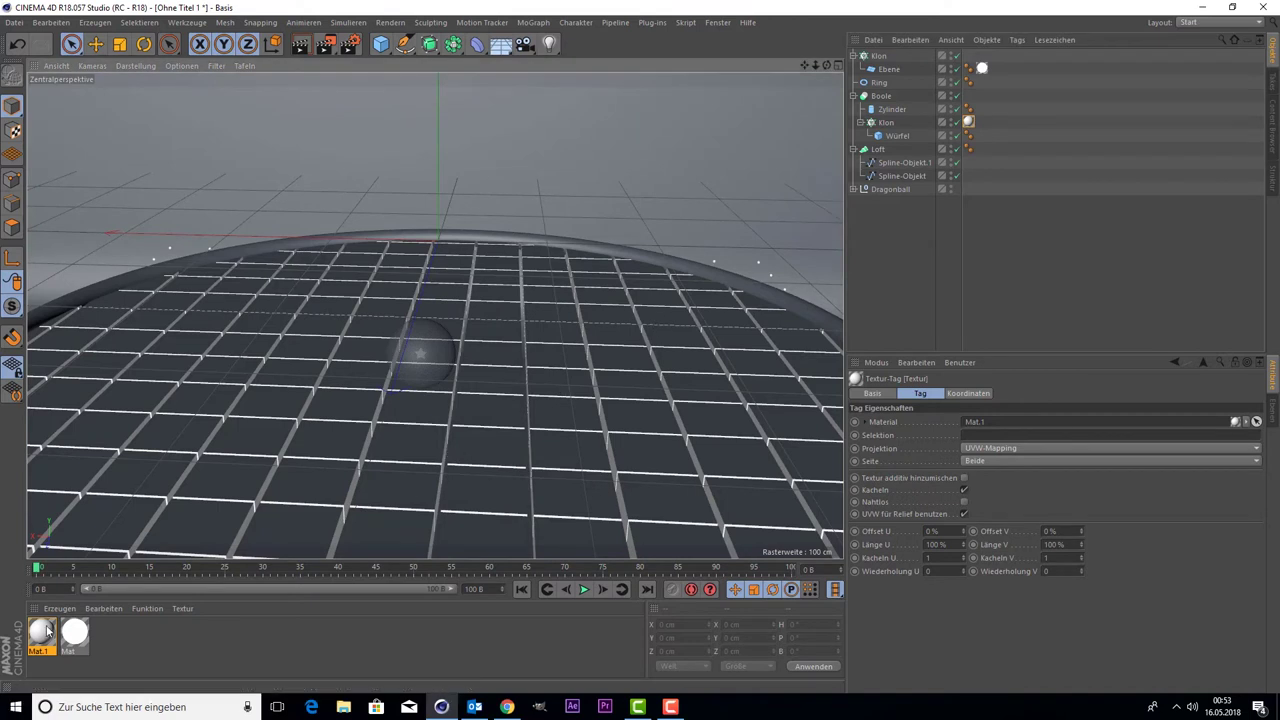
left_click_drag(199, 522, 200, 524)
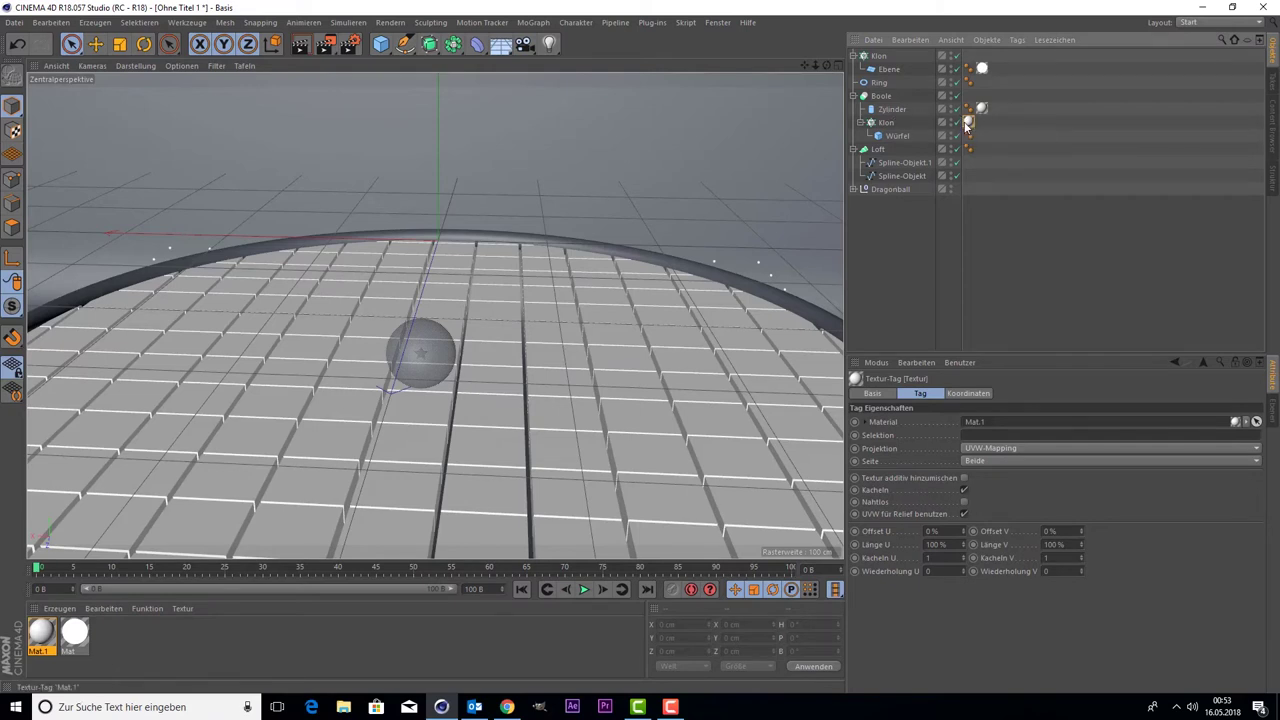
key("Delete")
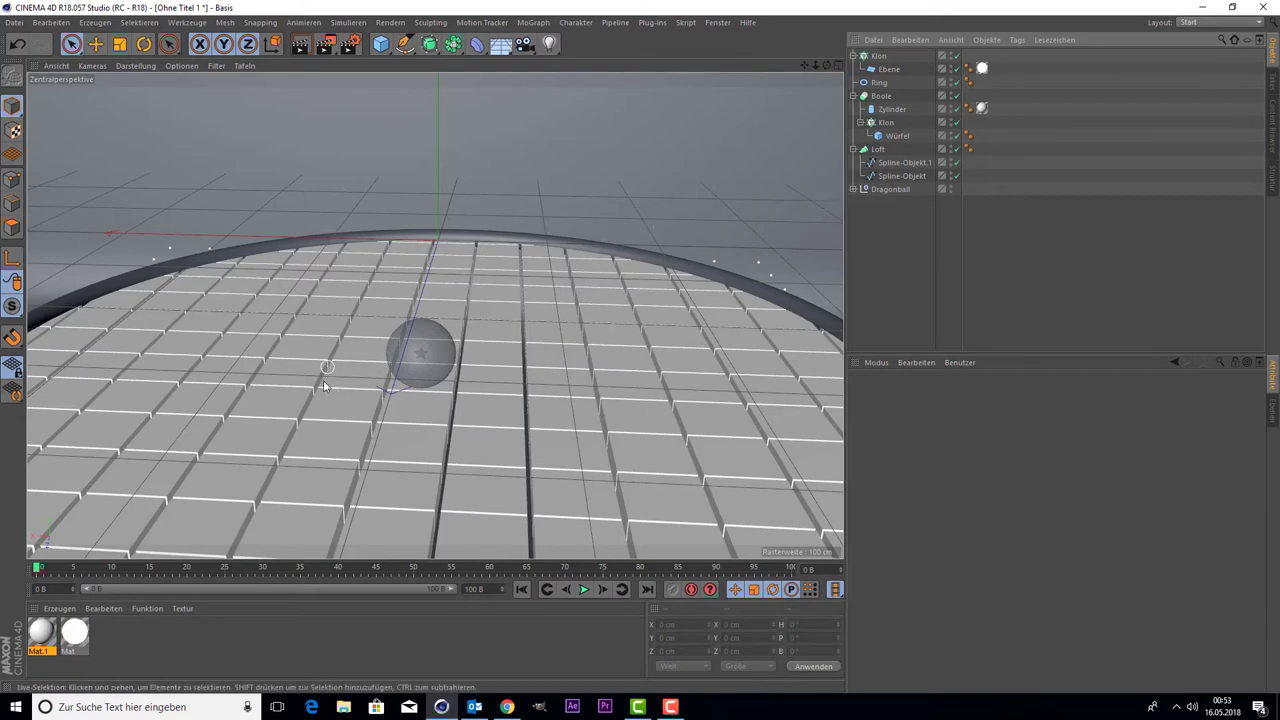
Step: Create Mat.2 and colour it a fully saturated, full-brightness orange-red
double_click(134, 650)
double_click(42, 632)
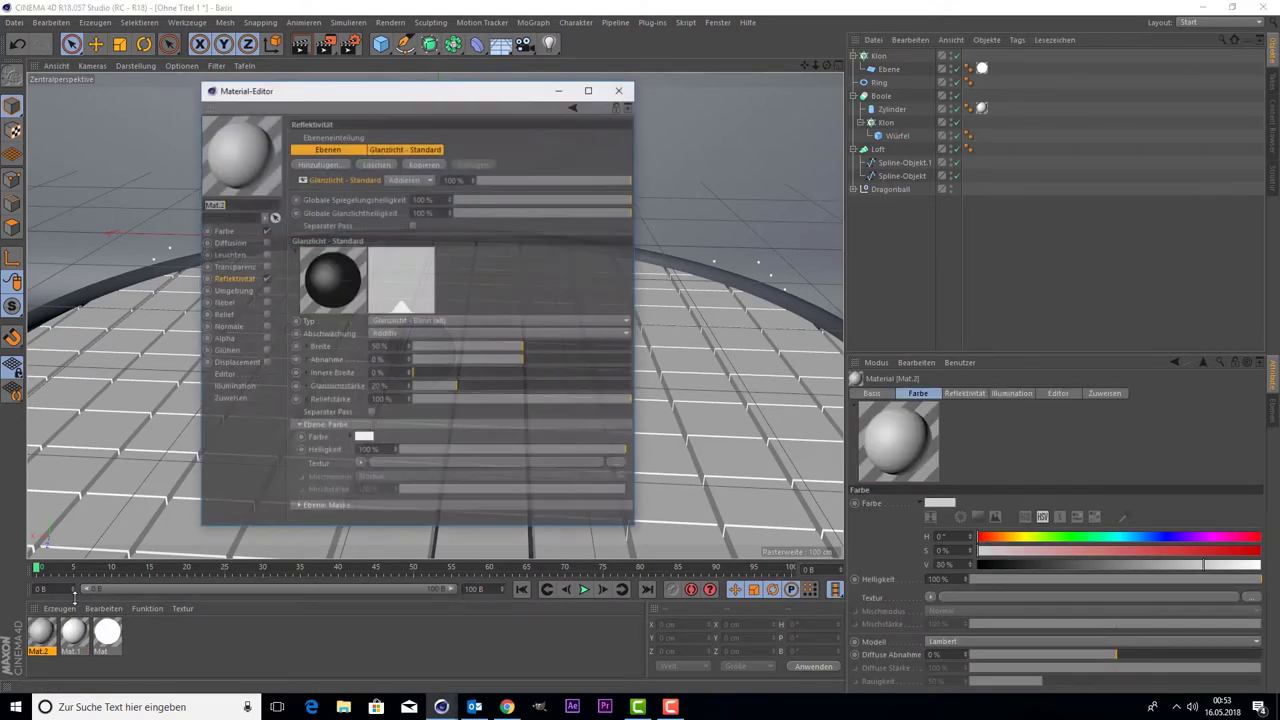
left_click(236, 231)
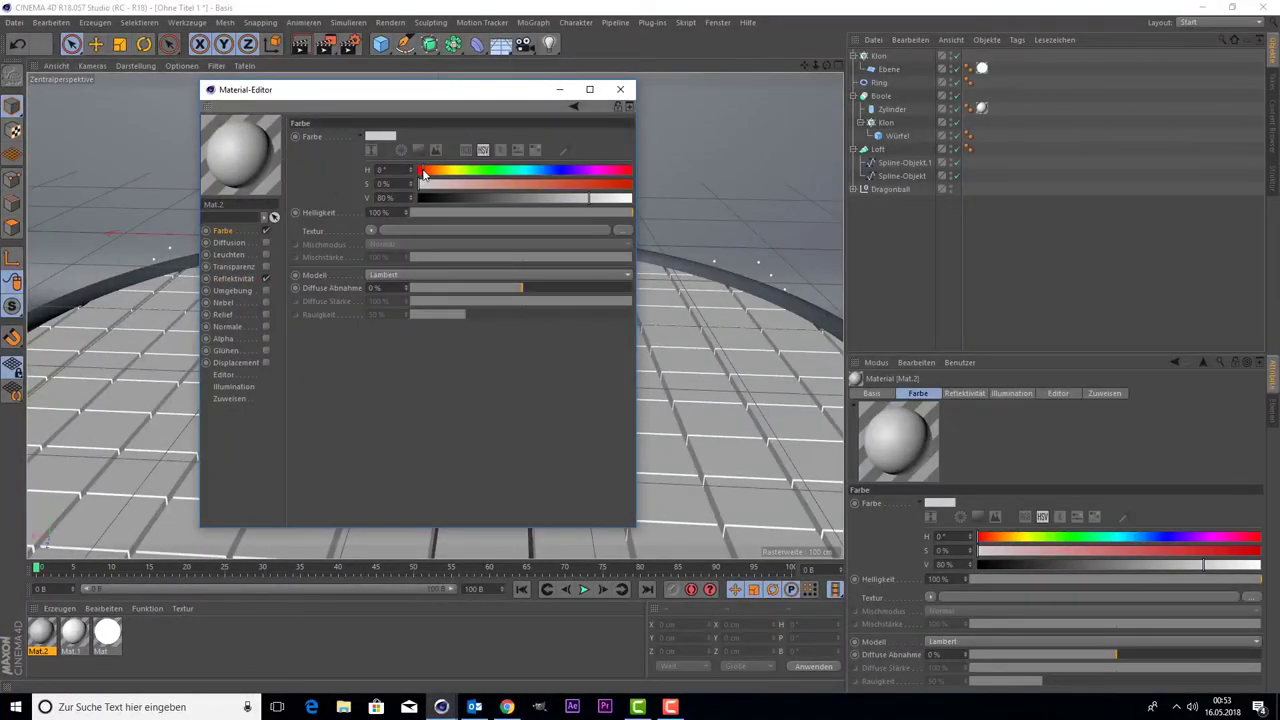
left_click_drag(422, 184, 611, 184)
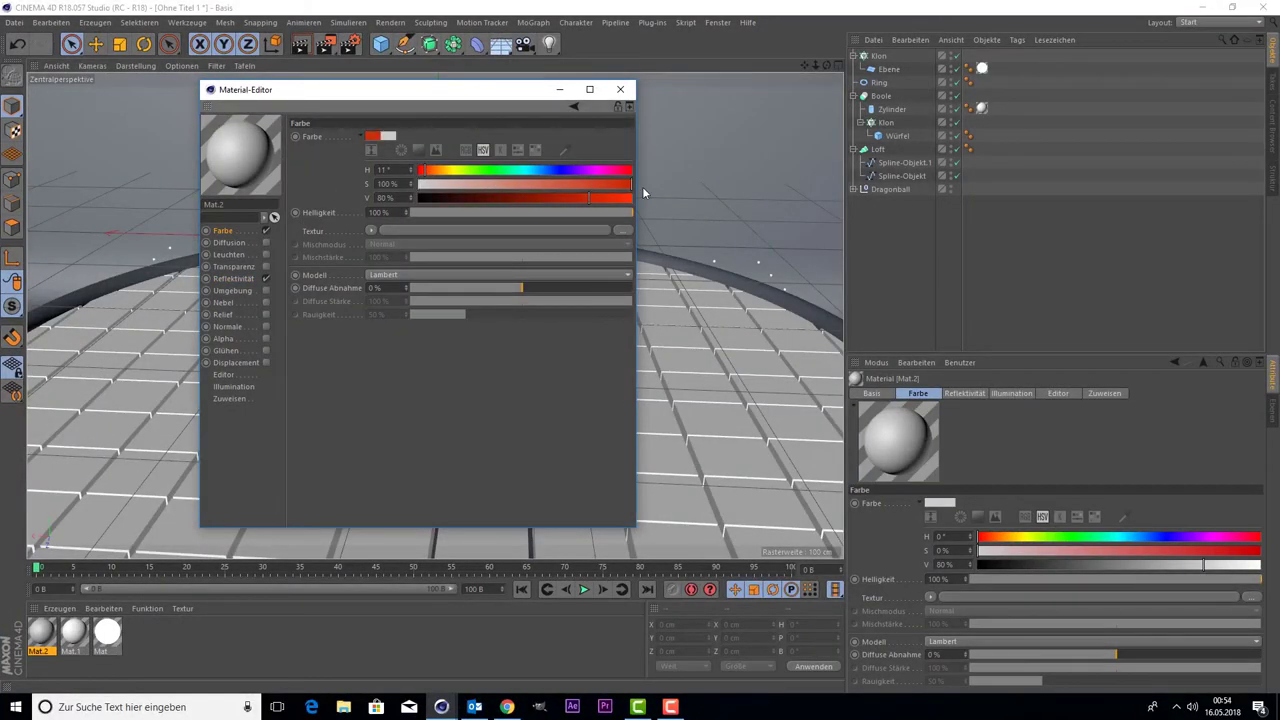
left_click(596, 184)
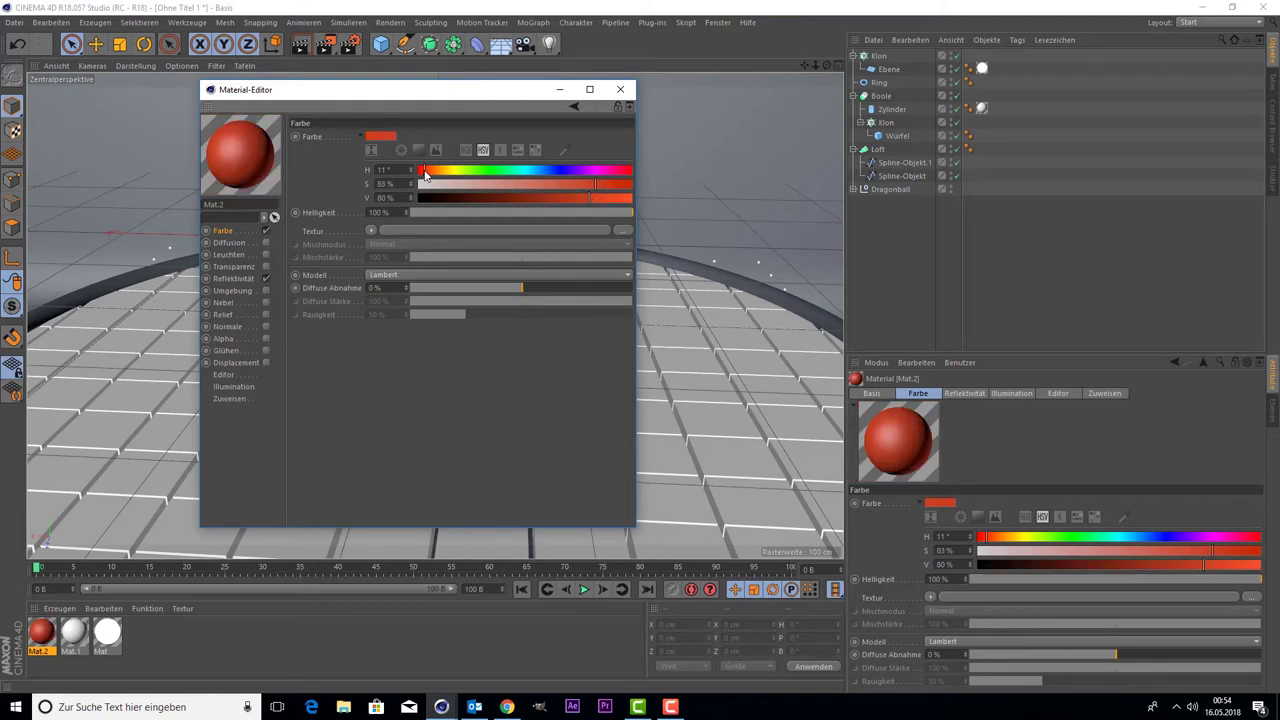
left_click_drag(426, 172, 430, 172)
left_click(628, 184)
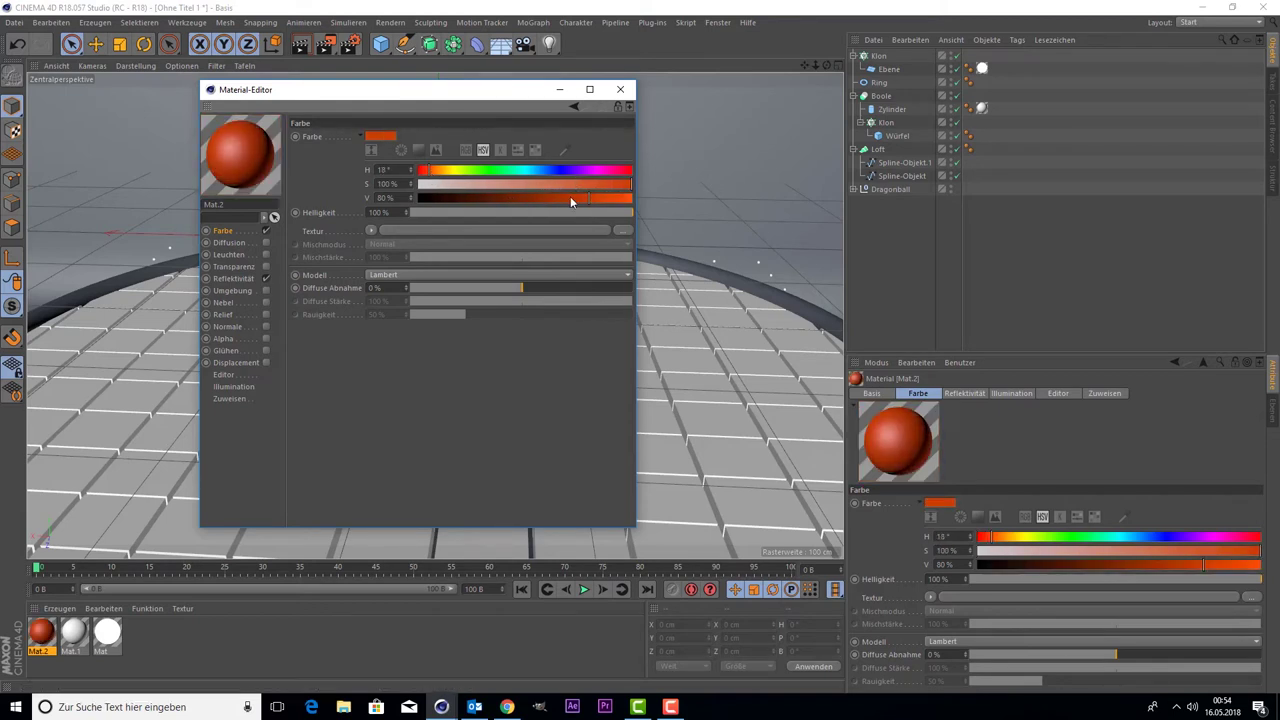
left_click_drag(571, 200, 666, 197)
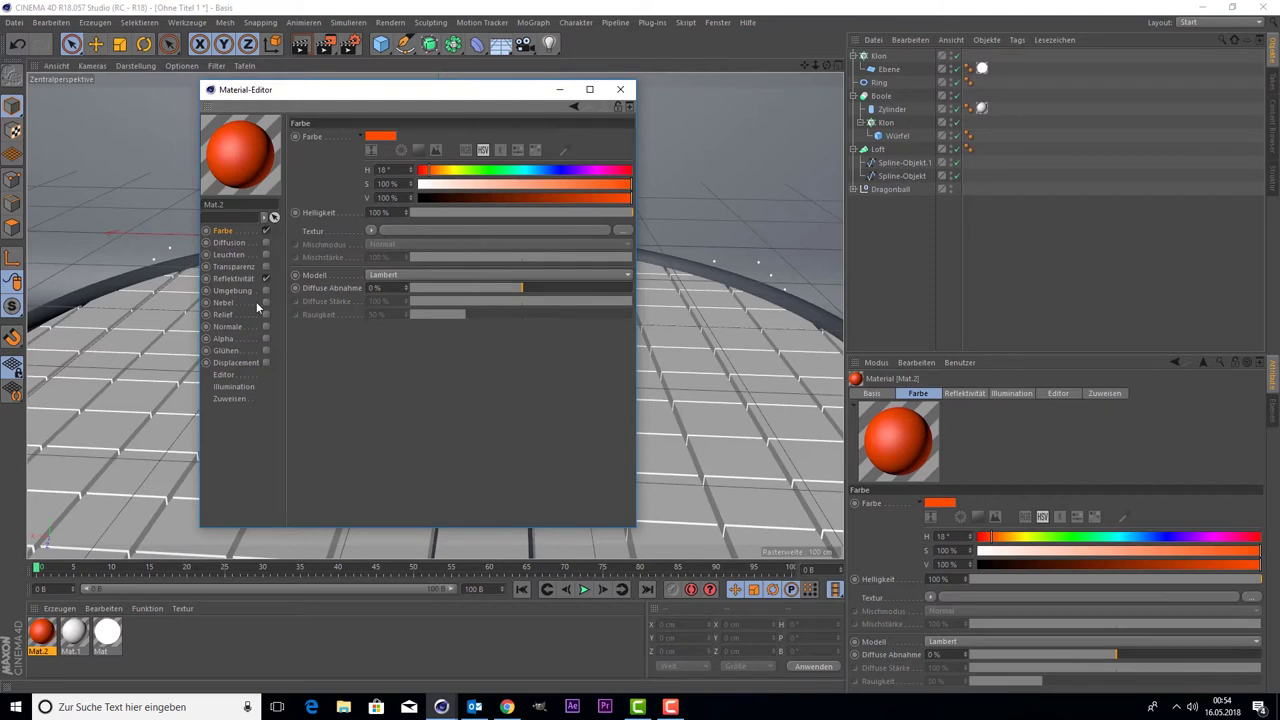
Step: Add a Phong reflection layer at 10% brightness to Mat.2
left_click(236, 279)
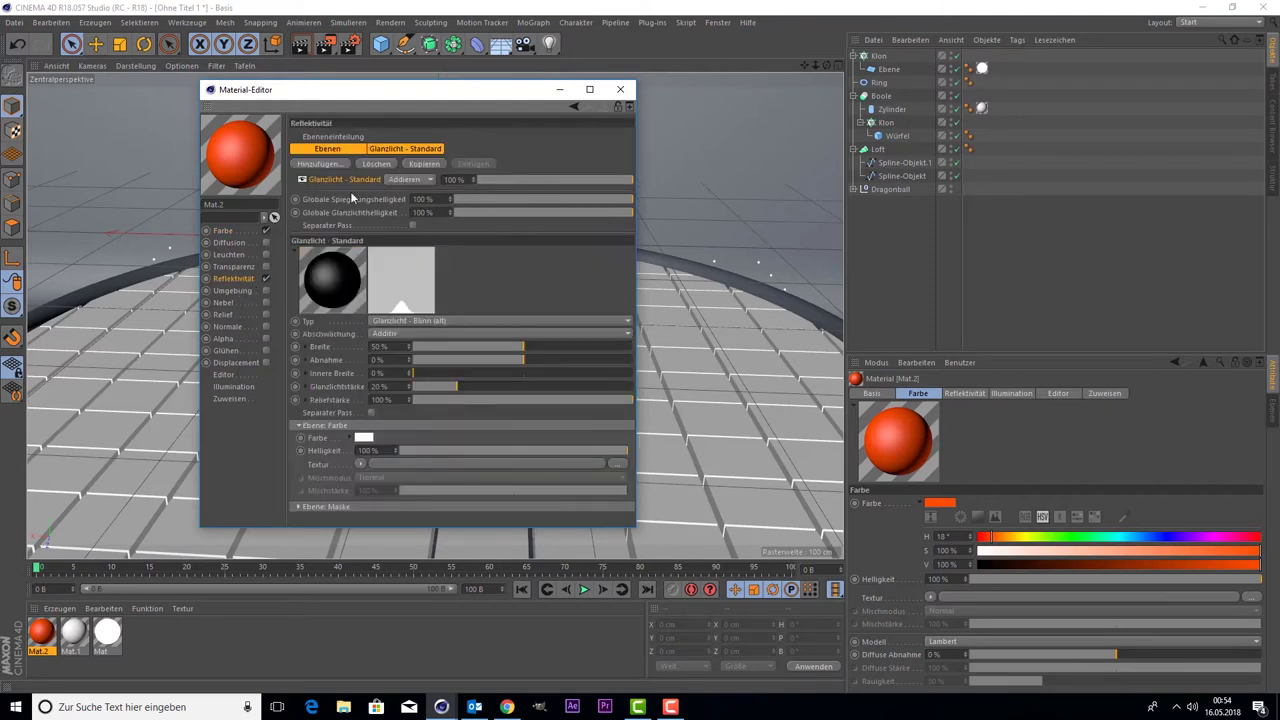
left_click(318, 164)
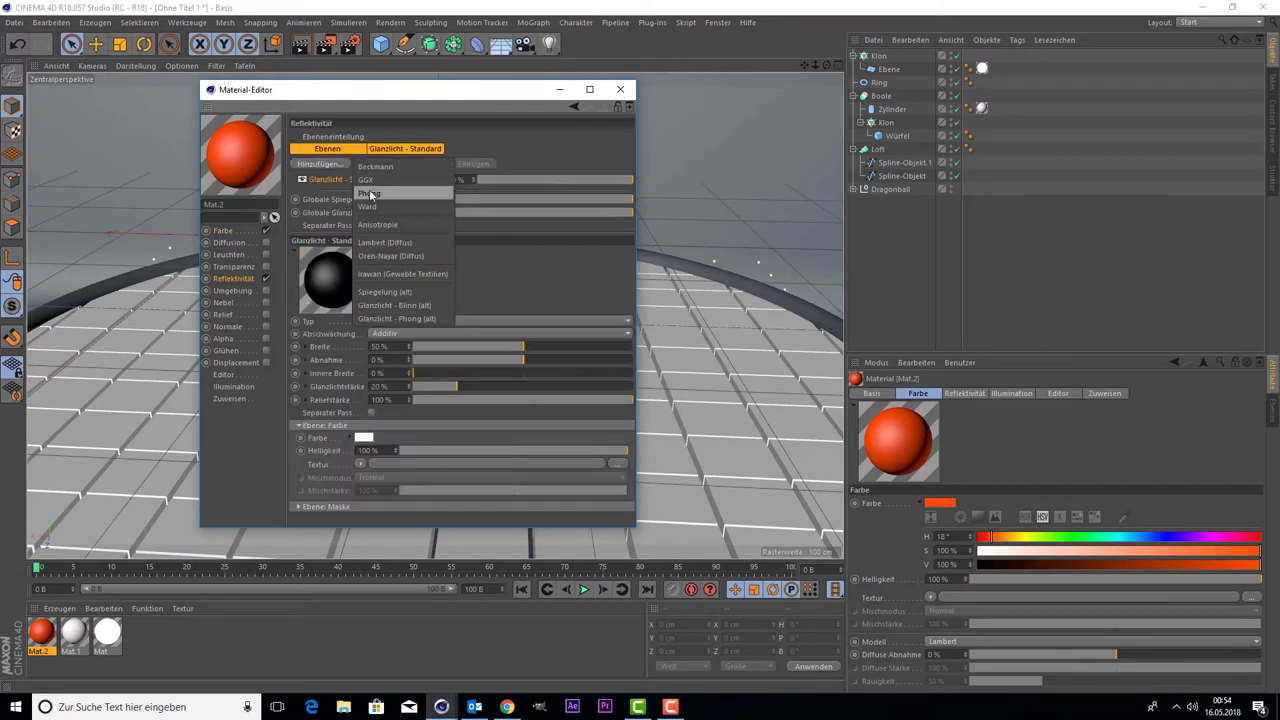
left_click(380, 193)
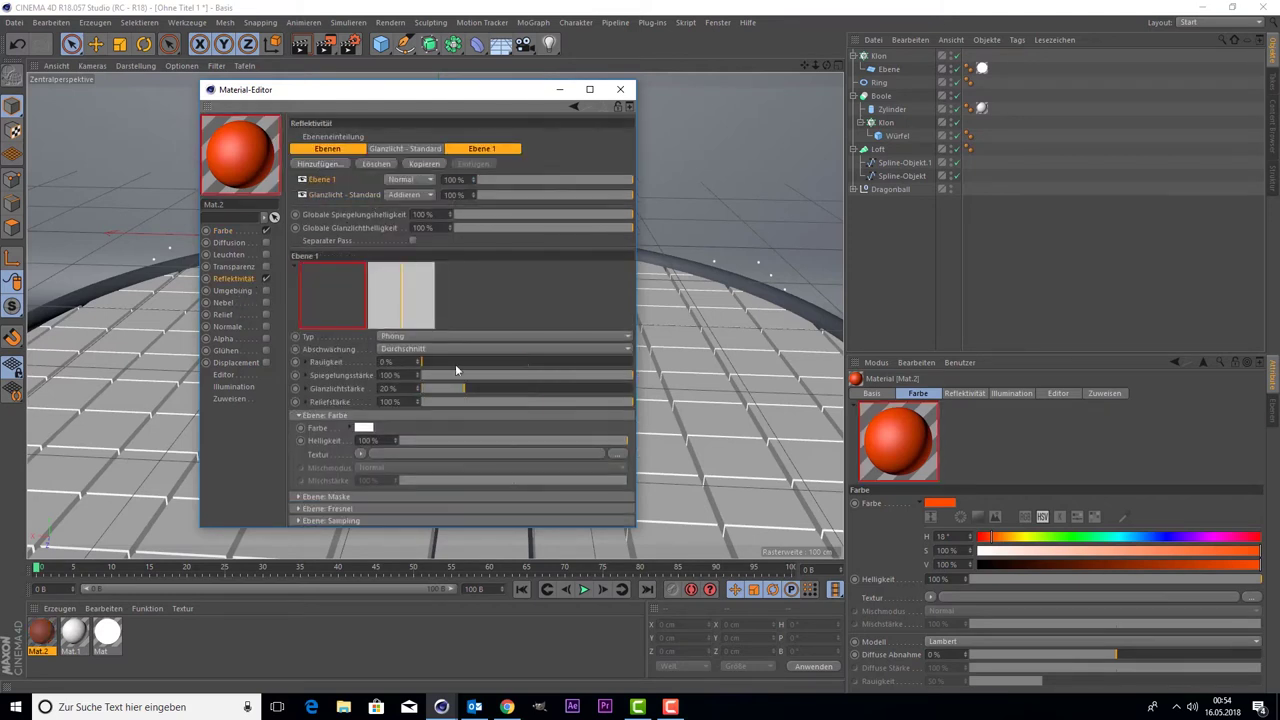
left_click(425, 440)
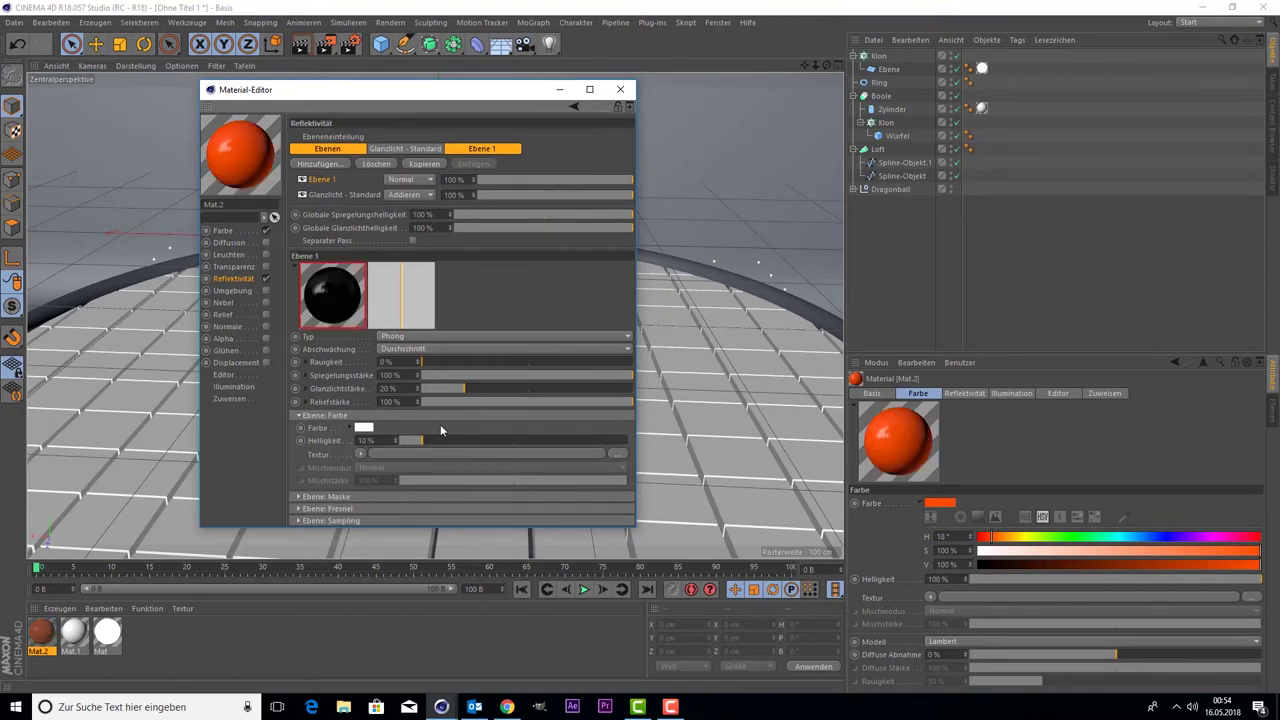
left_click(620, 89)
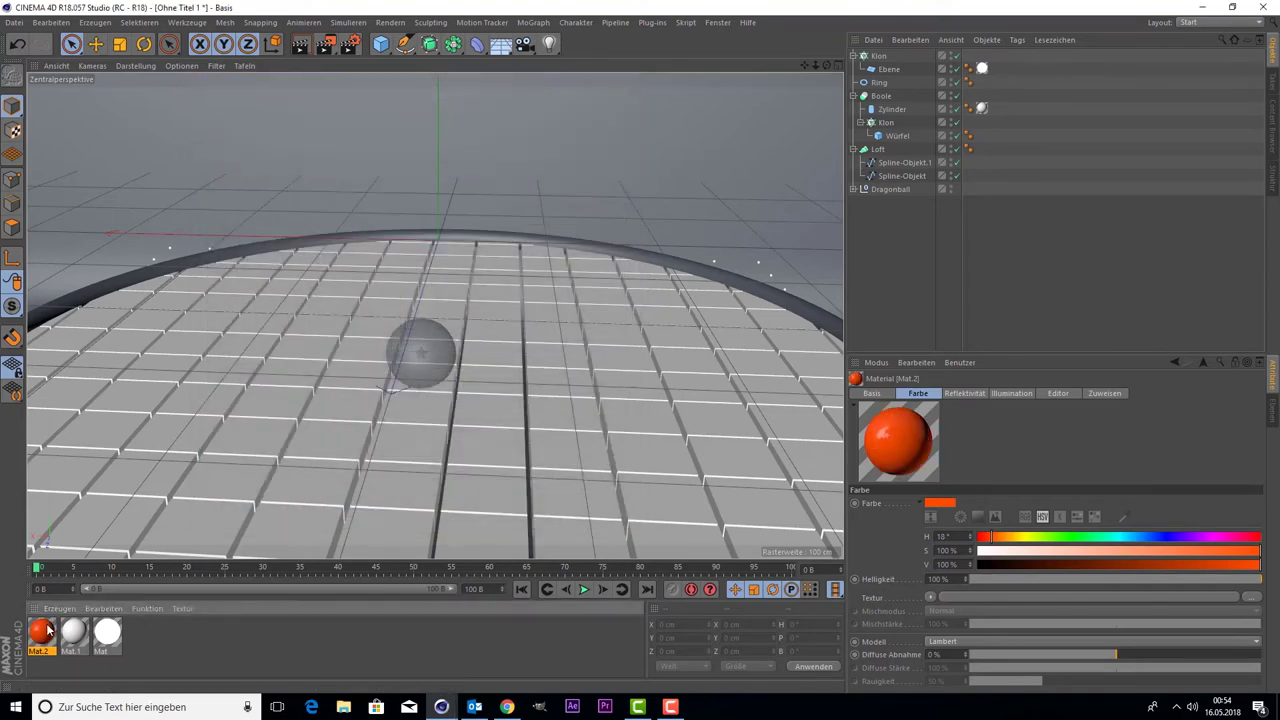
Step: Apply Mat.2 to the Ring to turn it orange, then create Mat.3
mouse_move(41, 631)
left_mouse_down()
mouse_move(907, 79)
mouse_move(879, 86)
left_mouse_up()
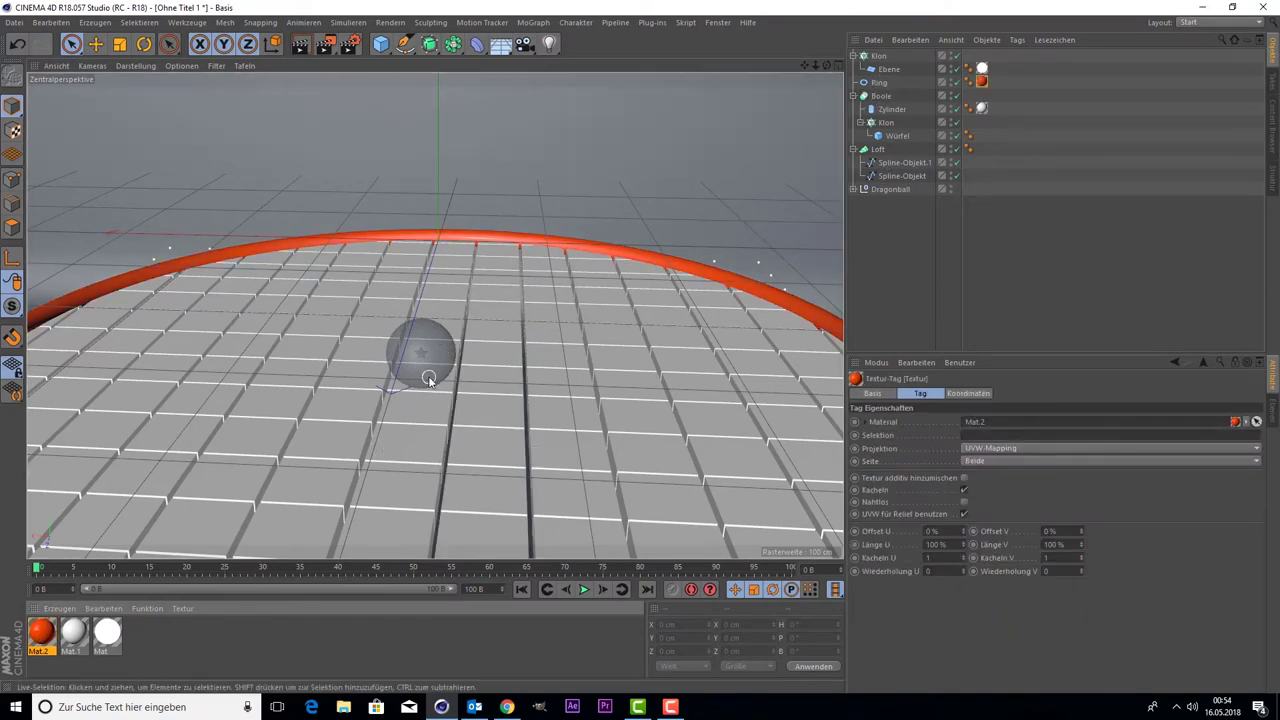
scroll(429, 378, "up", 2)
scroll(429, 376, "up", 1)
scroll(429, 376, "up", 2)
scroll(429, 380, "down", 1)
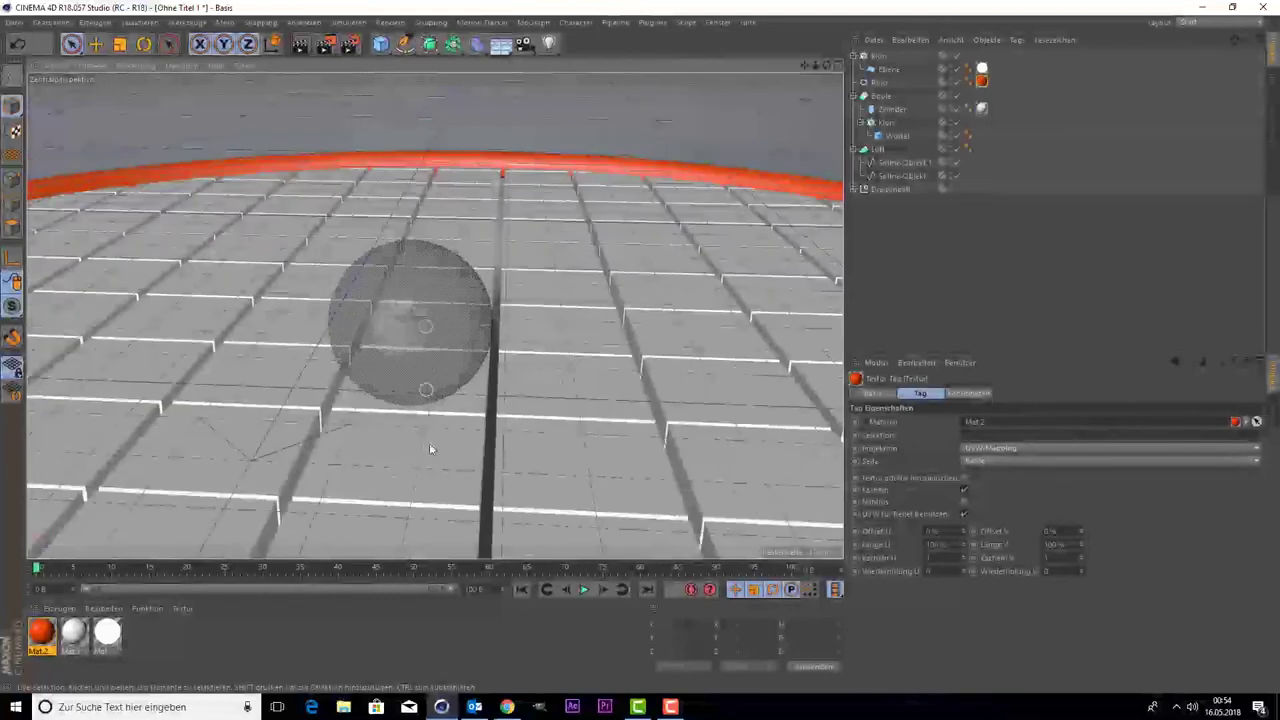
double_click(167, 648)
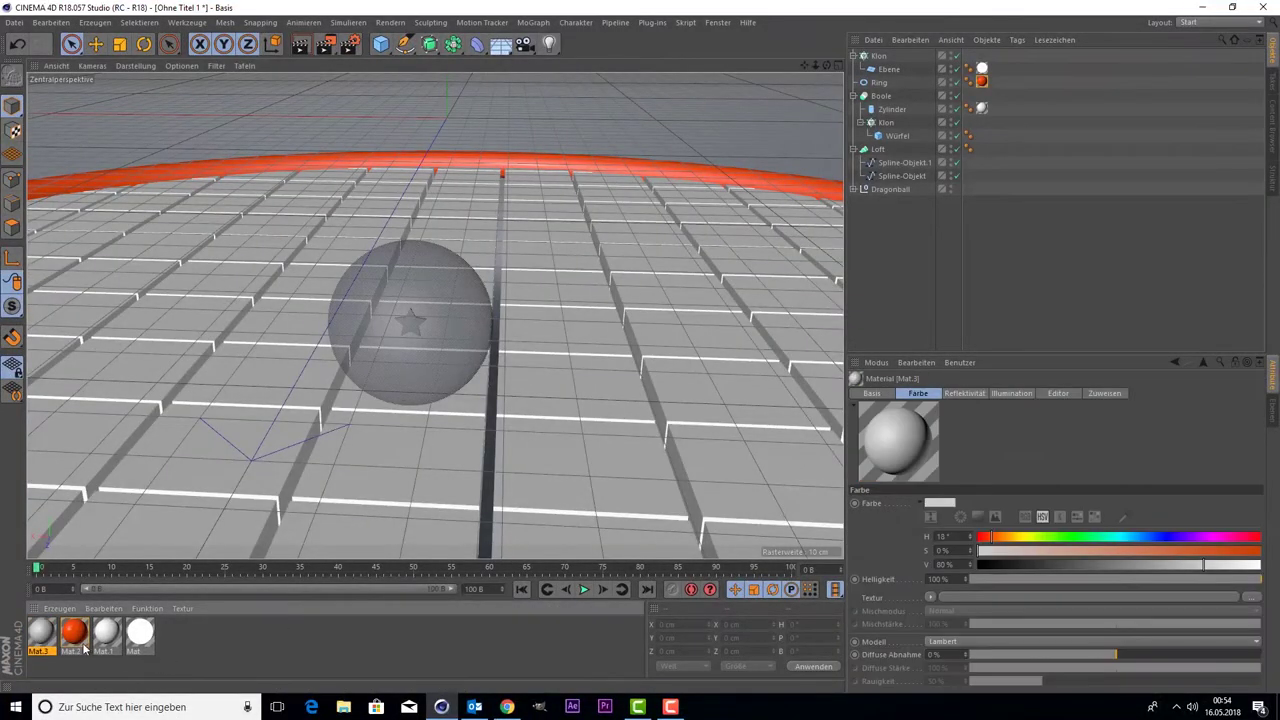
Step: Set Mat.3's colour to orange (H 26°, S 100%, V 80%)
double_click(33, 636)
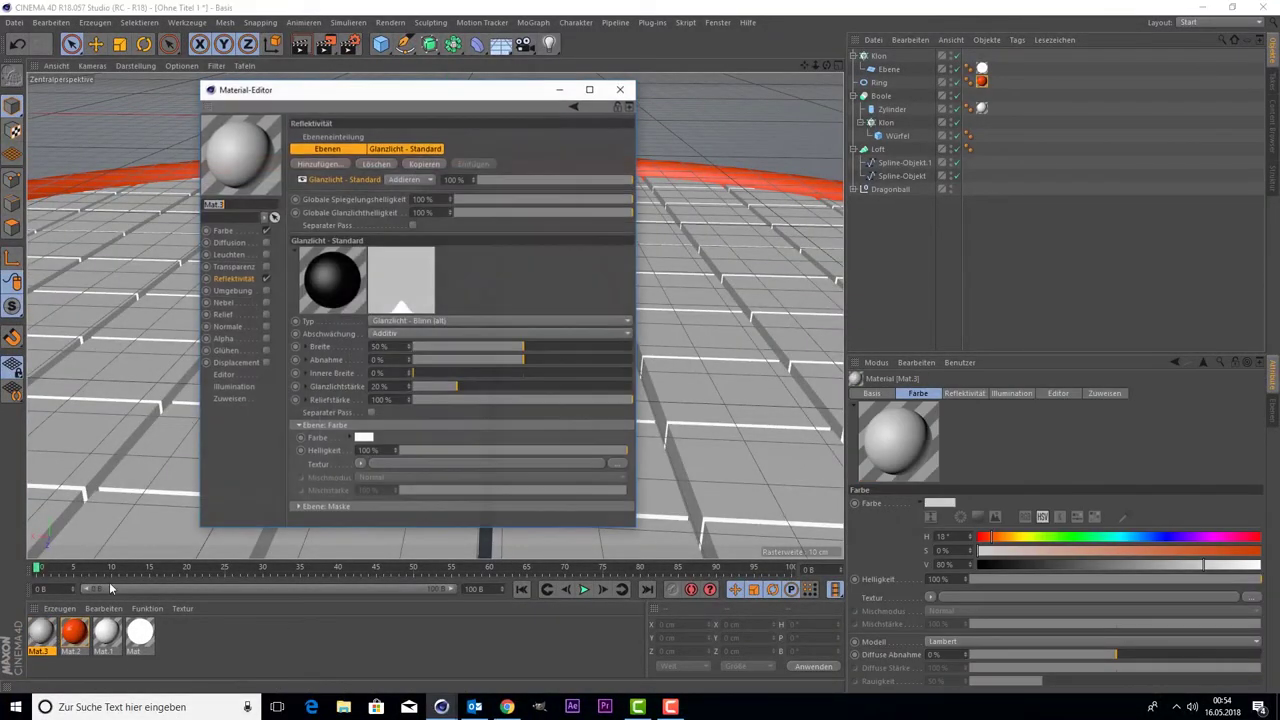
left_click(222, 231)
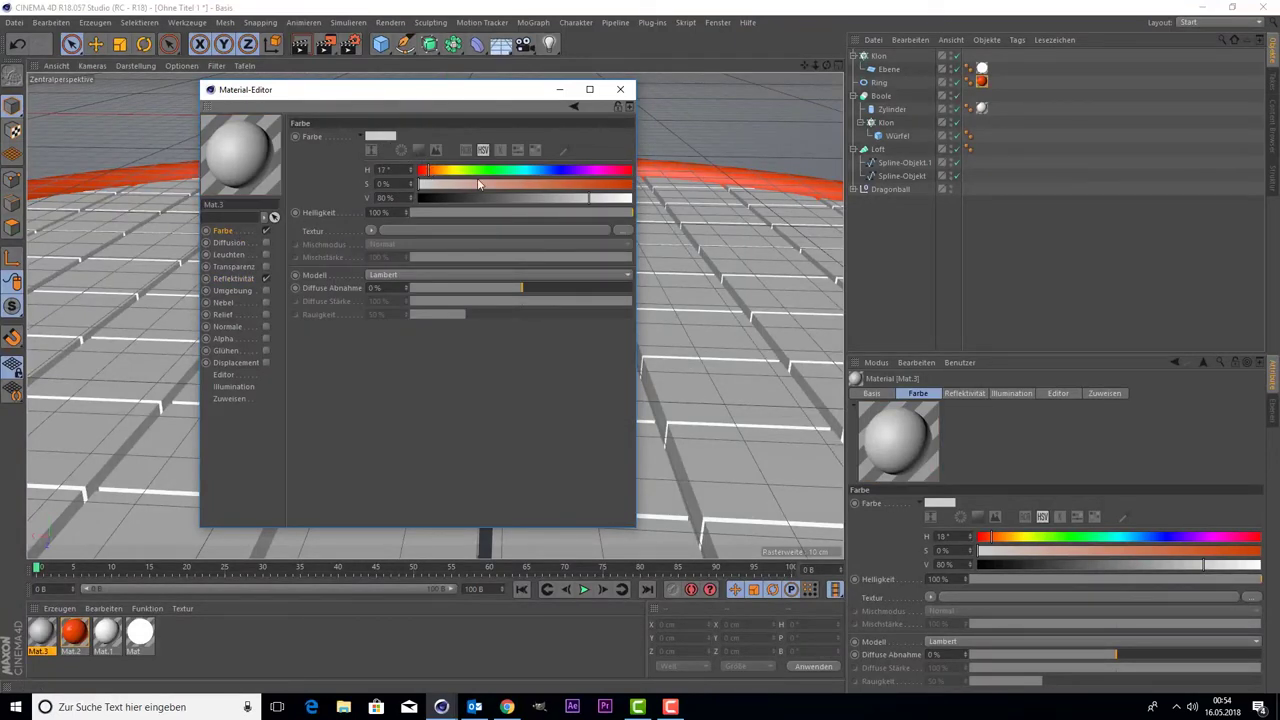
left_click(381, 137)
left_click_drag(335, 139, 321, 139)
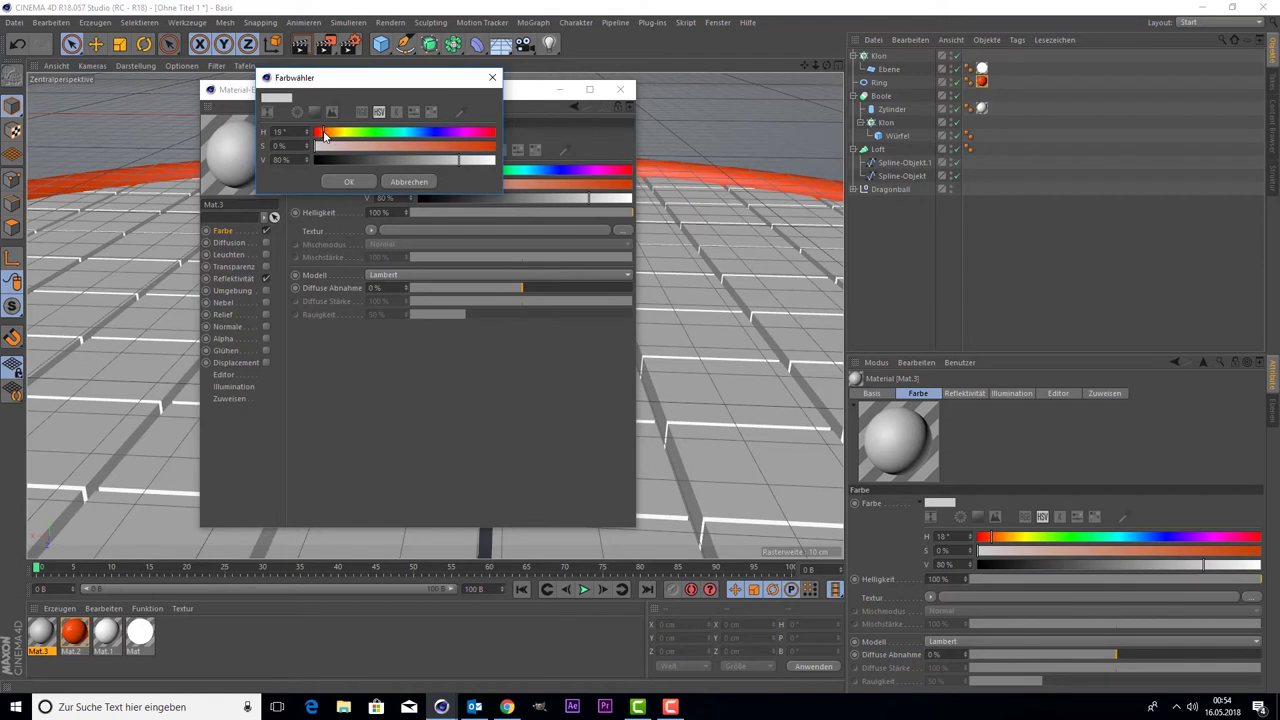
left_click_drag(321, 133, 476, 146)
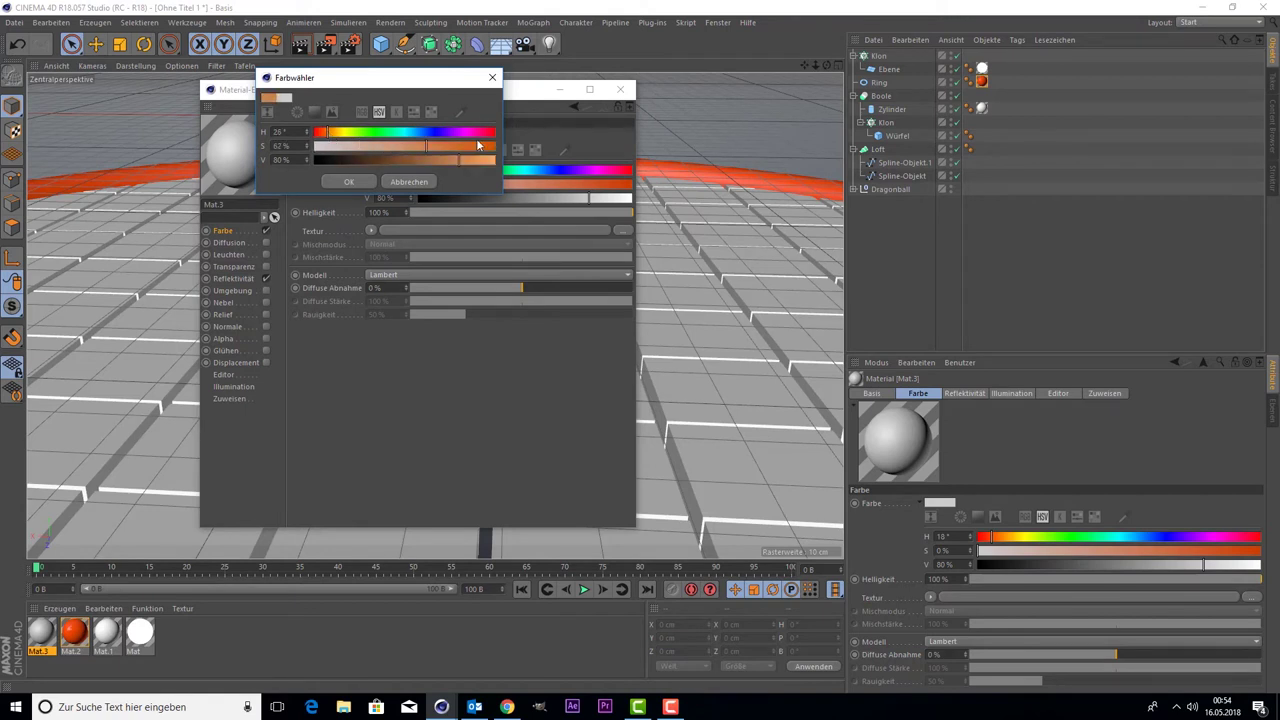
left_click(348, 182)
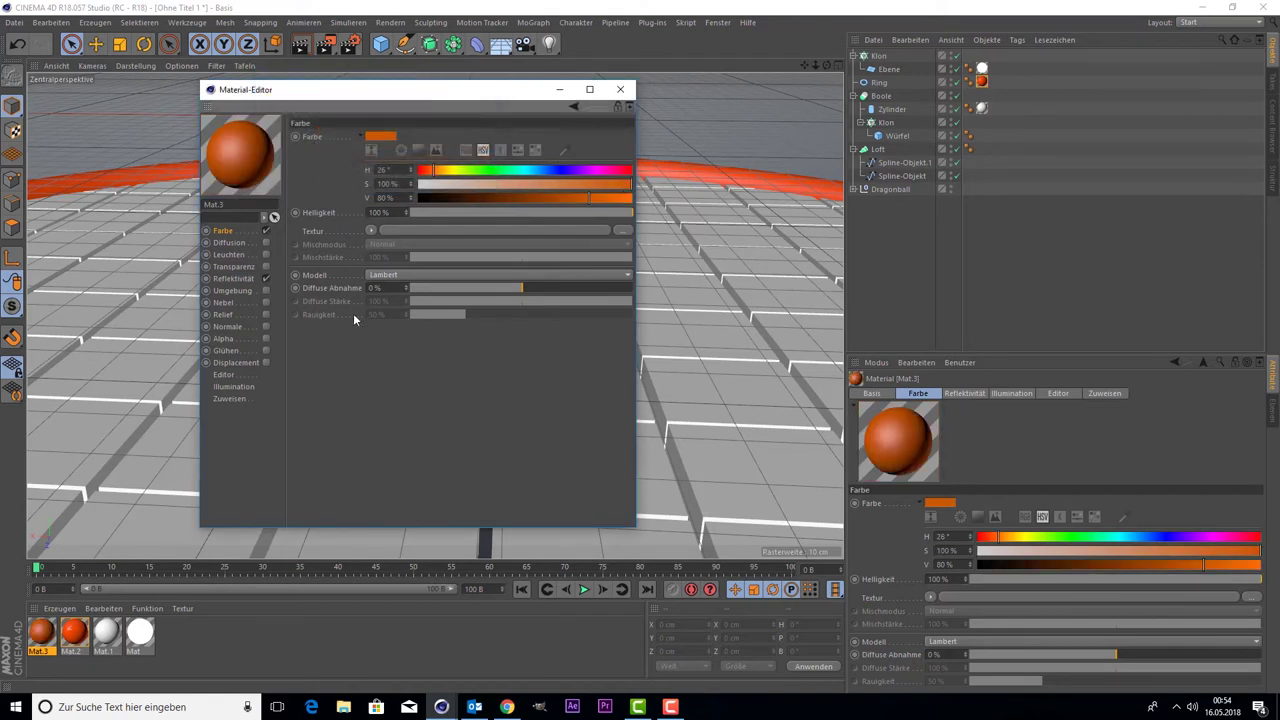
Step: Turn off Mat.3's reflectance and enable its transparency
left_click(264, 280)
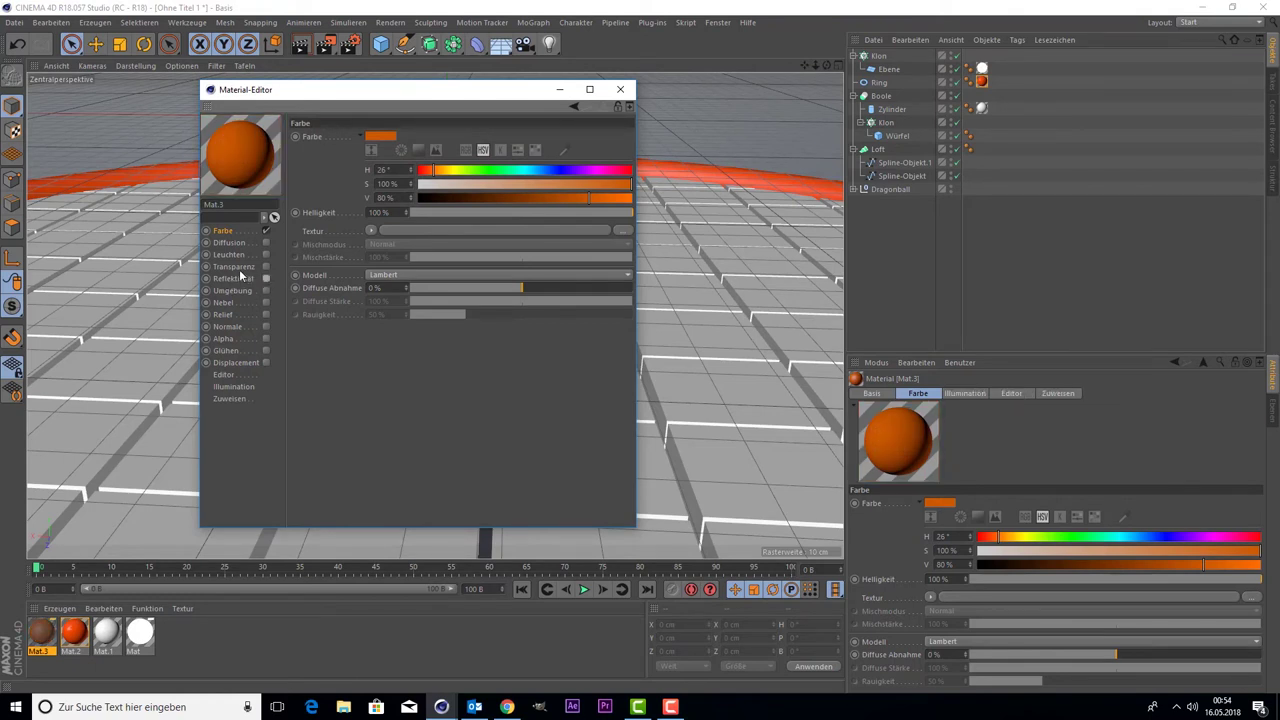
left_click(264, 268)
left_click(265, 268)
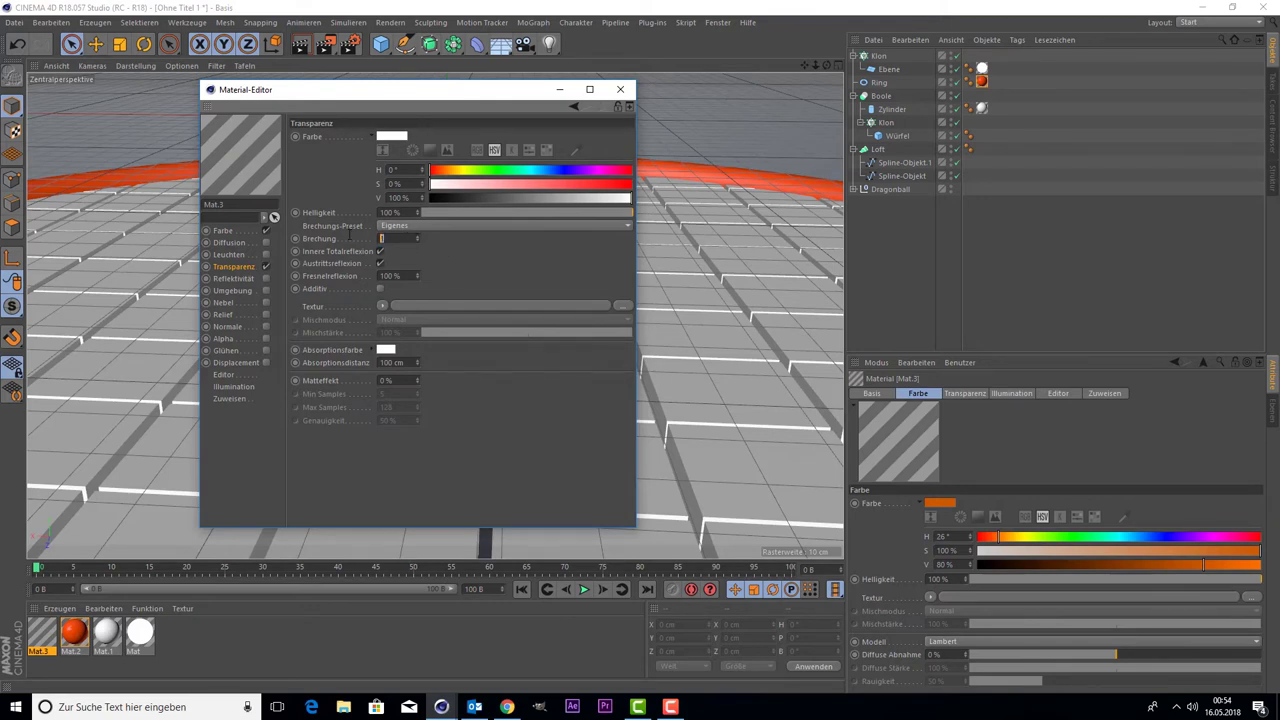
Step: Tint Mat.3's transparency colour yellow
key("Return")
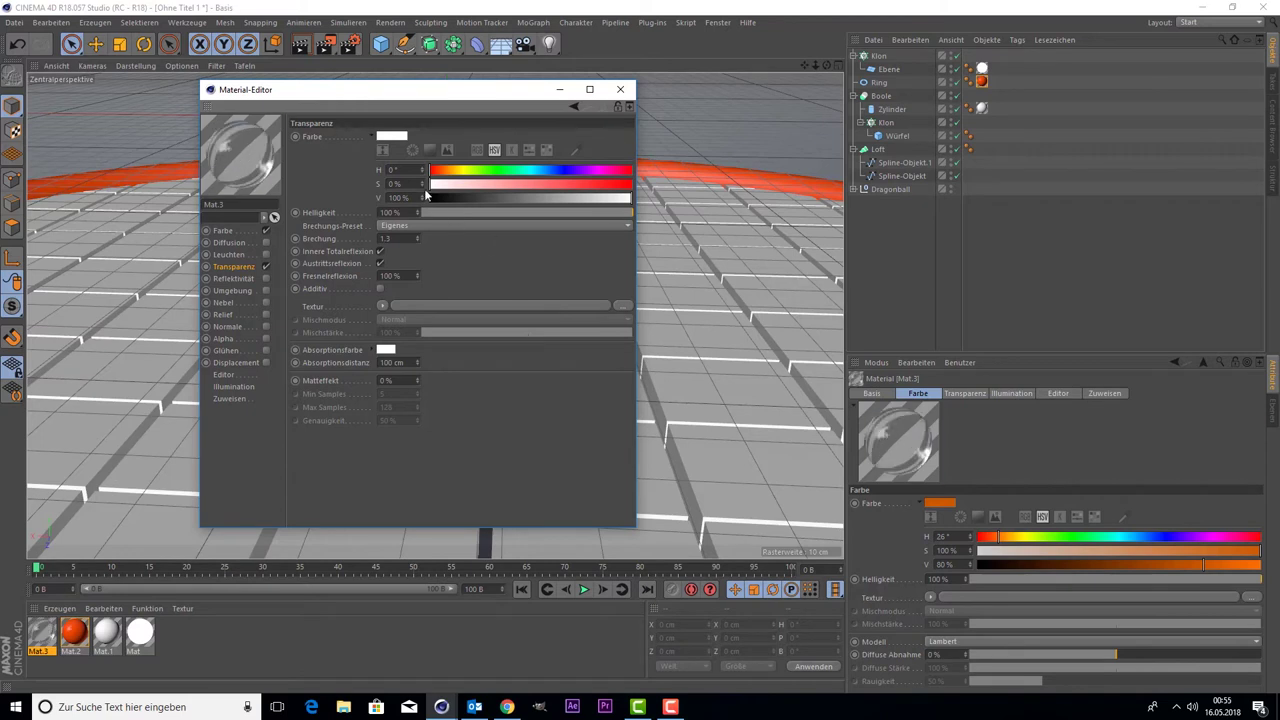
left_click(391, 136)
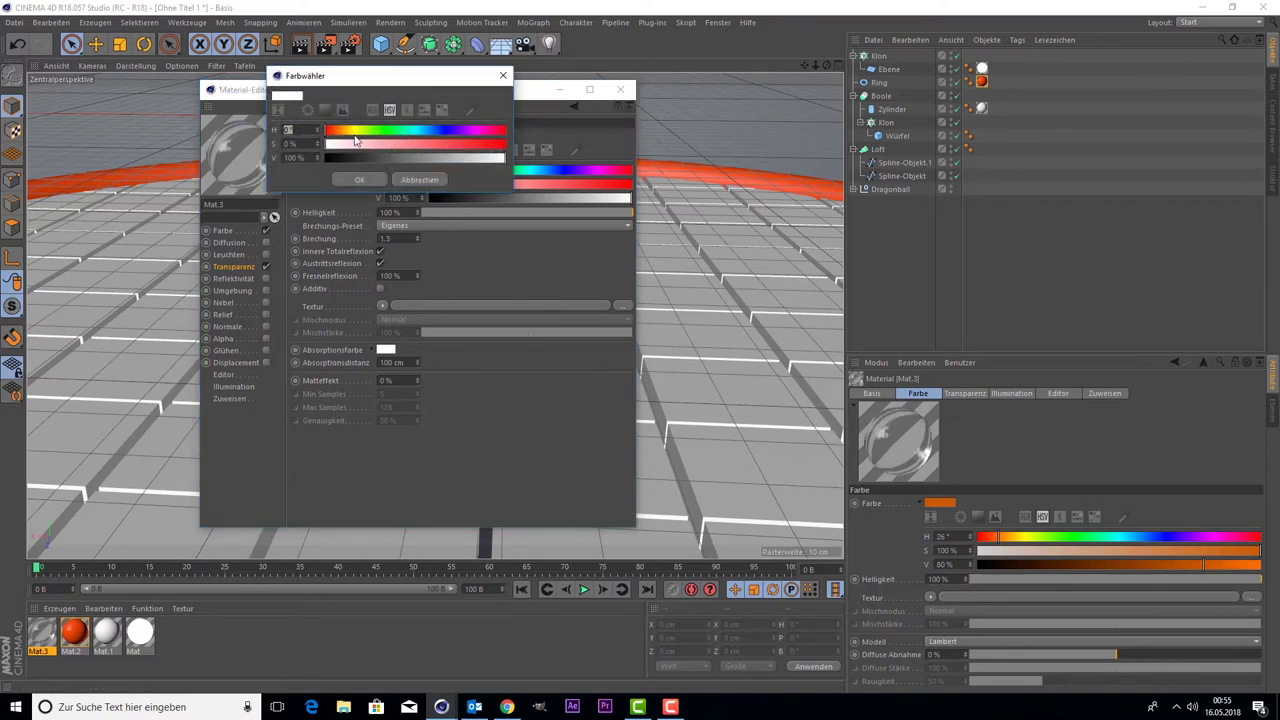
left_click_drag(345, 137, 560, 148)
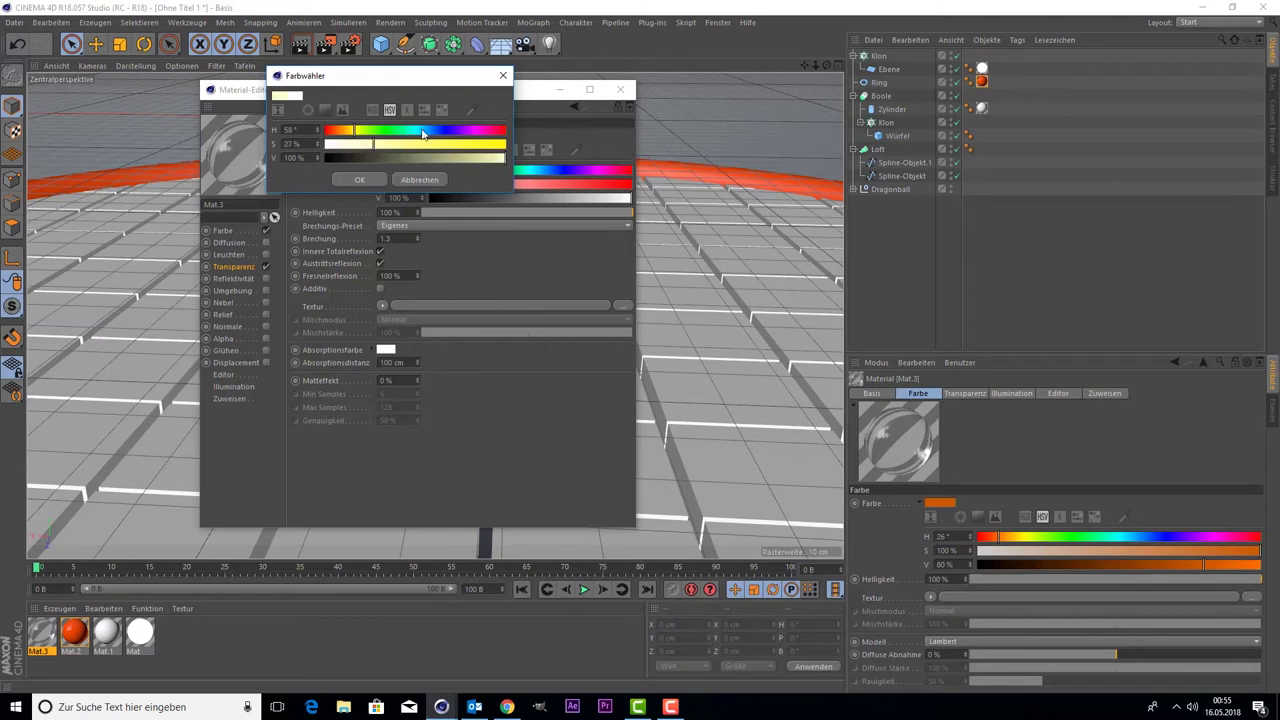
left_click(378, 180)
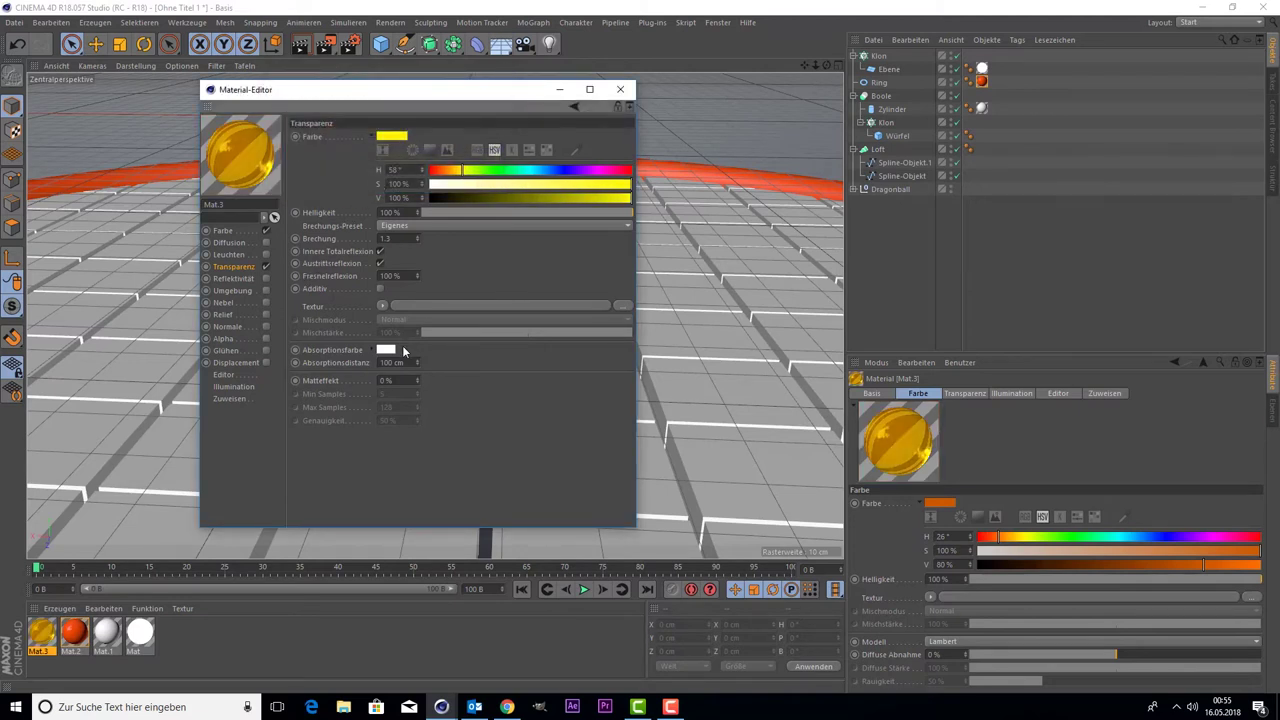
Step: Give Mat.3 a saturated orange absorption colour with 605 cm absorption distance
left_click(386, 350)
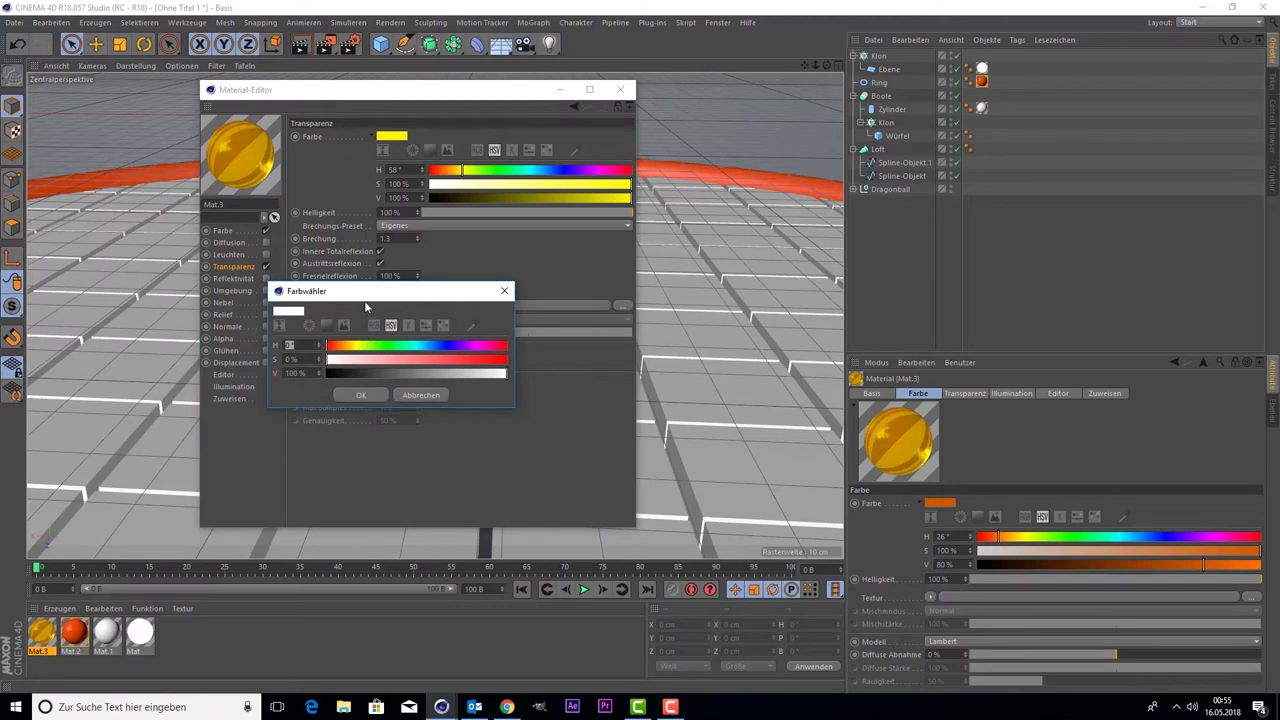
mouse_move(367, 293)
left_mouse_down()
mouse_move(383, 297)
mouse_move(516, 133)
left_mouse_up()
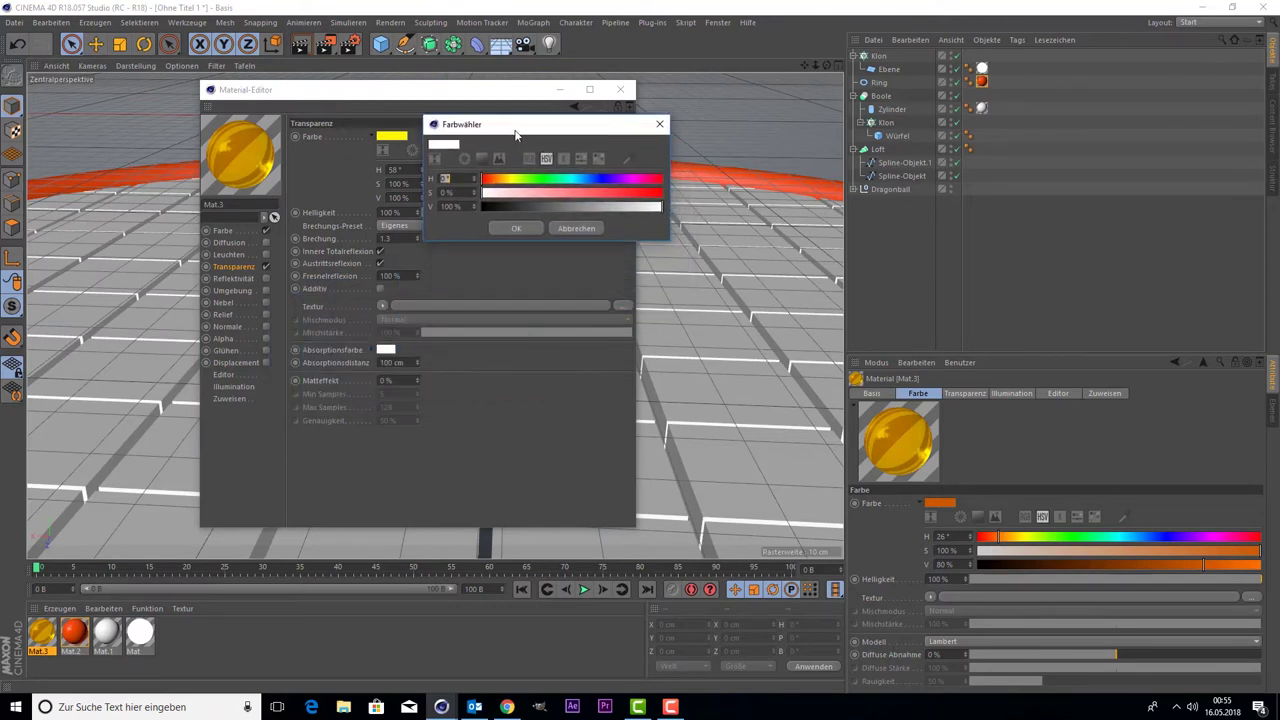
left_click(490, 179)
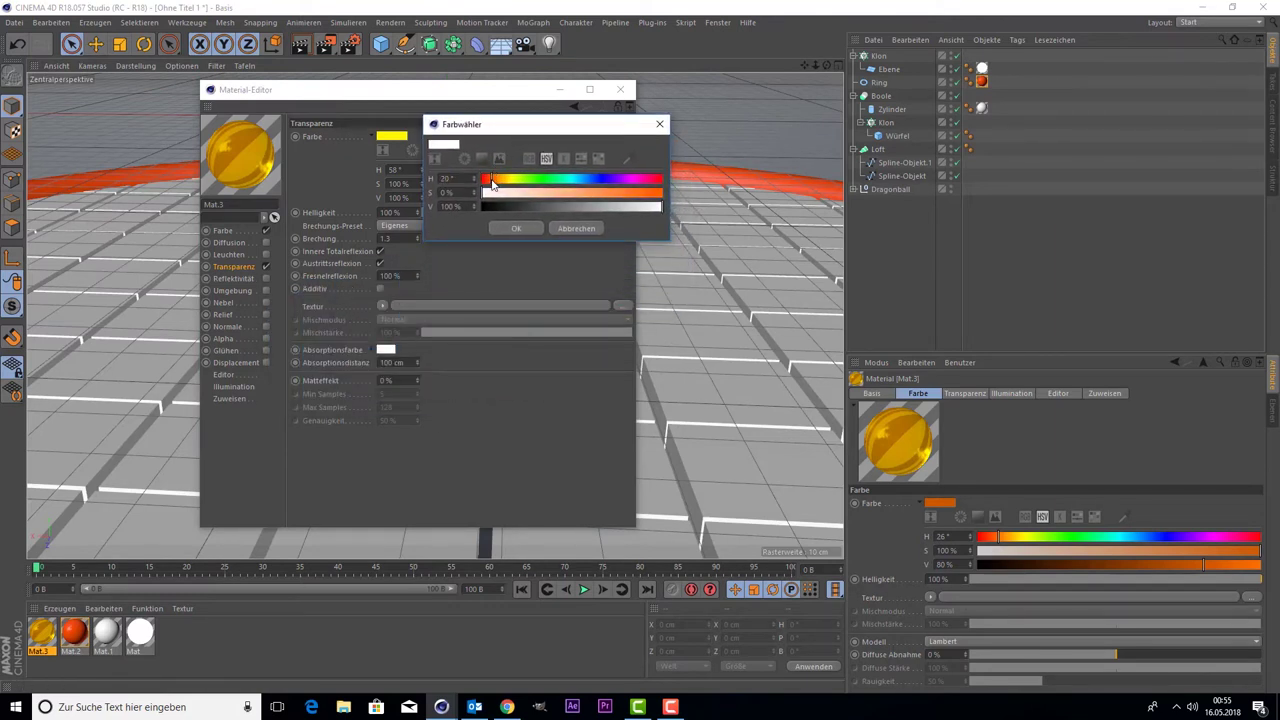
left_click_drag(492, 181, 688, 212)
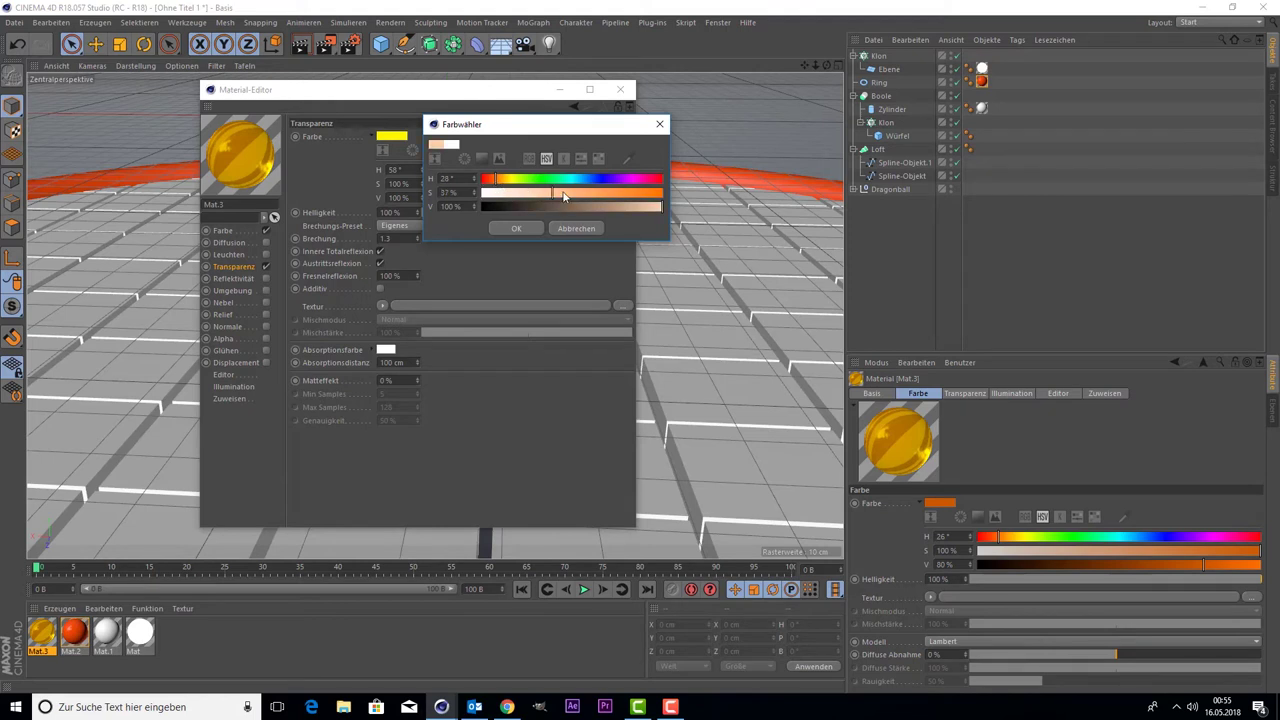
left_click(529, 229)
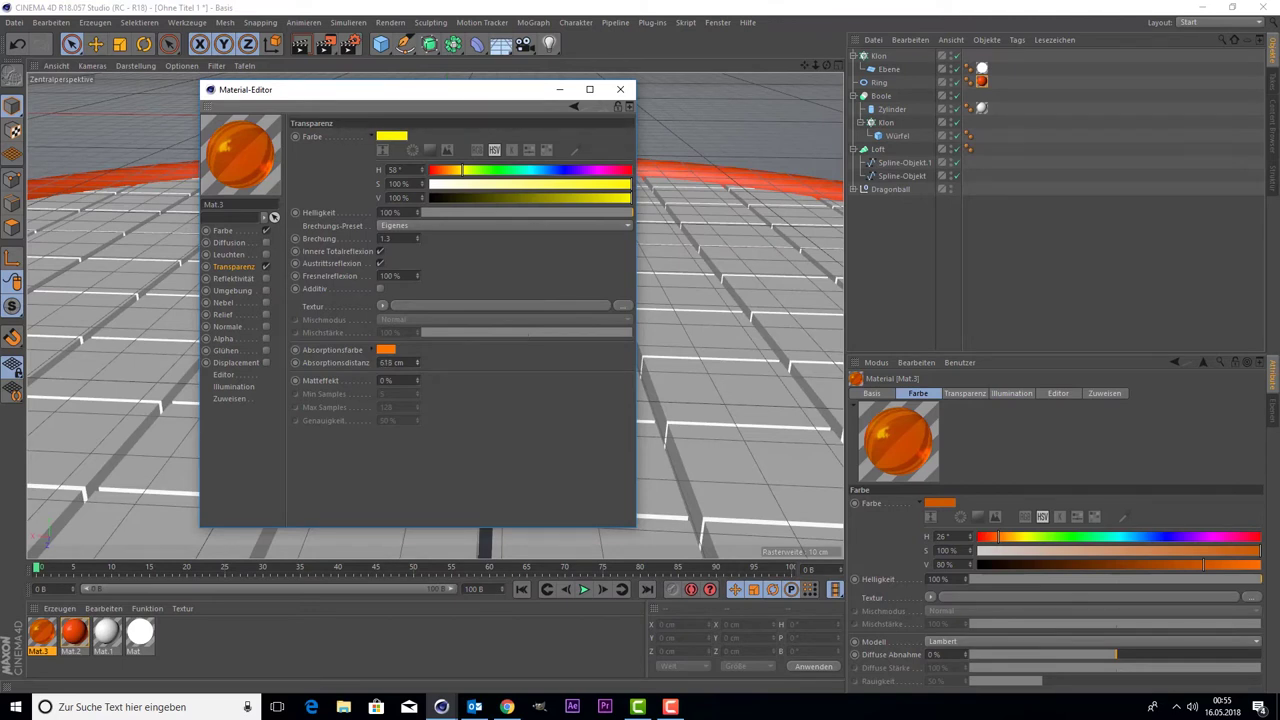
left_click(620, 89)
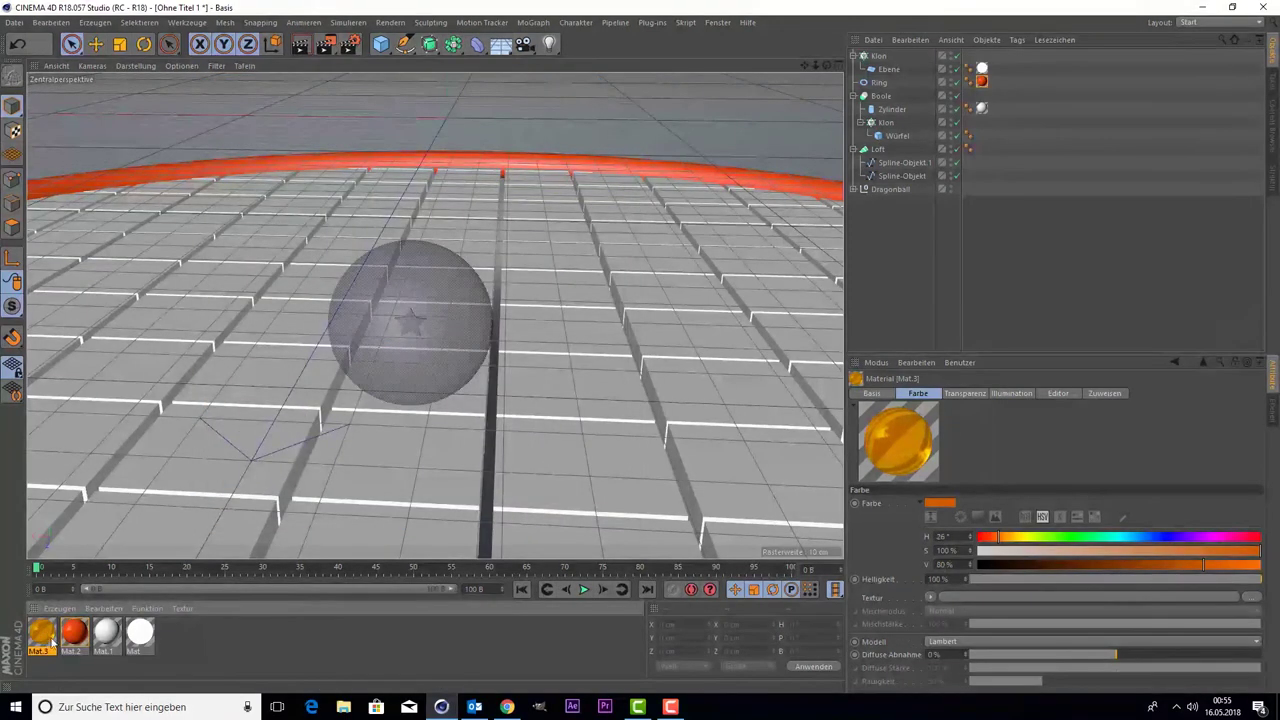
Step: Expand Dragonball, apply Mat.3 to the Kugel sphere, and create Mat.4
mouse_move(52, 641)
left_mouse_down()
mouse_move(935, 77)
mouse_move(170, 608)
mouse_move(52, 630)
left_mouse_up()
left_click(852, 189)
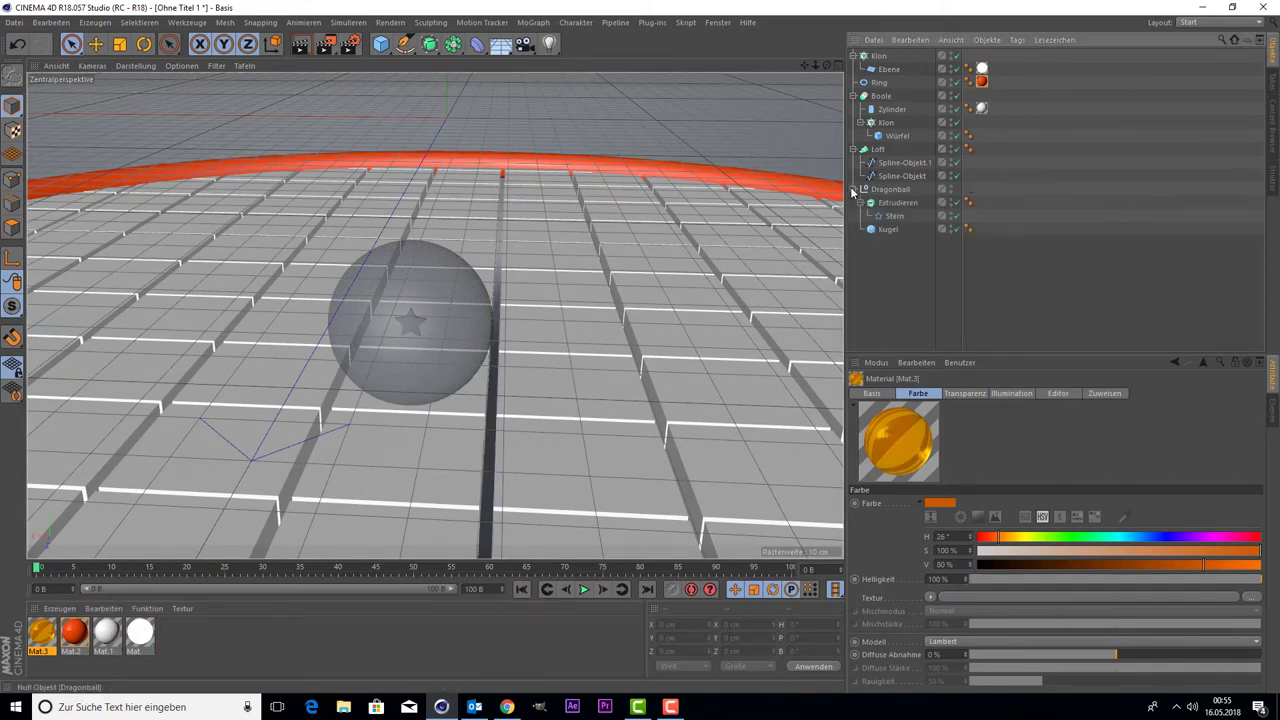
mouse_move(42, 632)
left_mouse_down()
mouse_move(886, 240)
mouse_move(920, 237)
mouse_move(885, 230)
left_mouse_up()
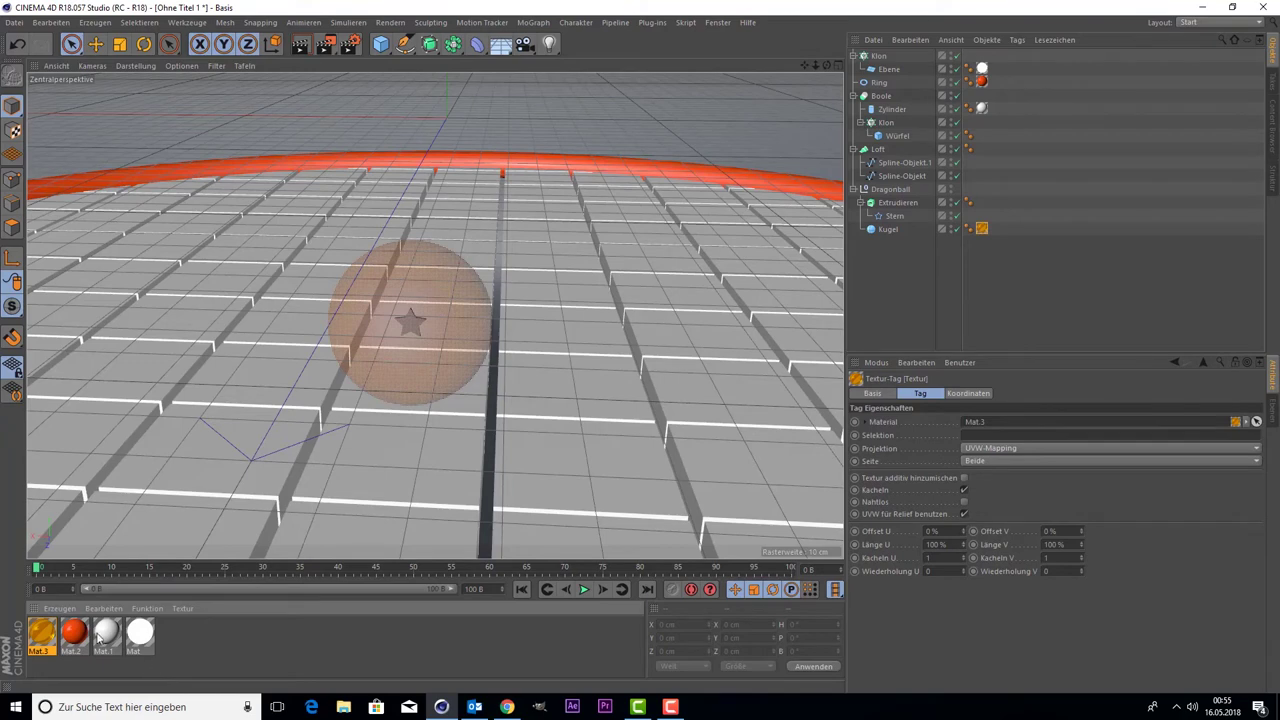
double_click(206, 644)
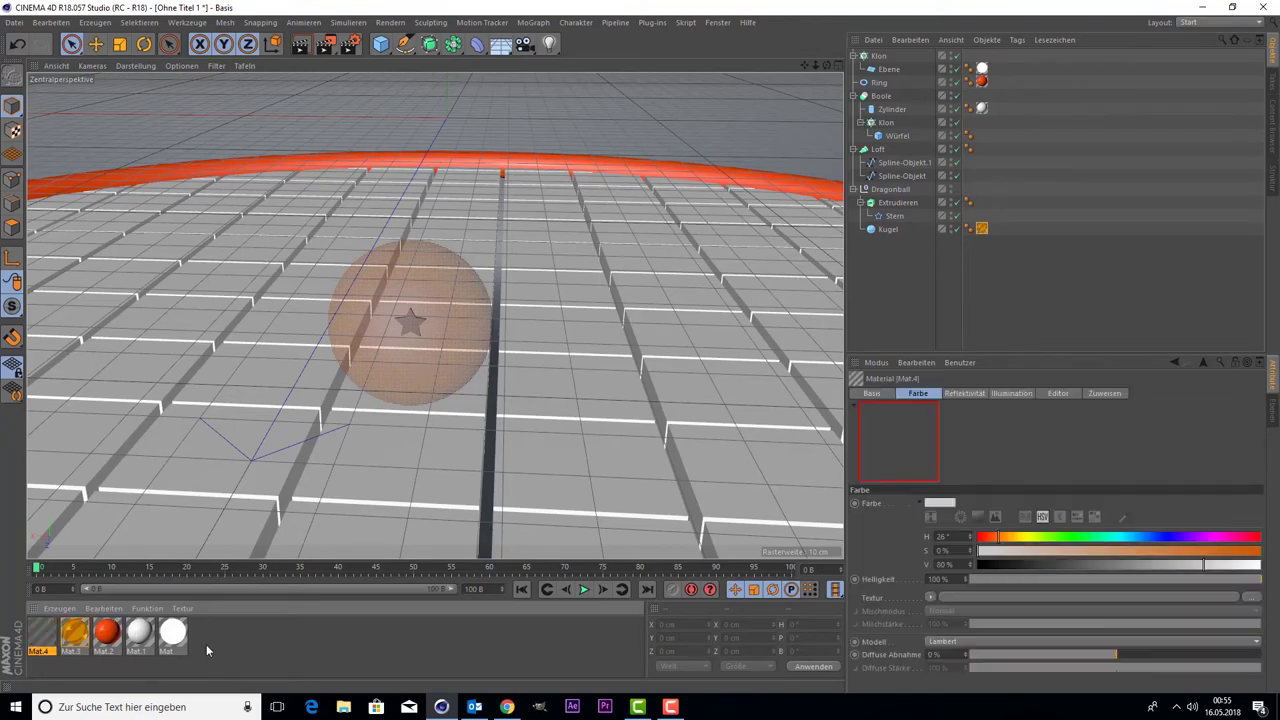
Step: Make Mat.4 saturated orange (H 26°, S 100%, V 100%) and apply it to the Extrudieren star
double_click(44, 636)
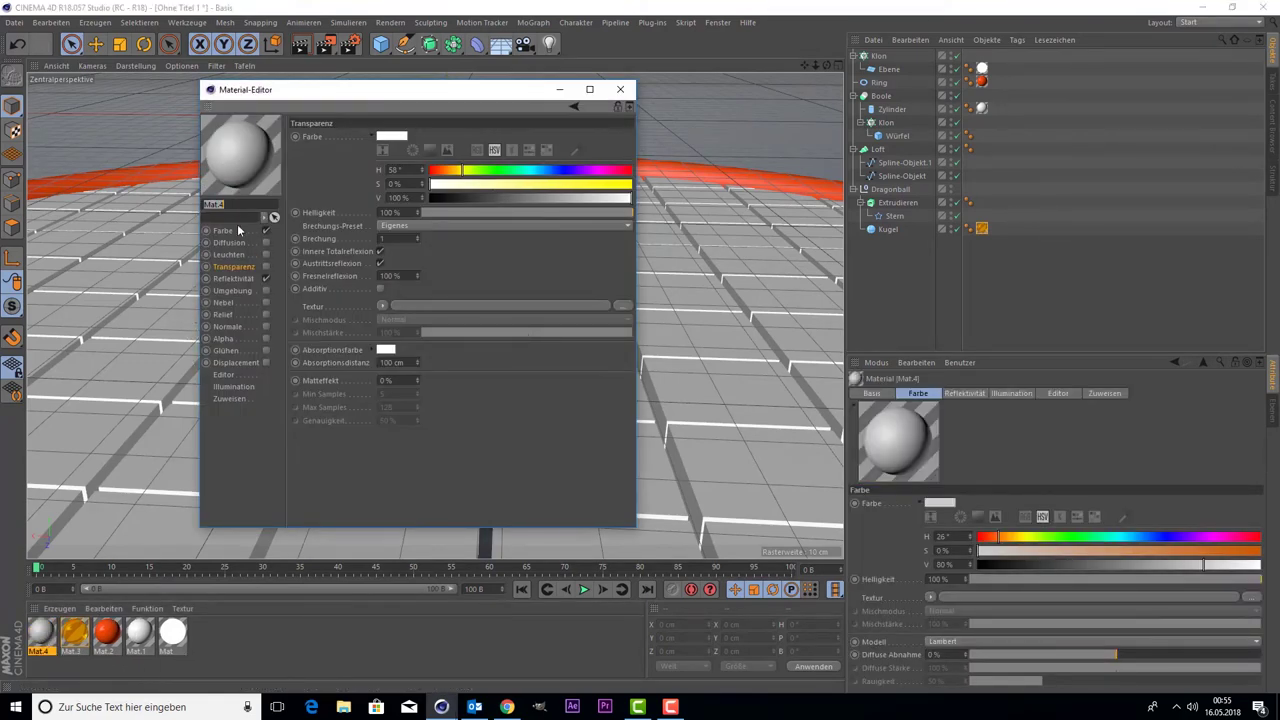
left_click(237, 230)
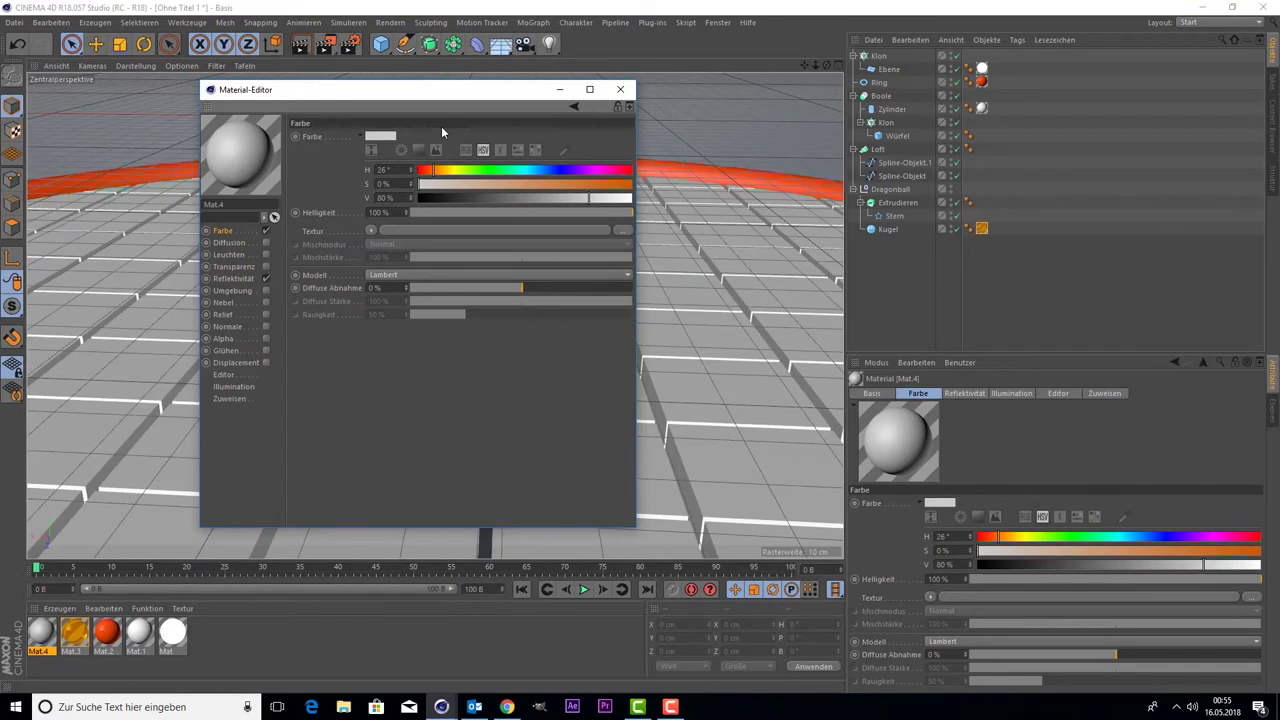
left_click(382, 137)
mouse_move(360, 138)
left_mouse_down()
mouse_move(339, 146)
mouse_move(506, 150)
mouse_move(506, 164)
left_mouse_up()
left_click(341, 187)
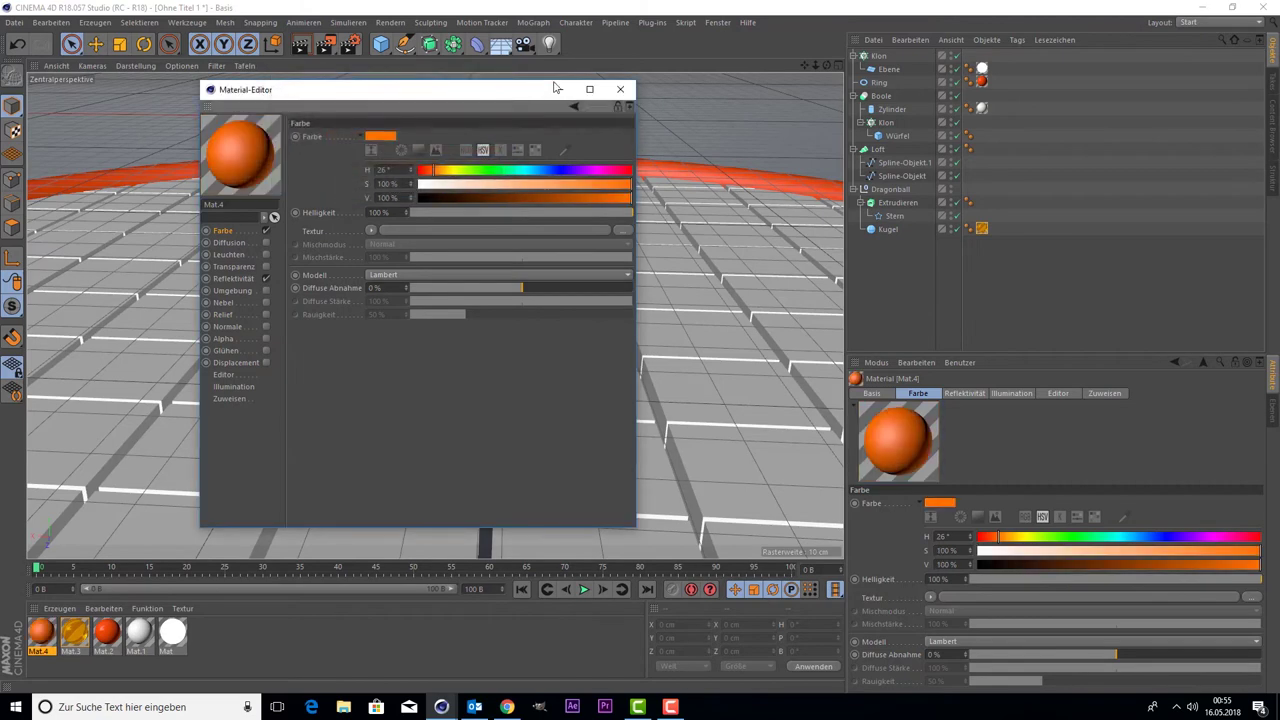
left_click(620, 89)
left_click_drag(38, 640, 897, 228)
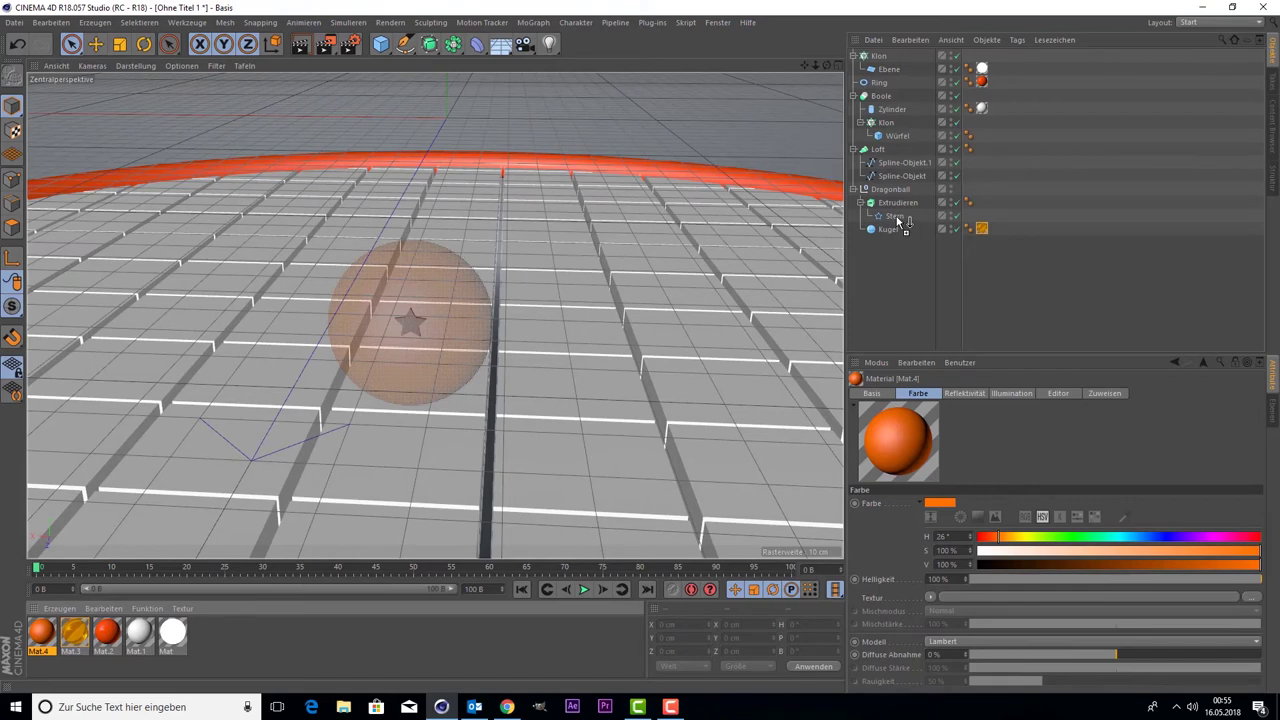
left_click_drag(897, 228, 901, 203)
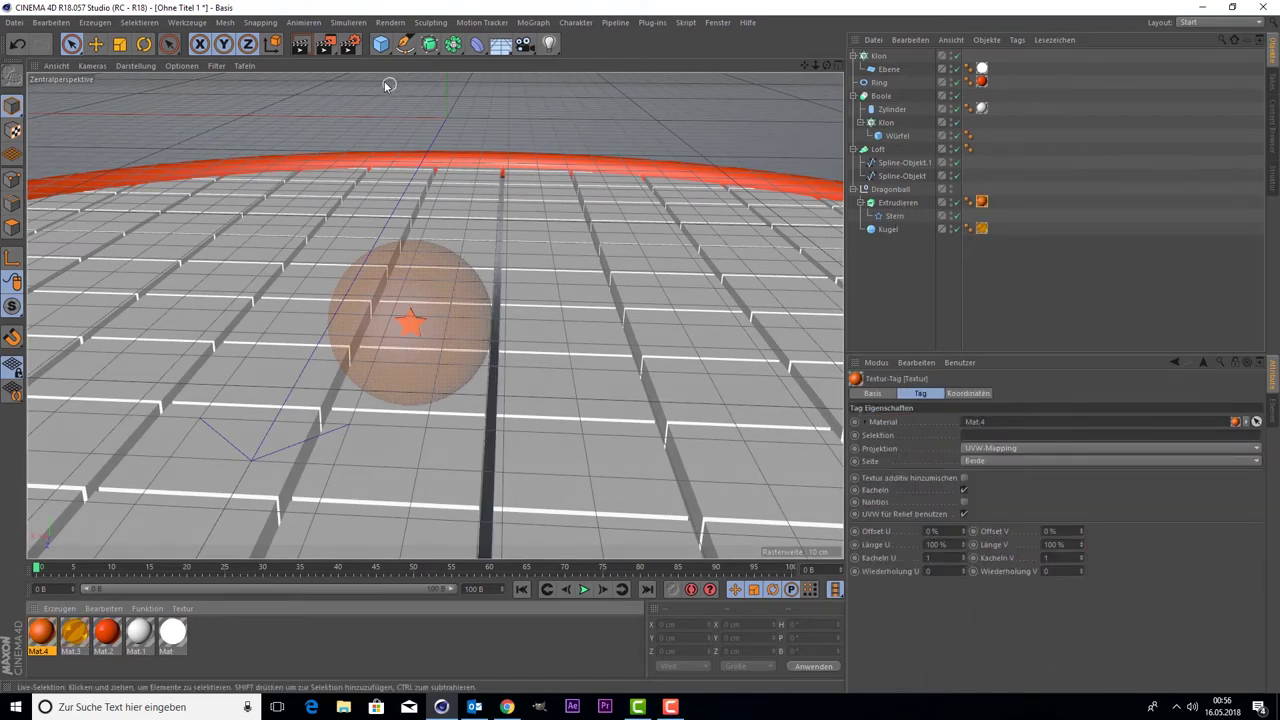
Step: Add Ambient Occlusion and Global Illumination to the render, with Niedrig irradiance cache density
left_click(351, 45)
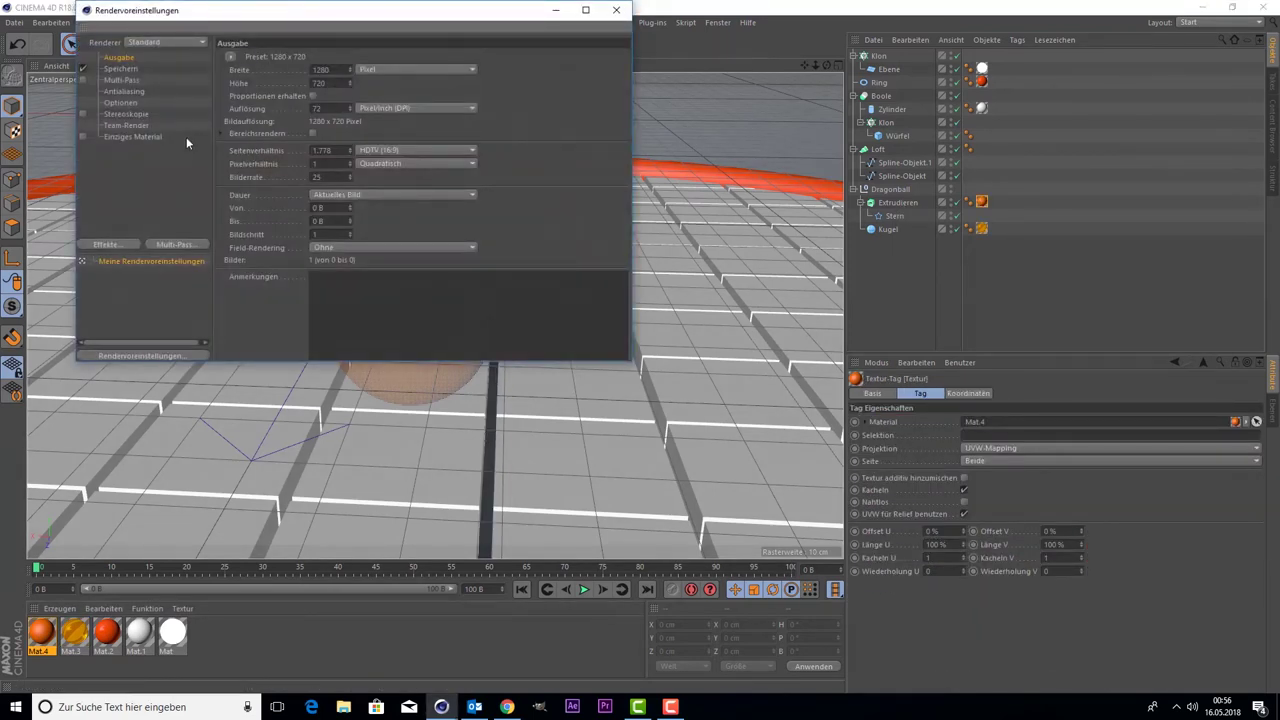
left_click(113, 242)
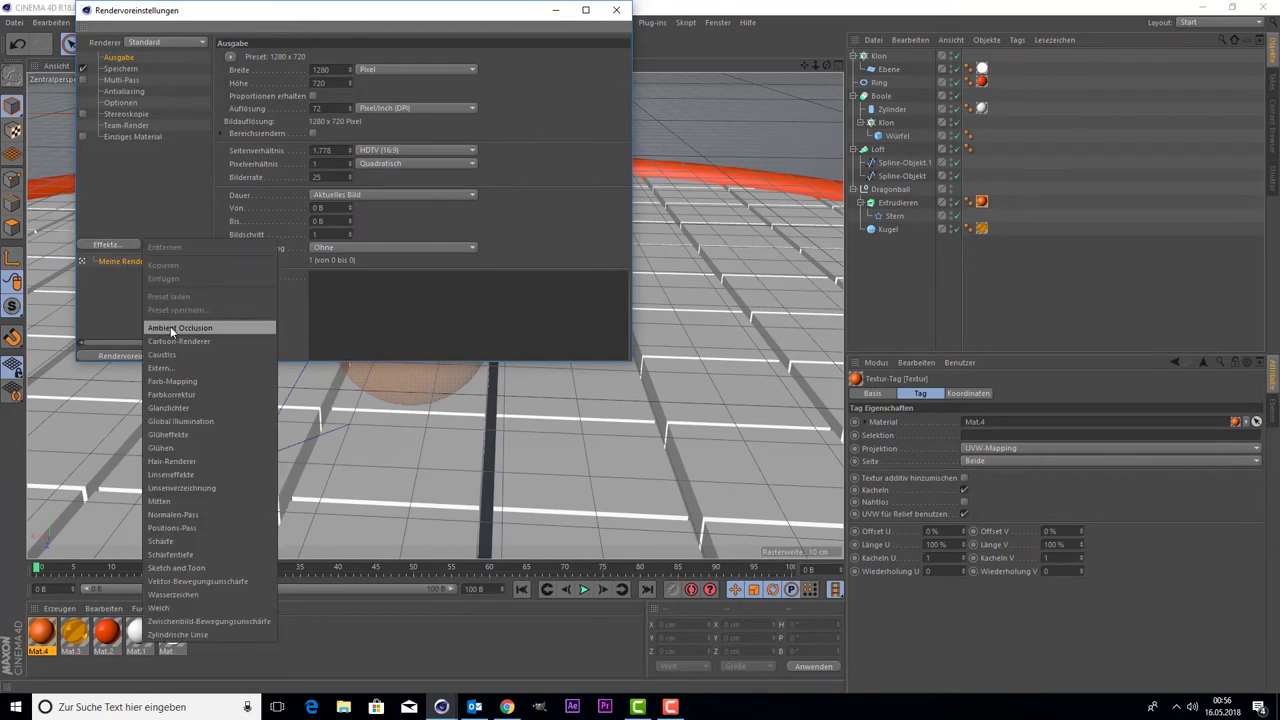
left_click(170, 328)
left_click(97, 245)
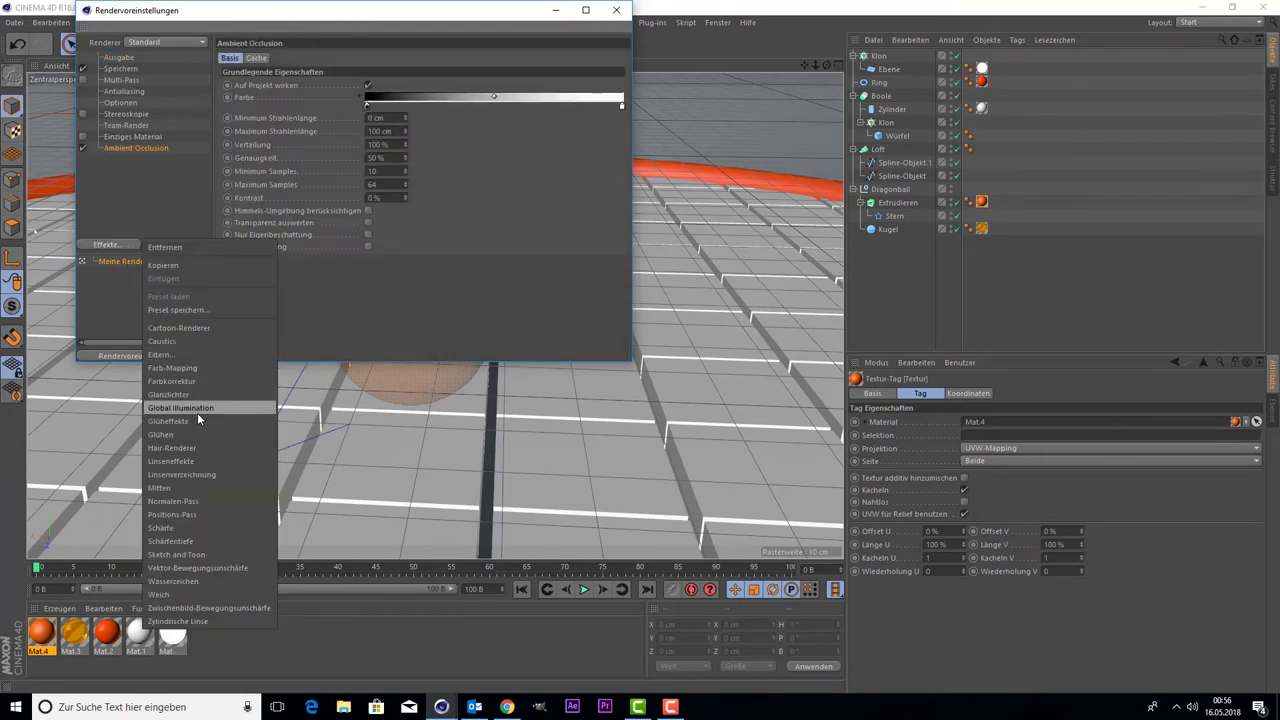
left_click(197, 410)
left_click(313, 62)
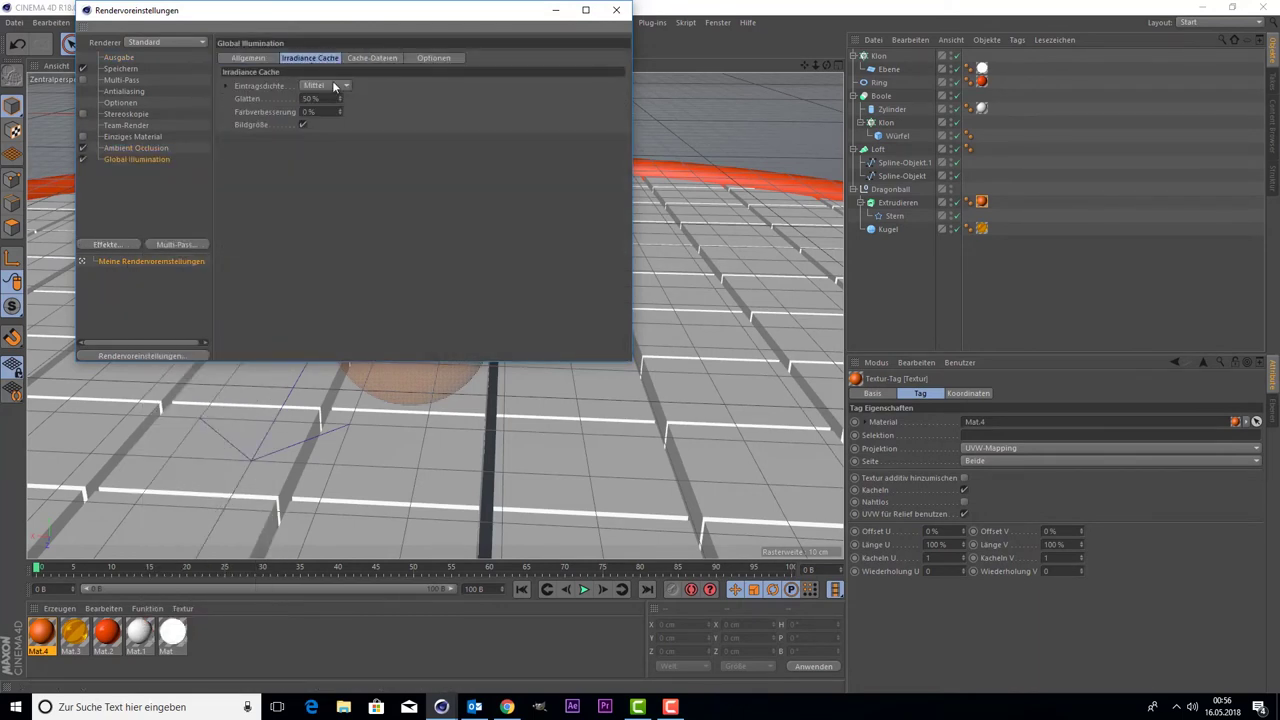
left_click(334, 86)
left_click(333, 125)
left_click(614, 10)
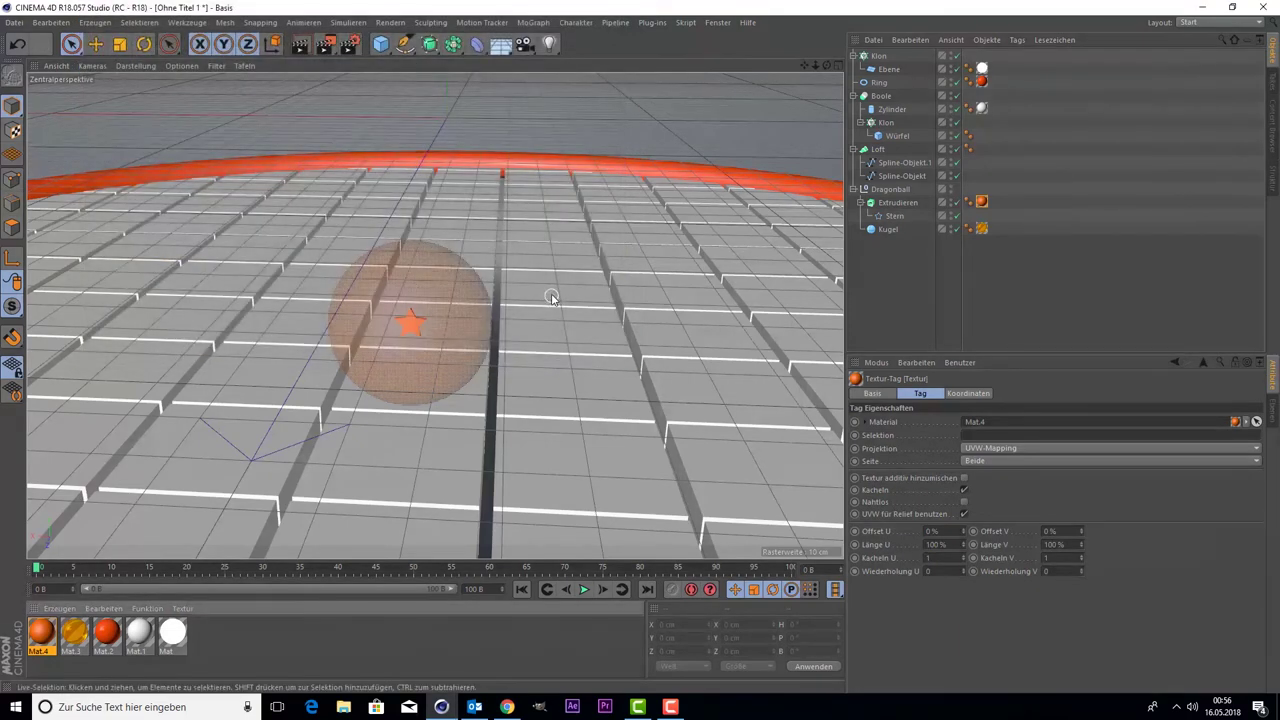
Step: Zoom out slightly and render the viewport showing the amber glass dragonball scene
scroll(551, 294, "down", 1)
scroll(551, 294, "down", 1)
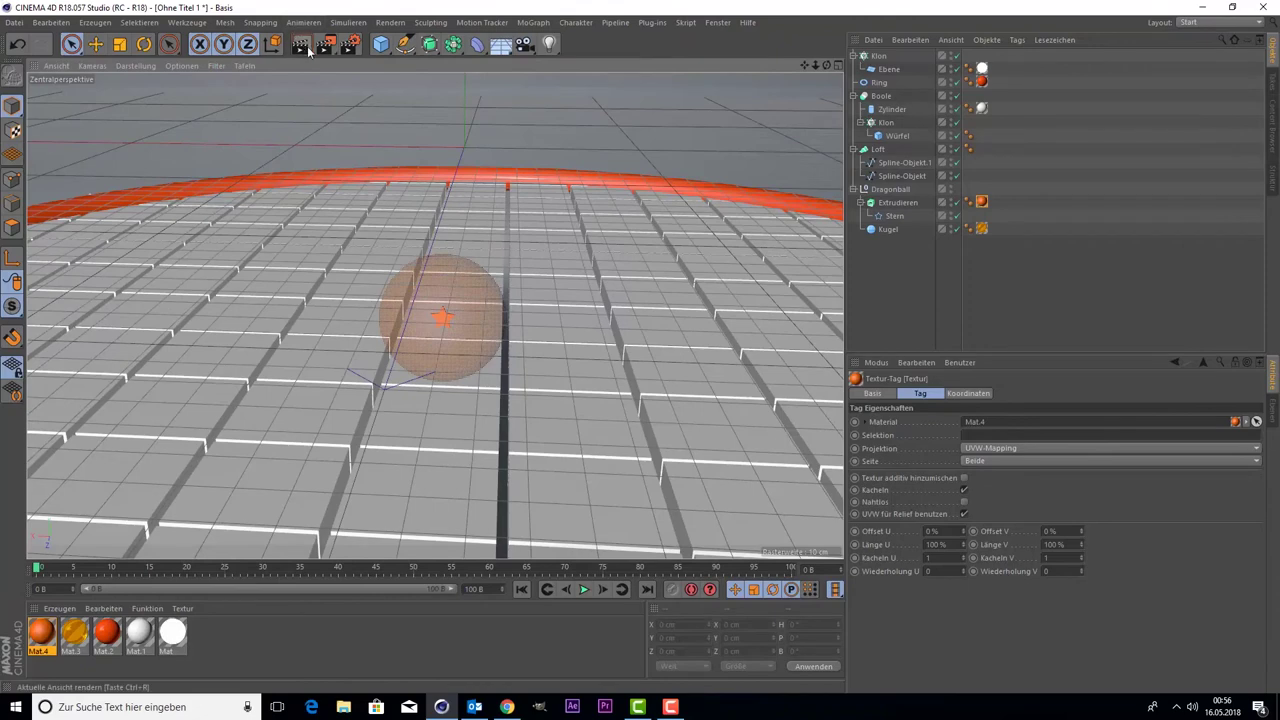
left_click(300, 43)
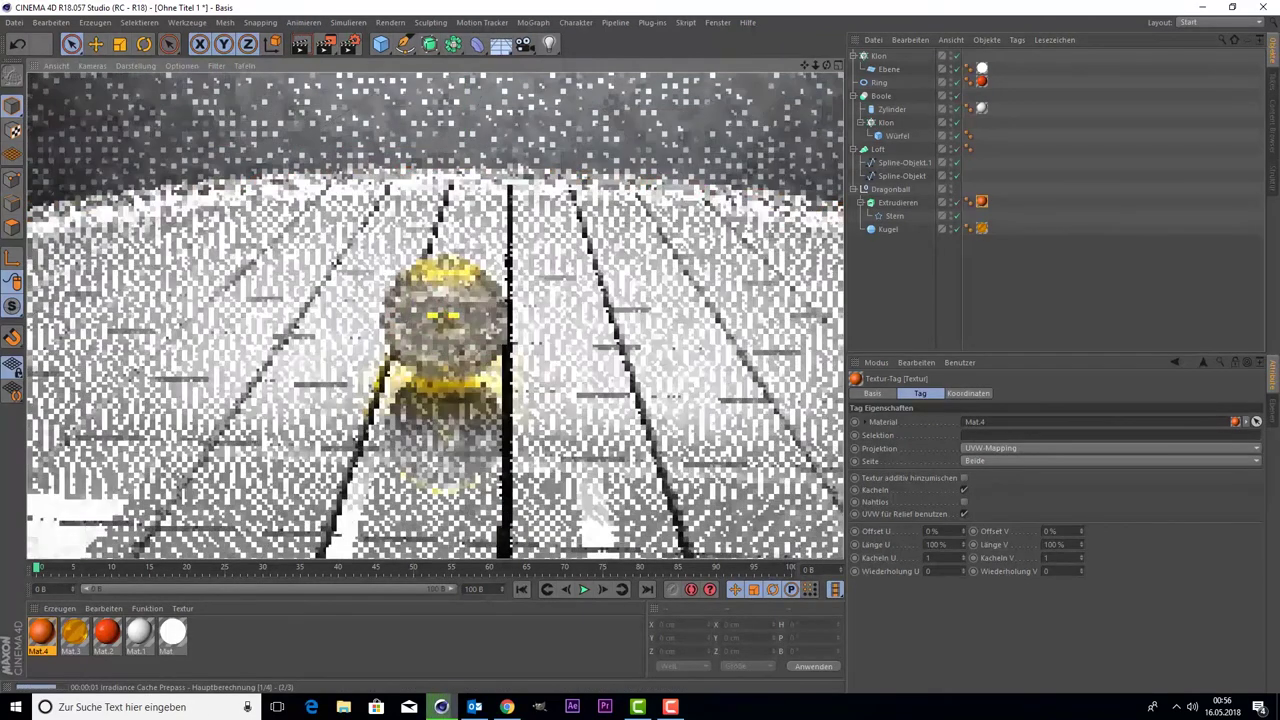
left_click(40, 632)
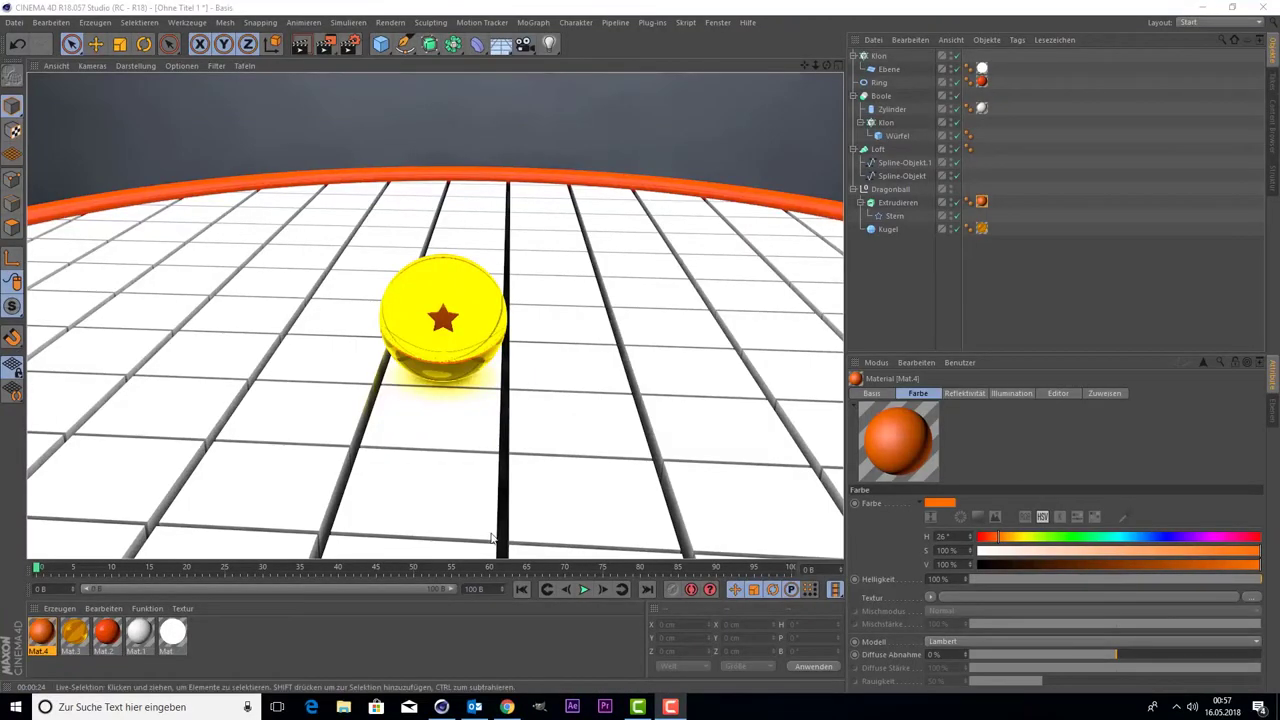
Step: Try a 49° yellow hue on Mat.3, revert it to orange, then view its Transparenz settings
double_click(72, 633)
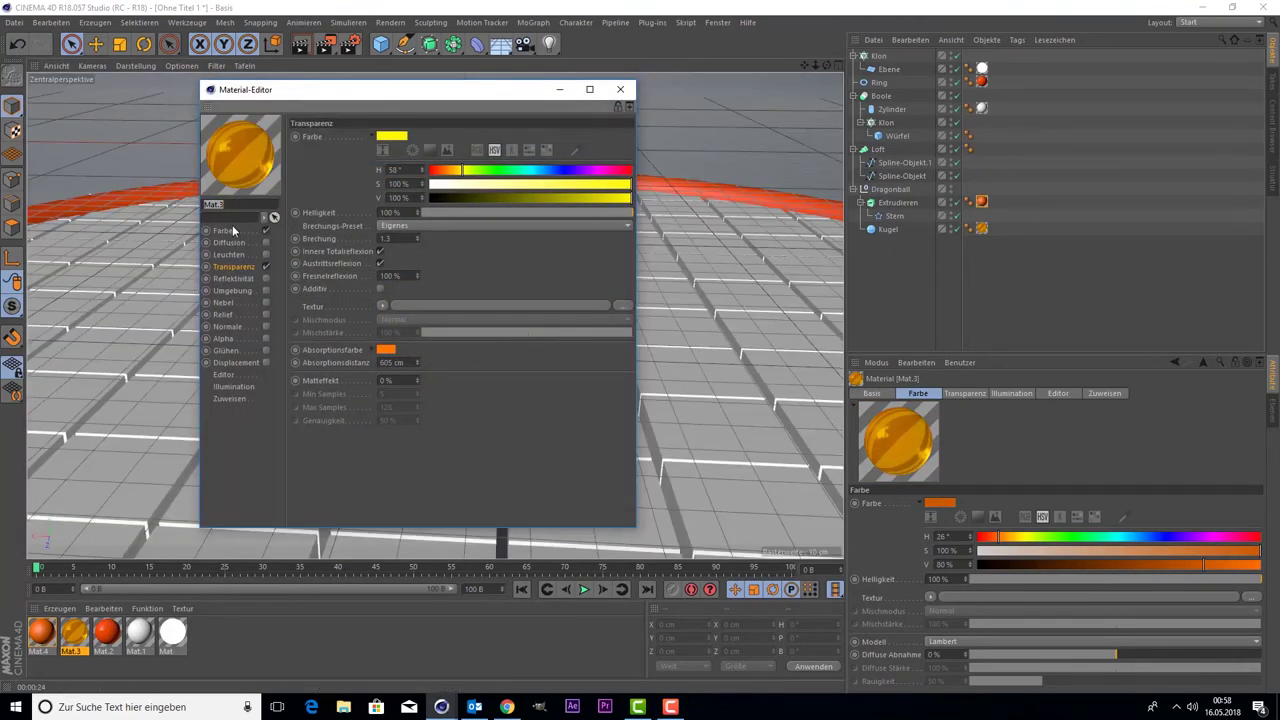
left_click(233, 230)
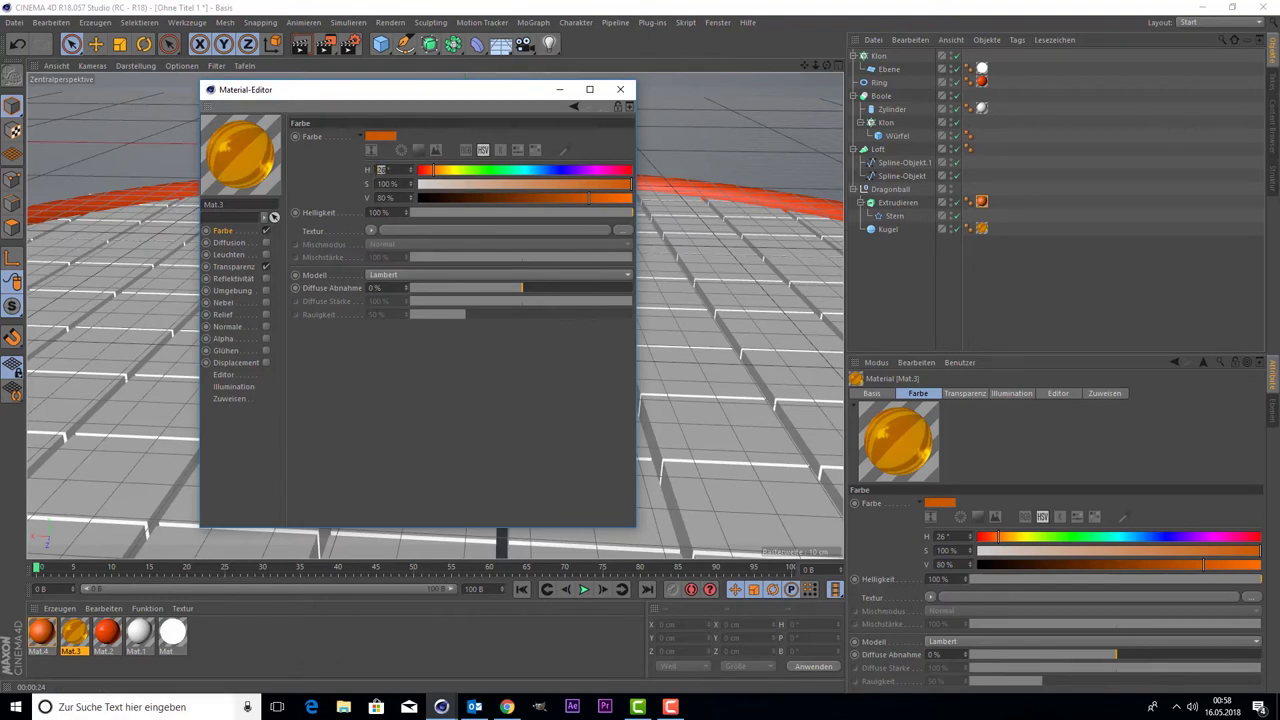
type("49")
key("Return")
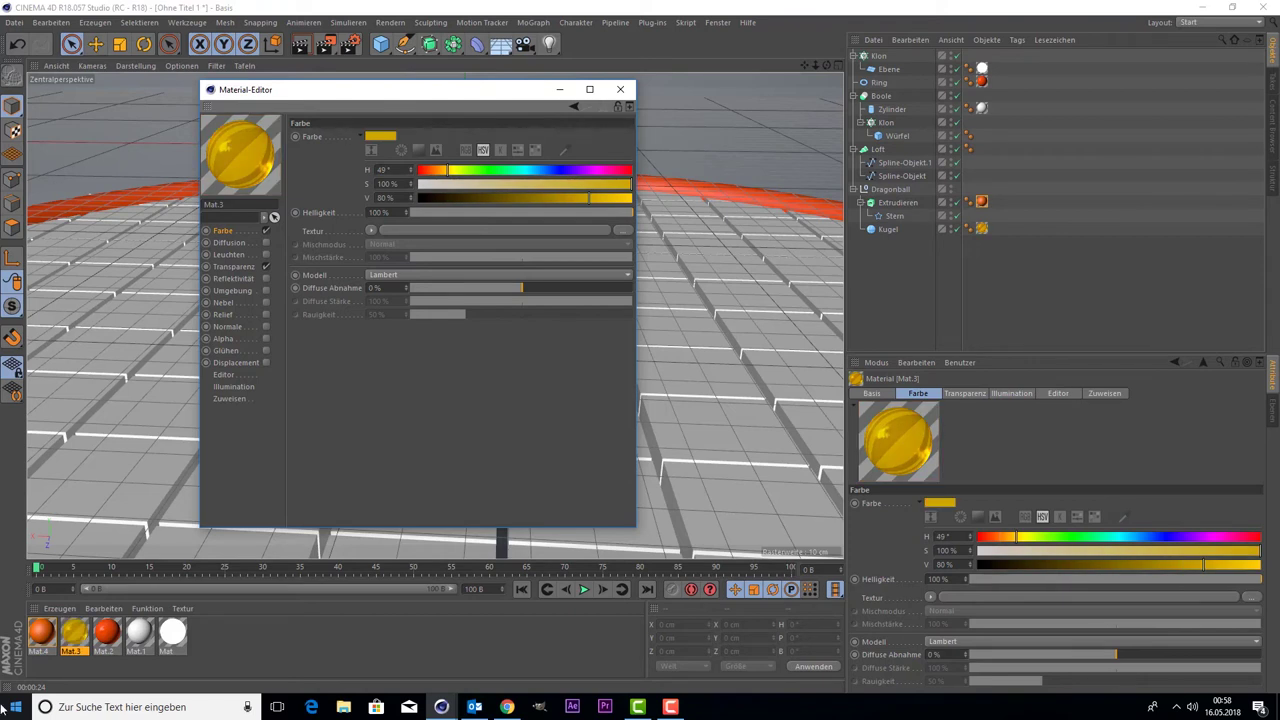
key("ctrl+z")
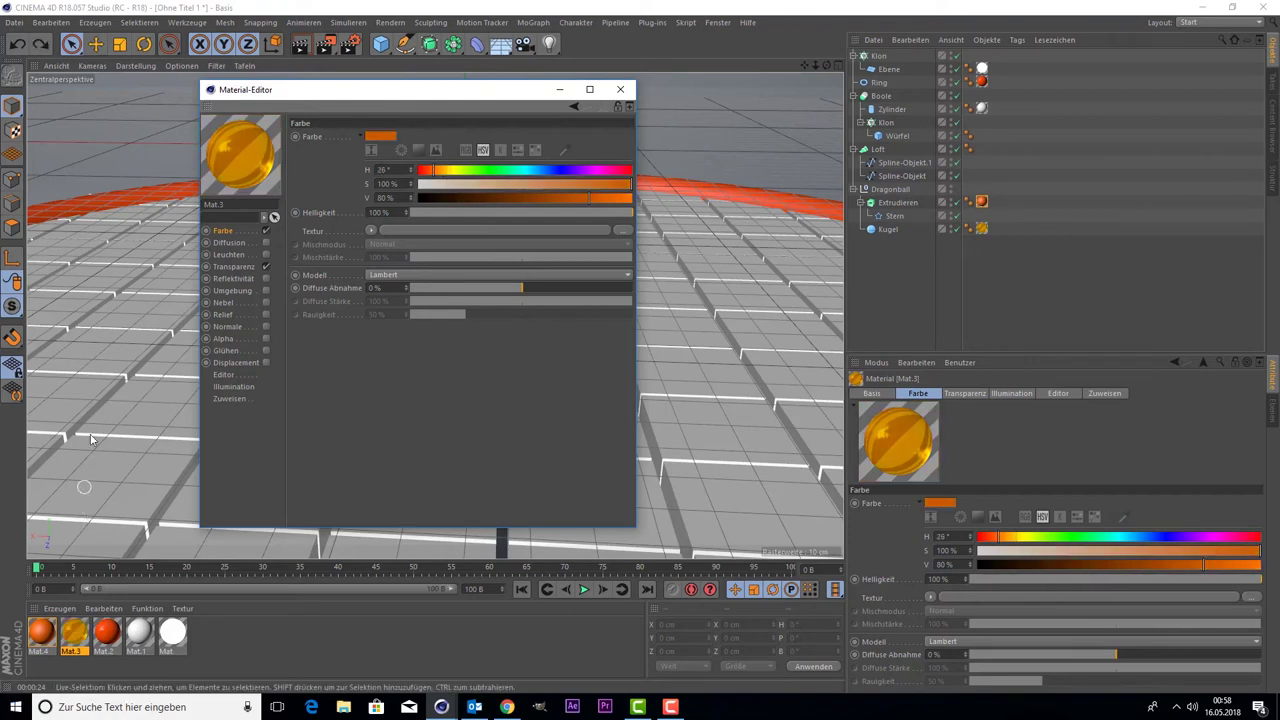
left_click(222, 267)
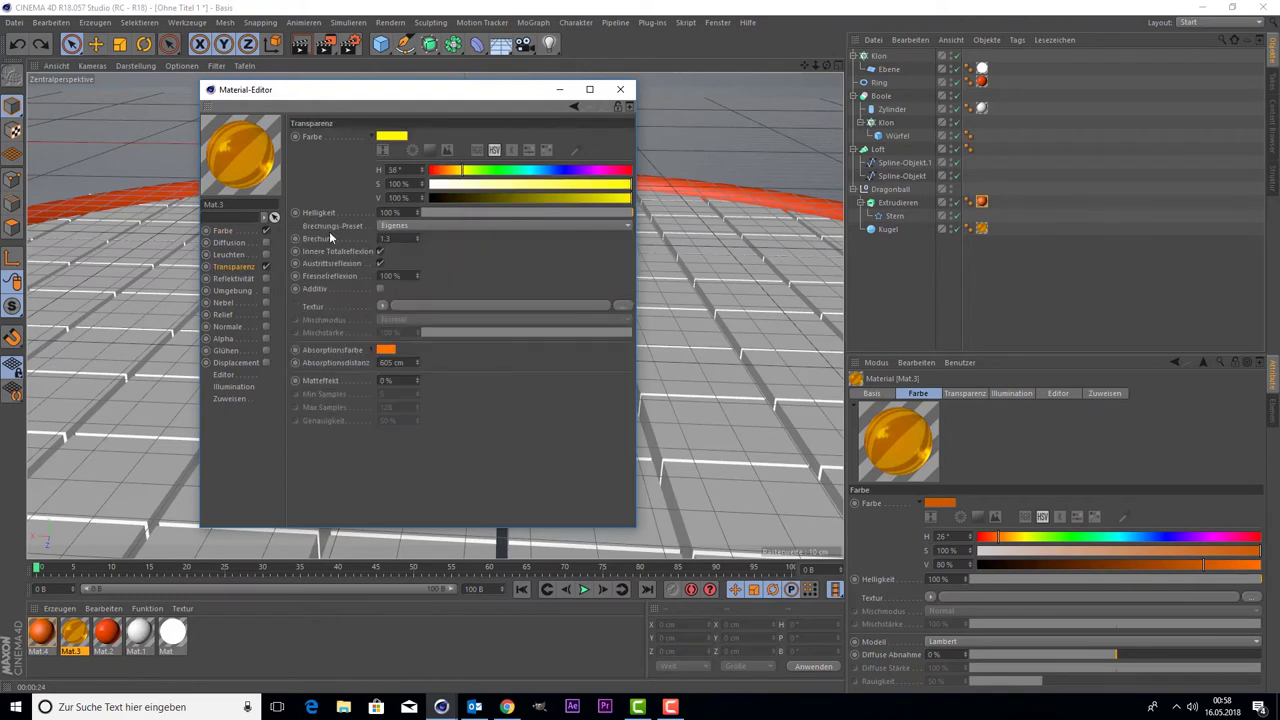
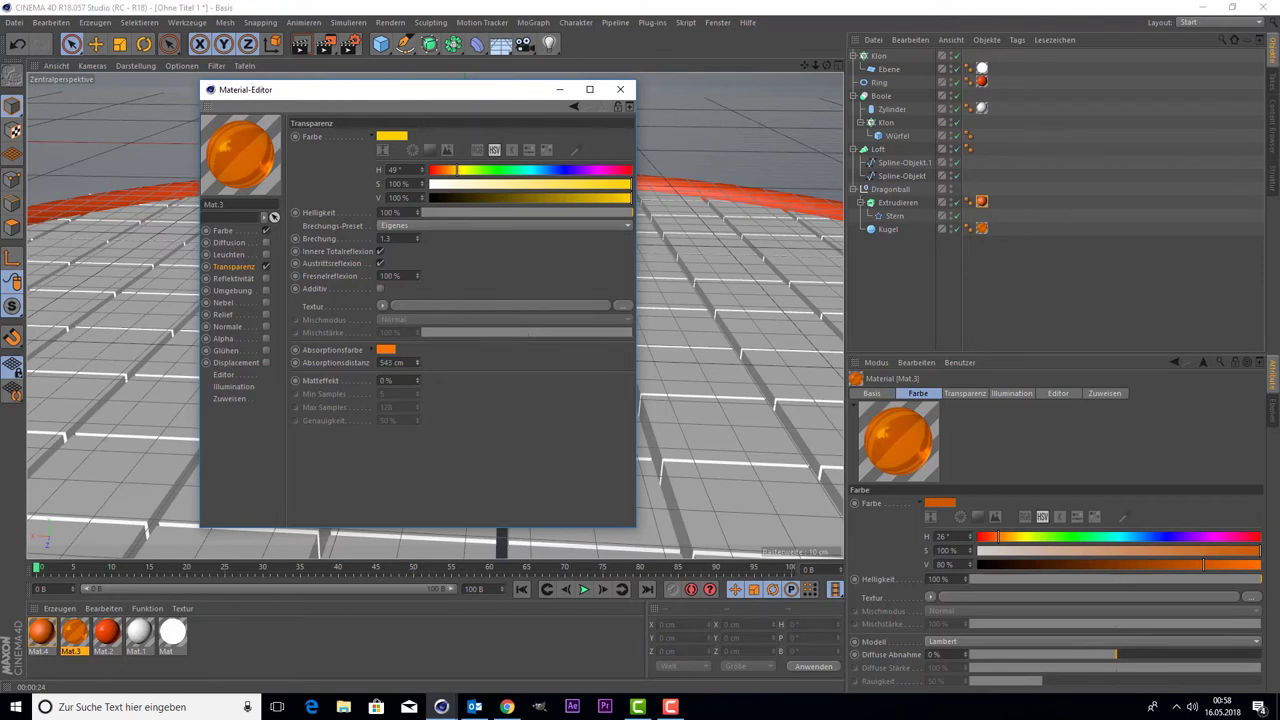
Step: Tune Mat.3's transparency absorption distance to about 400 cm and close the material editor
left_click_drag(418, 362, 418, 366)
left_click_drag(418, 362, 418, 356)
left_click_drag(418, 362, 415, 363)
left_click(620, 89)
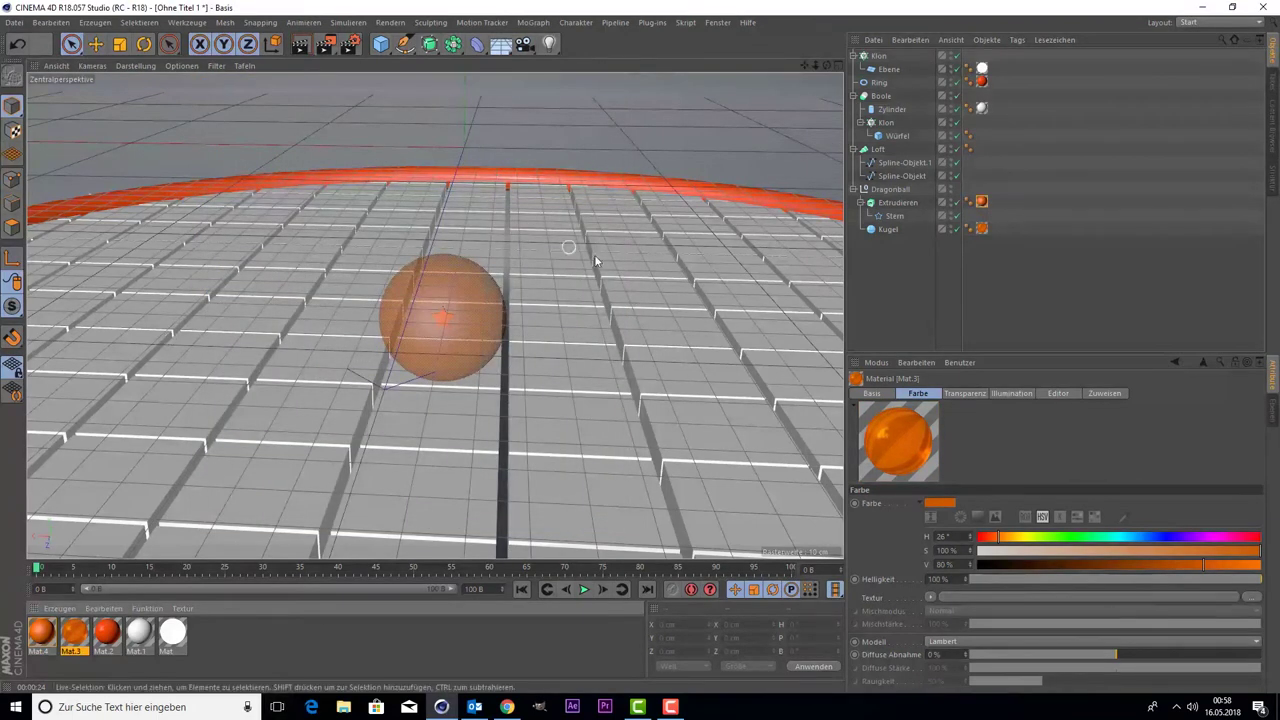
Step: Create a new material Mat.5 and set its colour to white at 100% brightness
double_click(238, 644)
double_click(45, 640)
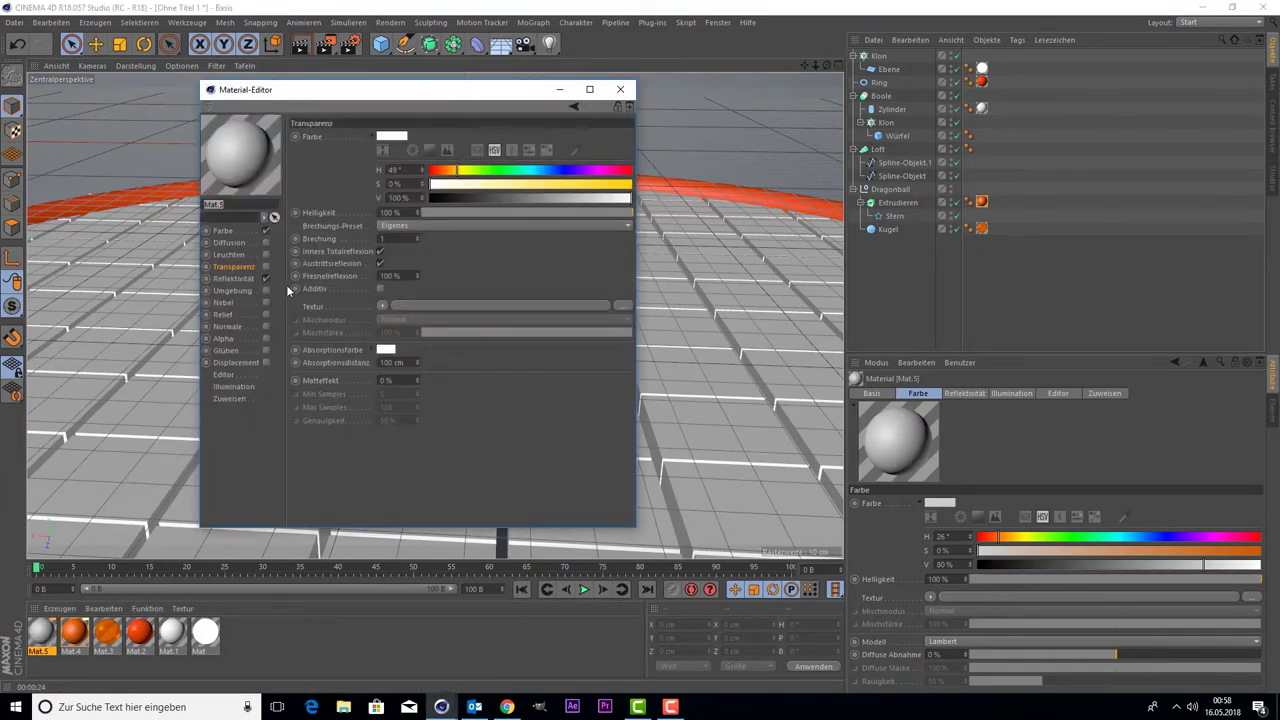
left_click(224, 231)
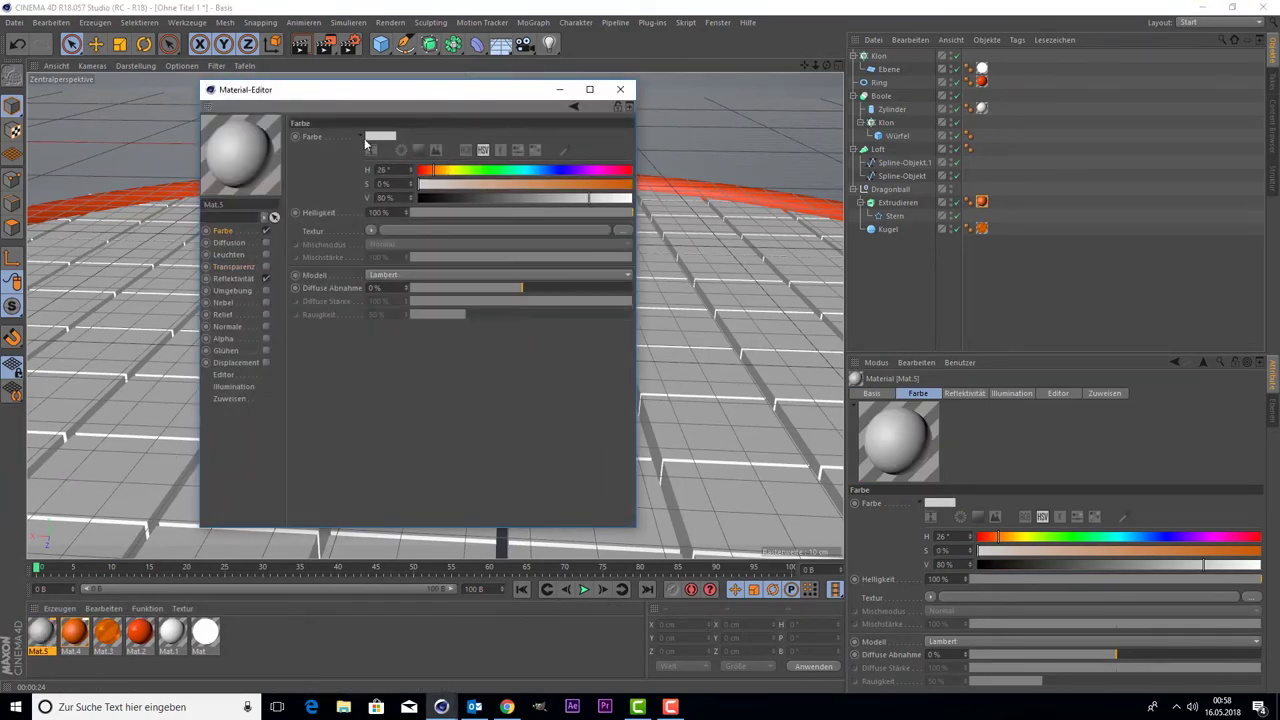
left_click(380, 136)
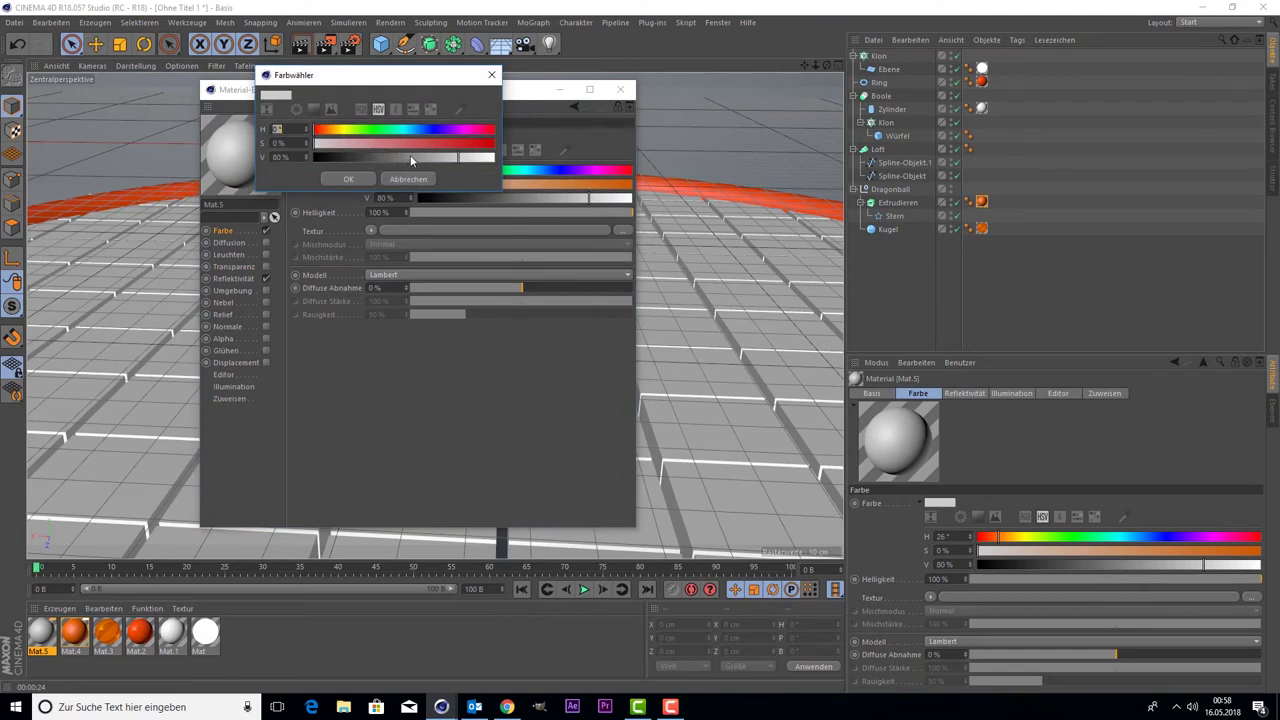
left_click_drag(411, 161, 459, 161)
left_click(347, 179)
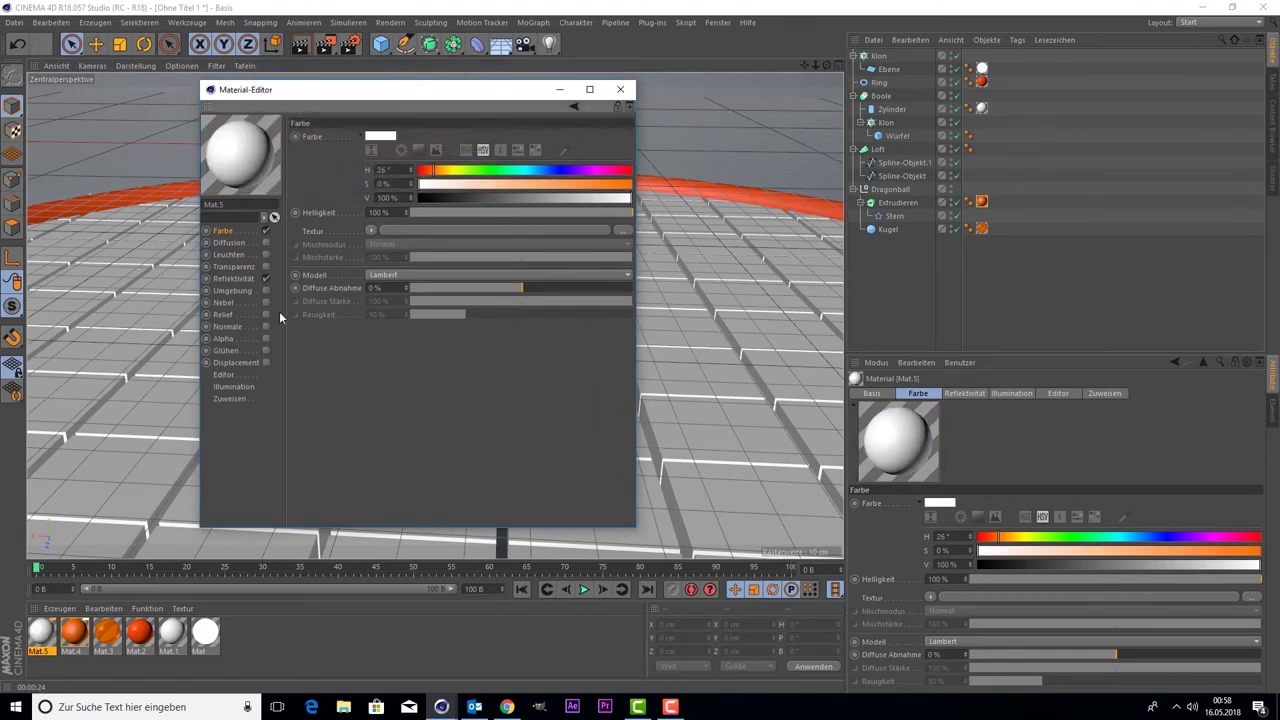
Step: Add a Phong reflectance layer to Mat.5 with brightness lowered to 10%
left_click(240, 279)
left_click(328, 164)
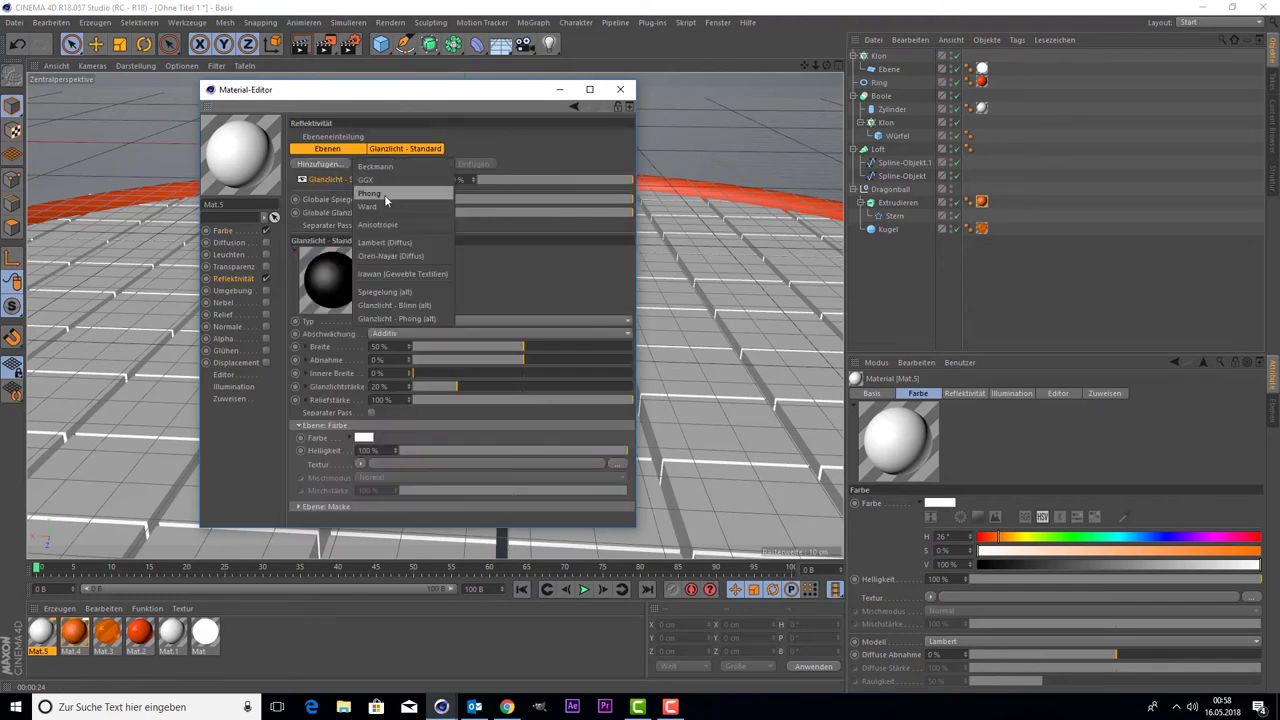
left_click(384, 194)
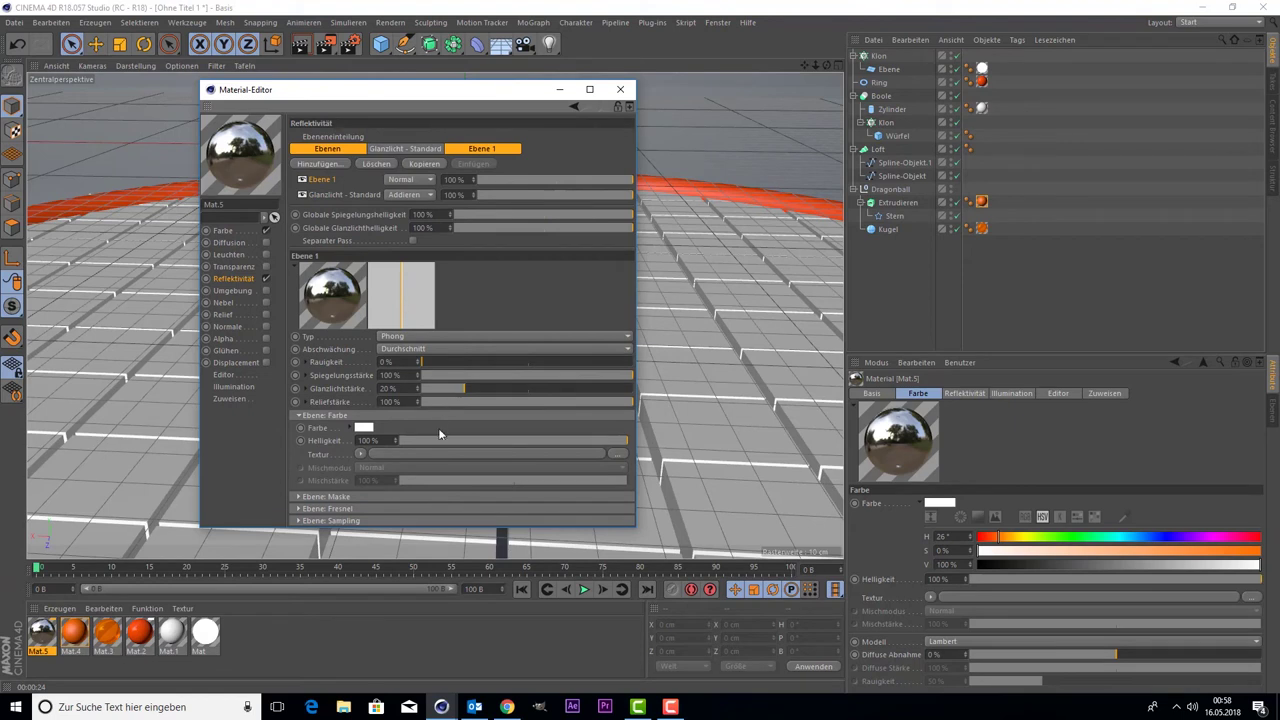
left_click_drag(439, 438, 420, 446)
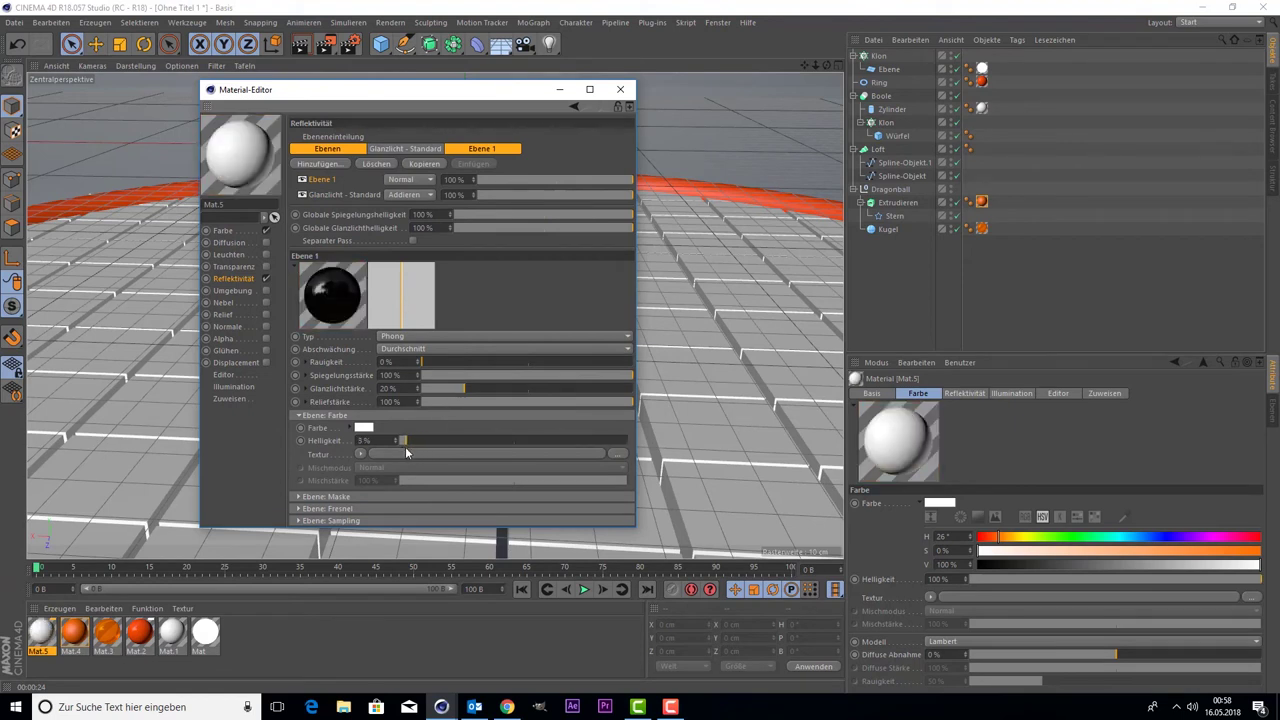
left_click_drag(424, 441, 422, 440)
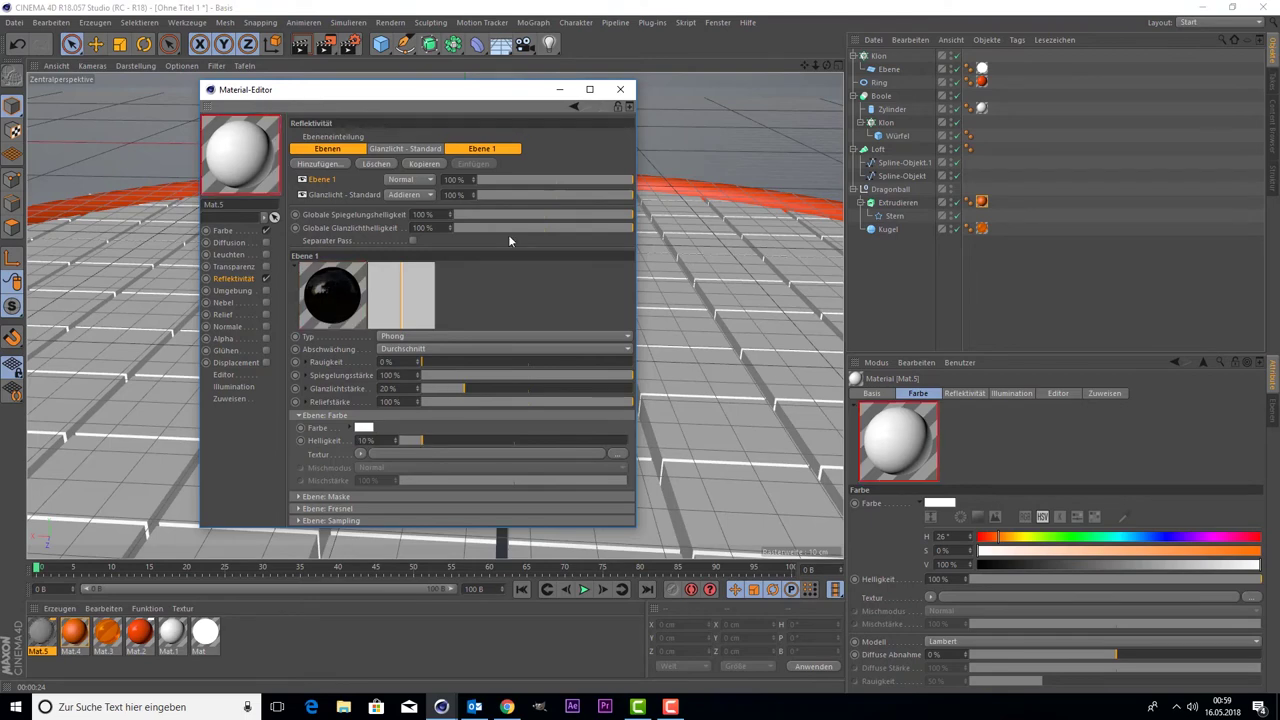
left_click(620, 89)
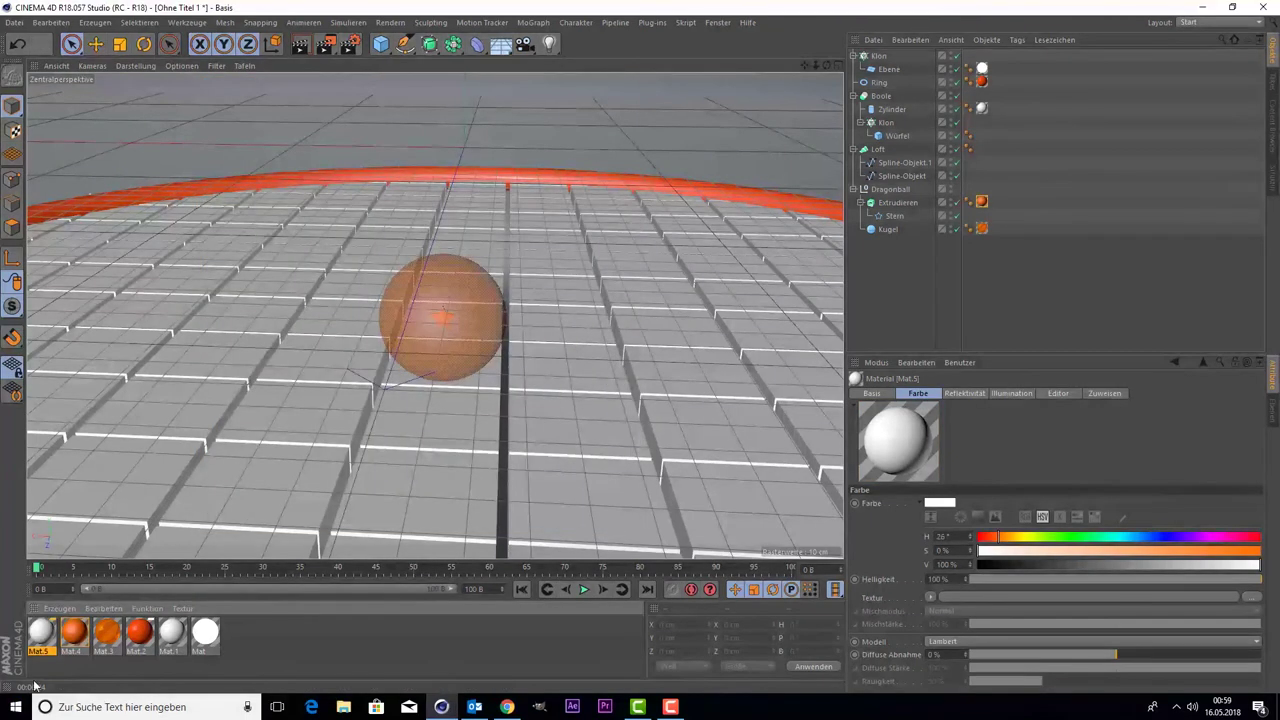
Step: Apply Mat.5 to the Loft object and render the viewport to preview the white tiles
left_click_drag(44, 636, 759, 49)
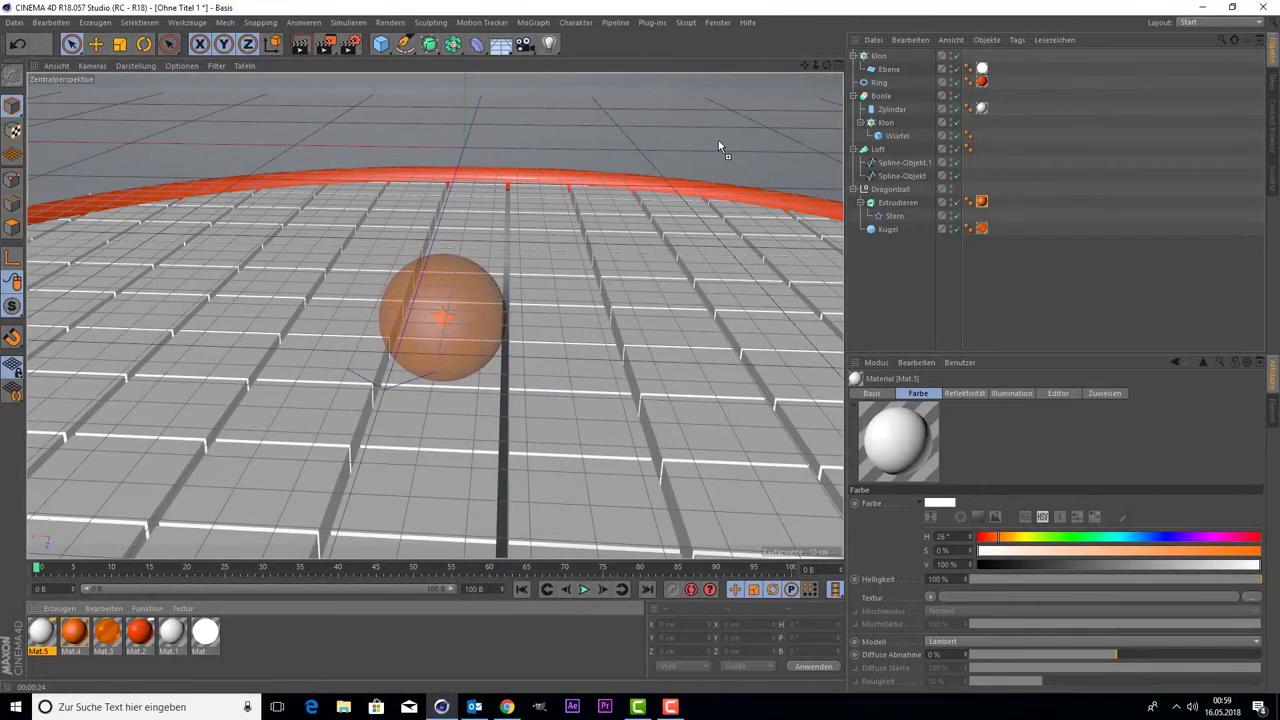
left_click_drag(718, 140, 717, 138)
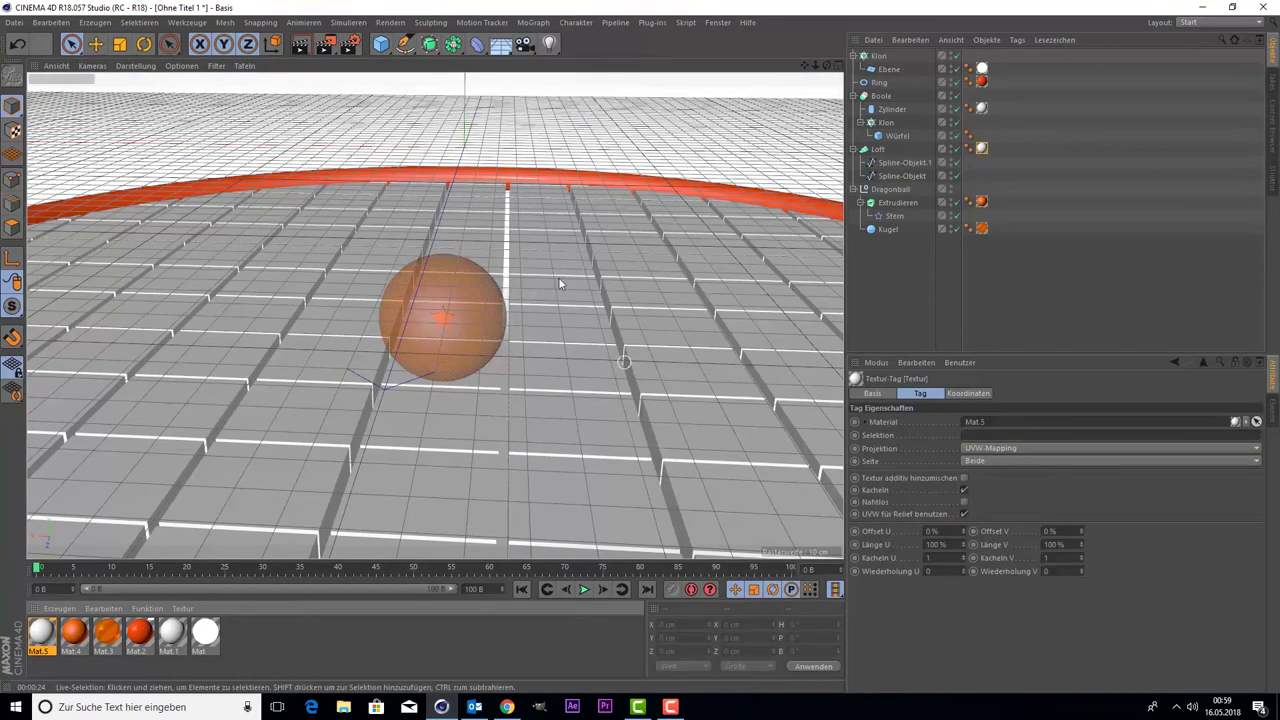
left_click(300, 44)
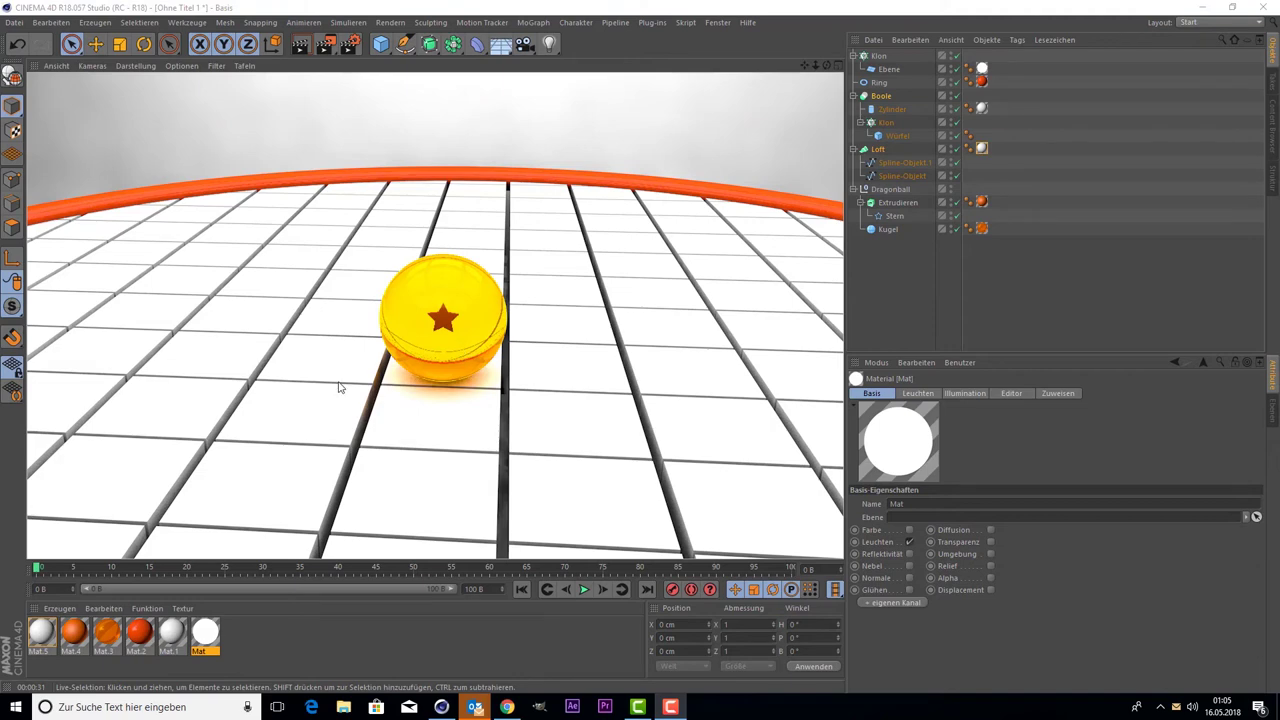
Step: Raise the tile grid clone's Y position from 217.5 cm to about 301 cm
middle_click(312, 292)
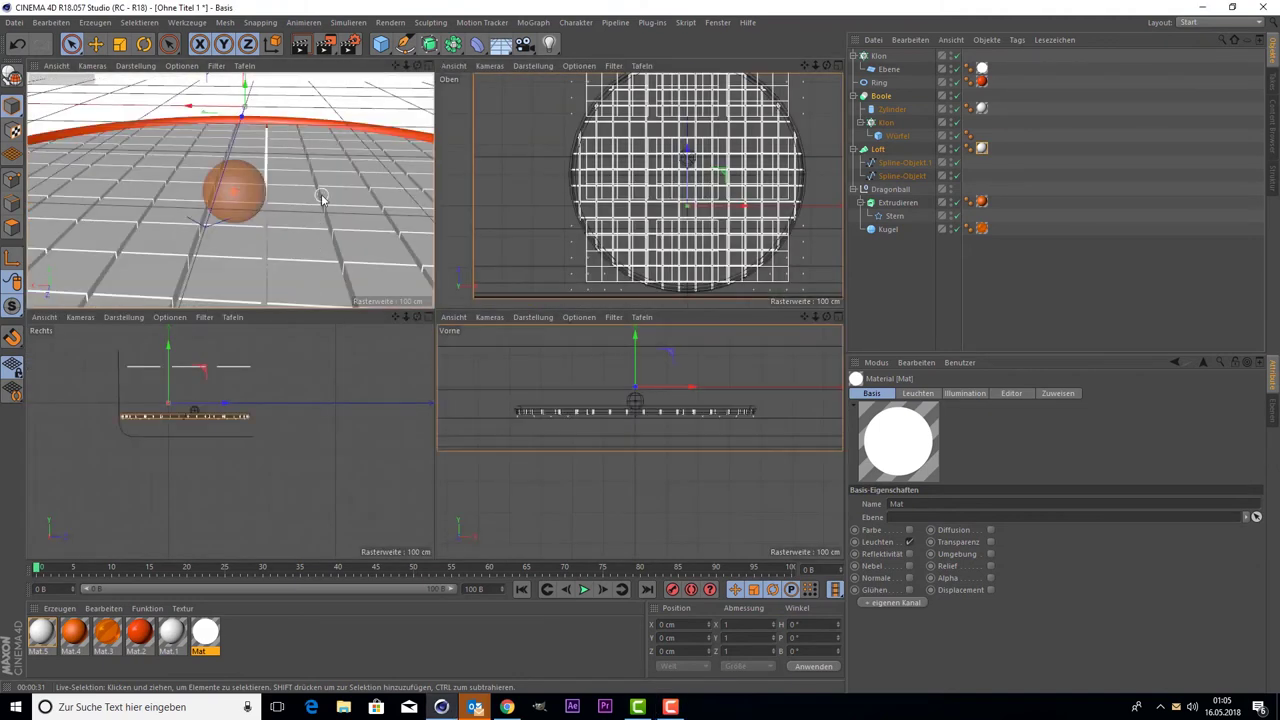
middle_click(320, 197)
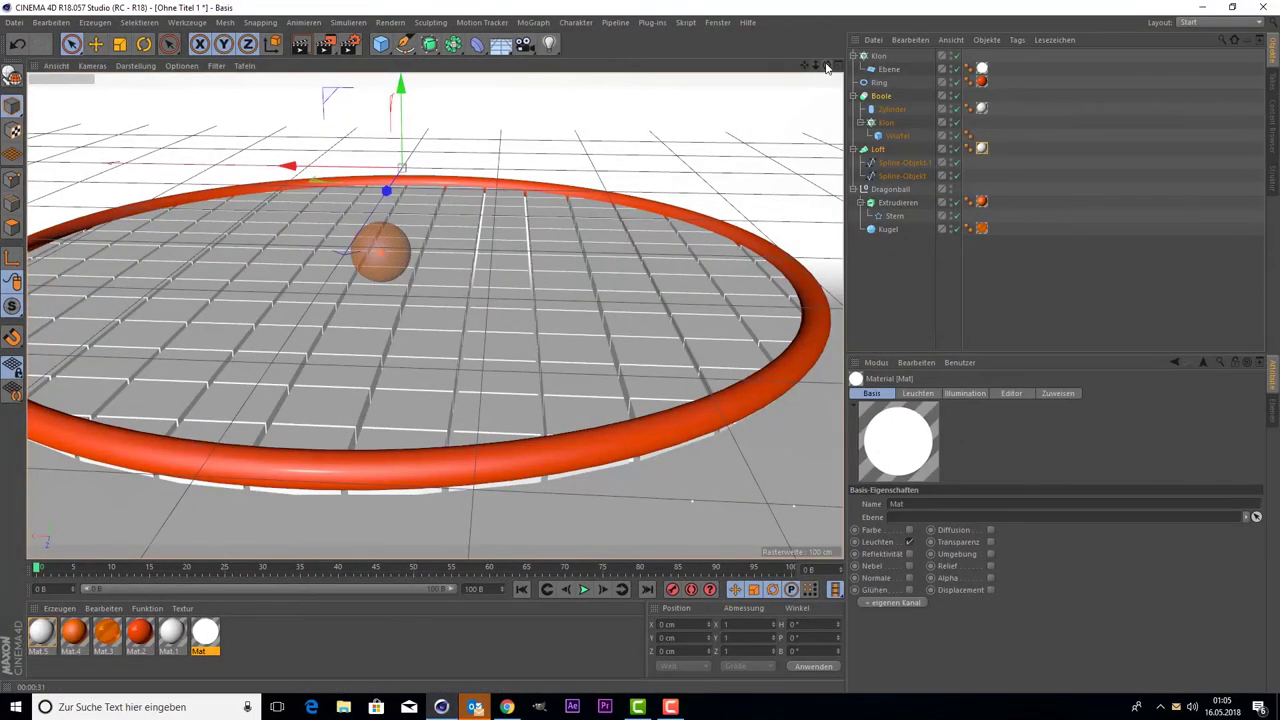
mouse_move(826, 66)
left_mouse_down()
mouse_move(808, 64)
mouse_move(646, 246)
mouse_move(830, 80)
left_mouse_up()
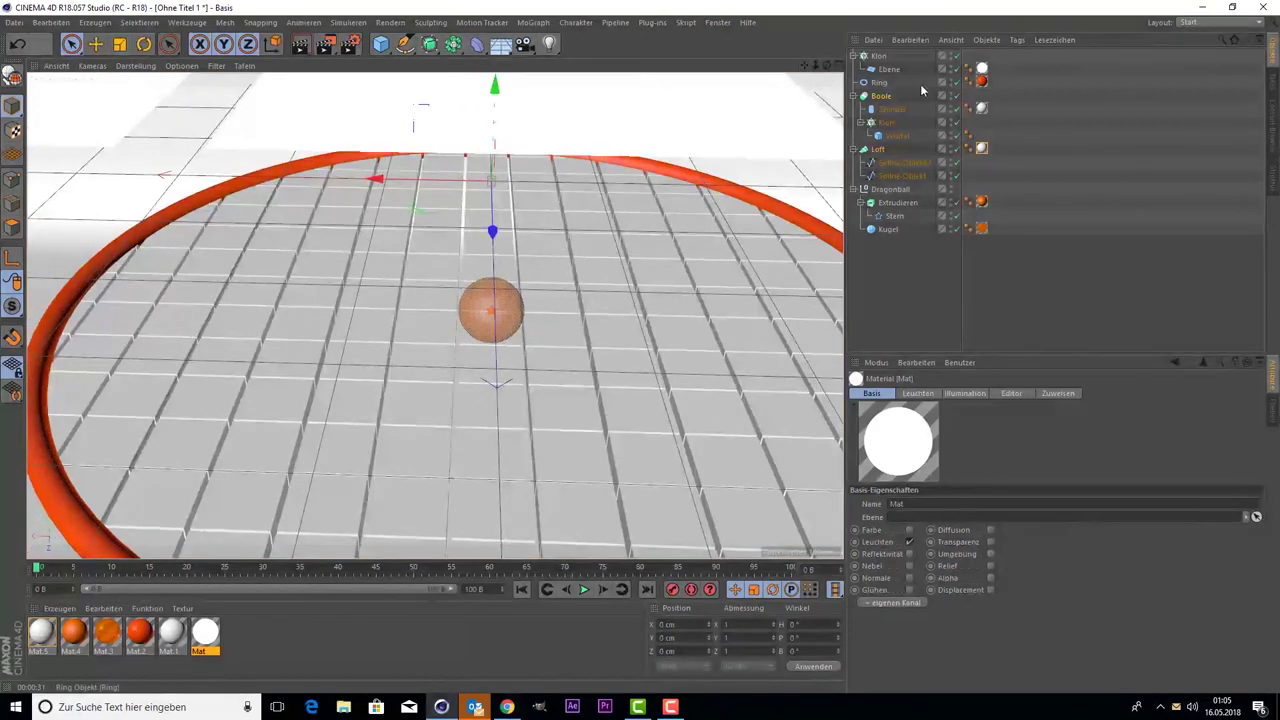
left_click(886, 68)
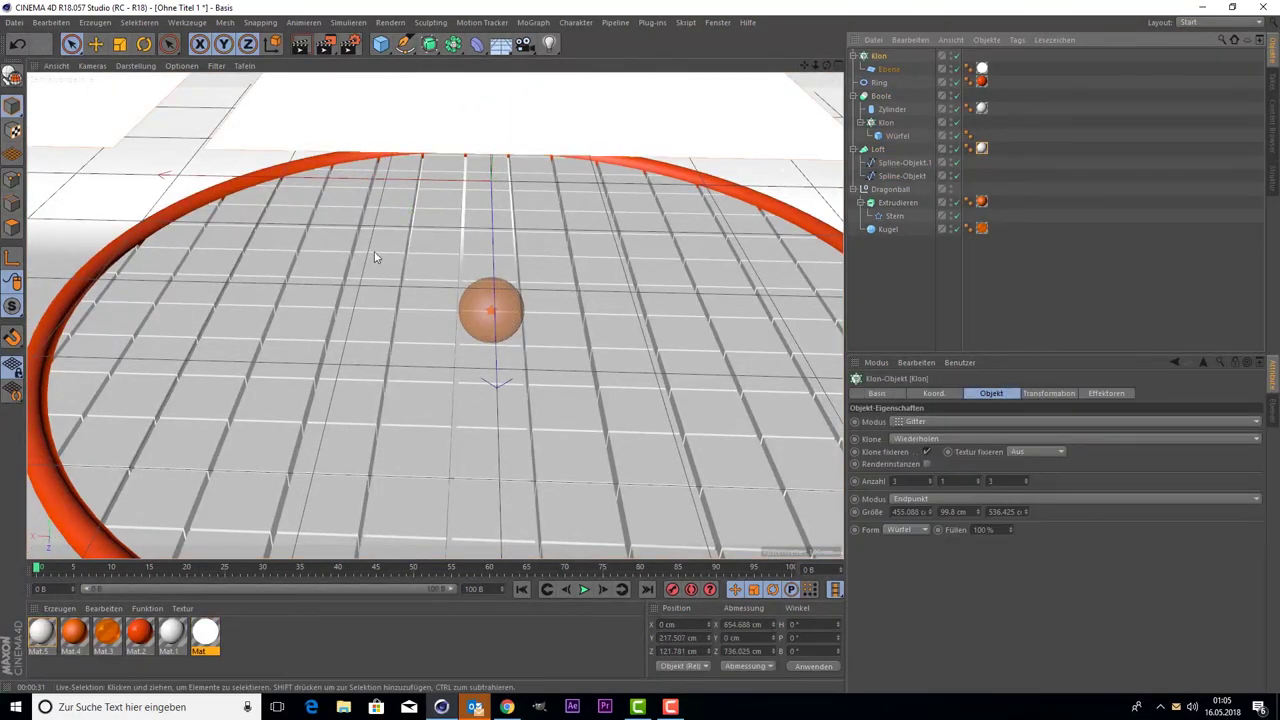
middle_click(375, 251)
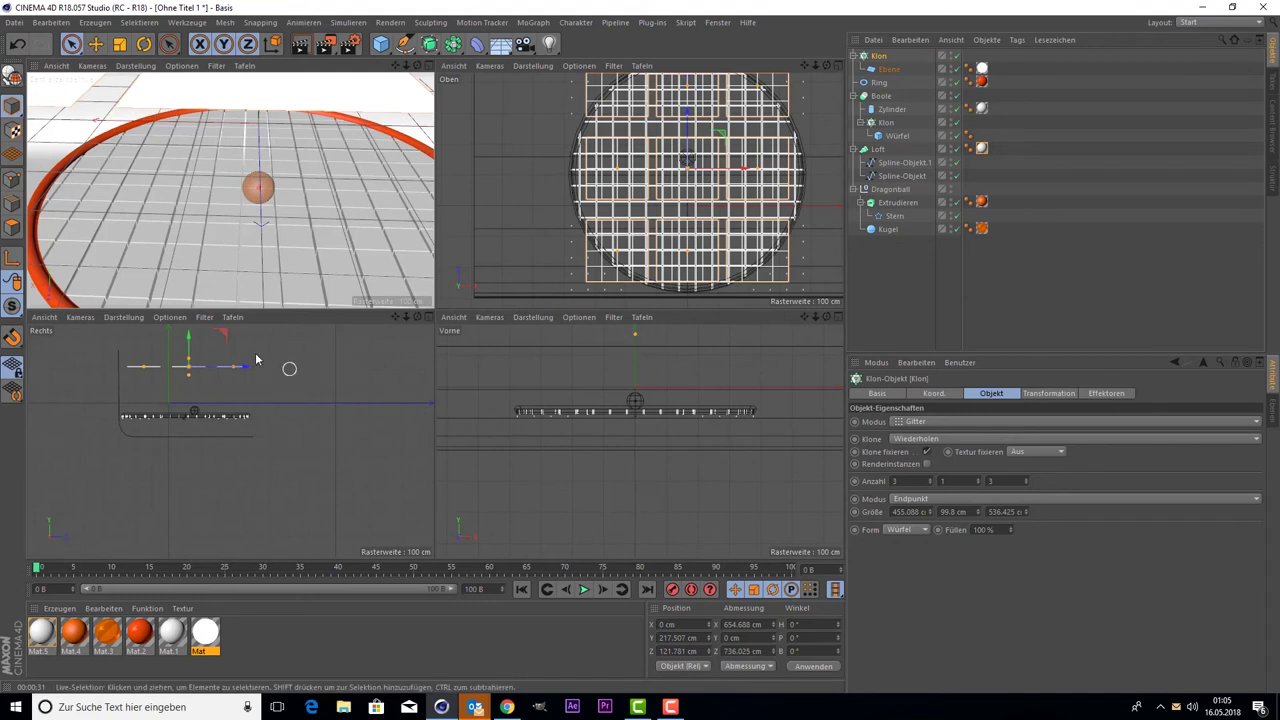
left_click_drag(189, 345, 181, 328)
middle_click(265, 130)
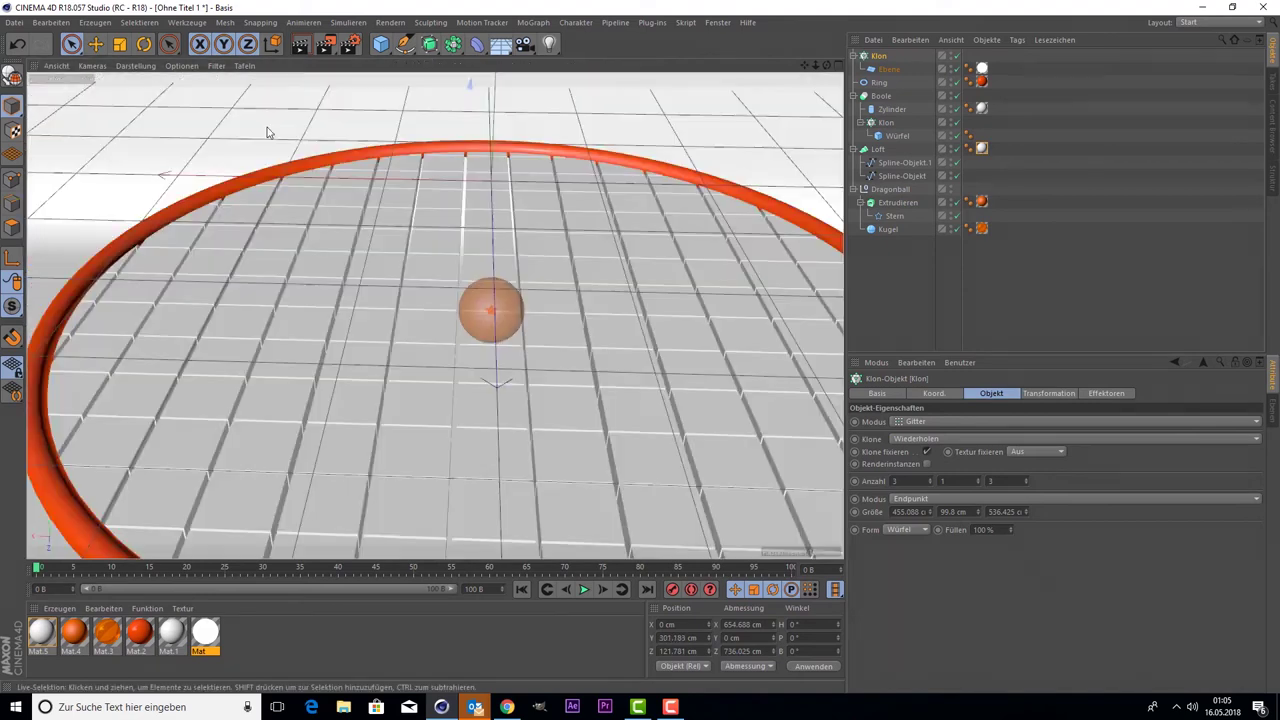
scroll(582, 268, "up", 2)
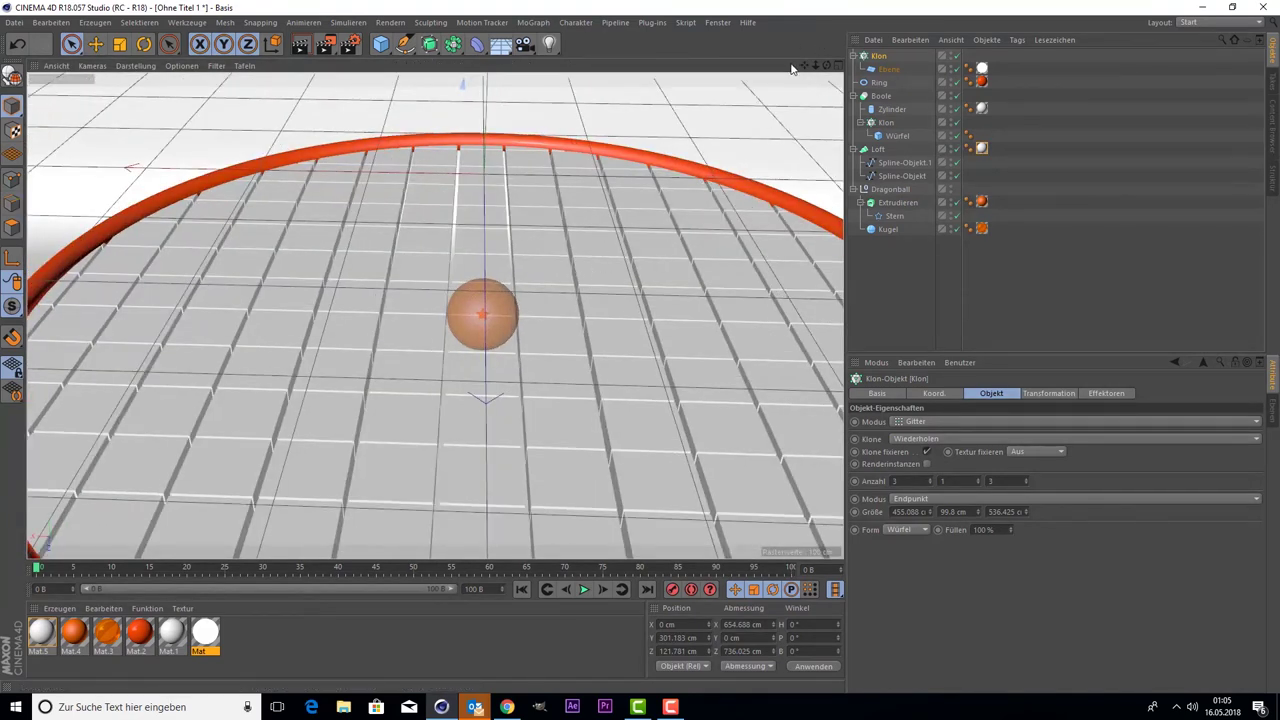
left_click_drag(810, 70, 790, 60)
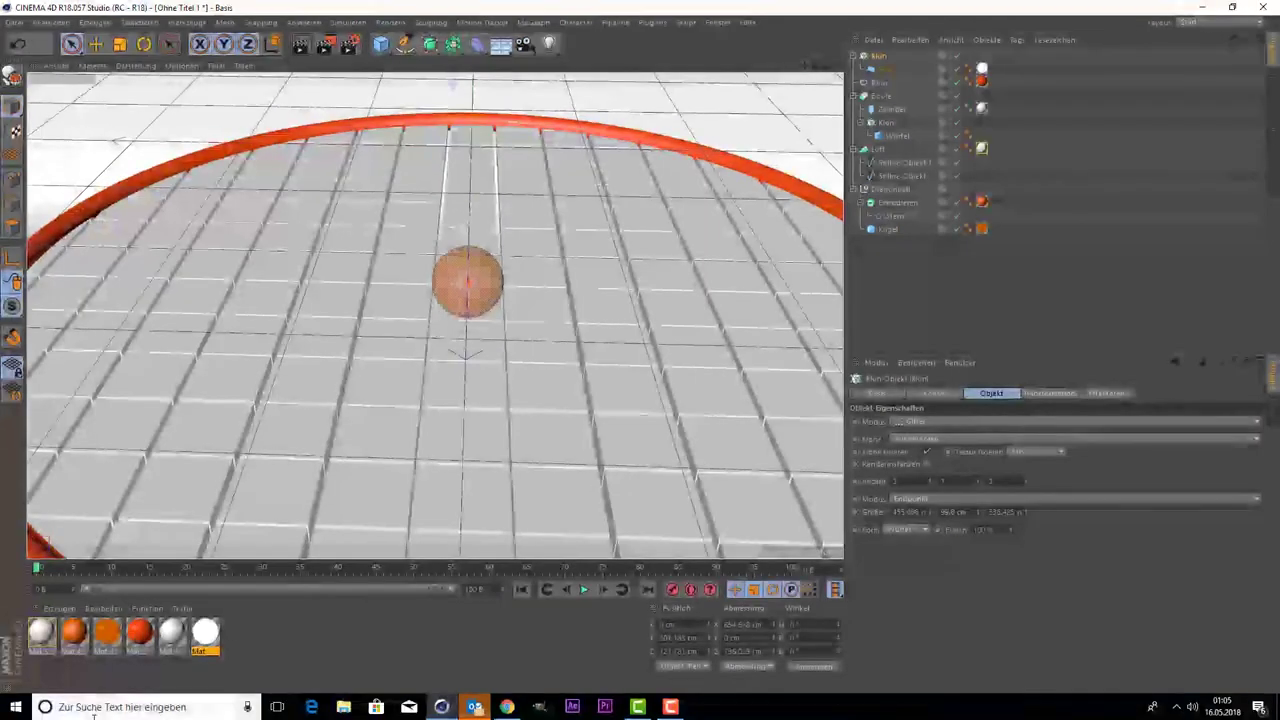
left_click(75, 634)
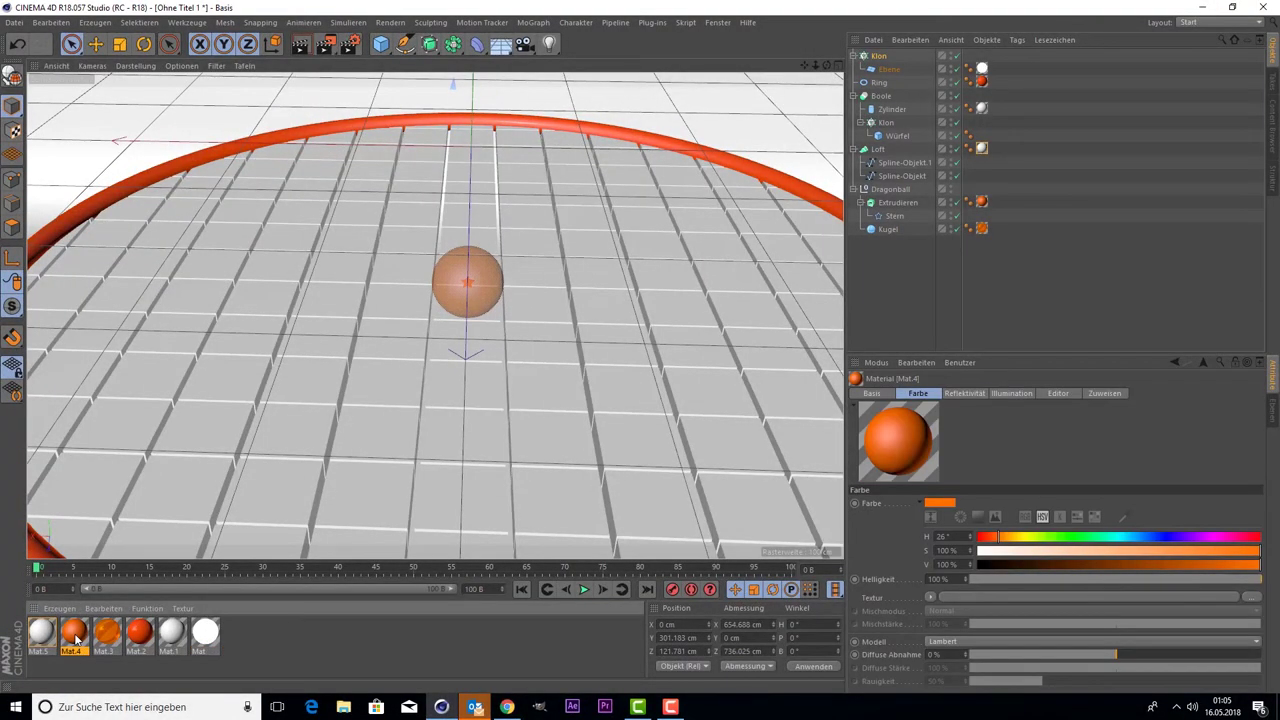
double_click(75, 636)
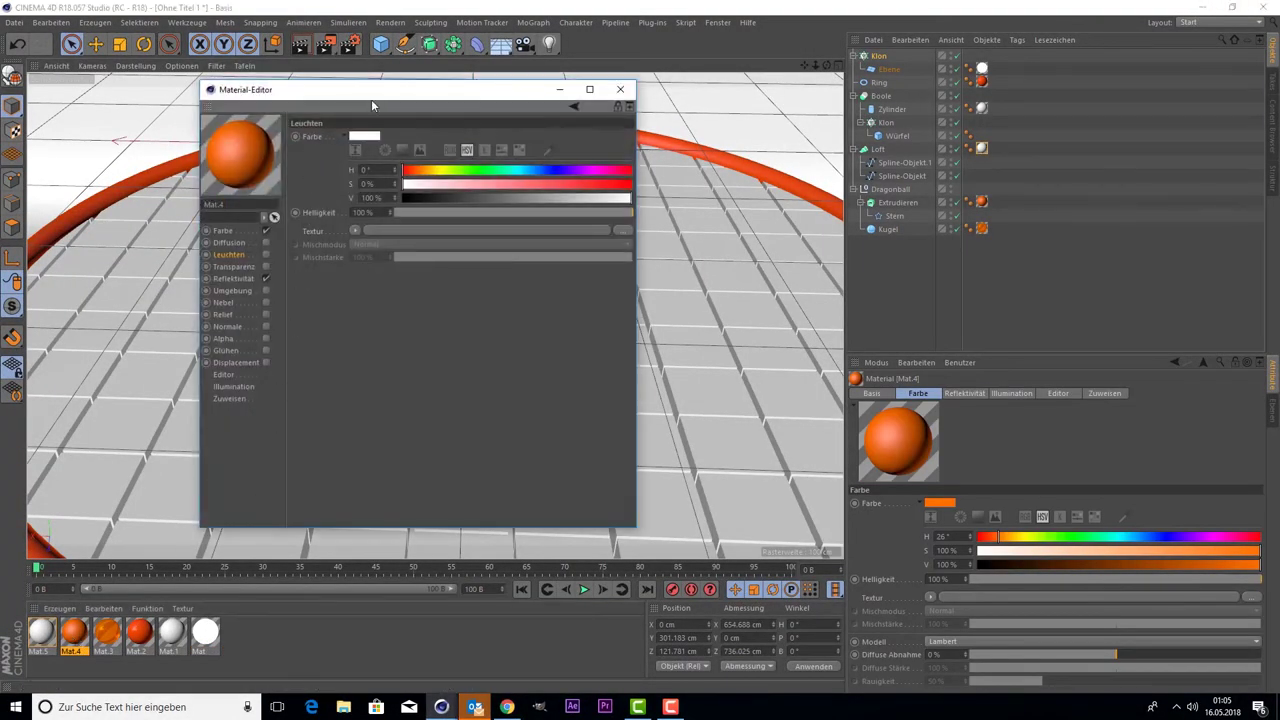
left_click_drag(371, 95, 774, 96)
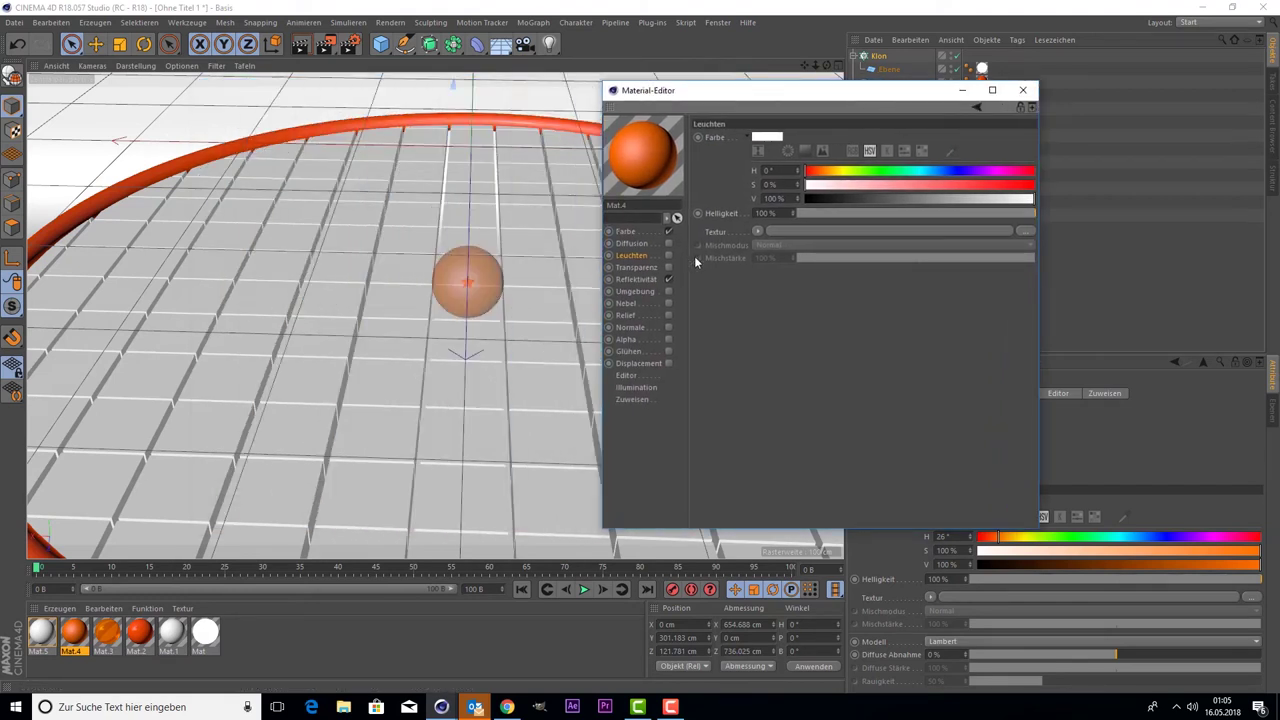
left_click(637, 279)
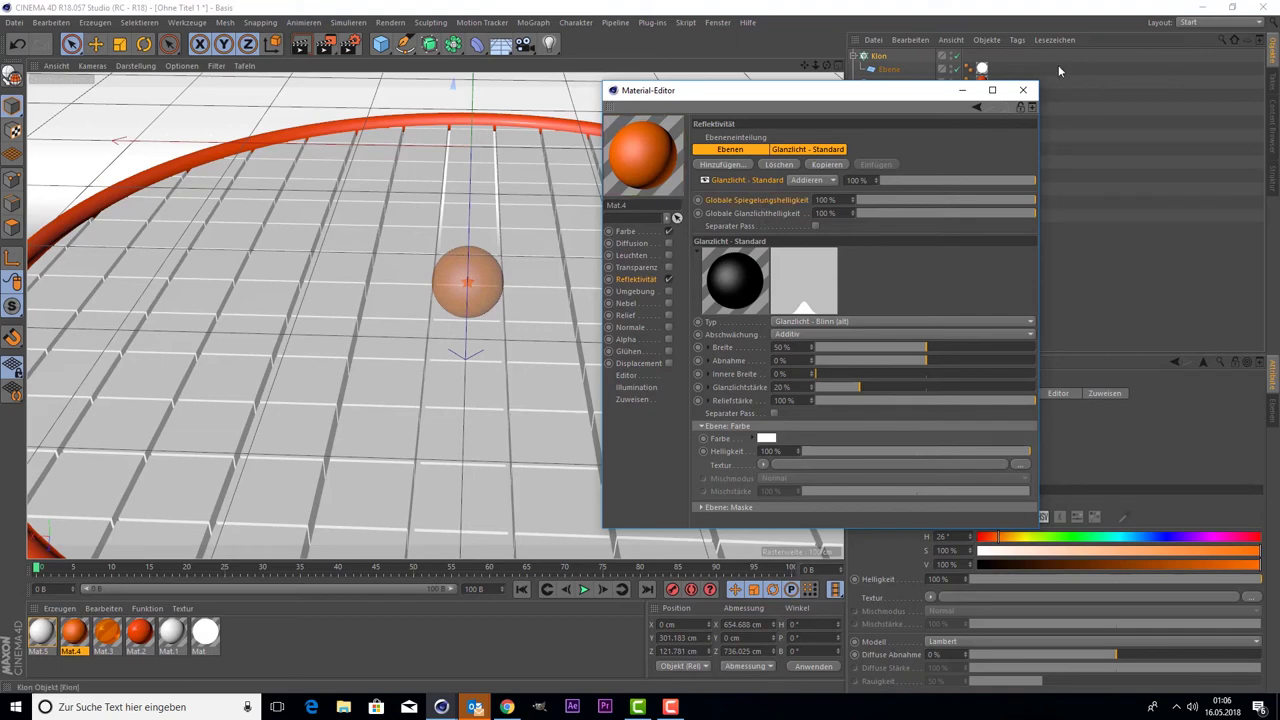
left_click(1023, 90)
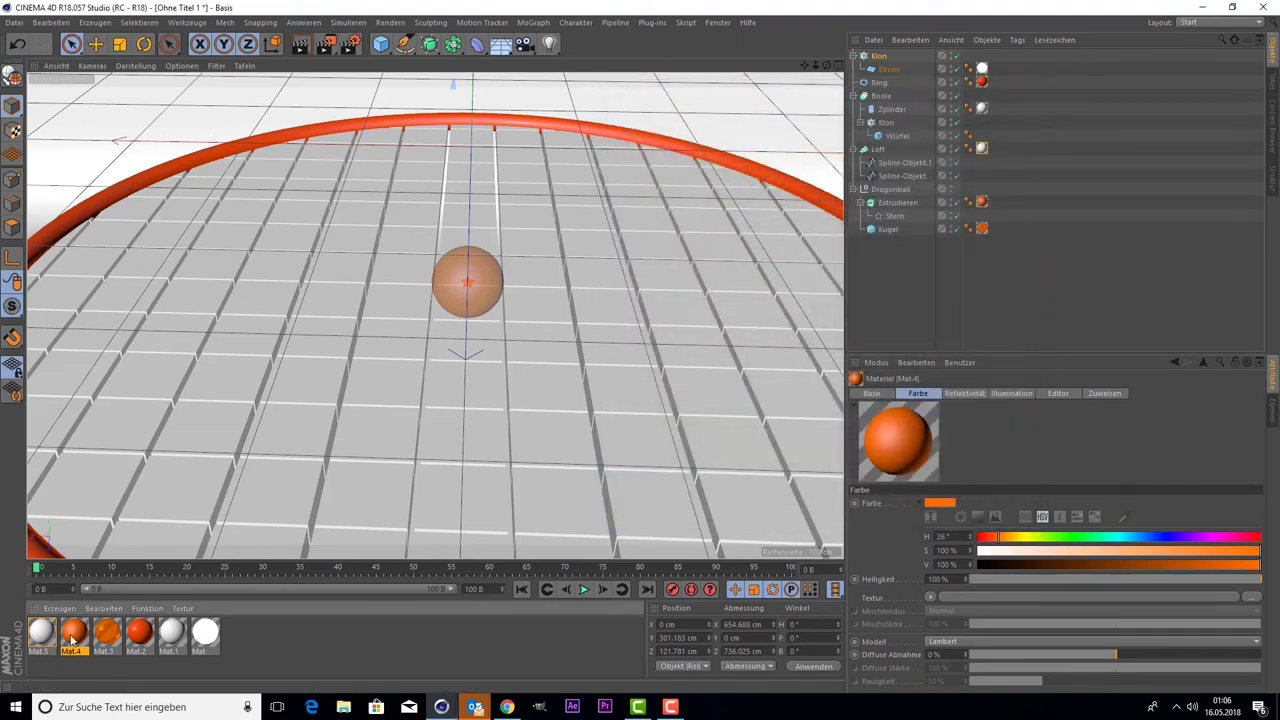
Step: Set Mat.2's reflection layer to 100% brightness with a Fresnel texture
left_click(139, 634)
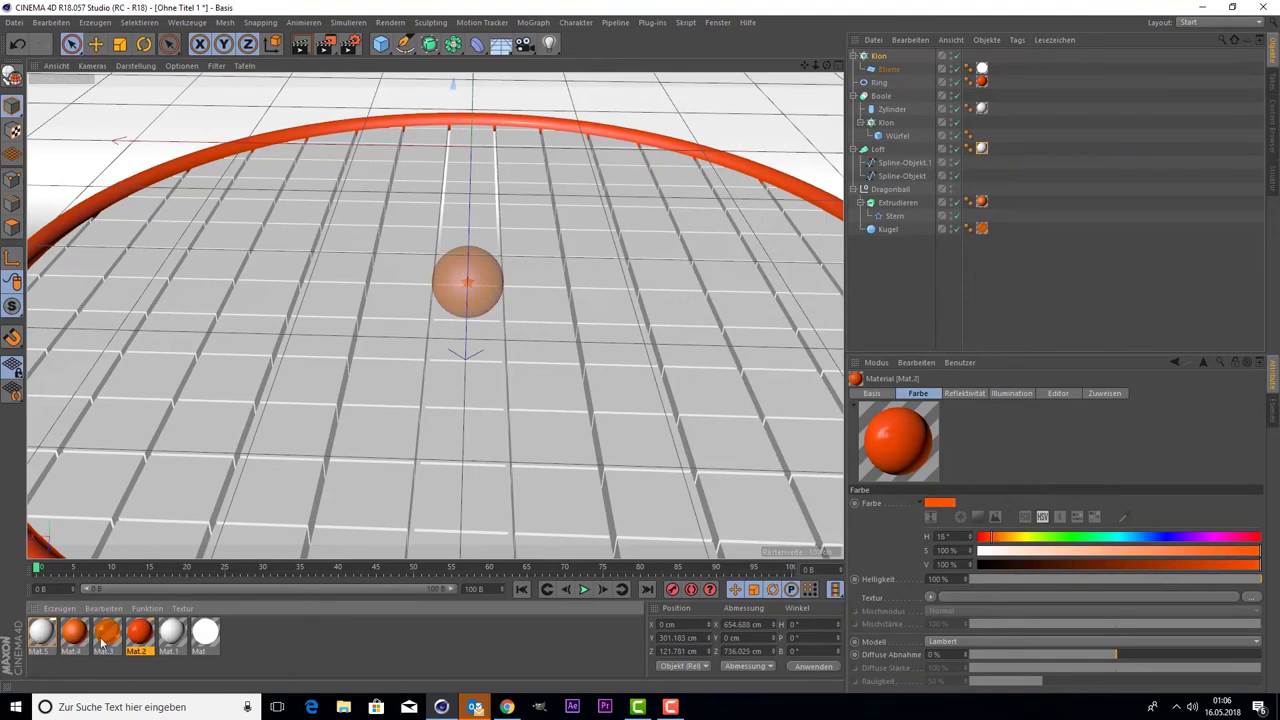
double_click(130, 638)
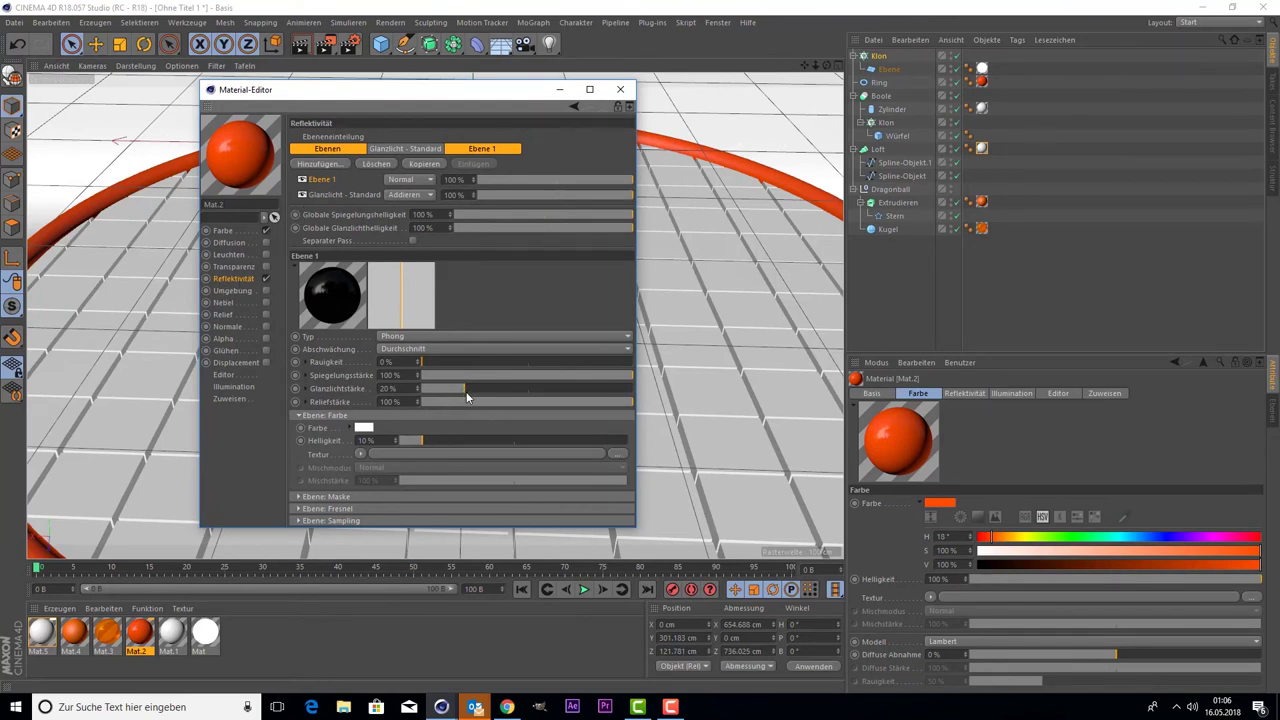
left_click_drag(454, 438, 720, 406)
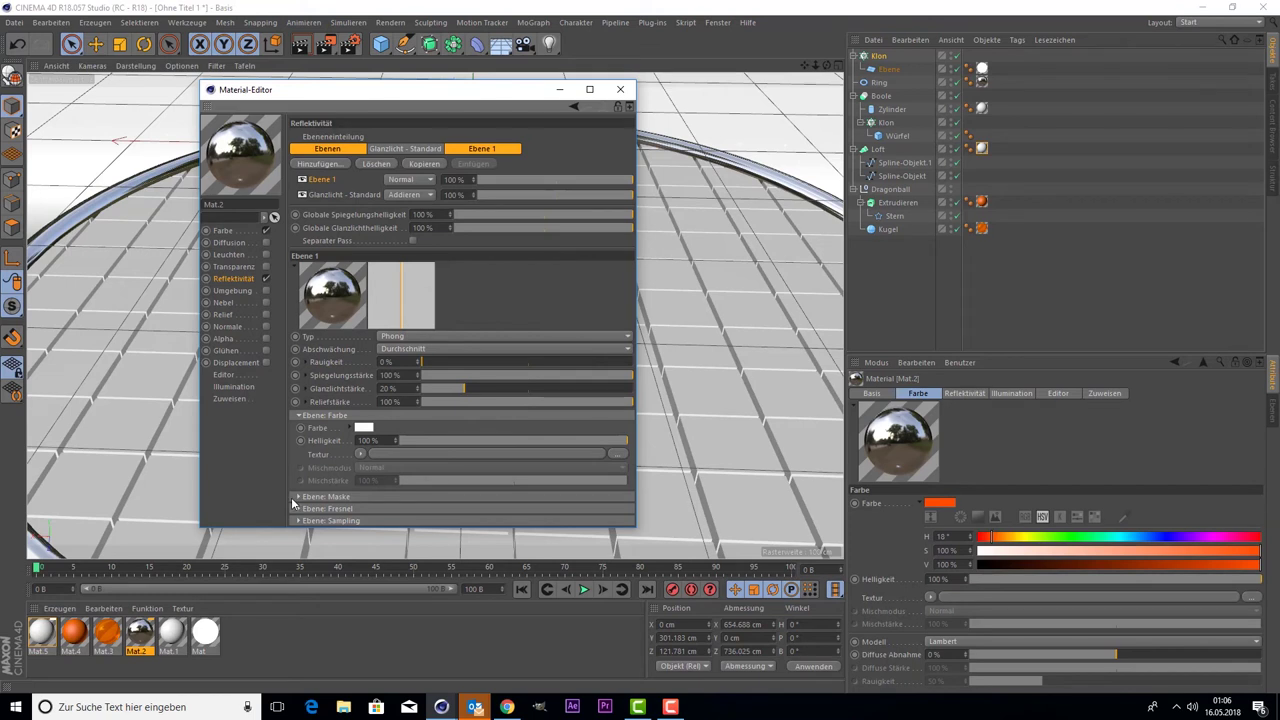
left_click(362, 454)
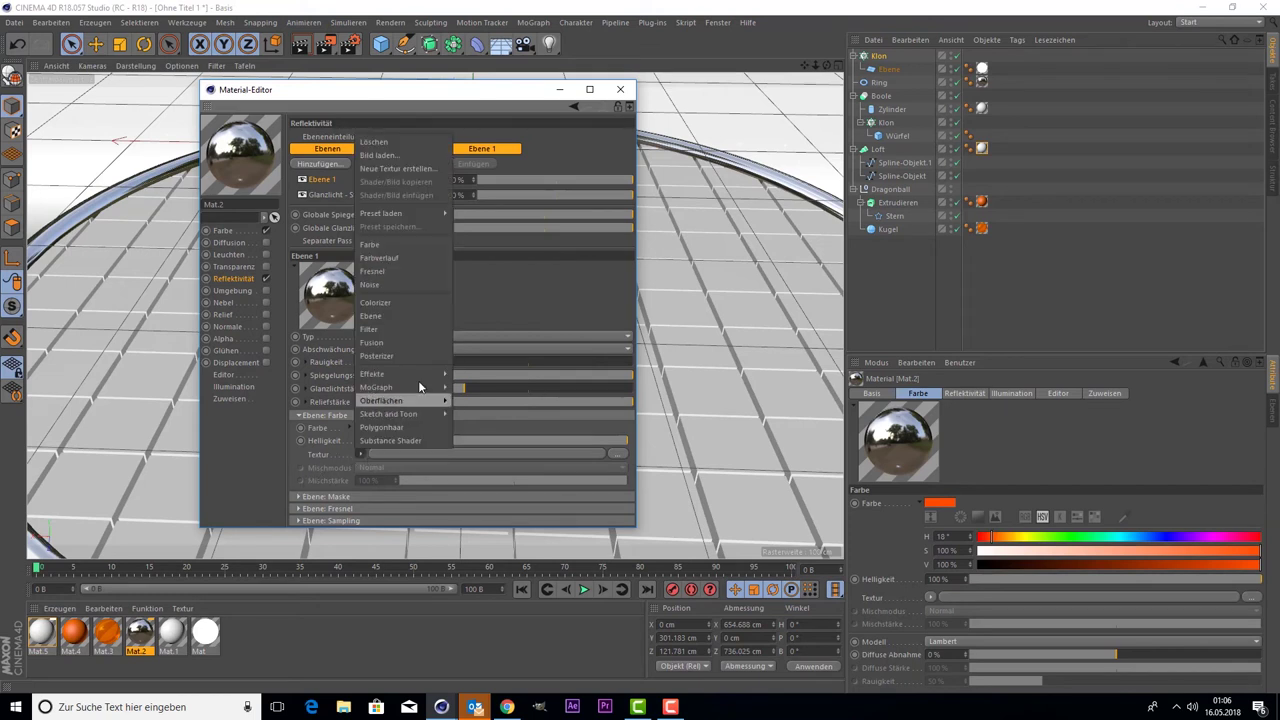
left_click(397, 270)
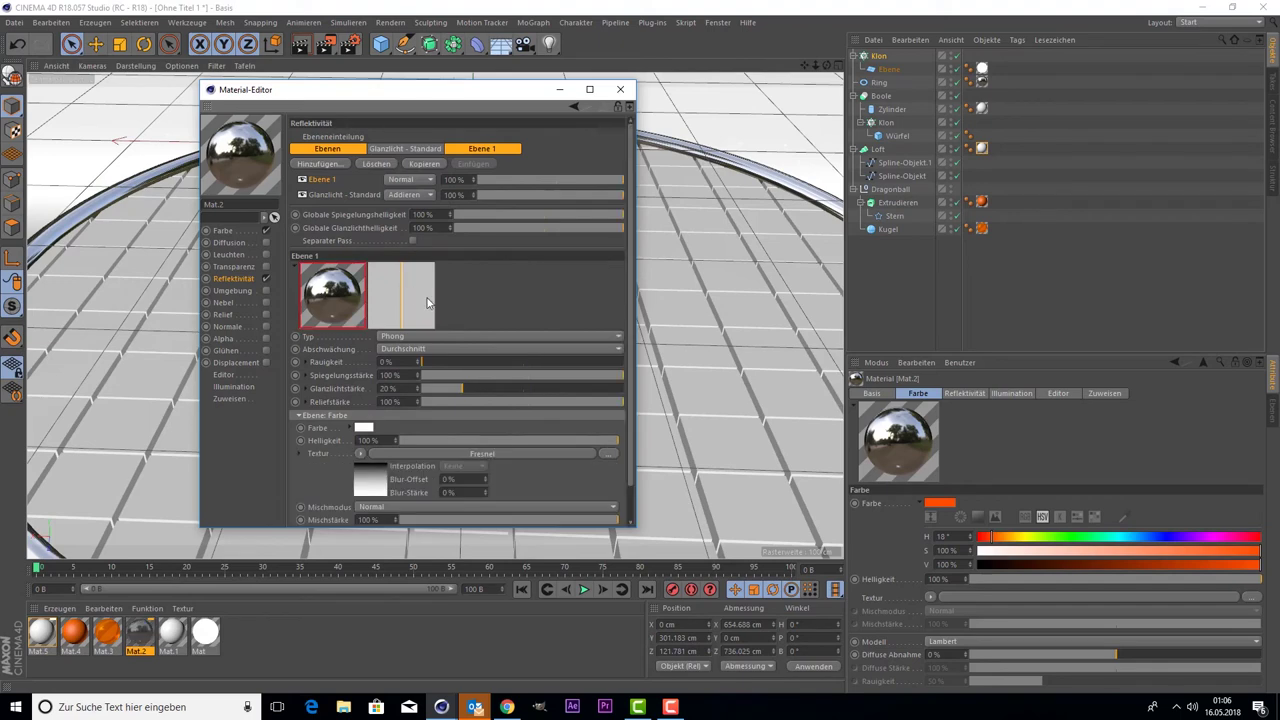
left_click(620, 89)
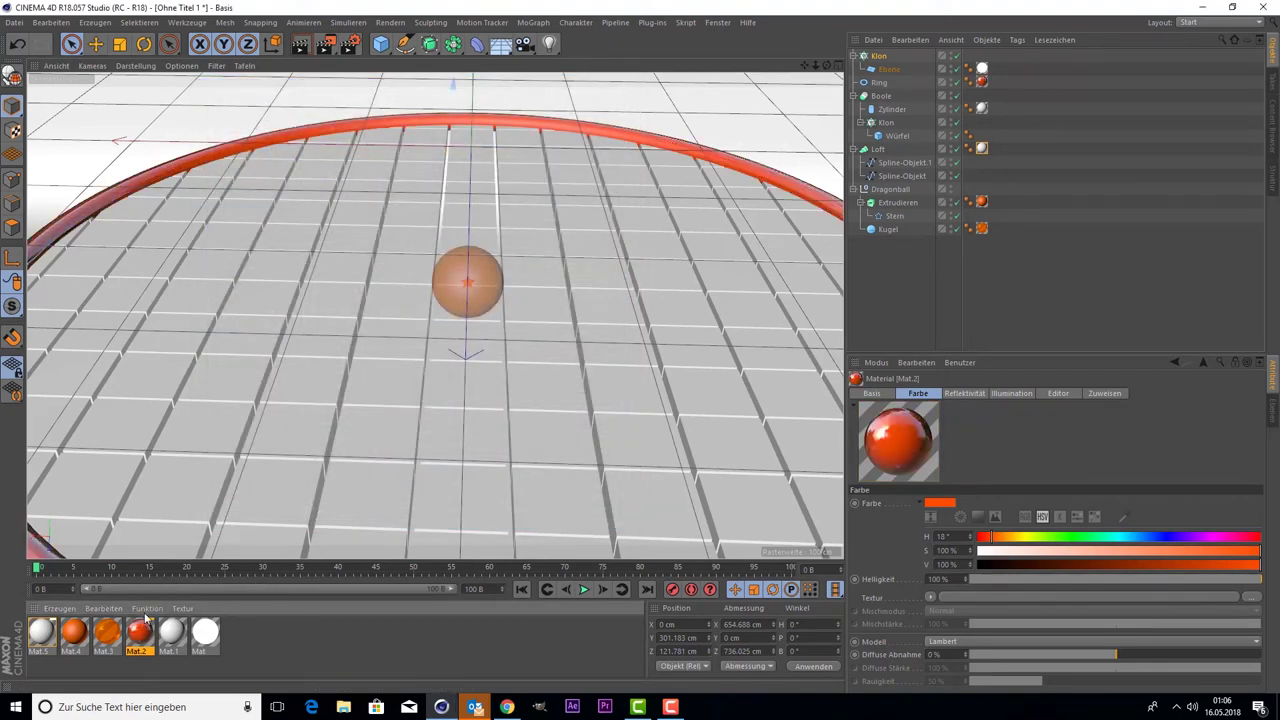
Step: Check material assignments across Mat.1, Mat.4, Boole and Loft, then select the texture tag using Mat.1
left_click(172, 633)
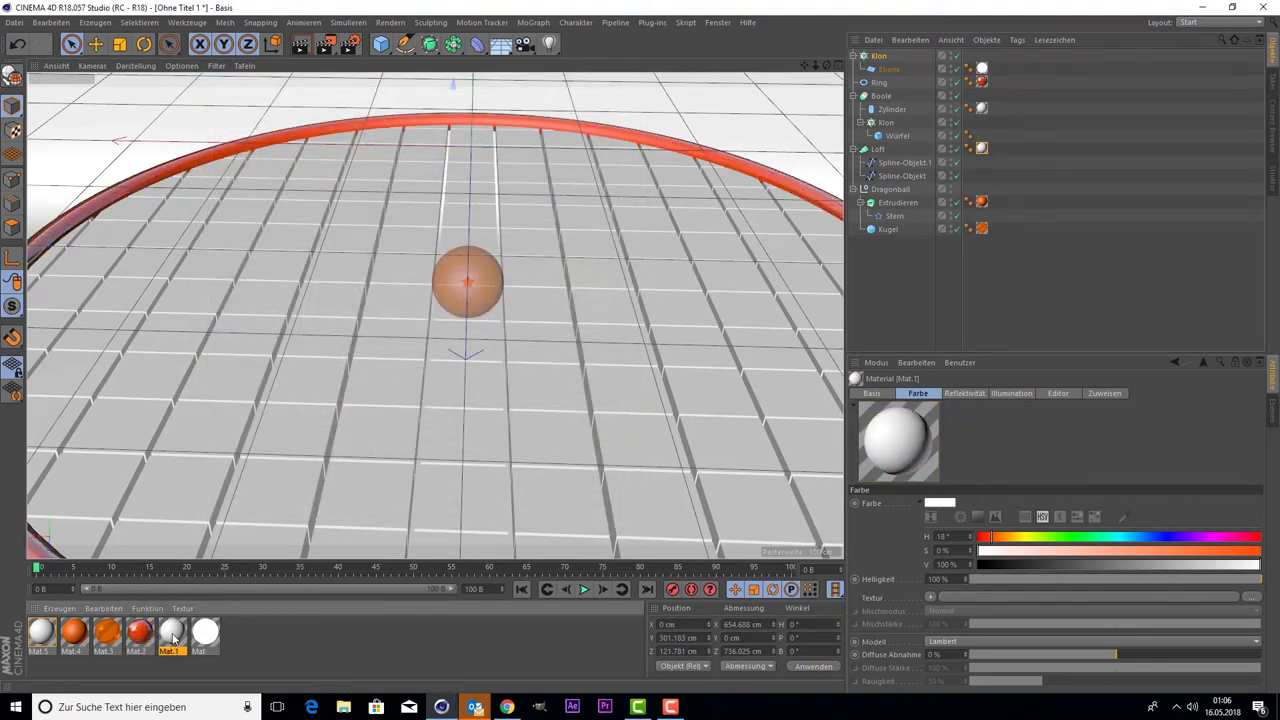
left_click(200, 449)
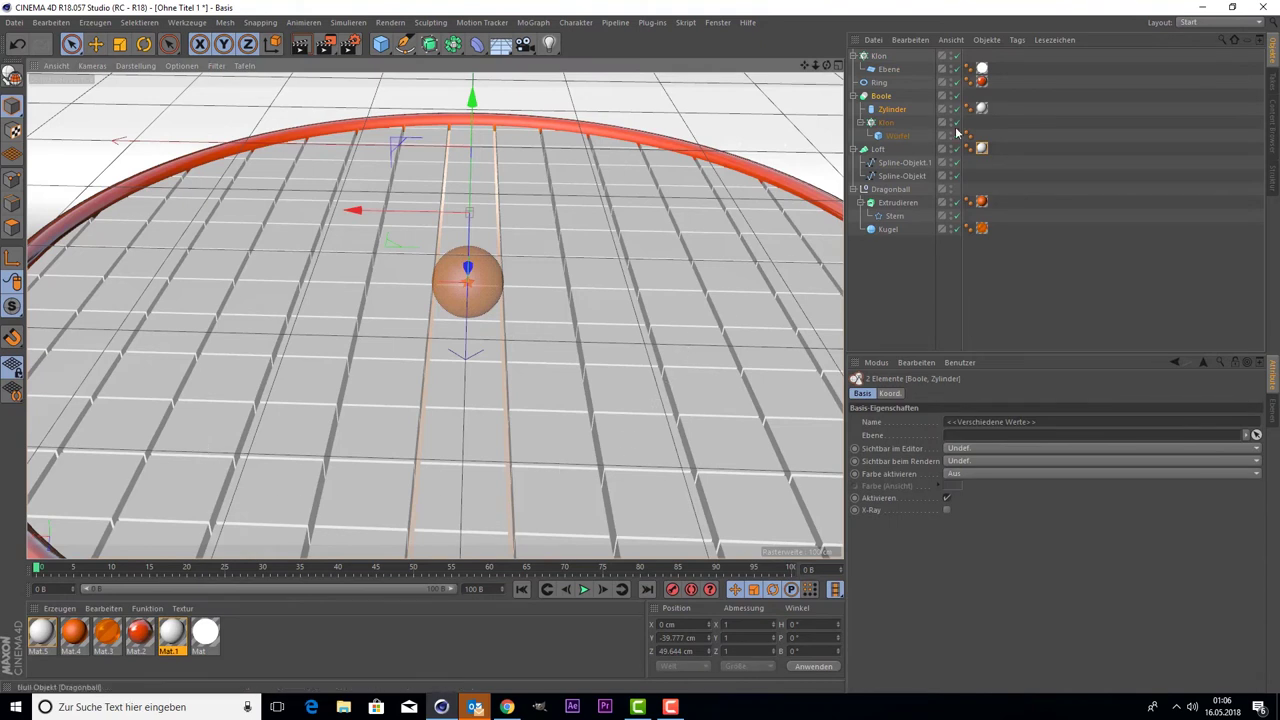
left_click(982, 150)
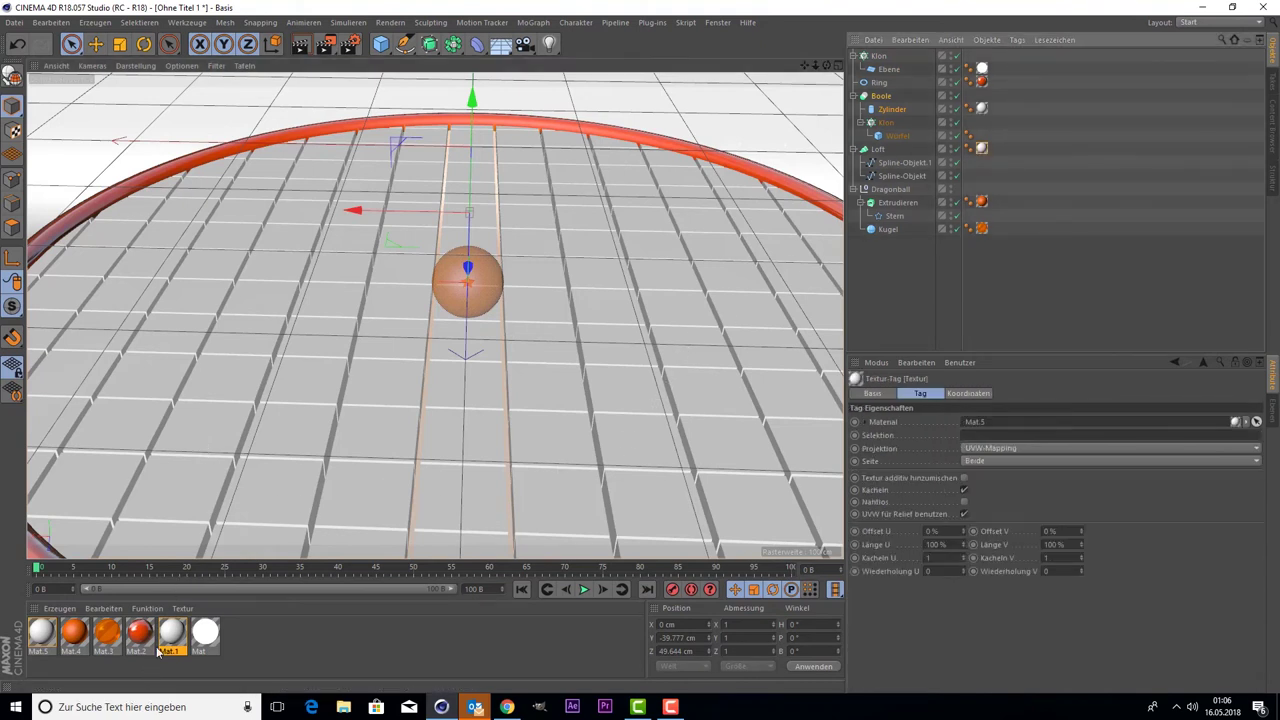
left_click(276, 647)
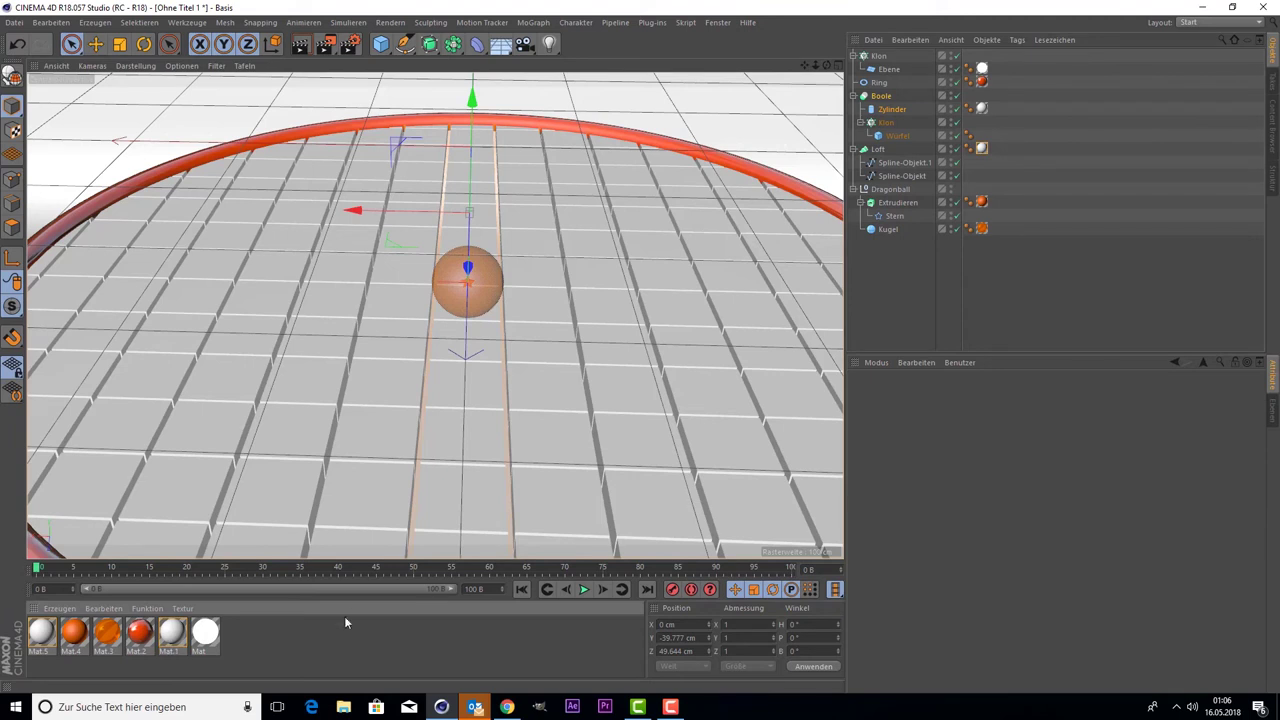
left_click(73, 632)
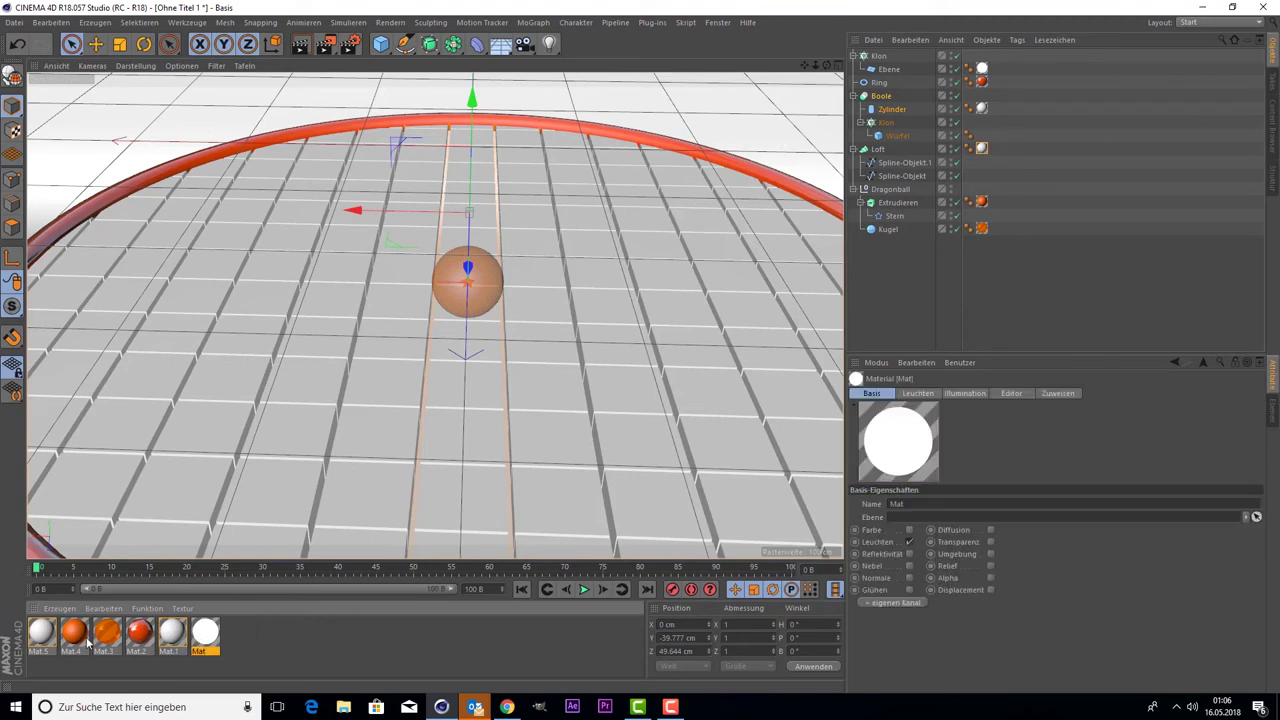
left_click(930, 323)
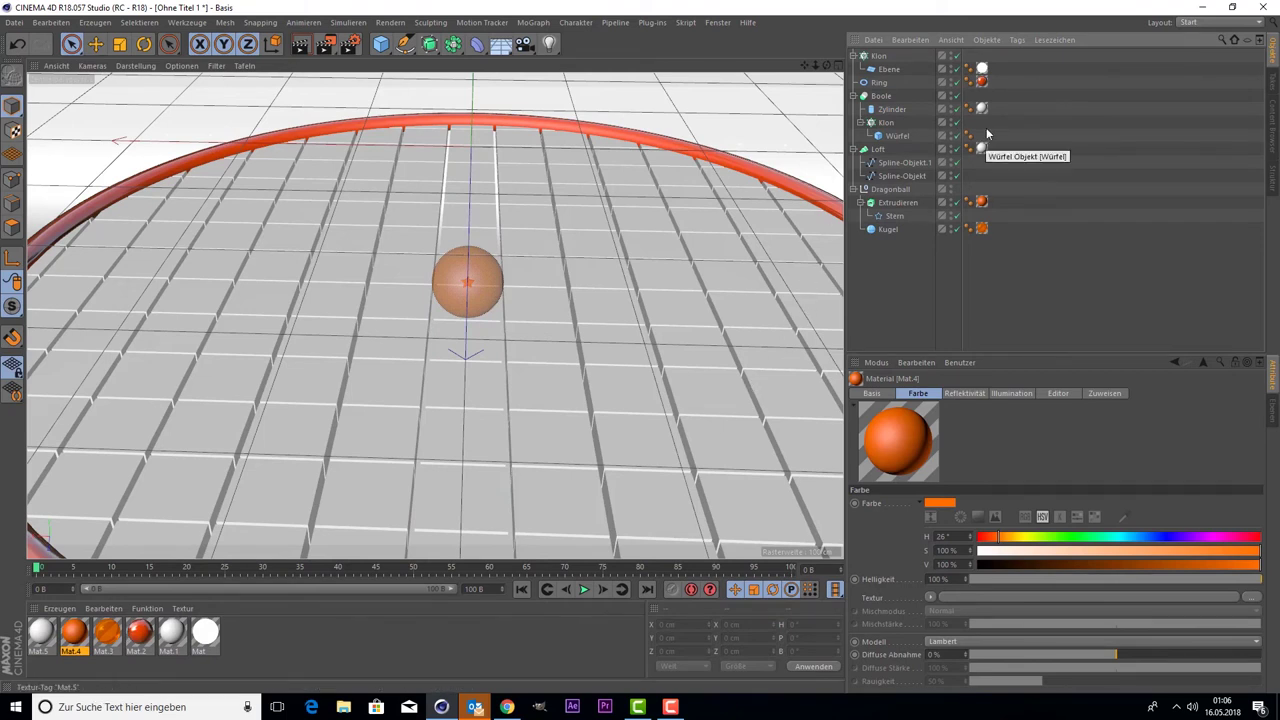
left_click(982, 148)
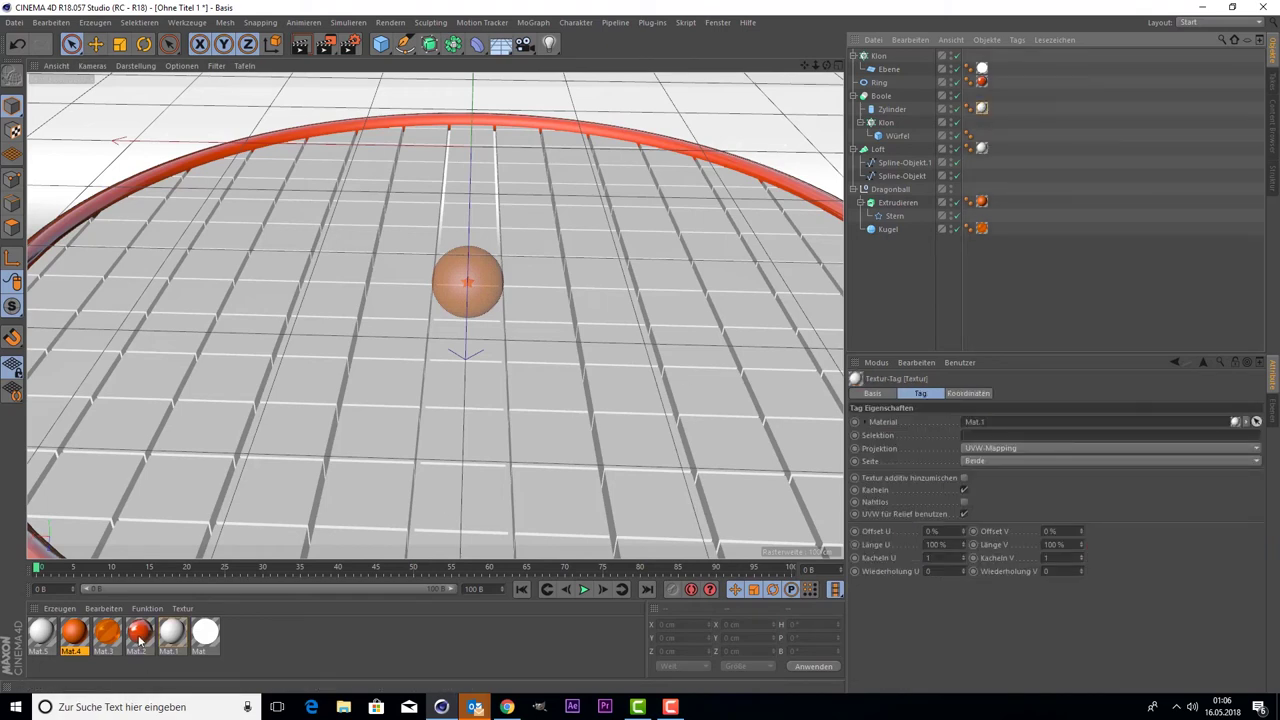
Step: Give Mat.1's reflectance layer a Fresnel texture, replacing Fusion, at 100% brightness
double_click(170, 633)
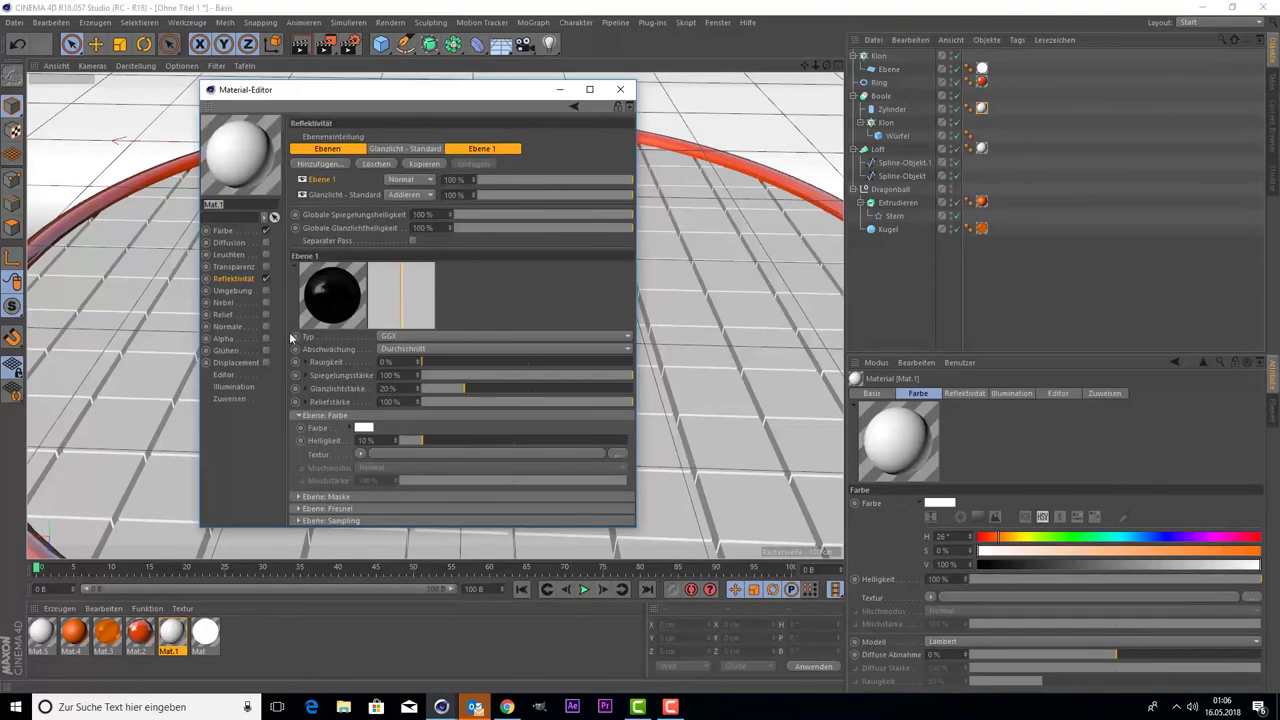
left_click_drag(446, 442, 697, 436)
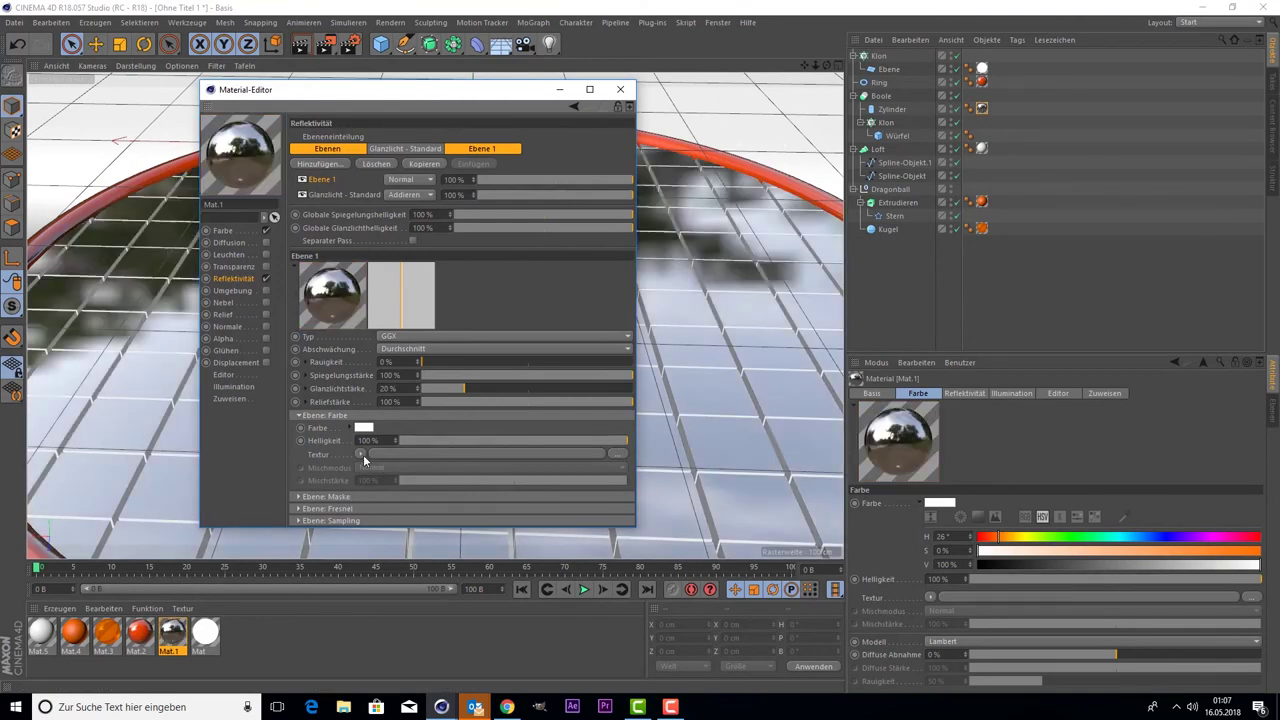
left_click(362, 454)
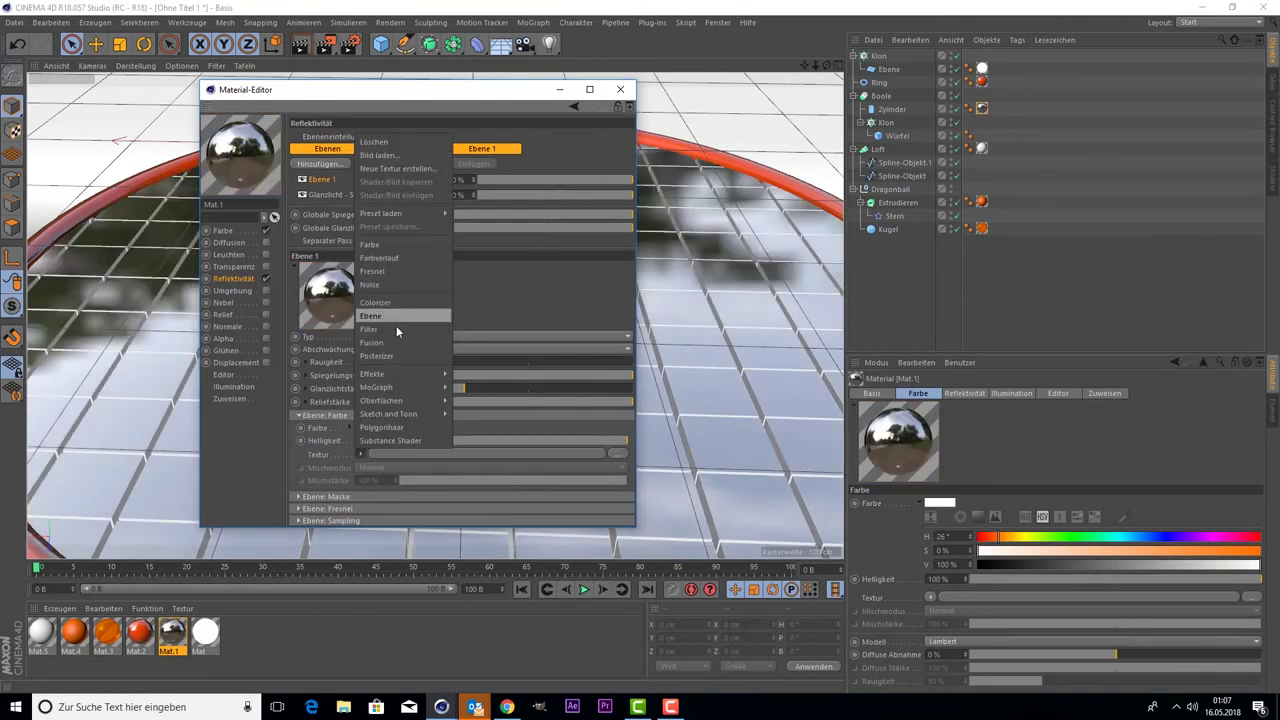
left_click(381, 346)
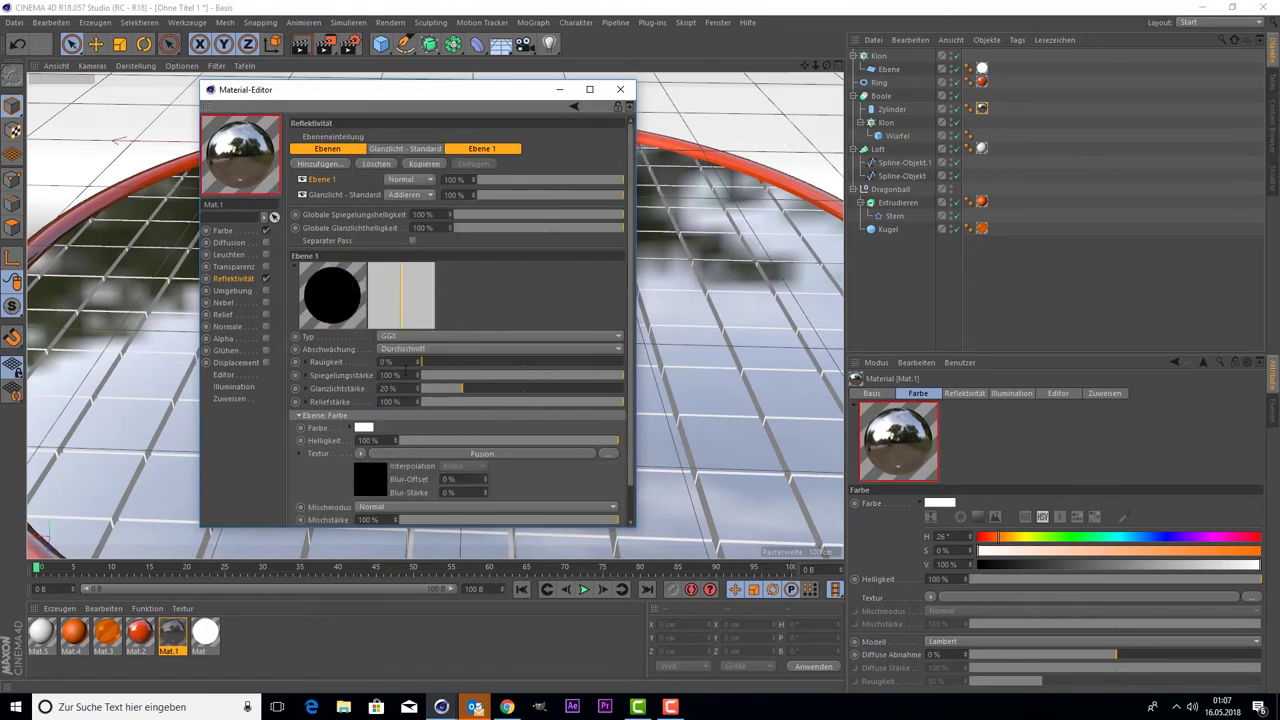
left_click(362, 454)
mouse_move(380, 373)
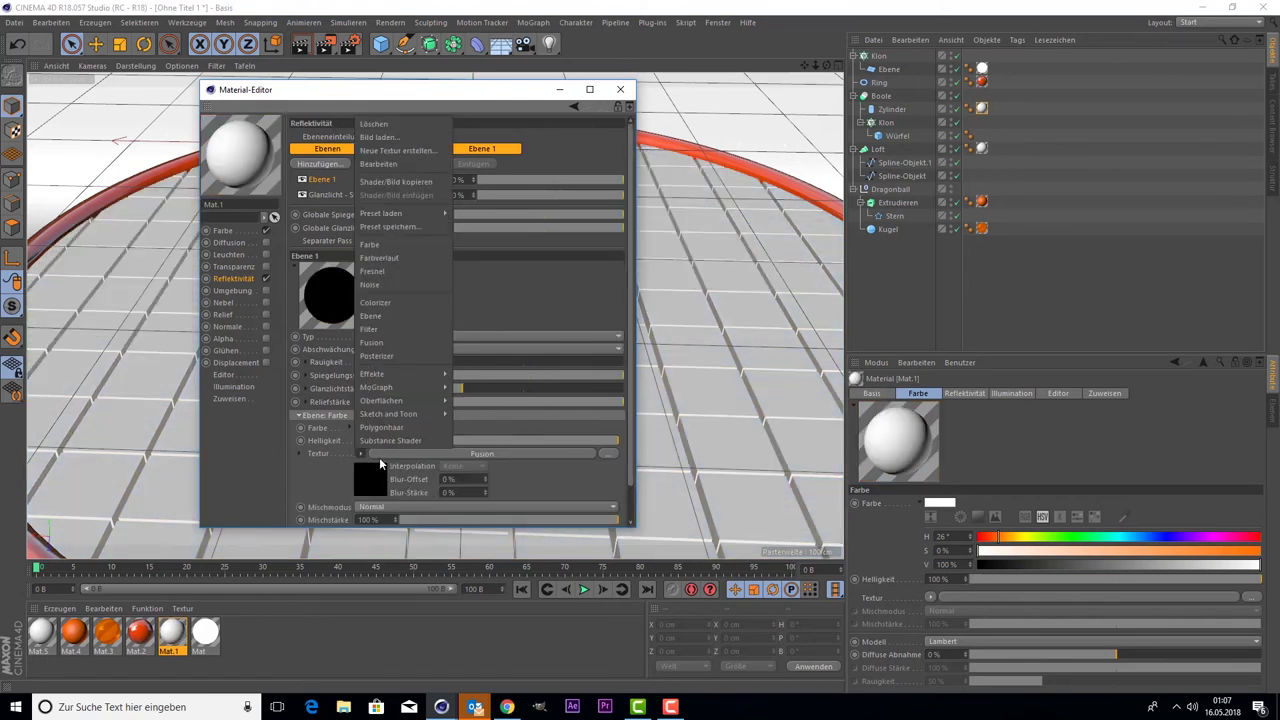
left_click(396, 271)
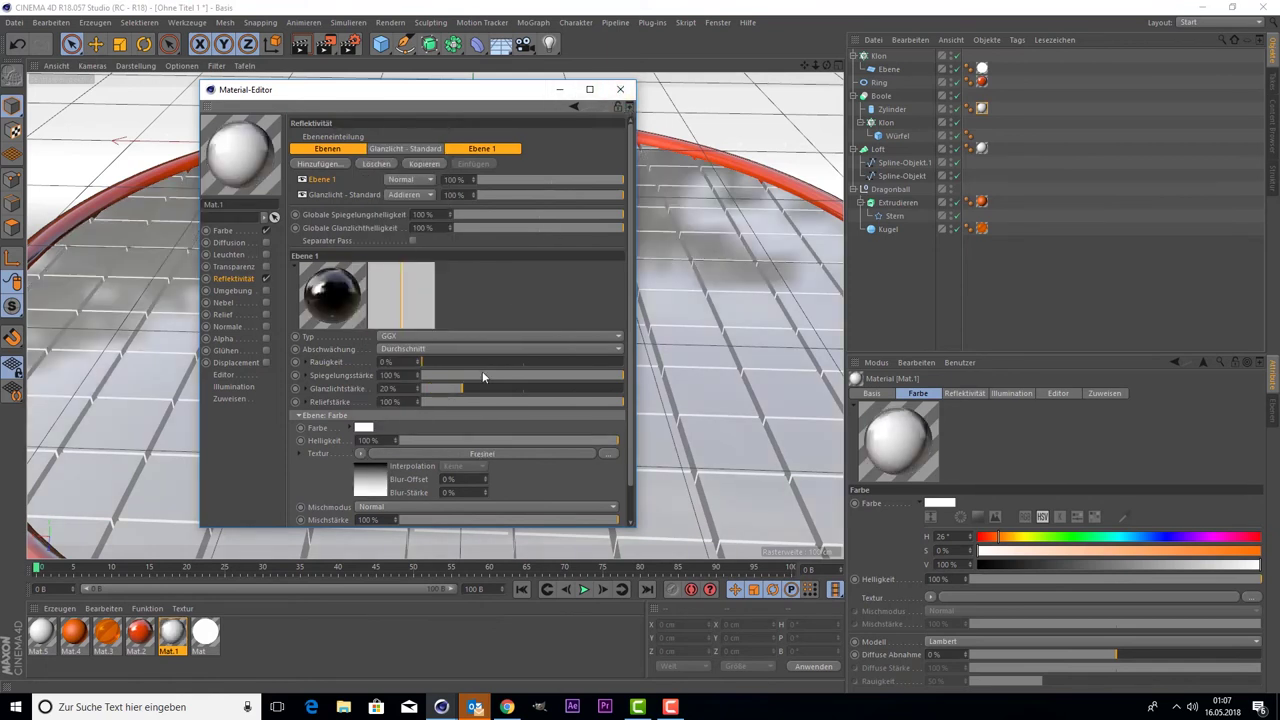
left_click(448, 441)
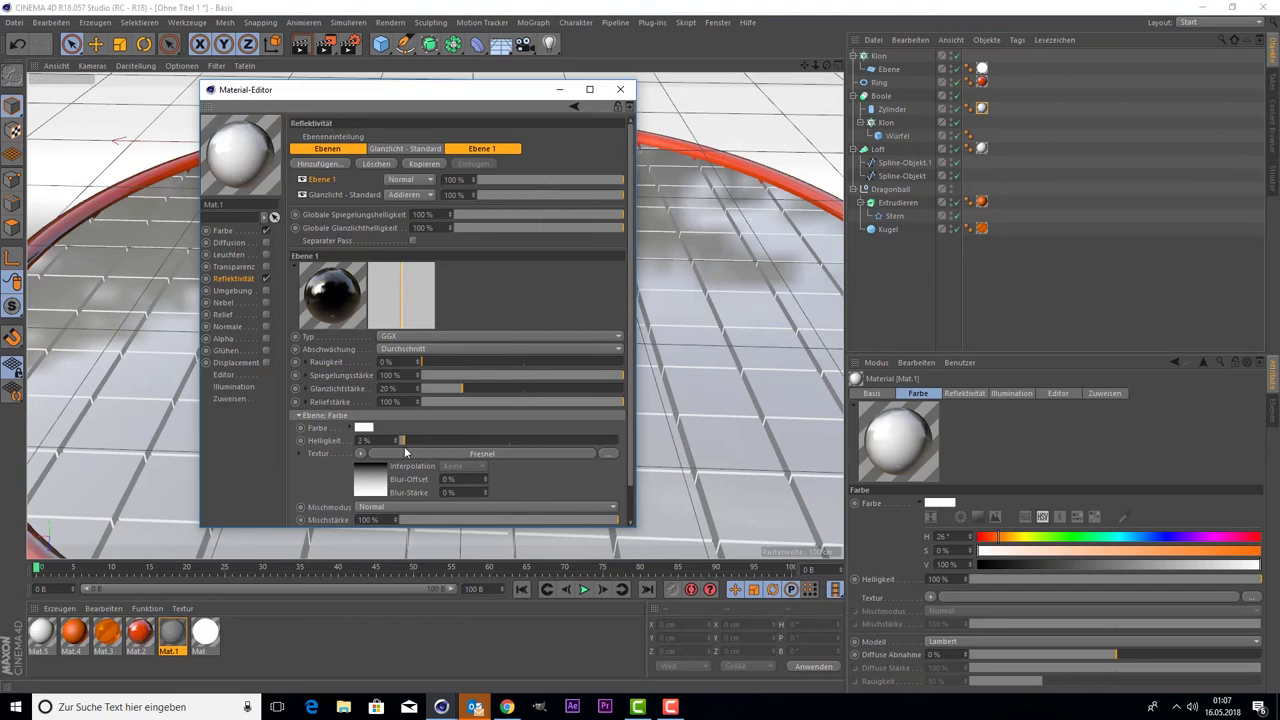
left_click_drag(428, 443, 563, 450)
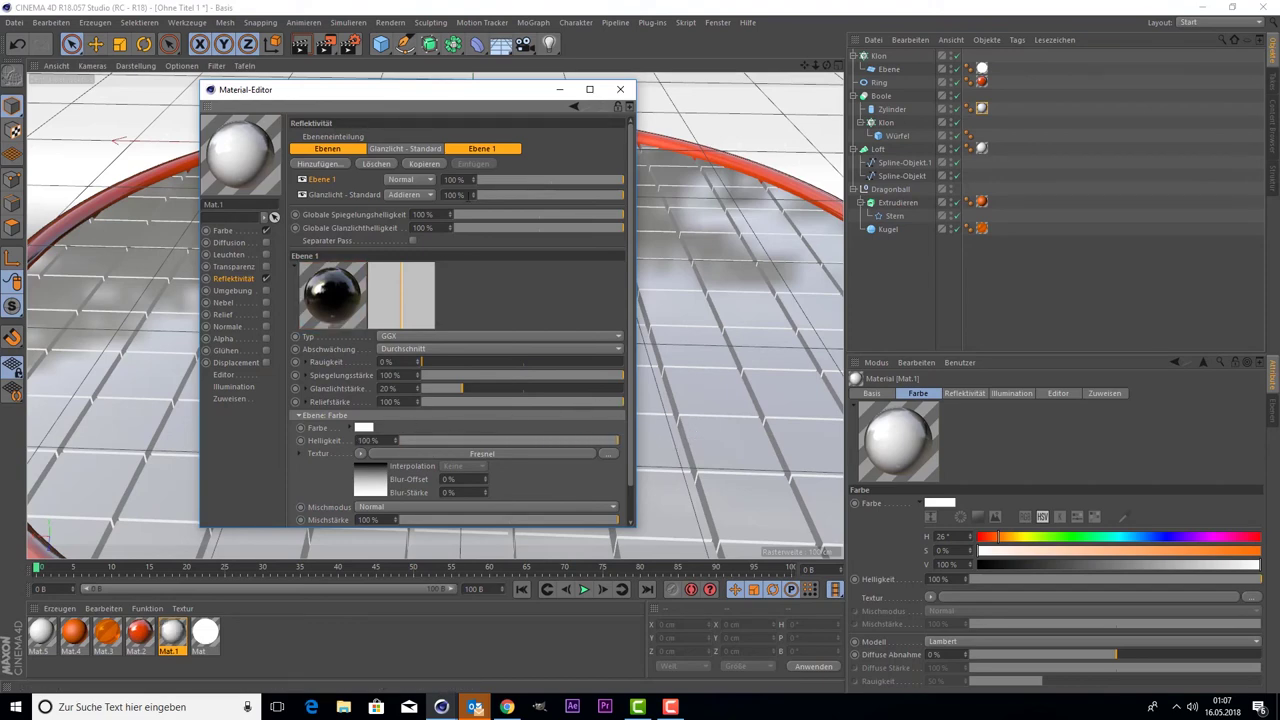
mouse_move(493, 96)
left_mouse_down()
mouse_move(901, 64)
mouse_move(488, 183)
left_mouse_up()
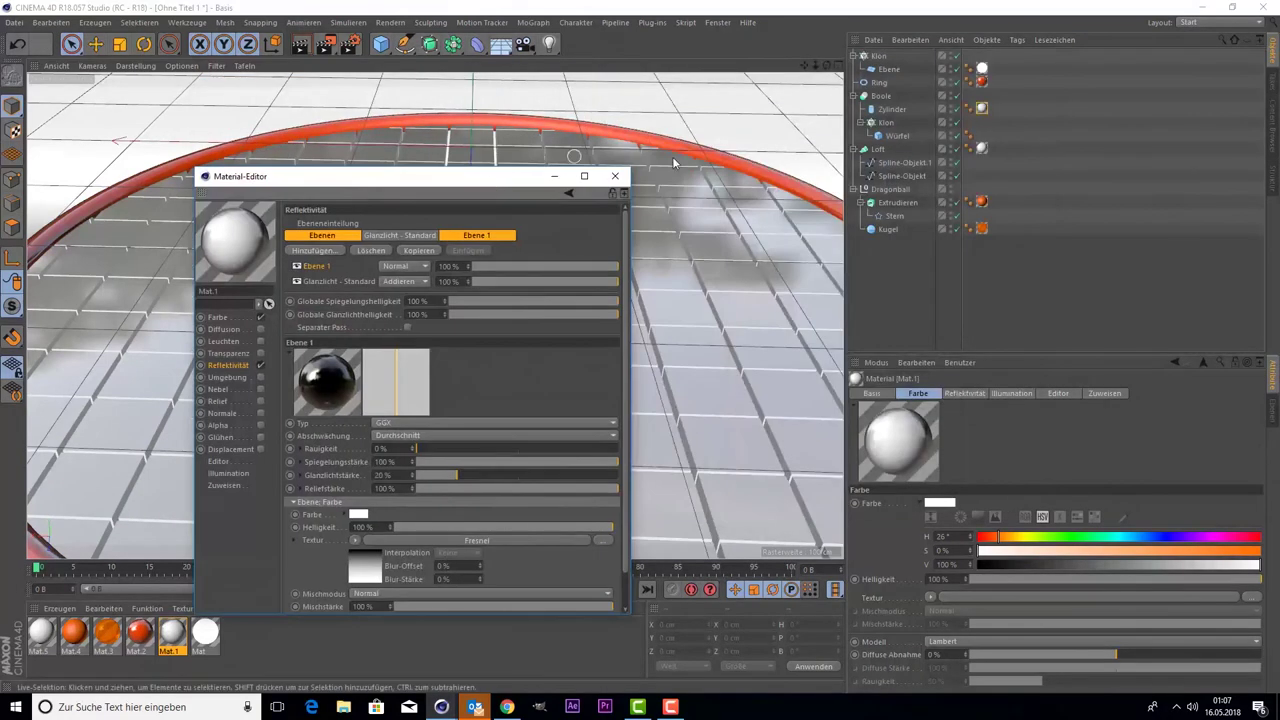
Step: Close Mat.1's editor and render a viewport preview framing the star ball on the tile floor
left_click(613, 180)
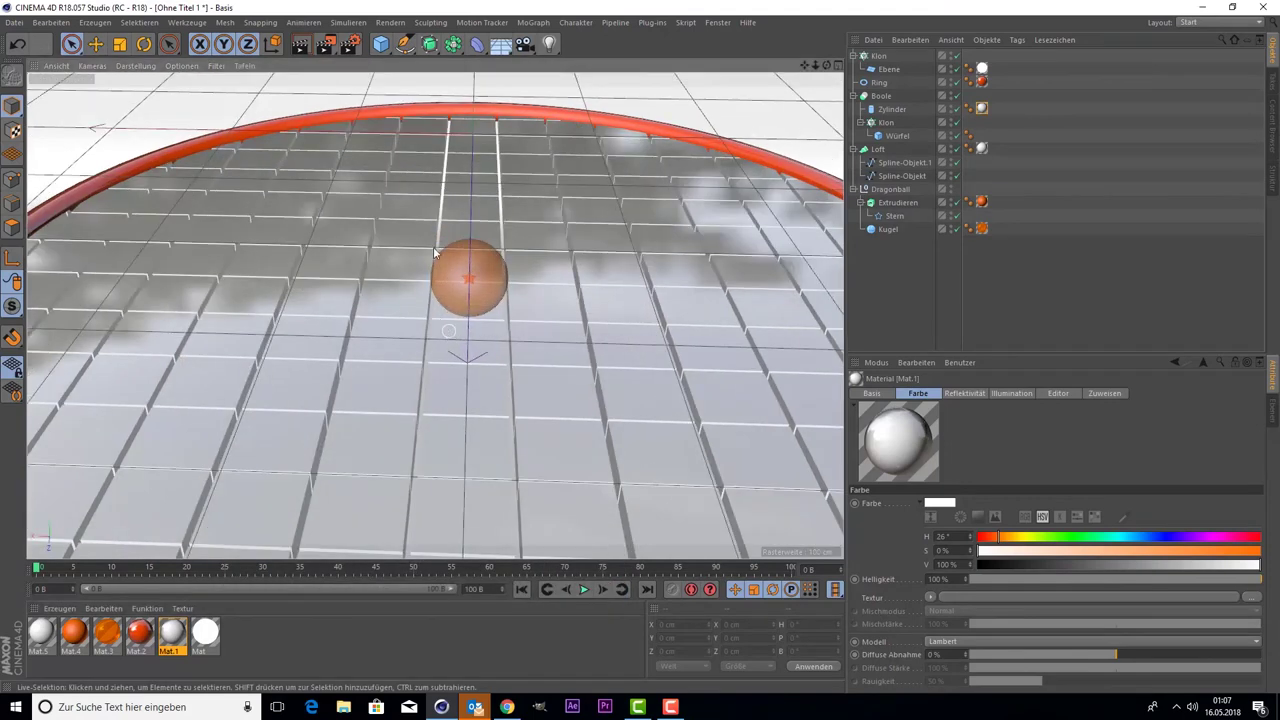
left_click_drag(804, 65, 776, 81)
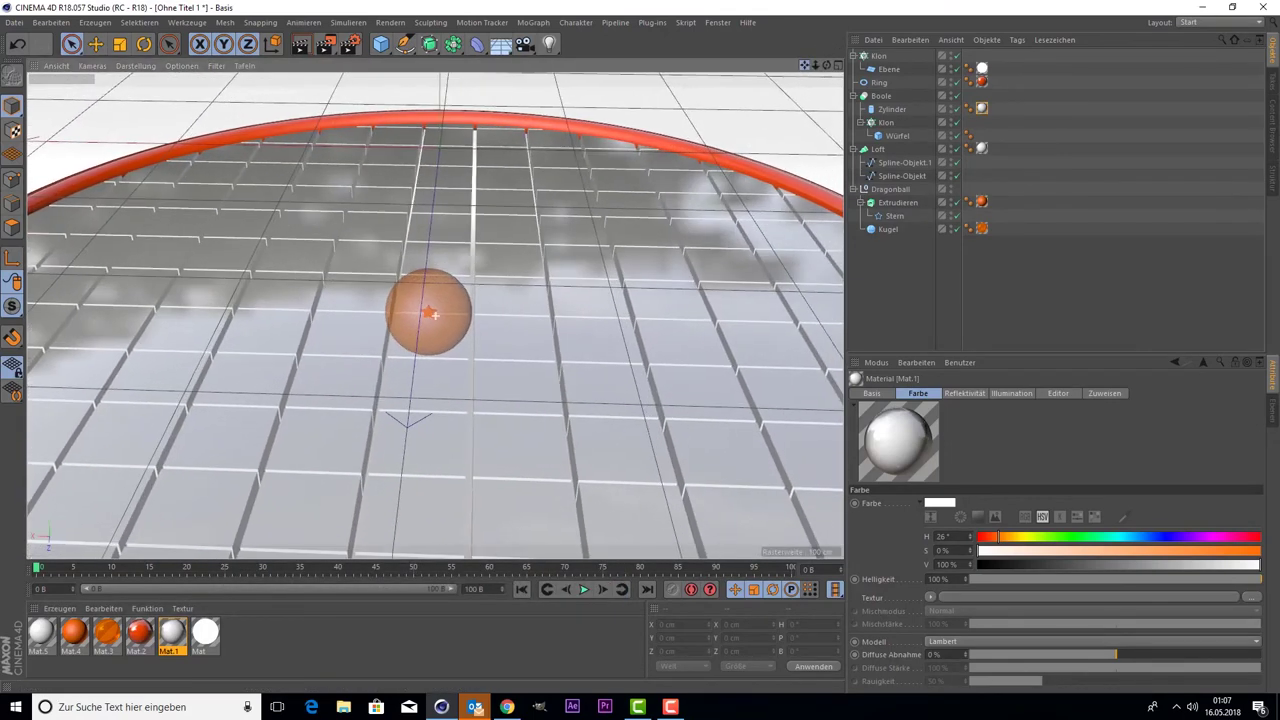
left_click(301, 43)
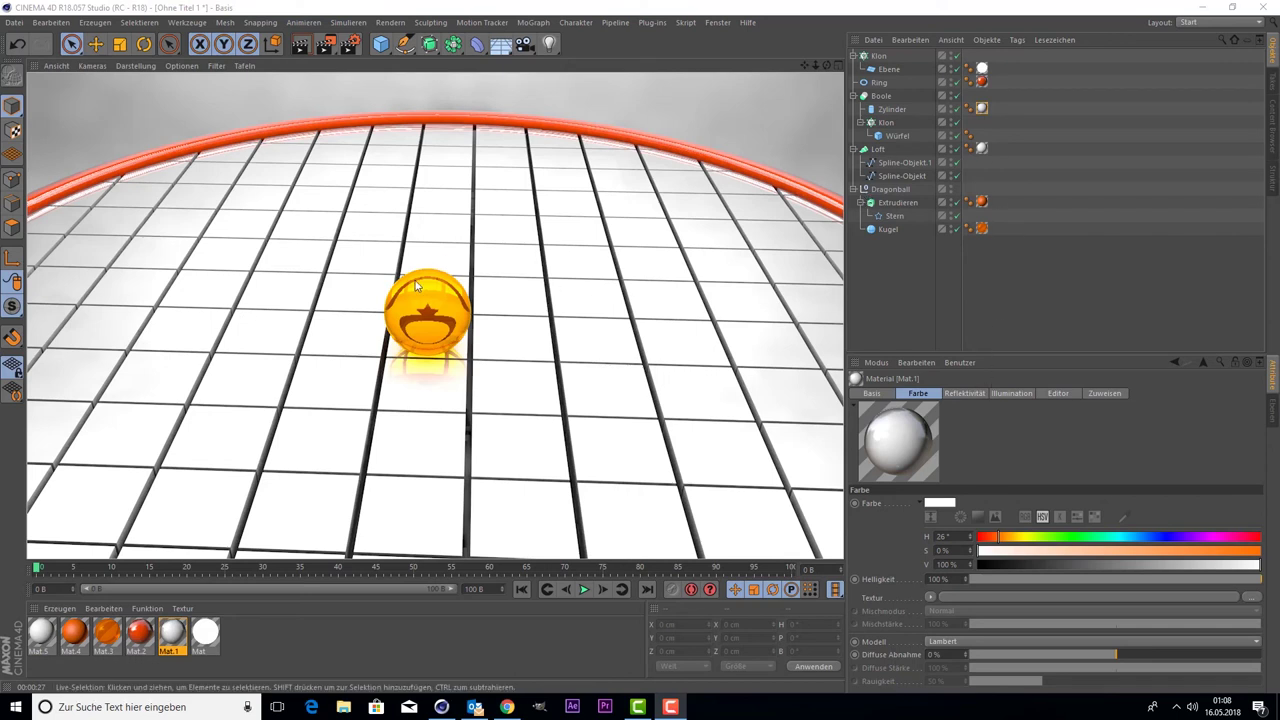
Step: Duplicate the Dragonball group and move the copy left beside the original ball
left_click(881, 204)
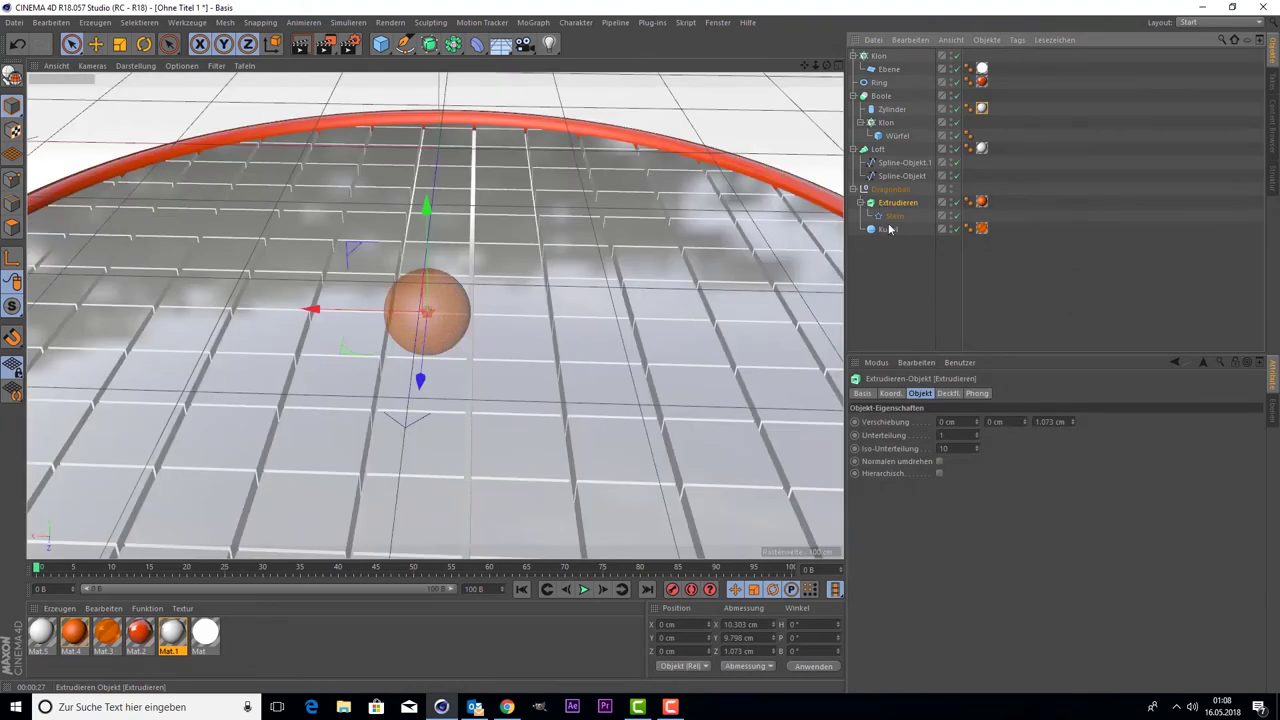
left_click(881, 192)
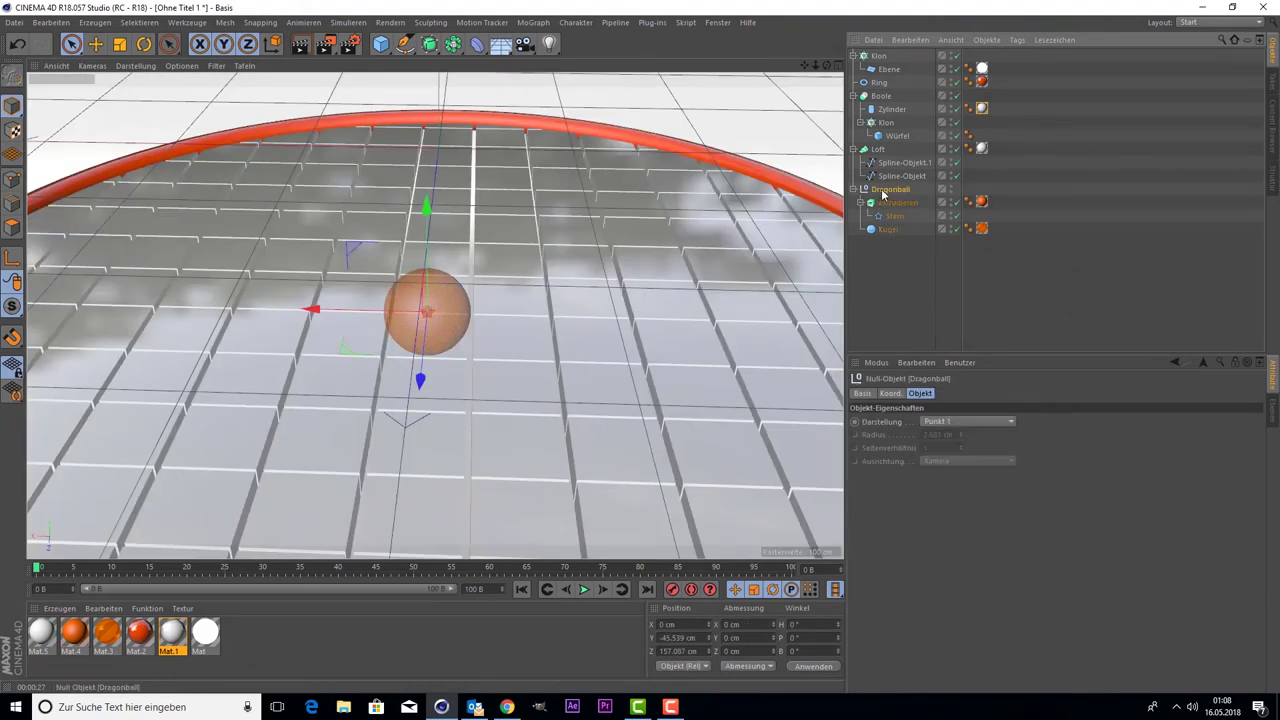
key("ctrl+c")
key("ctrl+v")
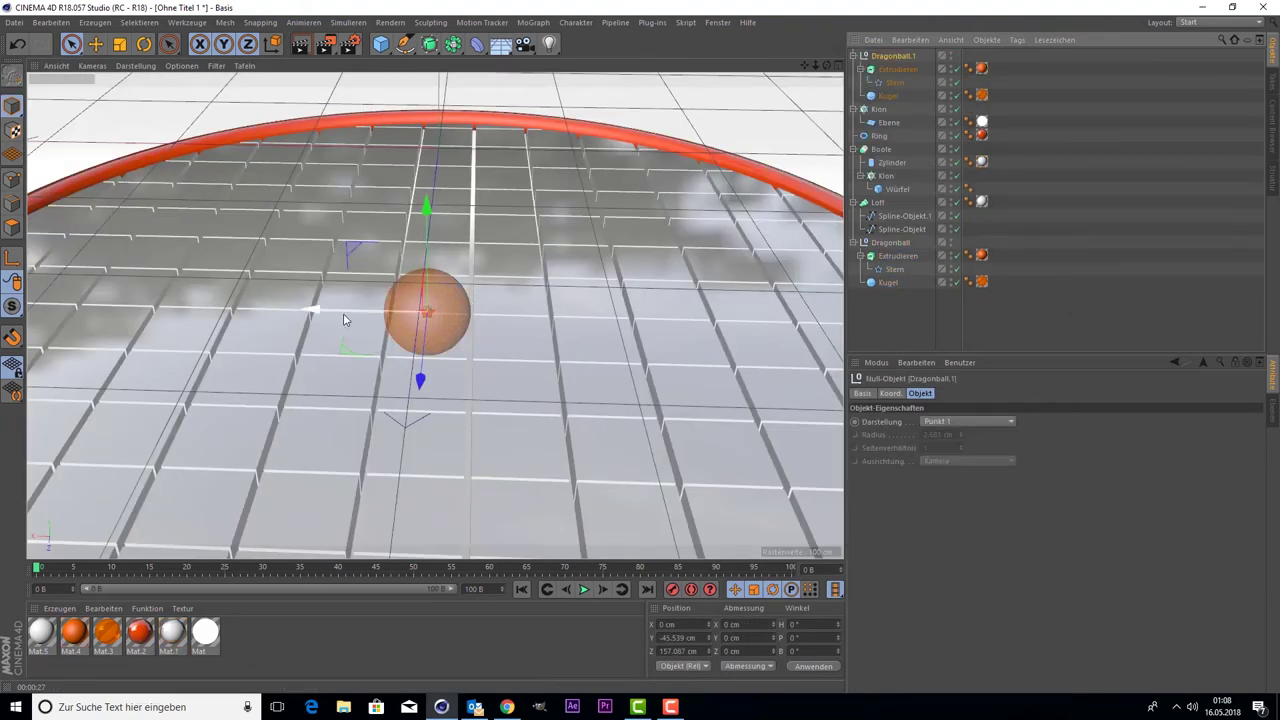
left_click_drag(343, 318, 259, 302)
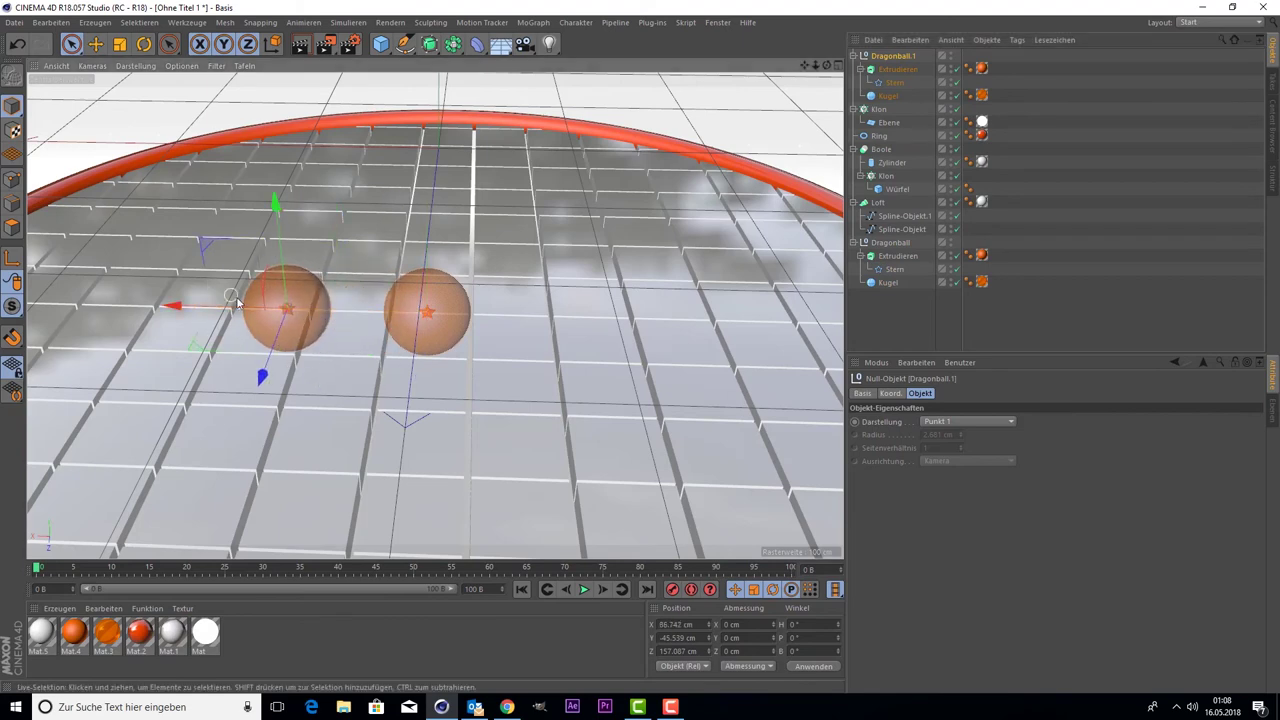
scroll(323, 323, "up", 1)
scroll(323, 323, "up", 2)
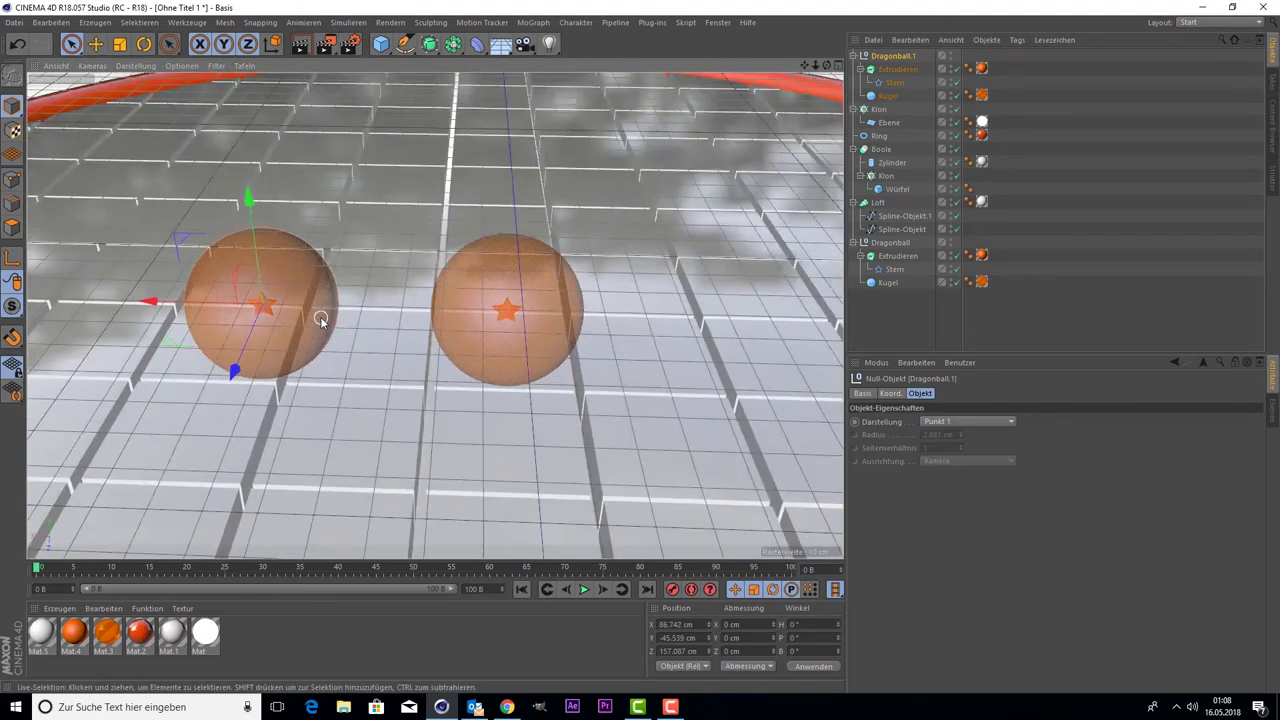
scroll(323, 323, "up", 2)
Step: Copy the star extrusion and place the copy inside Dragonball.1 as a second star
left_click(890, 69)
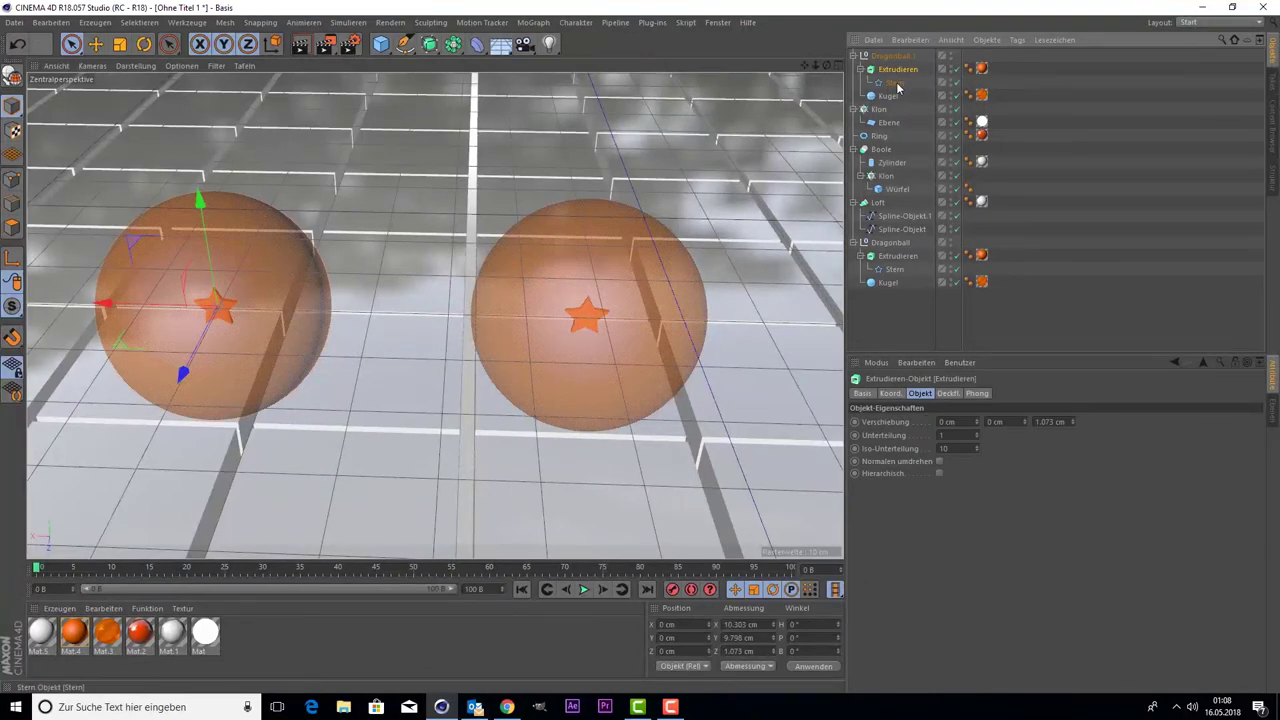
left_click_drag(888, 69, 890, 53)
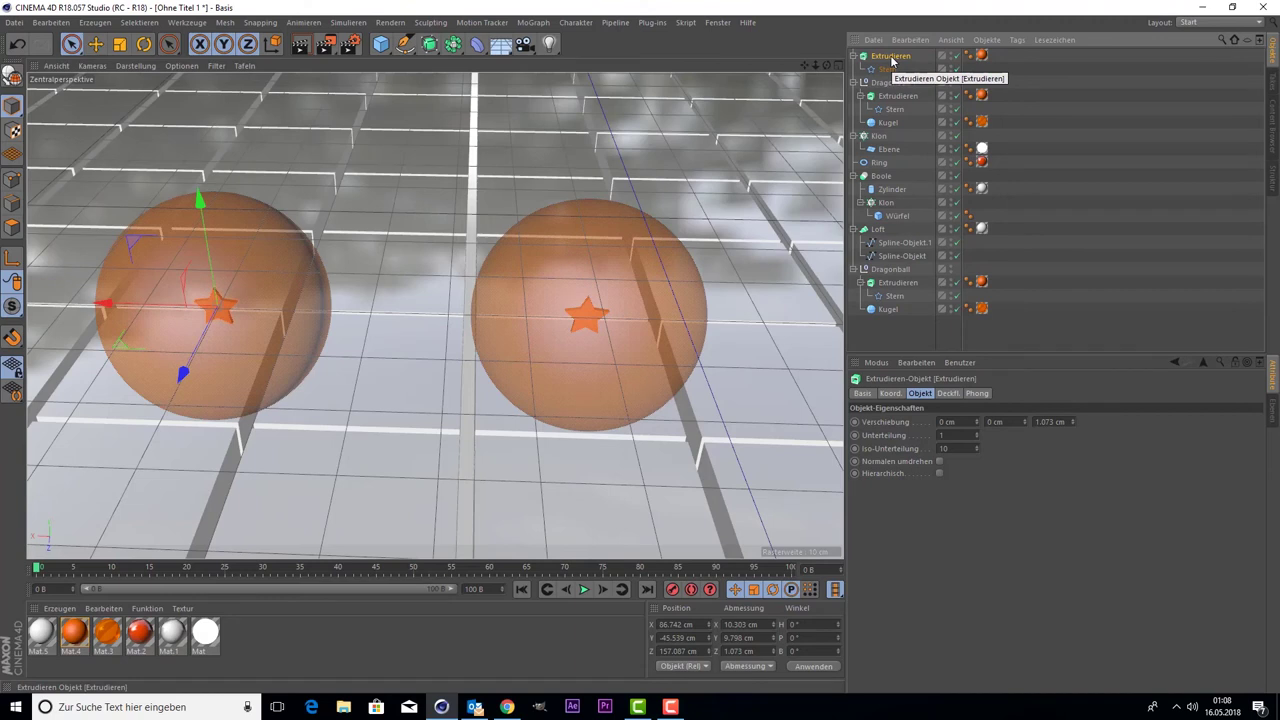
left_click_drag(891, 62, 886, 69)
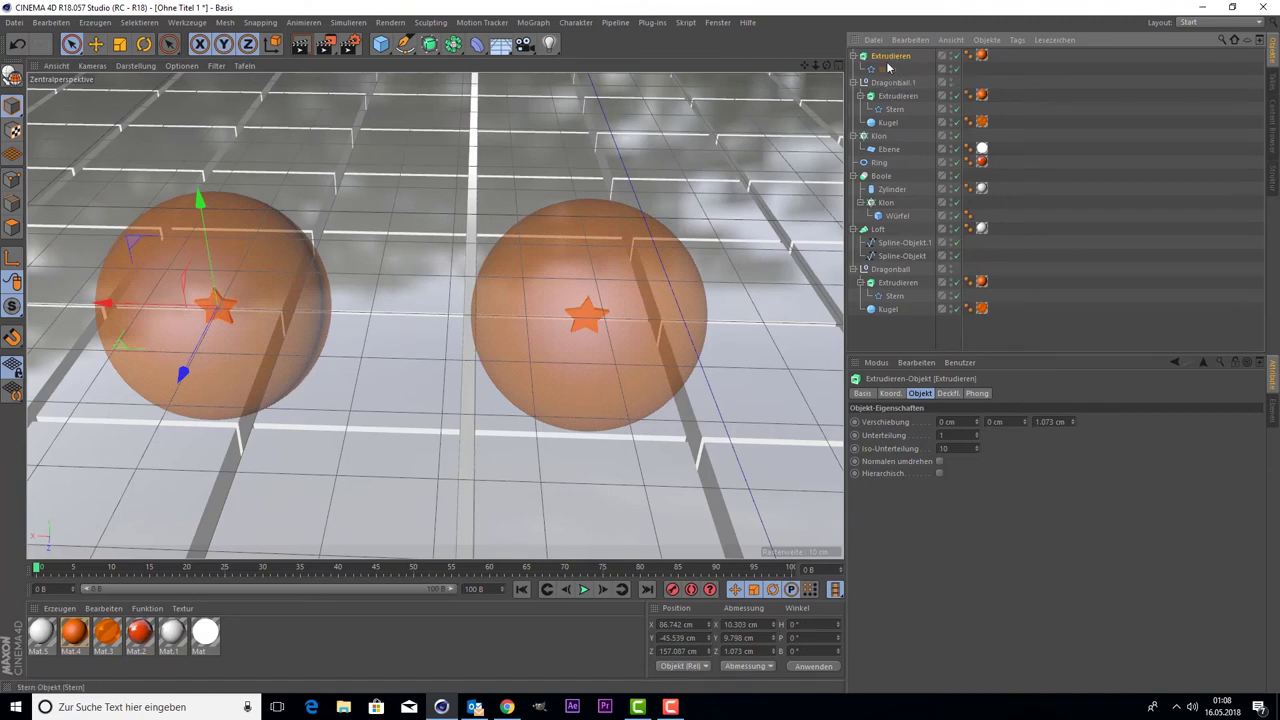
left_click_drag(886, 69, 888, 60)
left_click_drag(895, 62, 888, 88)
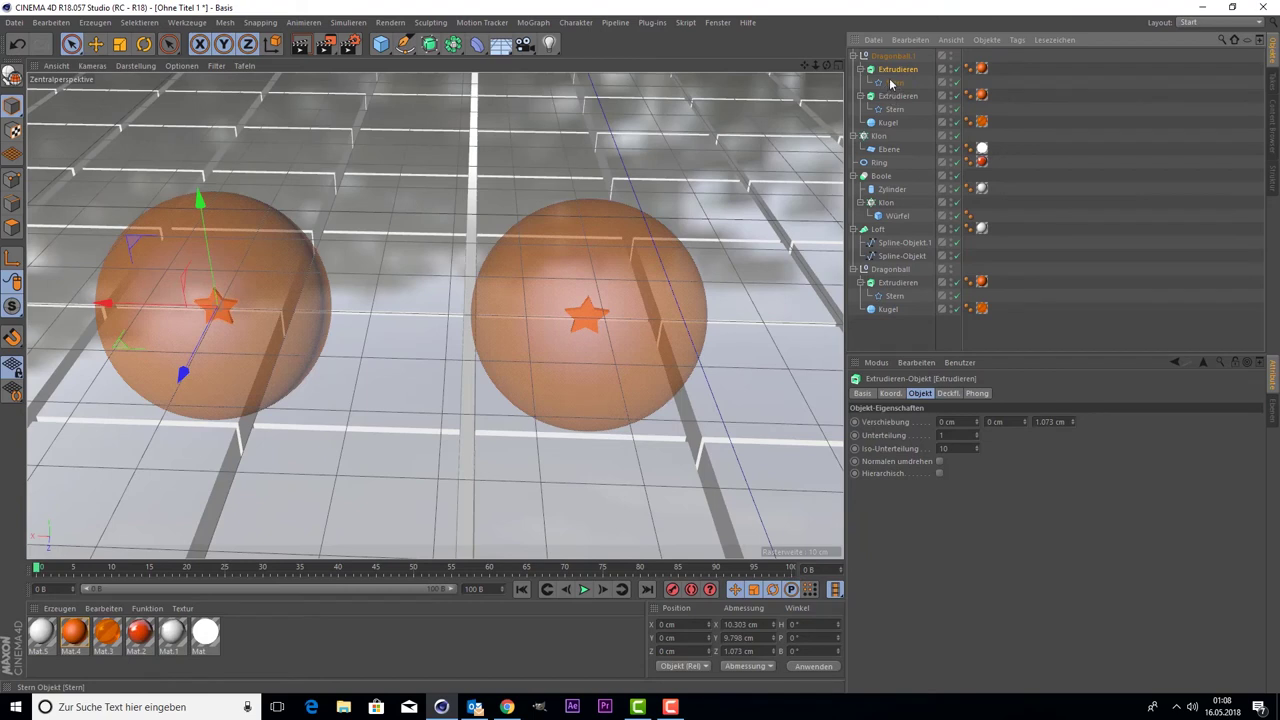
left_click(894, 57)
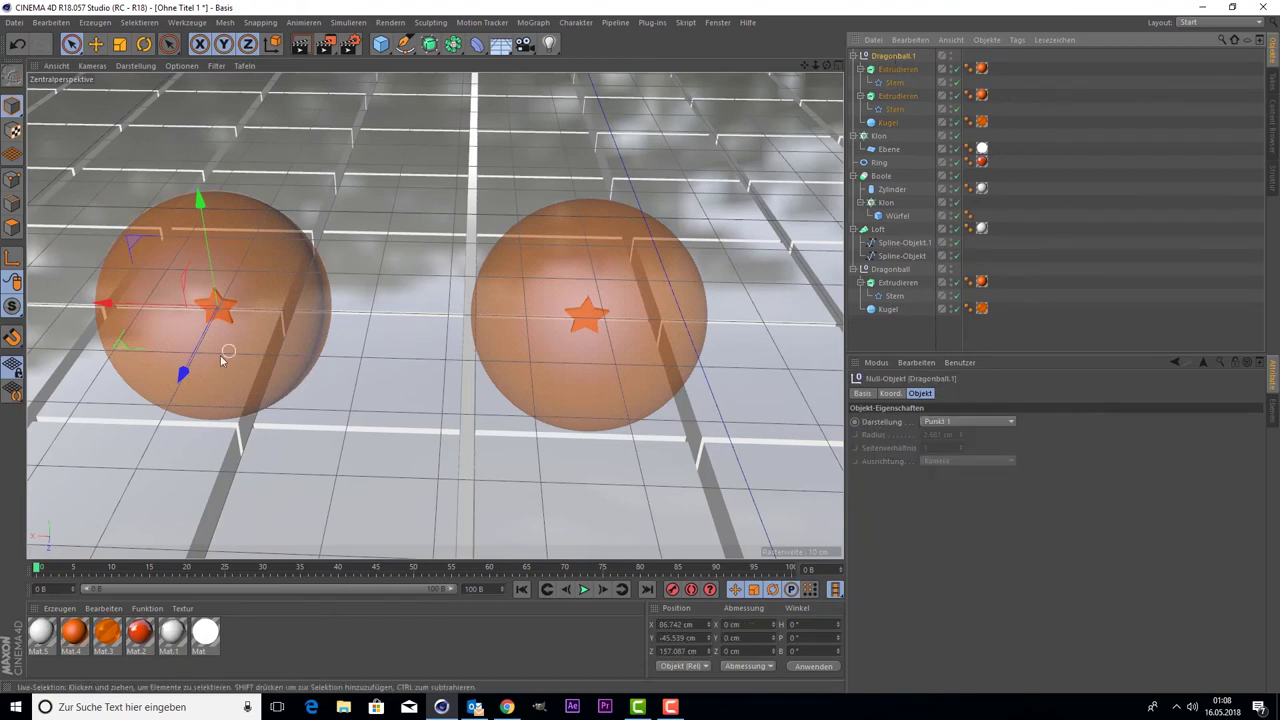
left_click(897, 69)
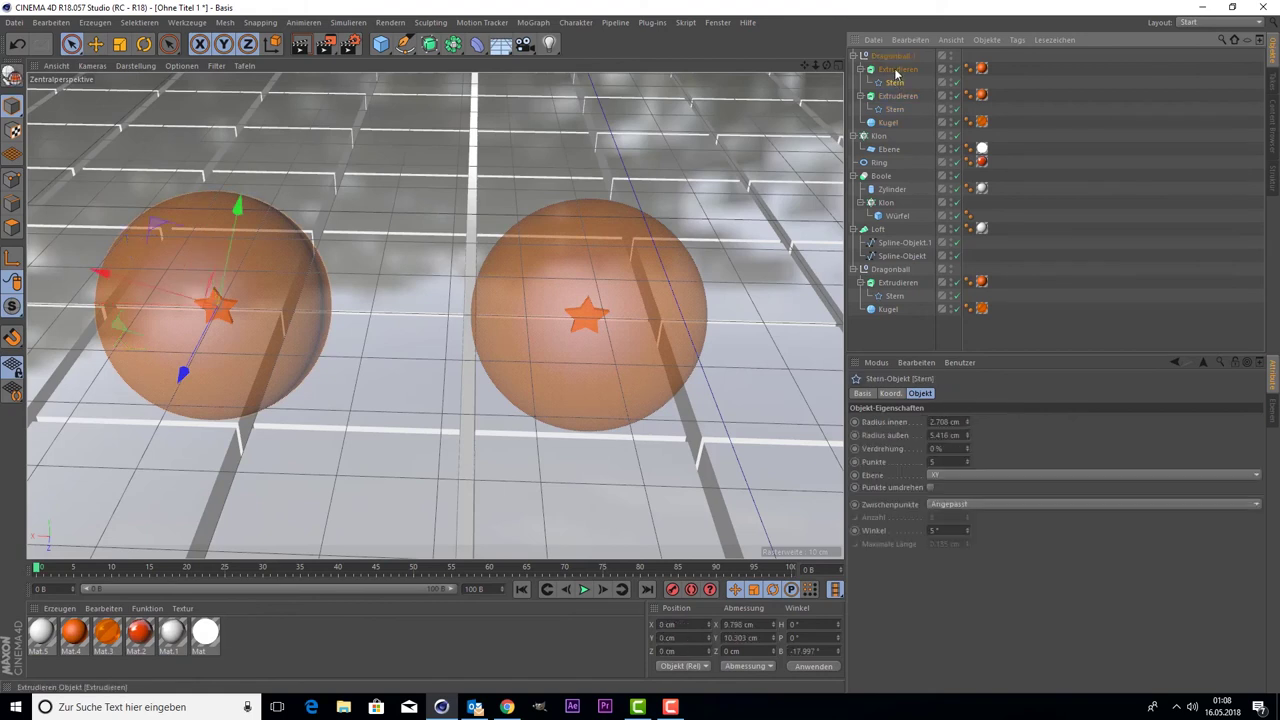
Step: Move both stars of Dragonball.1 lower and further apart on the ball's front
mouse_move(186, 306)
left_mouse_down()
mouse_move(114, 302)
mouse_move(155, 230)
mouse_move(150, 239)
left_mouse_up()
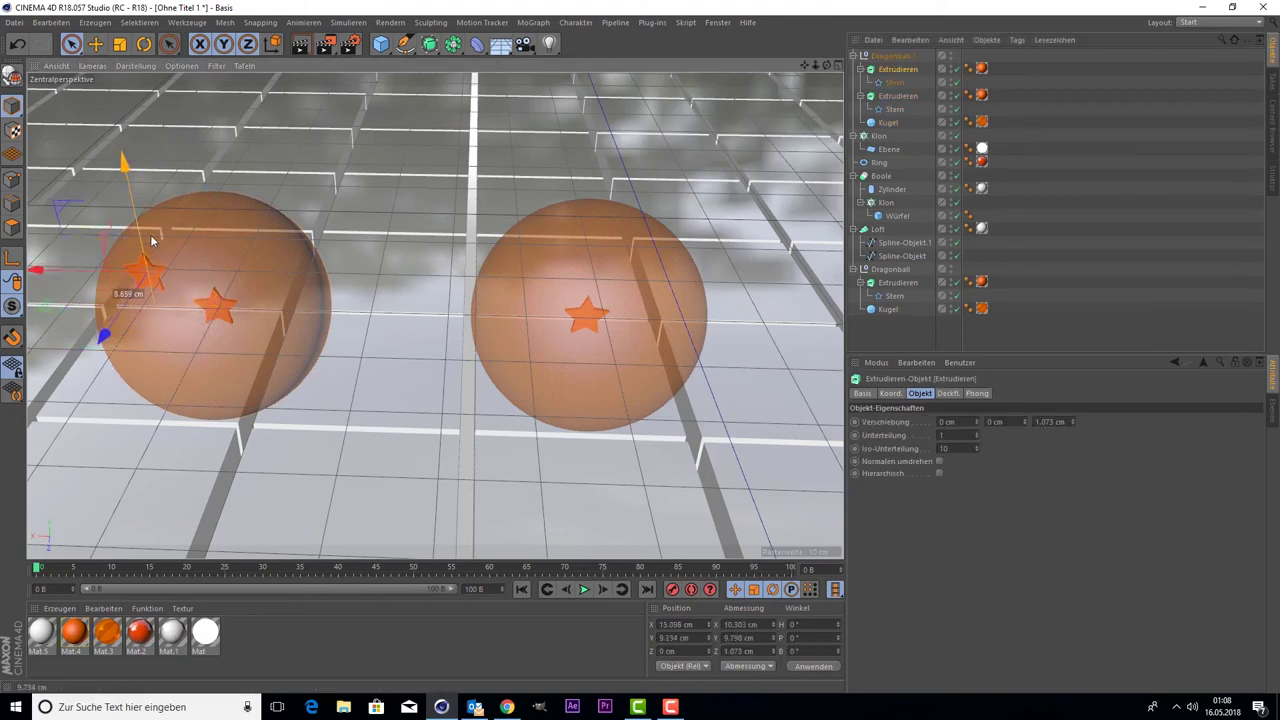
left_click_drag(100, 278, 152, 228)
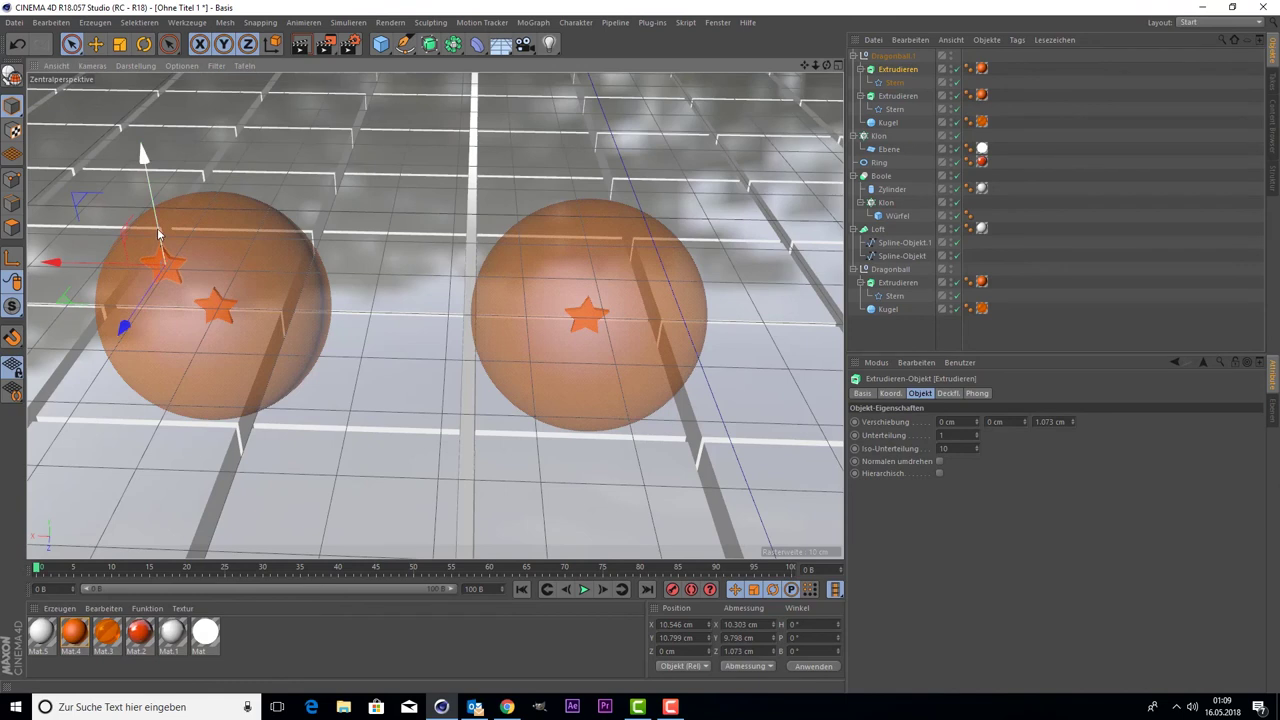
left_click_drag(152, 205, 150, 222)
left_click_drag(112, 279, 120, 279)
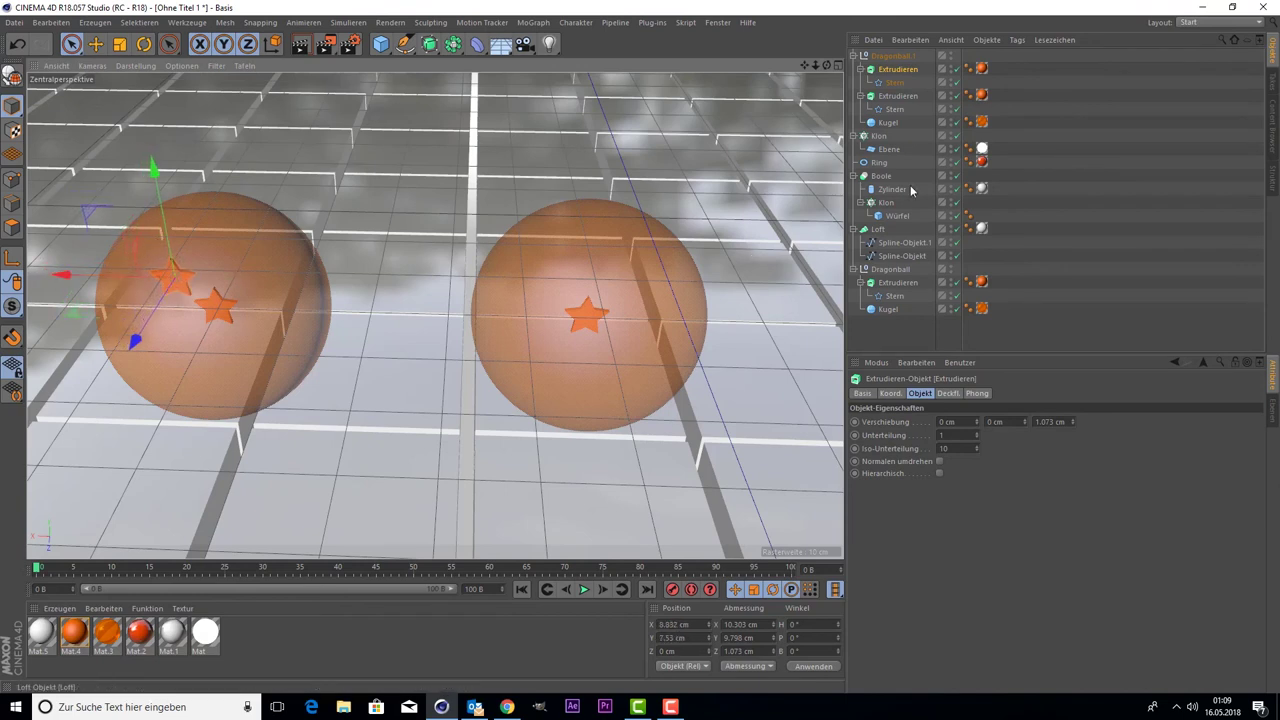
left_click(896, 96)
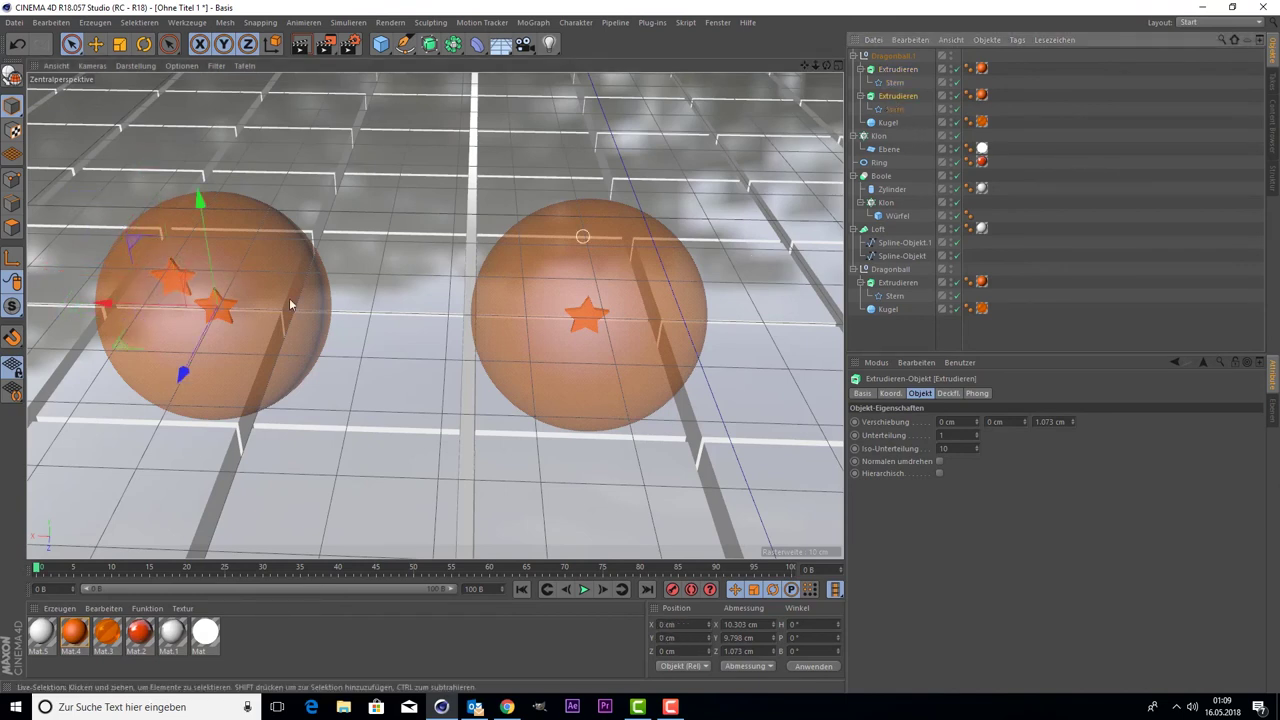
left_click_drag(206, 279, 197, 300)
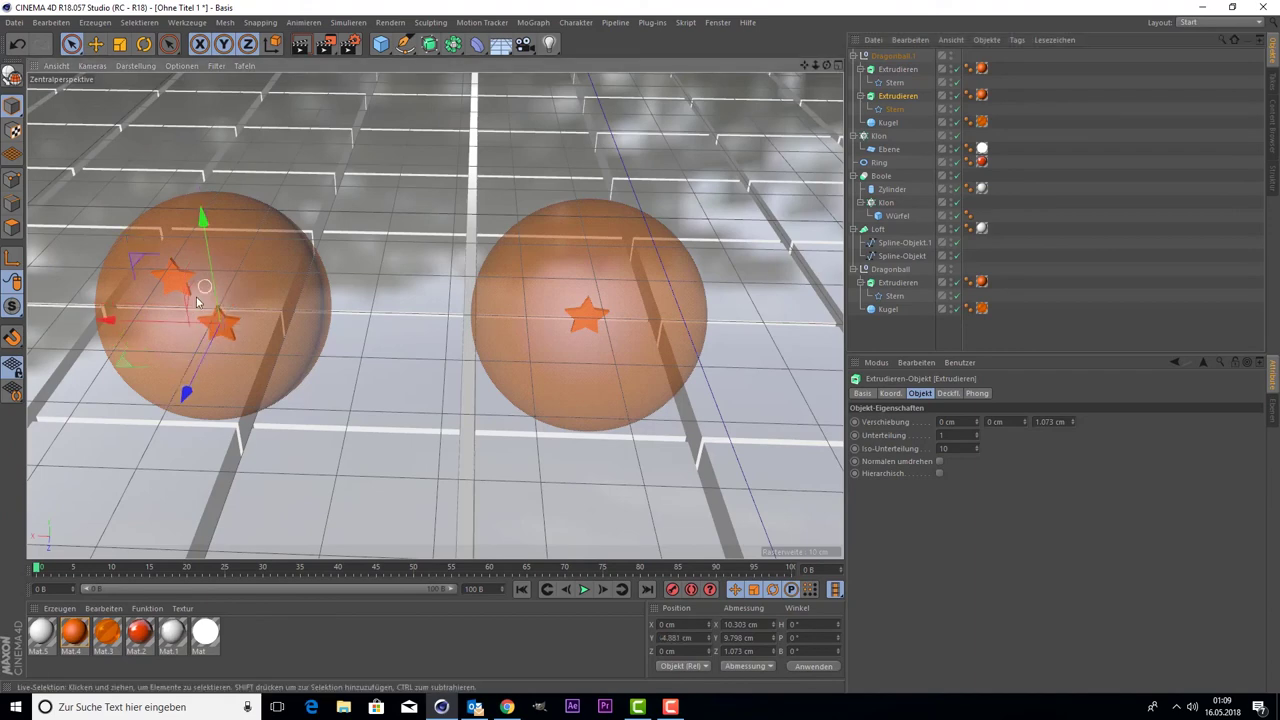
mouse_move(108, 320)
left_mouse_down()
mouse_move(171, 325)
mouse_move(118, 320)
left_mouse_up()
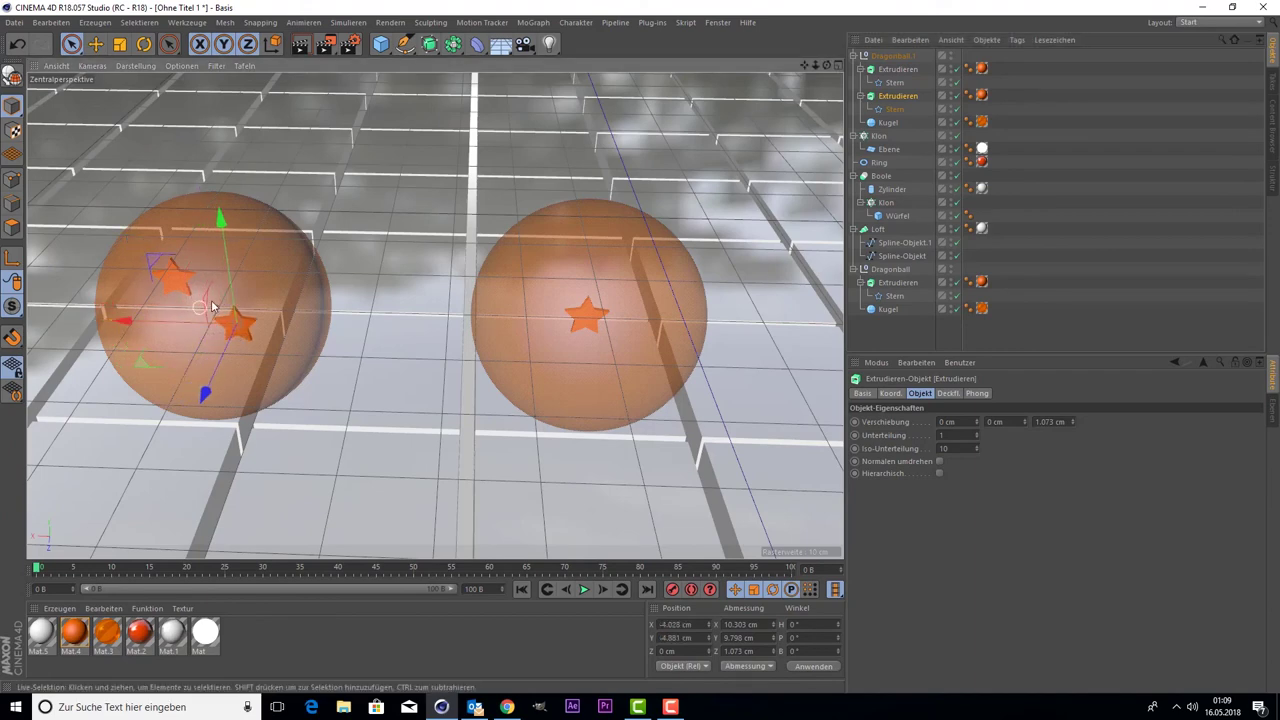
scroll(375, 212, "down", 3)
scroll(380, 215, "down", 5)
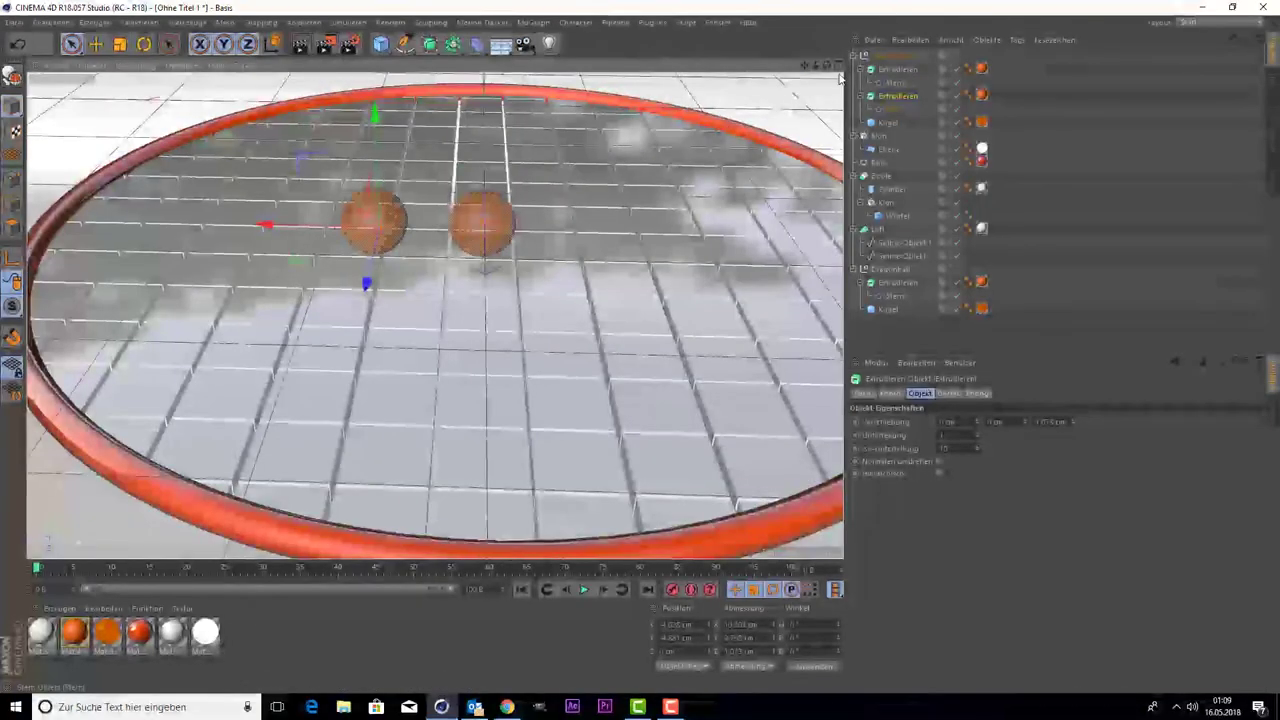
scroll(792, 110, "up", 4)
left_click_drag(800, 75, 745, 195)
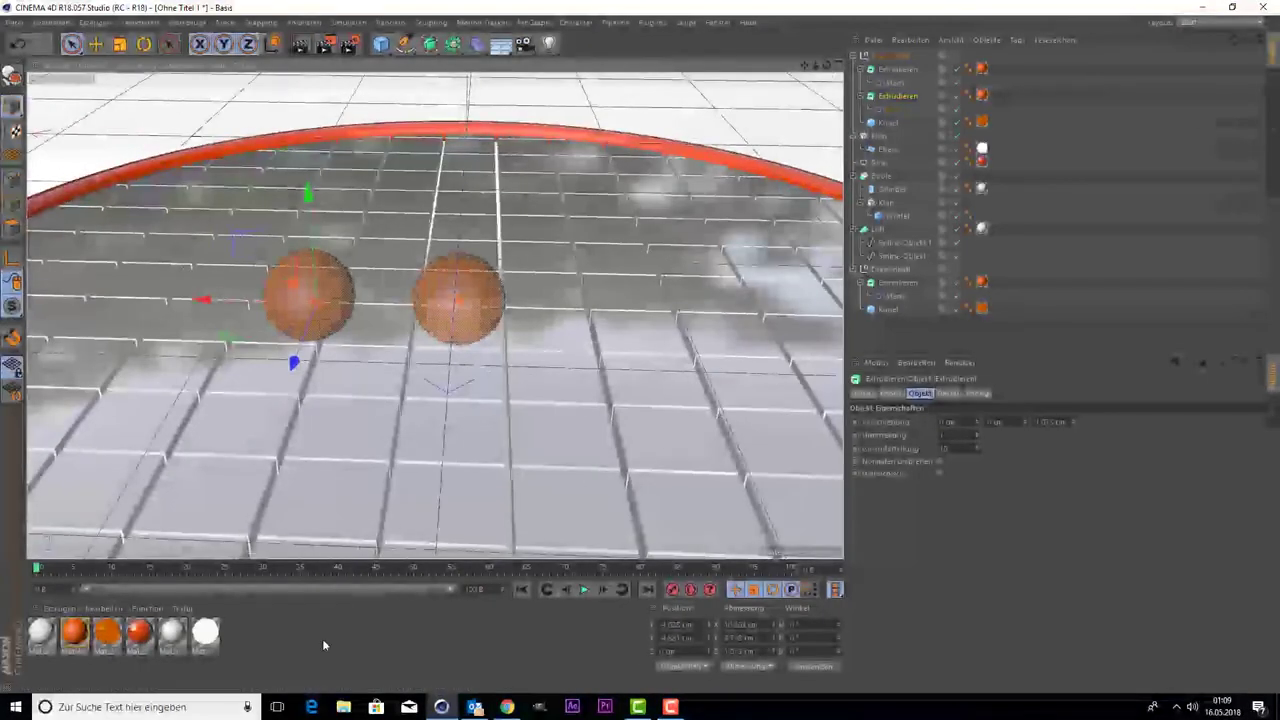
Step: Enable Mat.1's Relief channel and choose to load an image as its texture
left_click(173, 638)
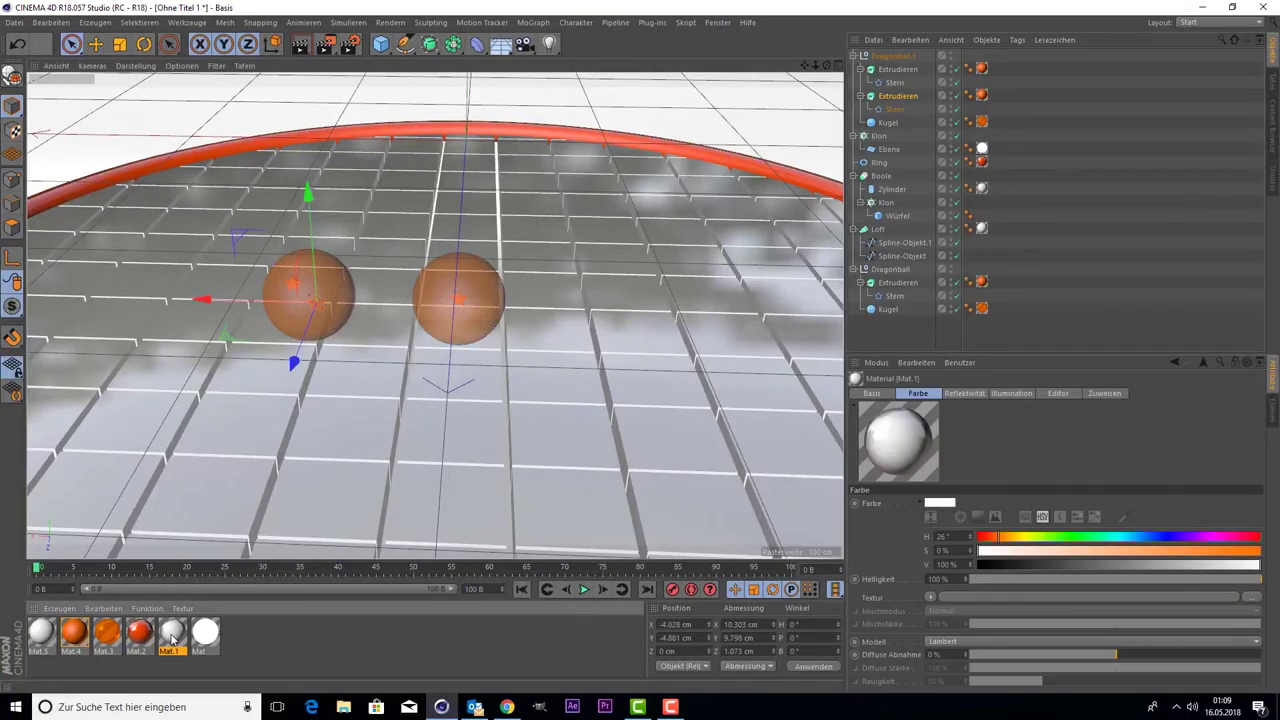
double_click(173, 638)
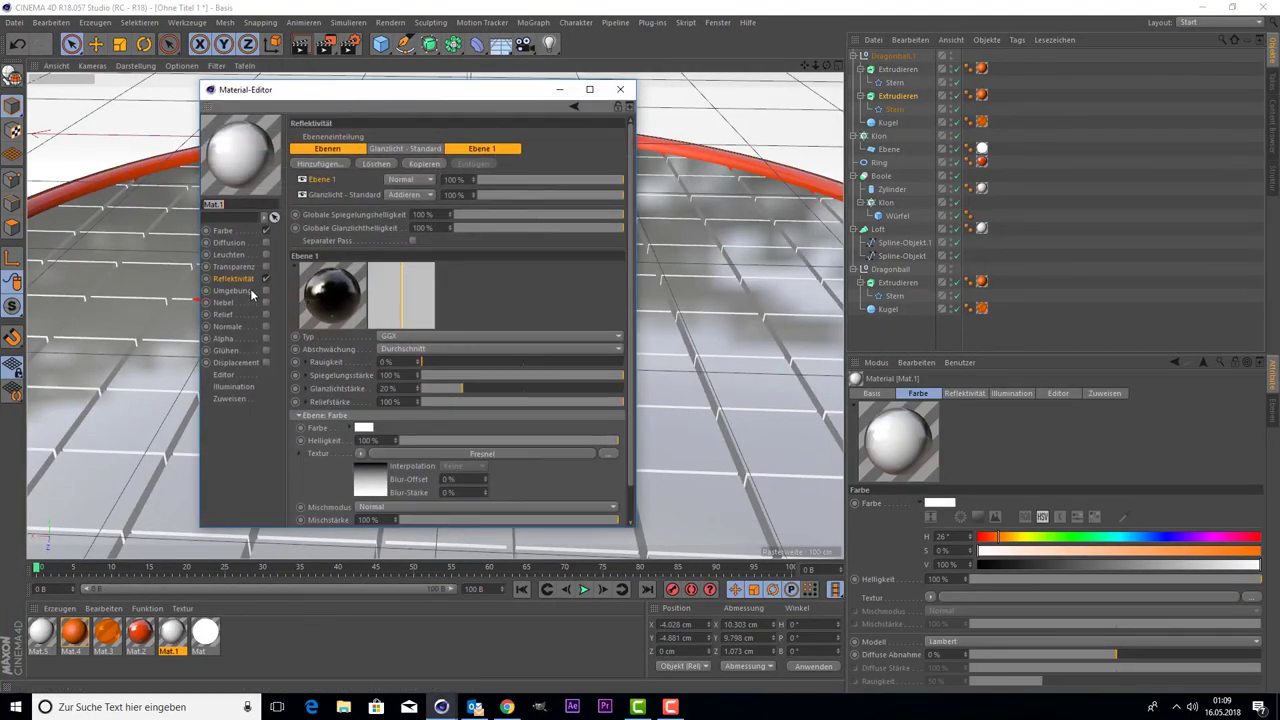
left_click(266, 314)
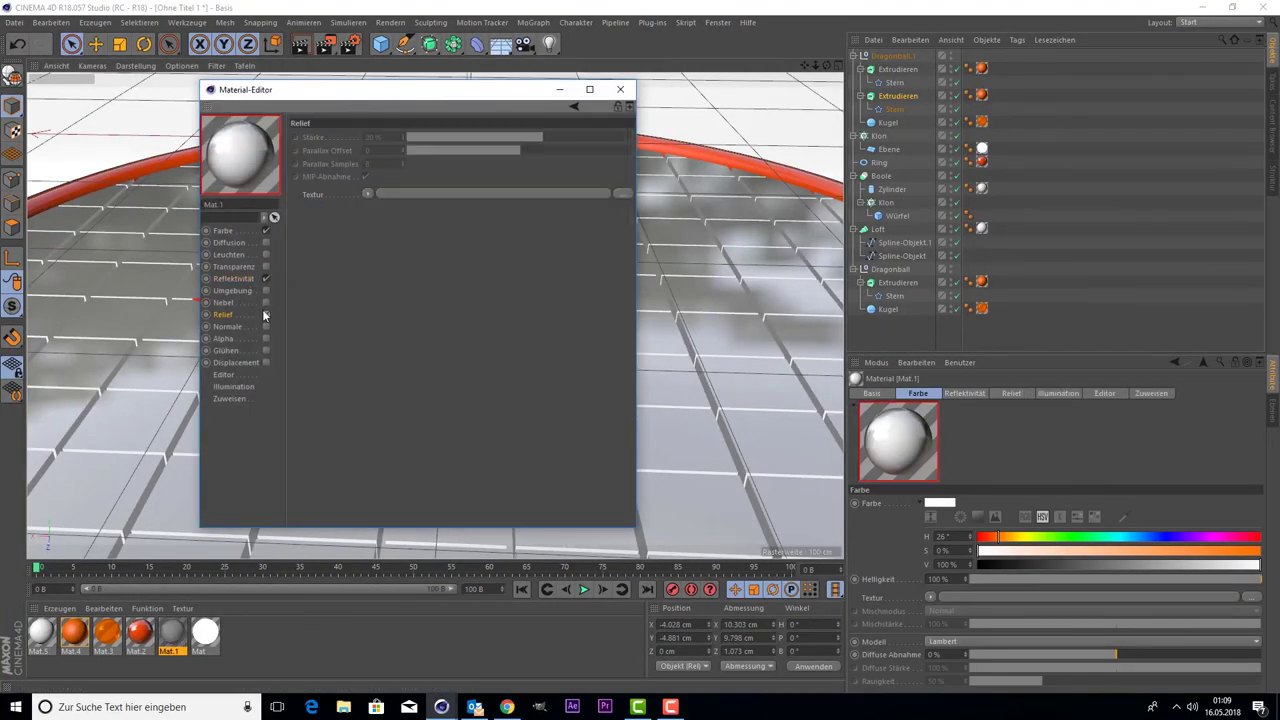
left_click(366, 194)
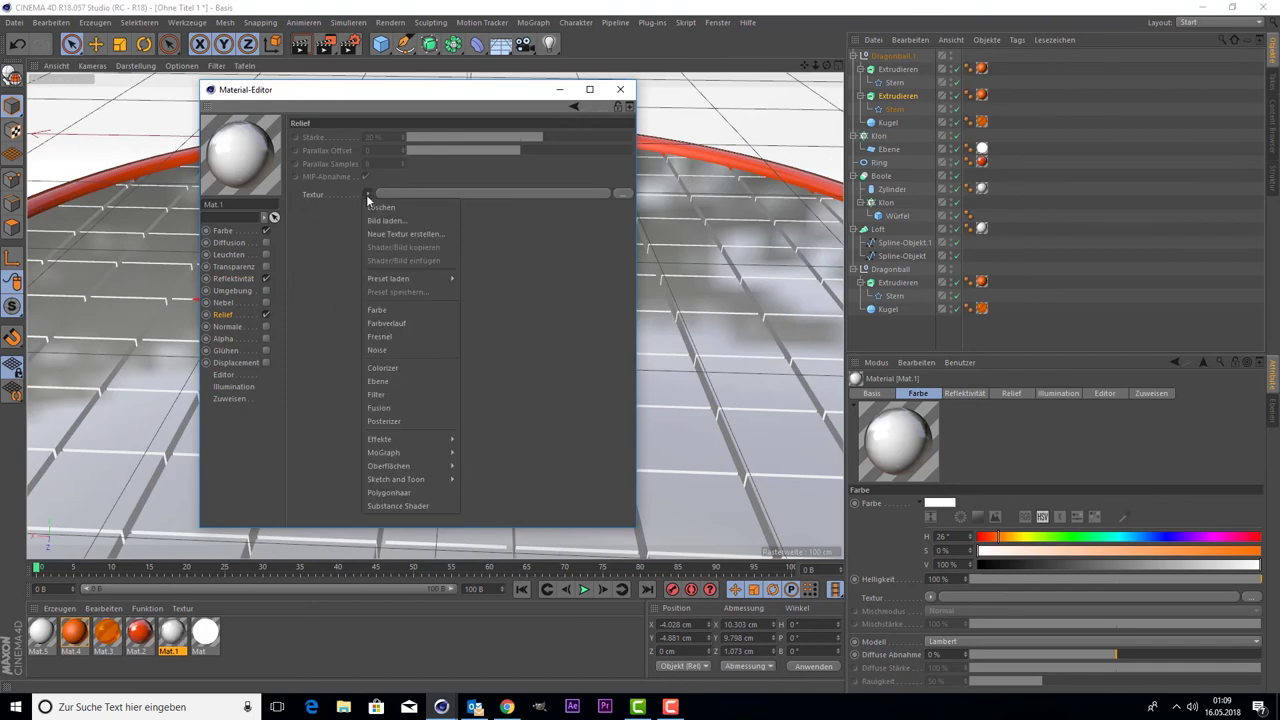
left_click(413, 220)
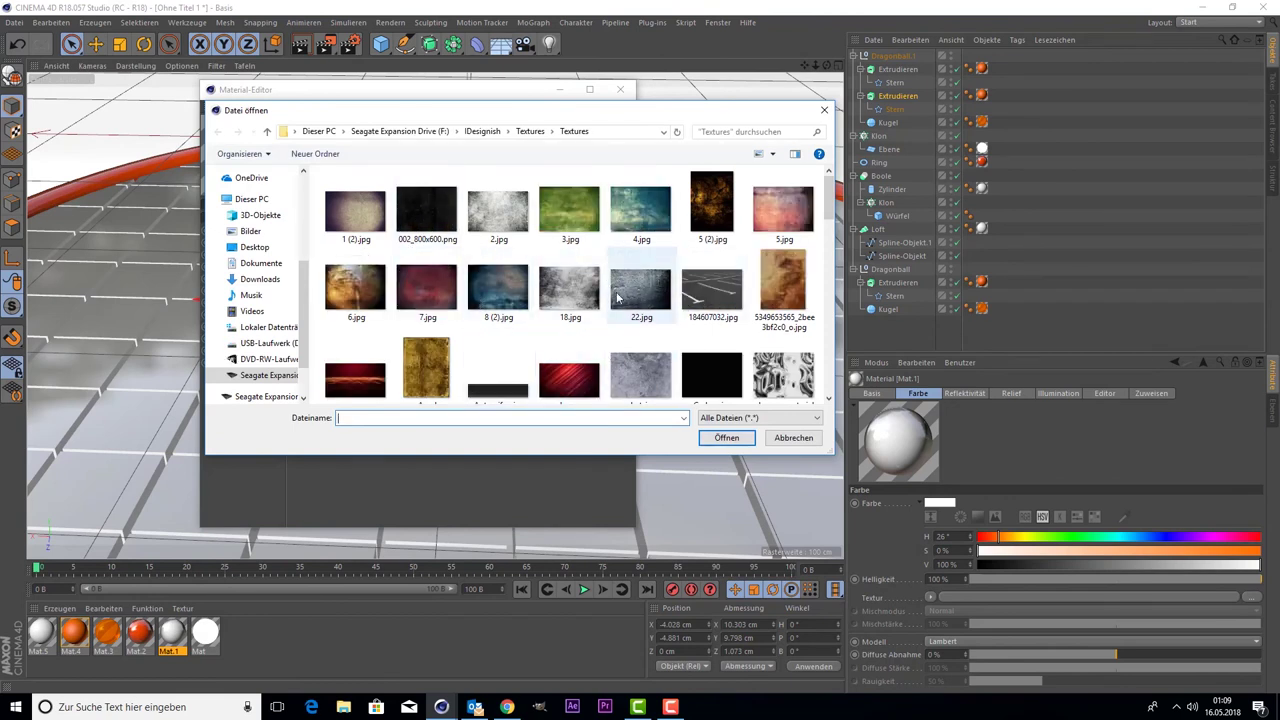
Step: Load 5.jpg as Mat.1's relief texture, copying it into the project folder
scroll(679, 318, "down", 2)
scroll(678, 312, "up", 1)
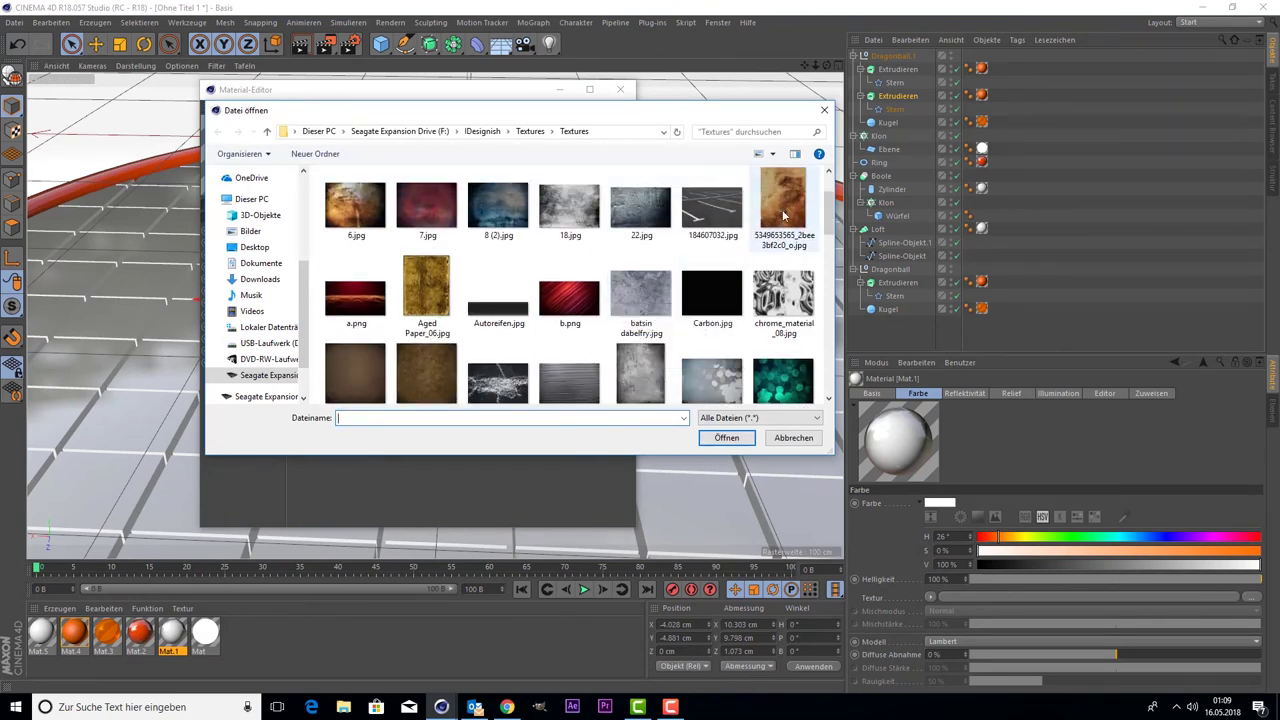
scroll(783, 225, "up", 1)
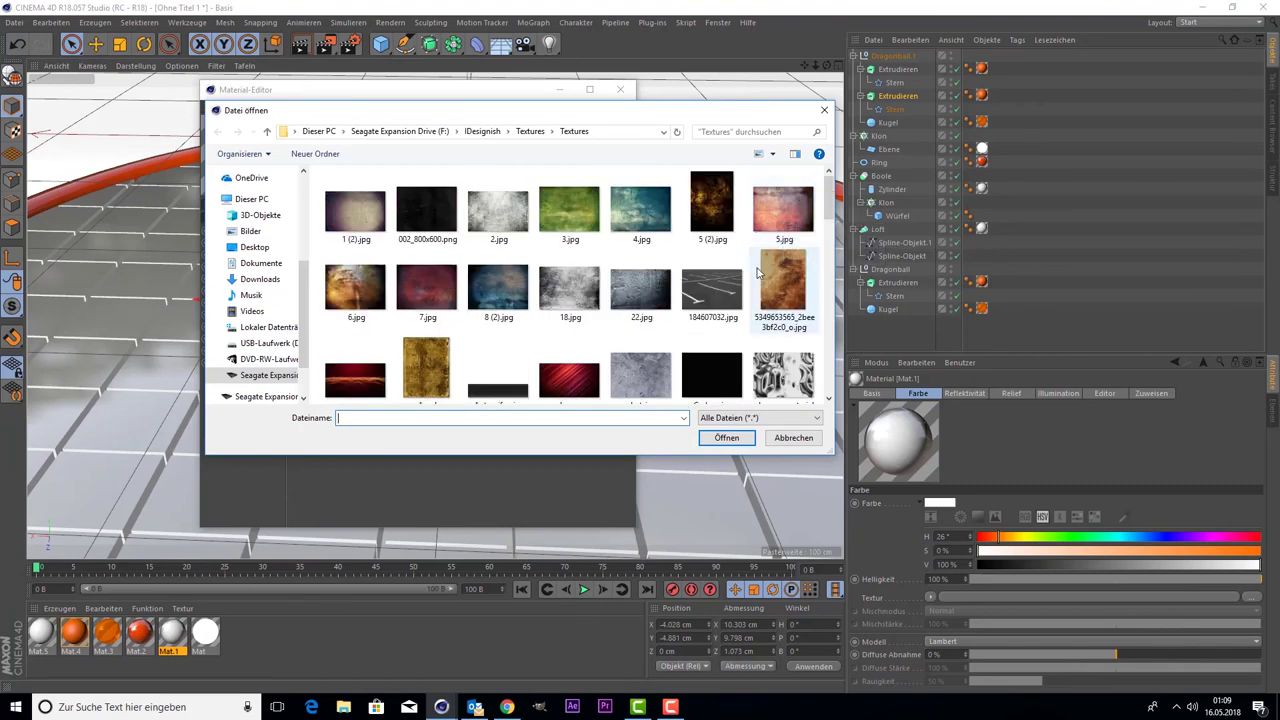
scroll(519, 290, "down", 1)
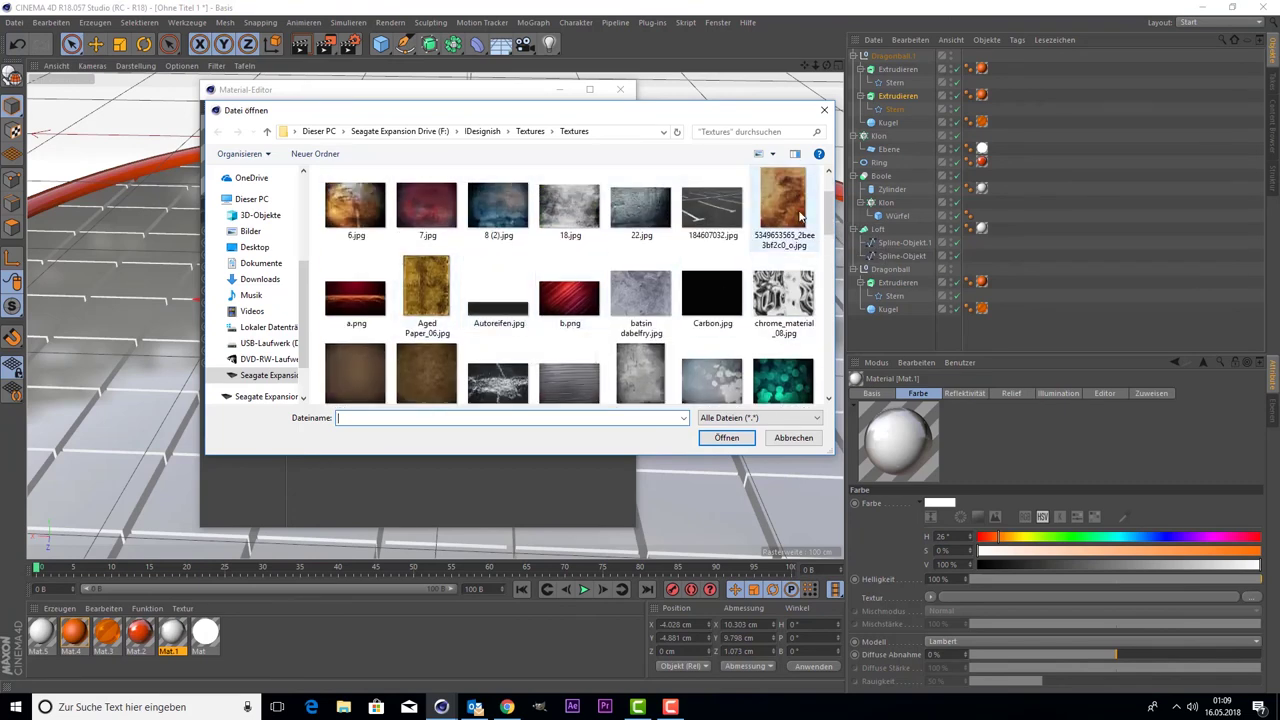
scroll(790, 210, "down", 1)
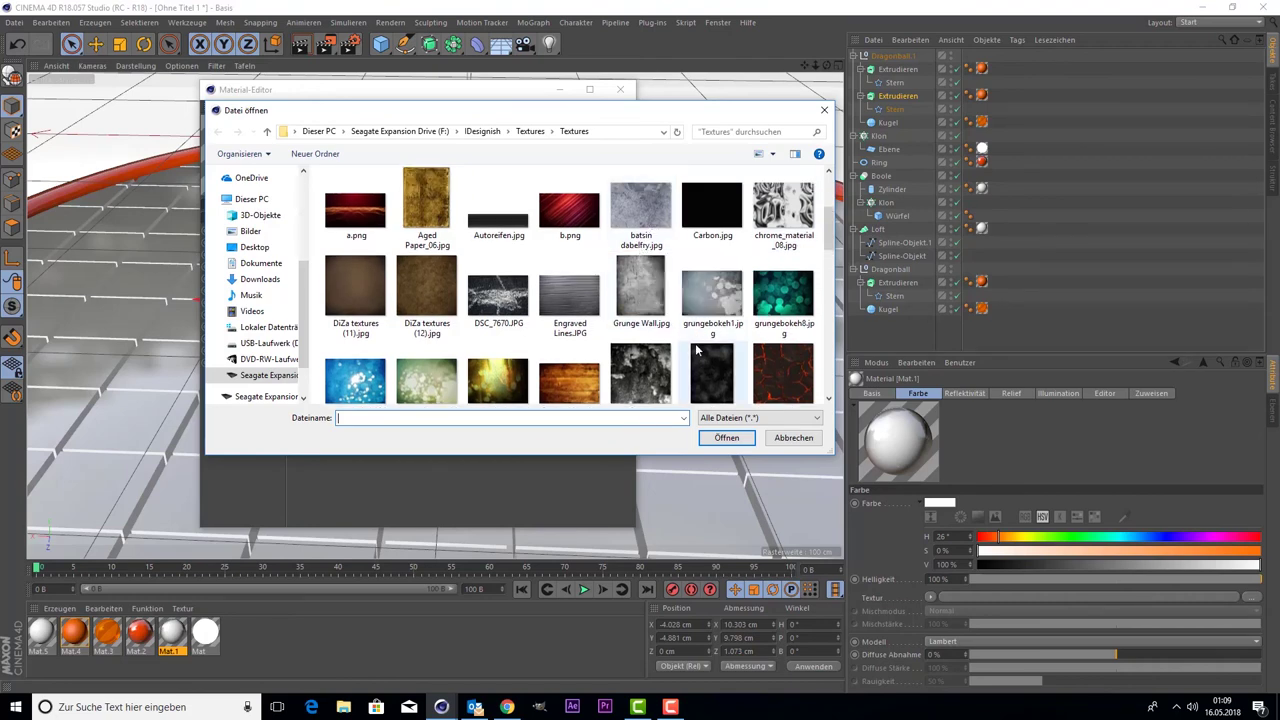
scroll(697, 349, "up", 3)
double_click(783, 207)
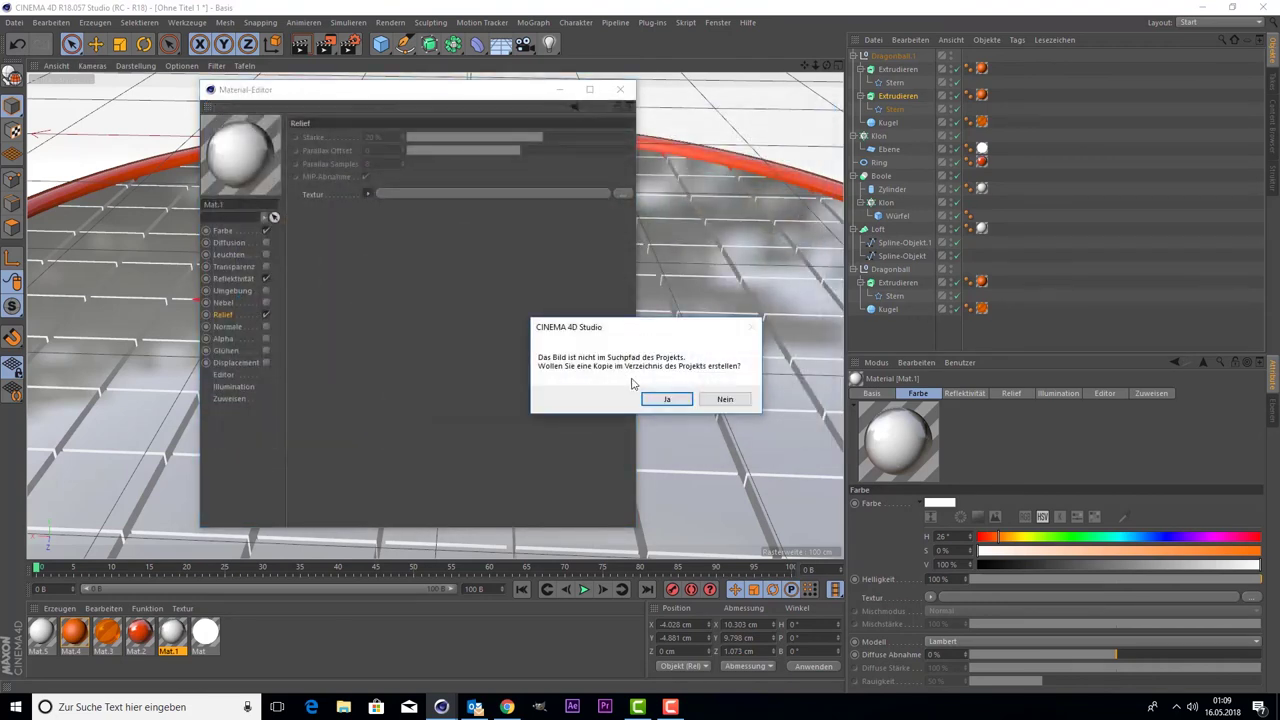
left_click(667, 399)
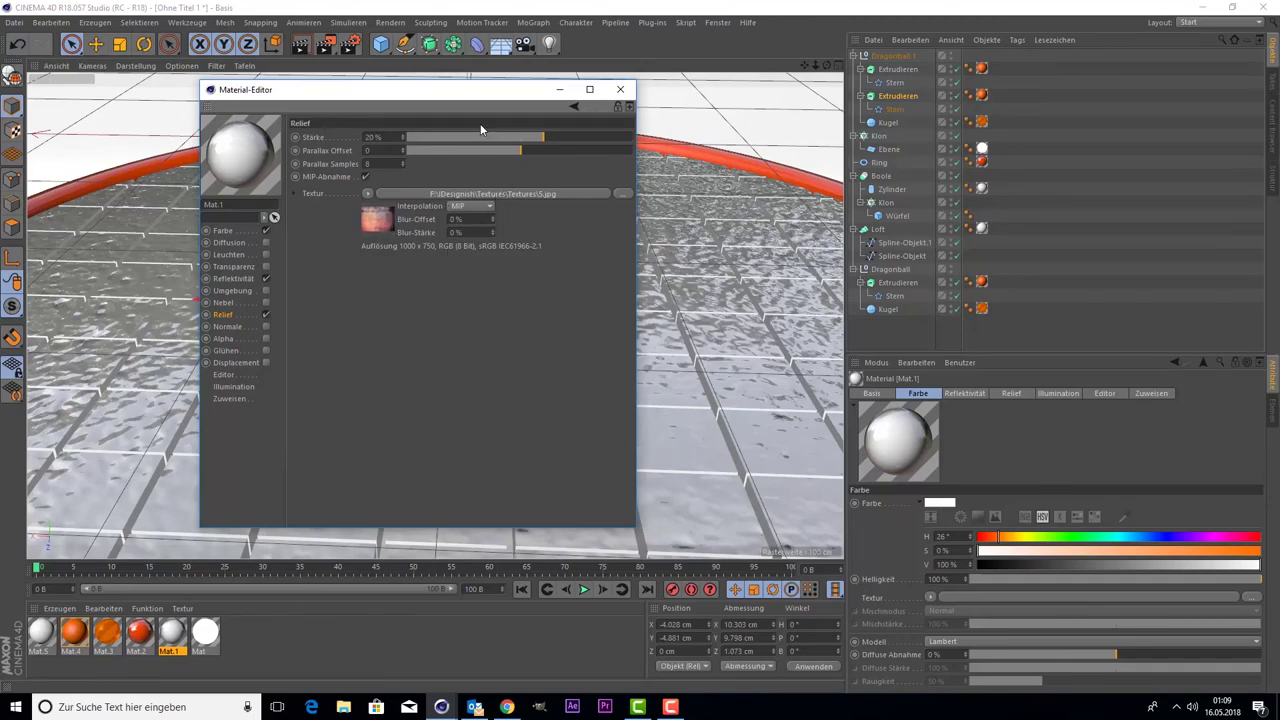
left_click_drag(479, 100, 886, 106)
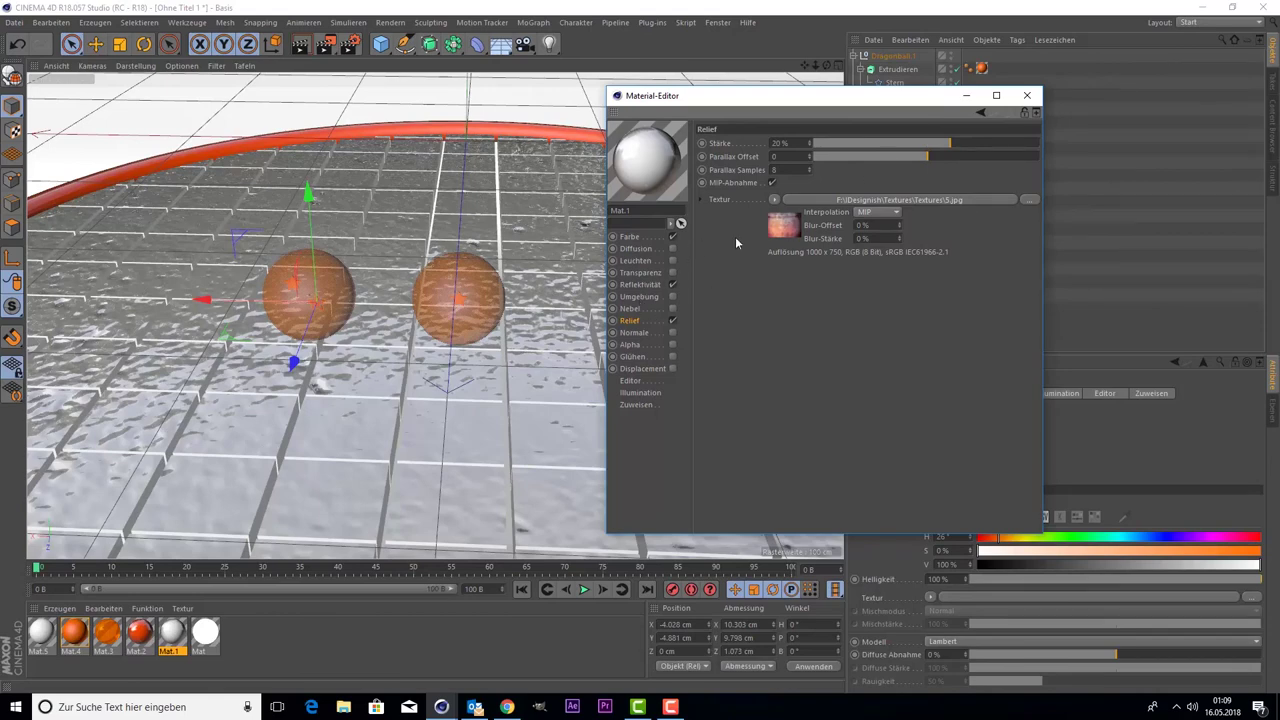
left_click(775, 200)
Step: Load wood\images.jpg as Mat.1's new relief texture and answer the copy-to-project prompt
left_click(818, 222)
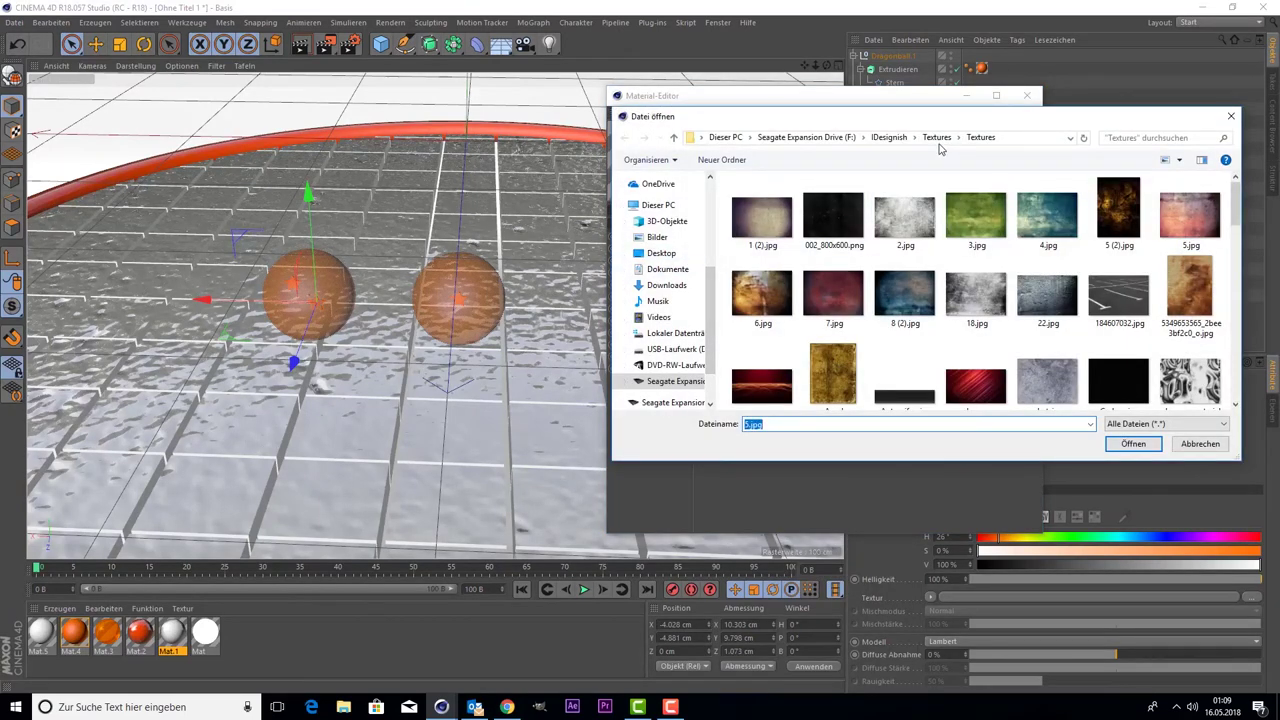
left_click(938, 140)
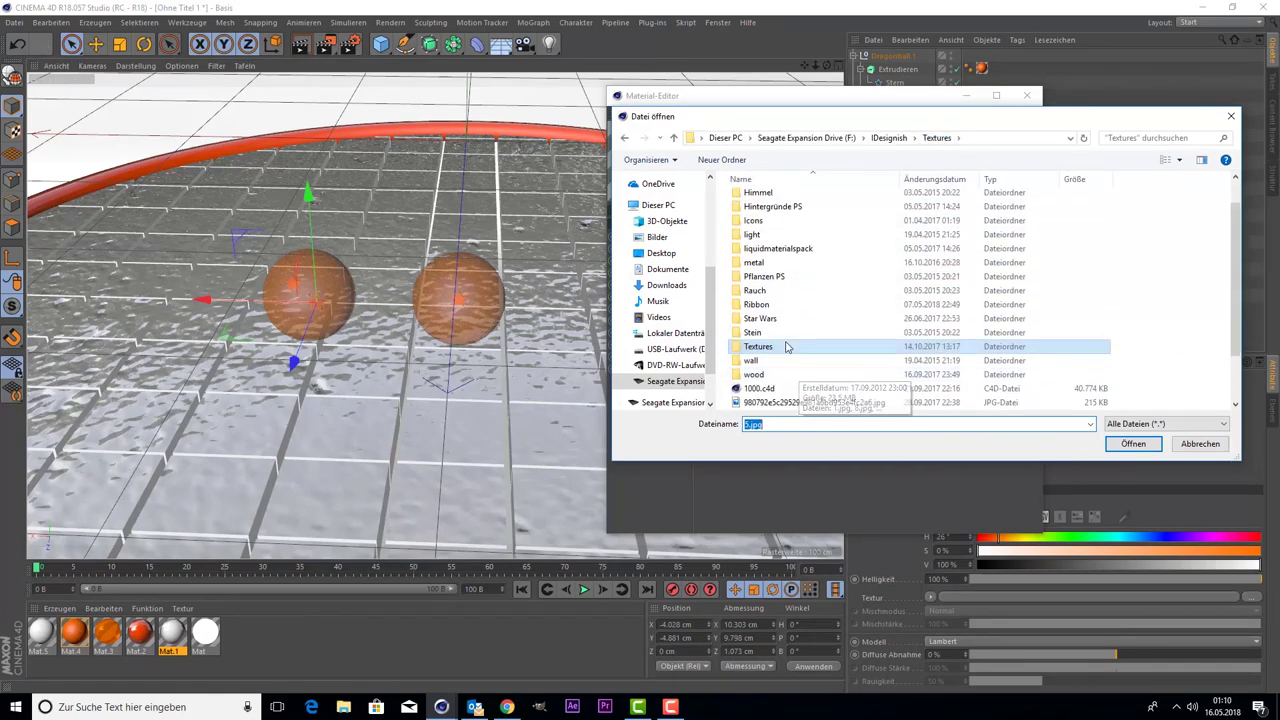
scroll(800, 320, "down", 2)
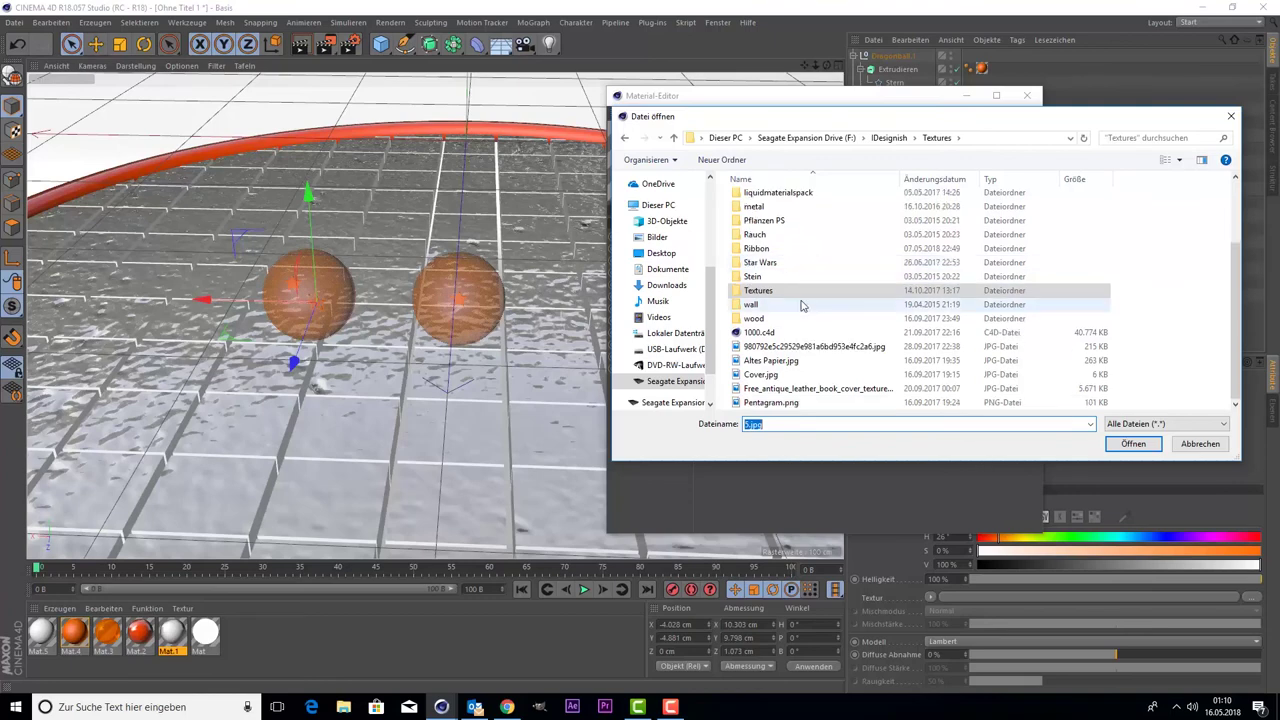
scroll(801, 310, "up", 2)
scroll(799, 305, "down", 2)
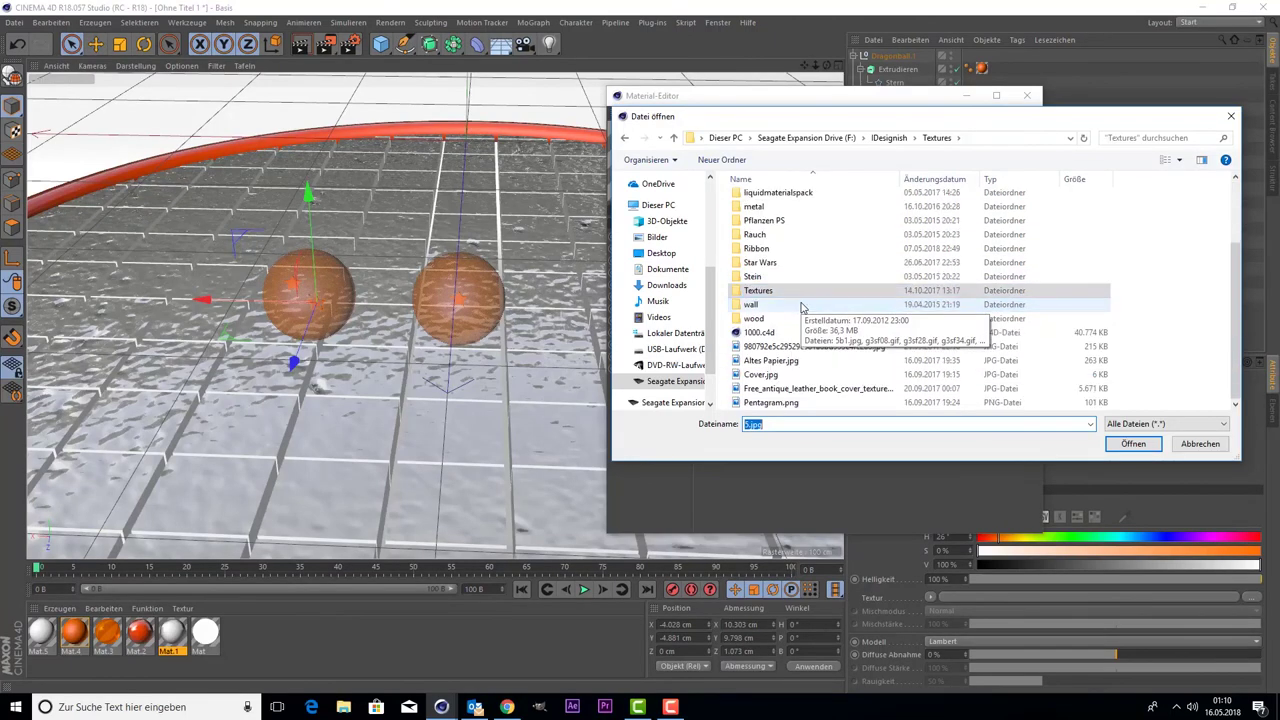
left_click(792, 319)
double_click(794, 319)
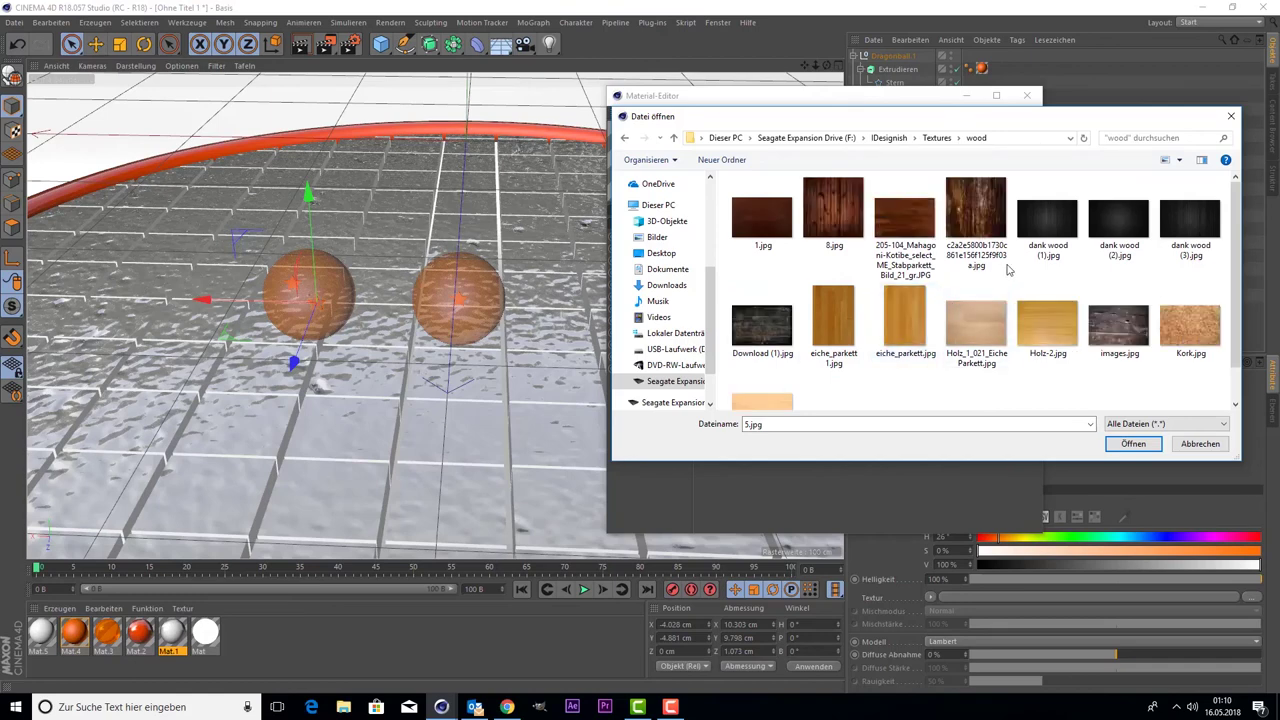
scroll(1133, 300, "down", 1)
left_click(1133, 292)
double_click(1133, 292)
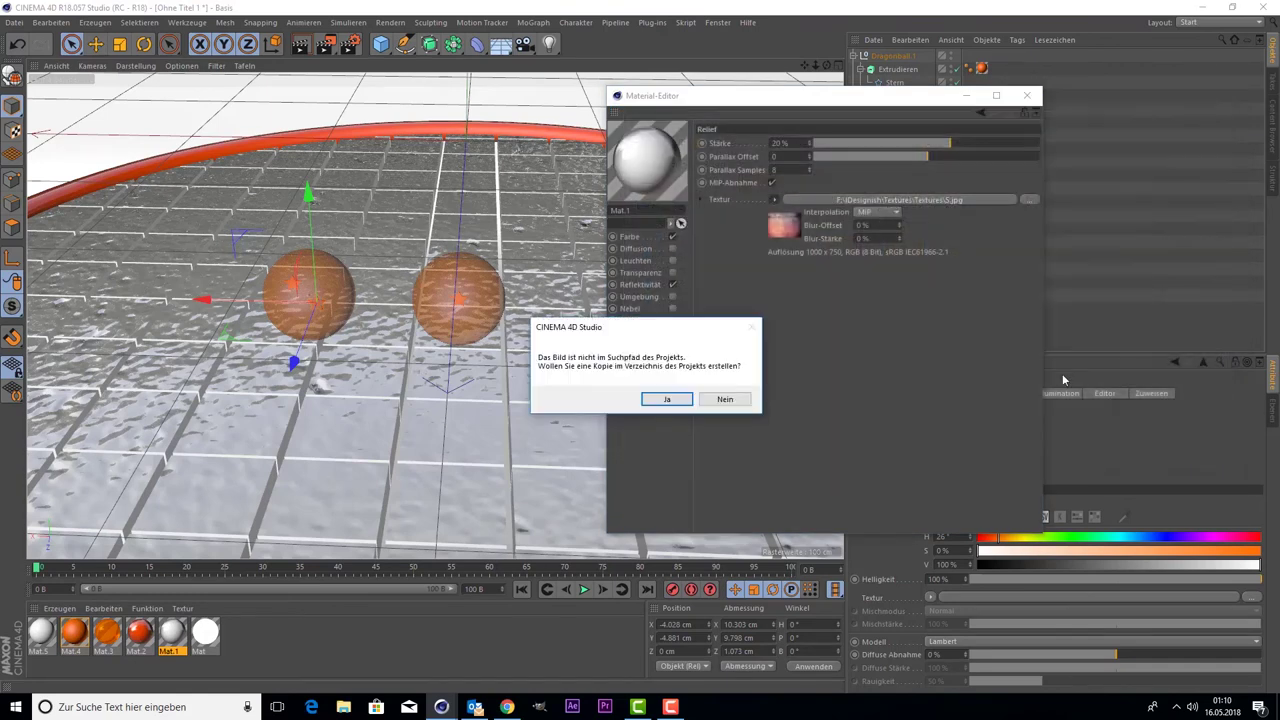
left_click(728, 399)
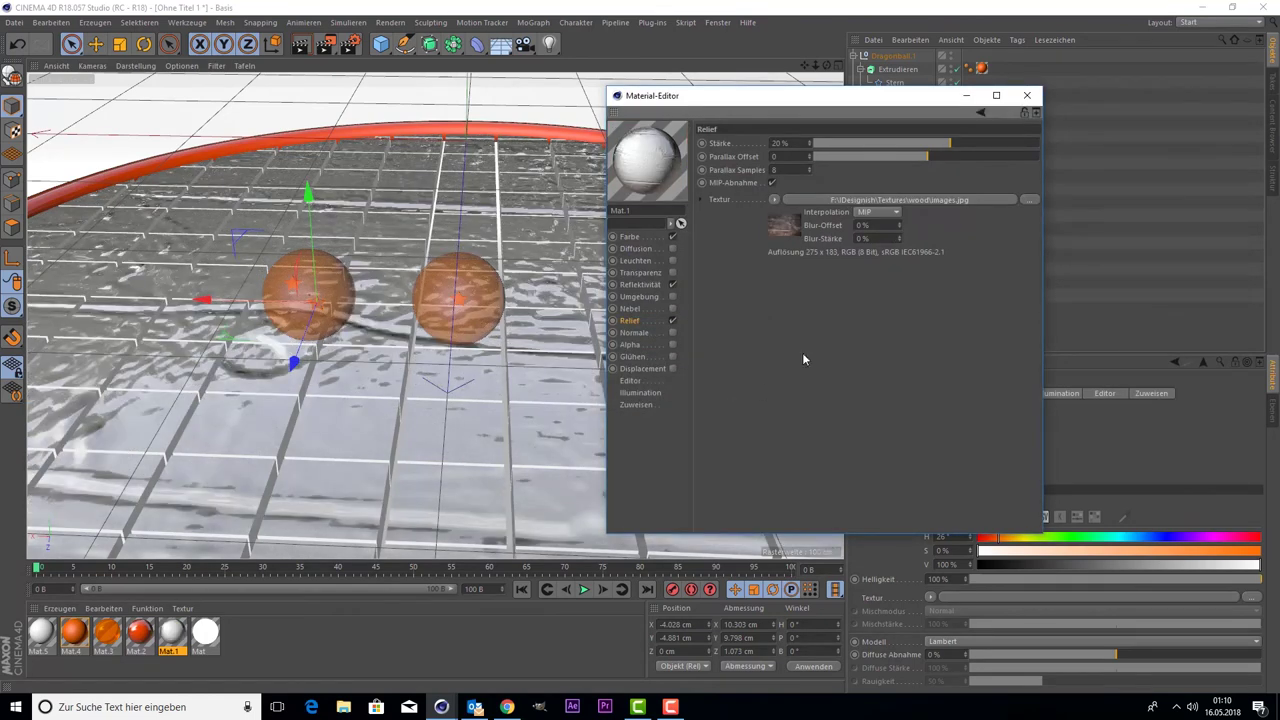
Step: Test-render the scene, lower the relief strength to a subtle 3%, and close the Material-Editor
left_click(300, 47)
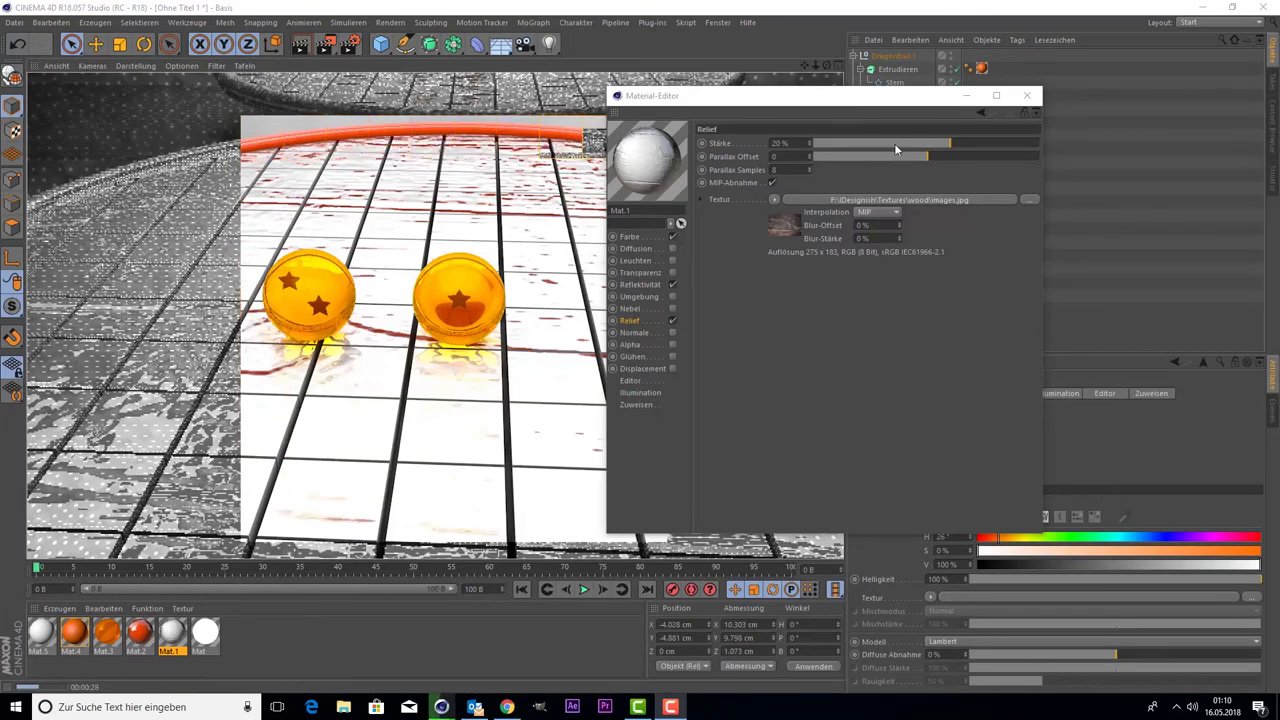
mouse_move(894, 143)
left_mouse_down()
mouse_move(997, 137)
mouse_move(993, 152)
left_mouse_up()
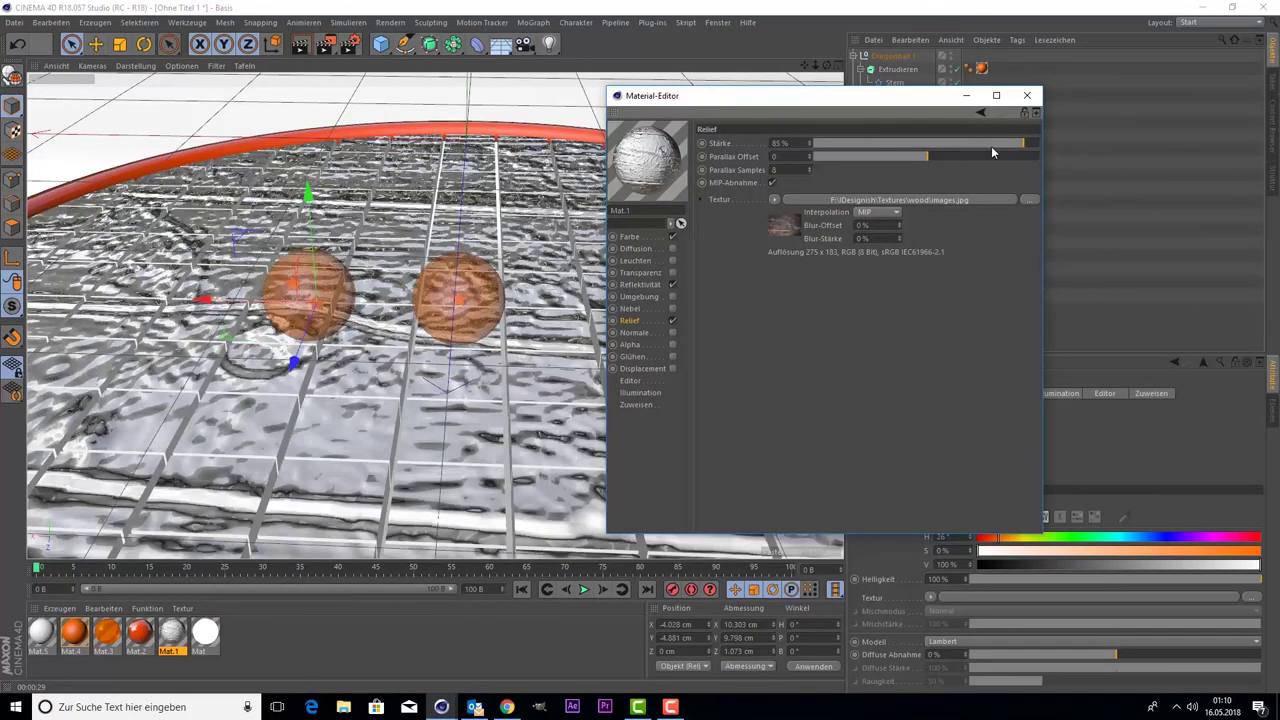
key("ctrl+z")
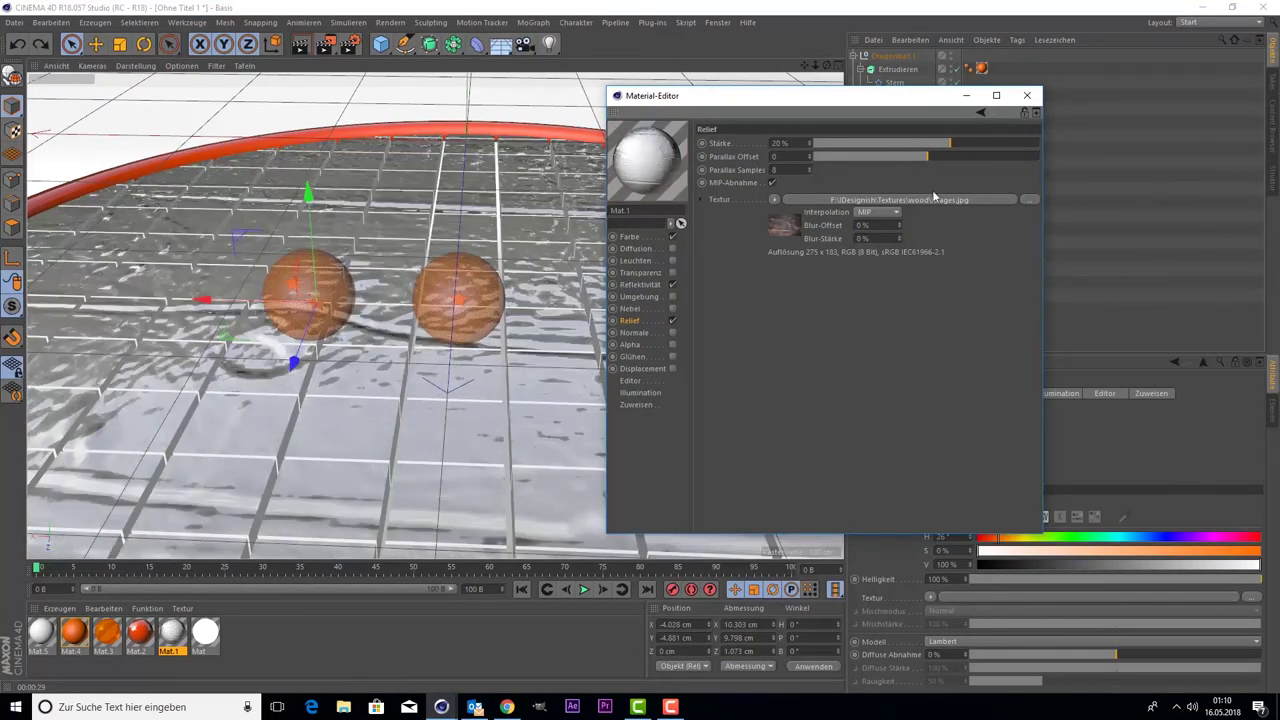
left_click_drag(928, 147, 928, 149)
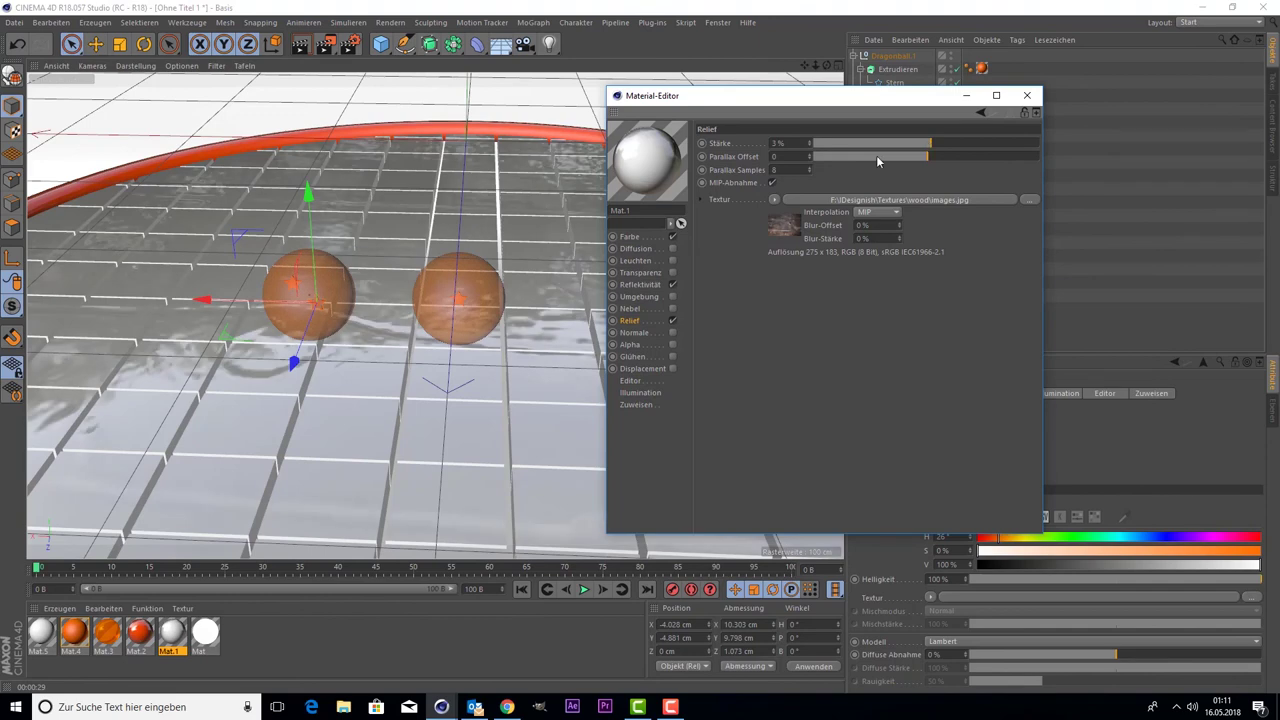
left_click(1026, 96)
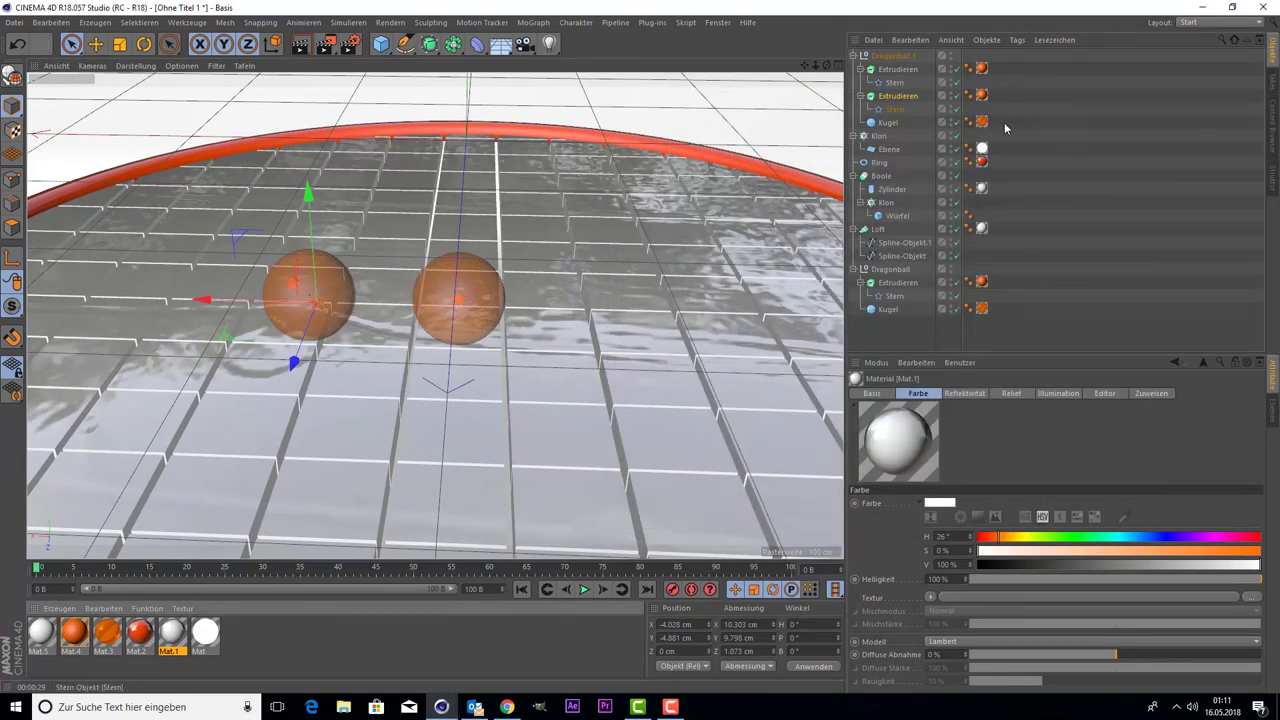